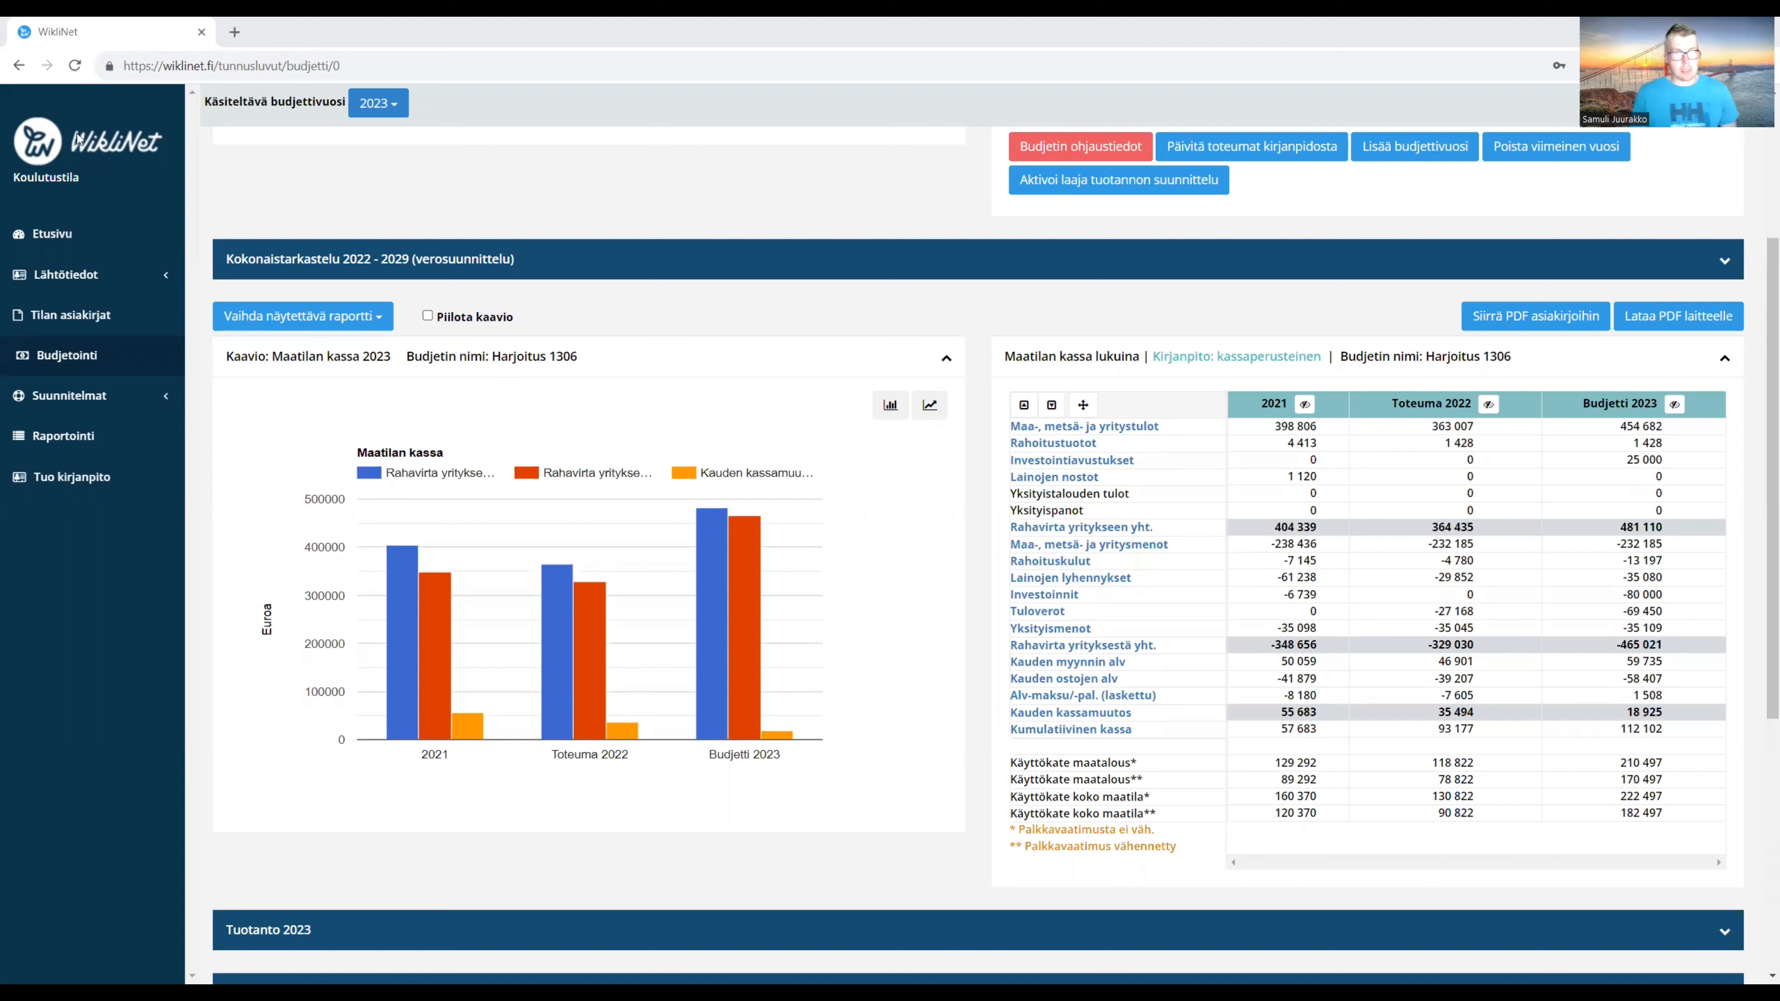
Open the bookkeeping import page and clear the "Kirjanpito tehdään itse" option to view the accounting office fields.
scroll(674, 462, up, 1)
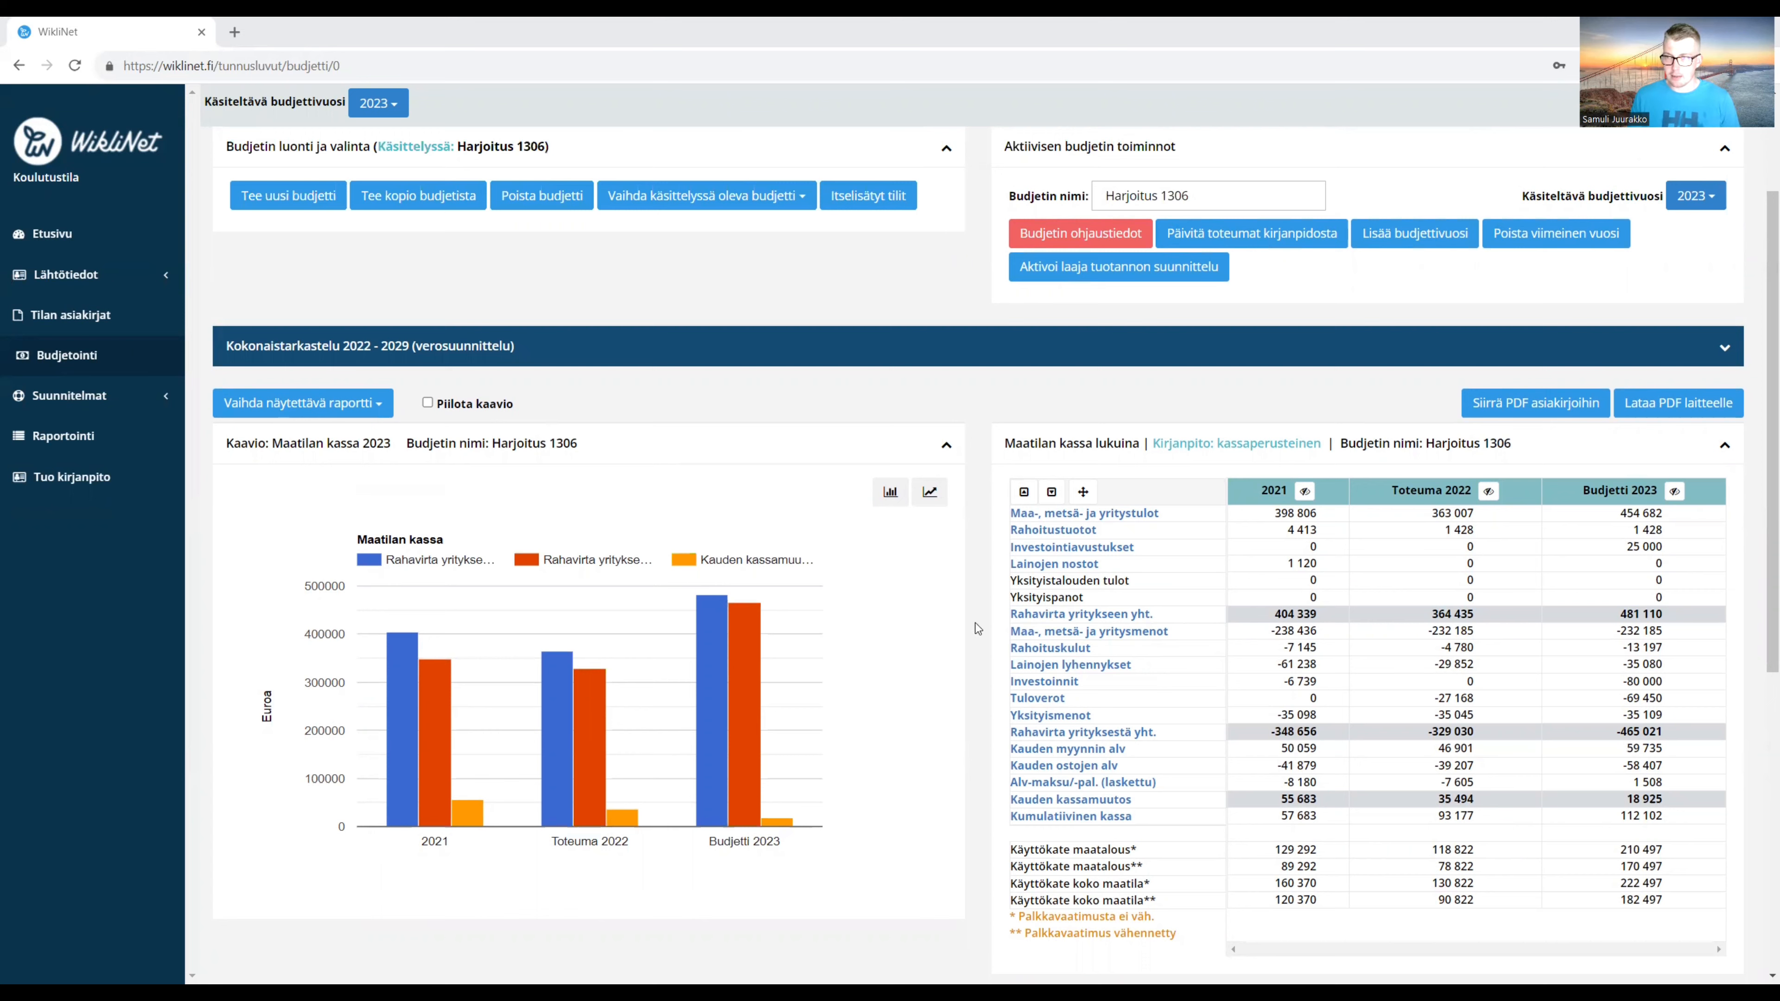
scroll(970, 623, up, 3)
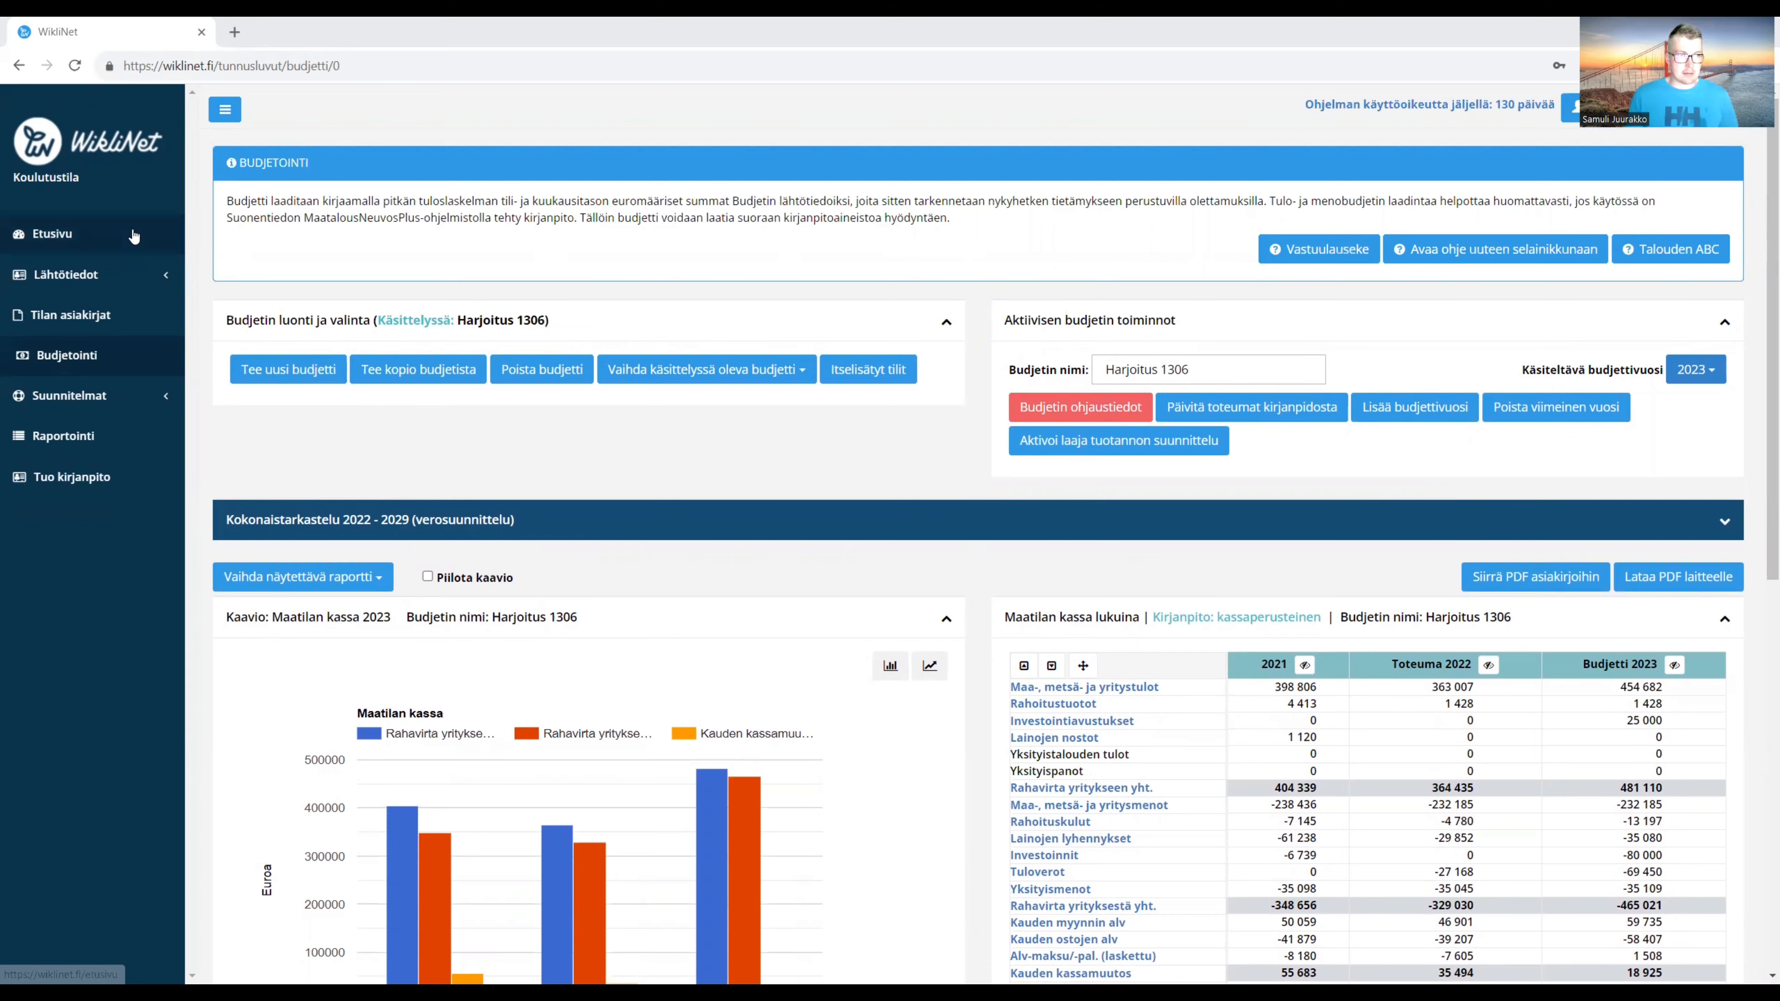
click(141, 237)
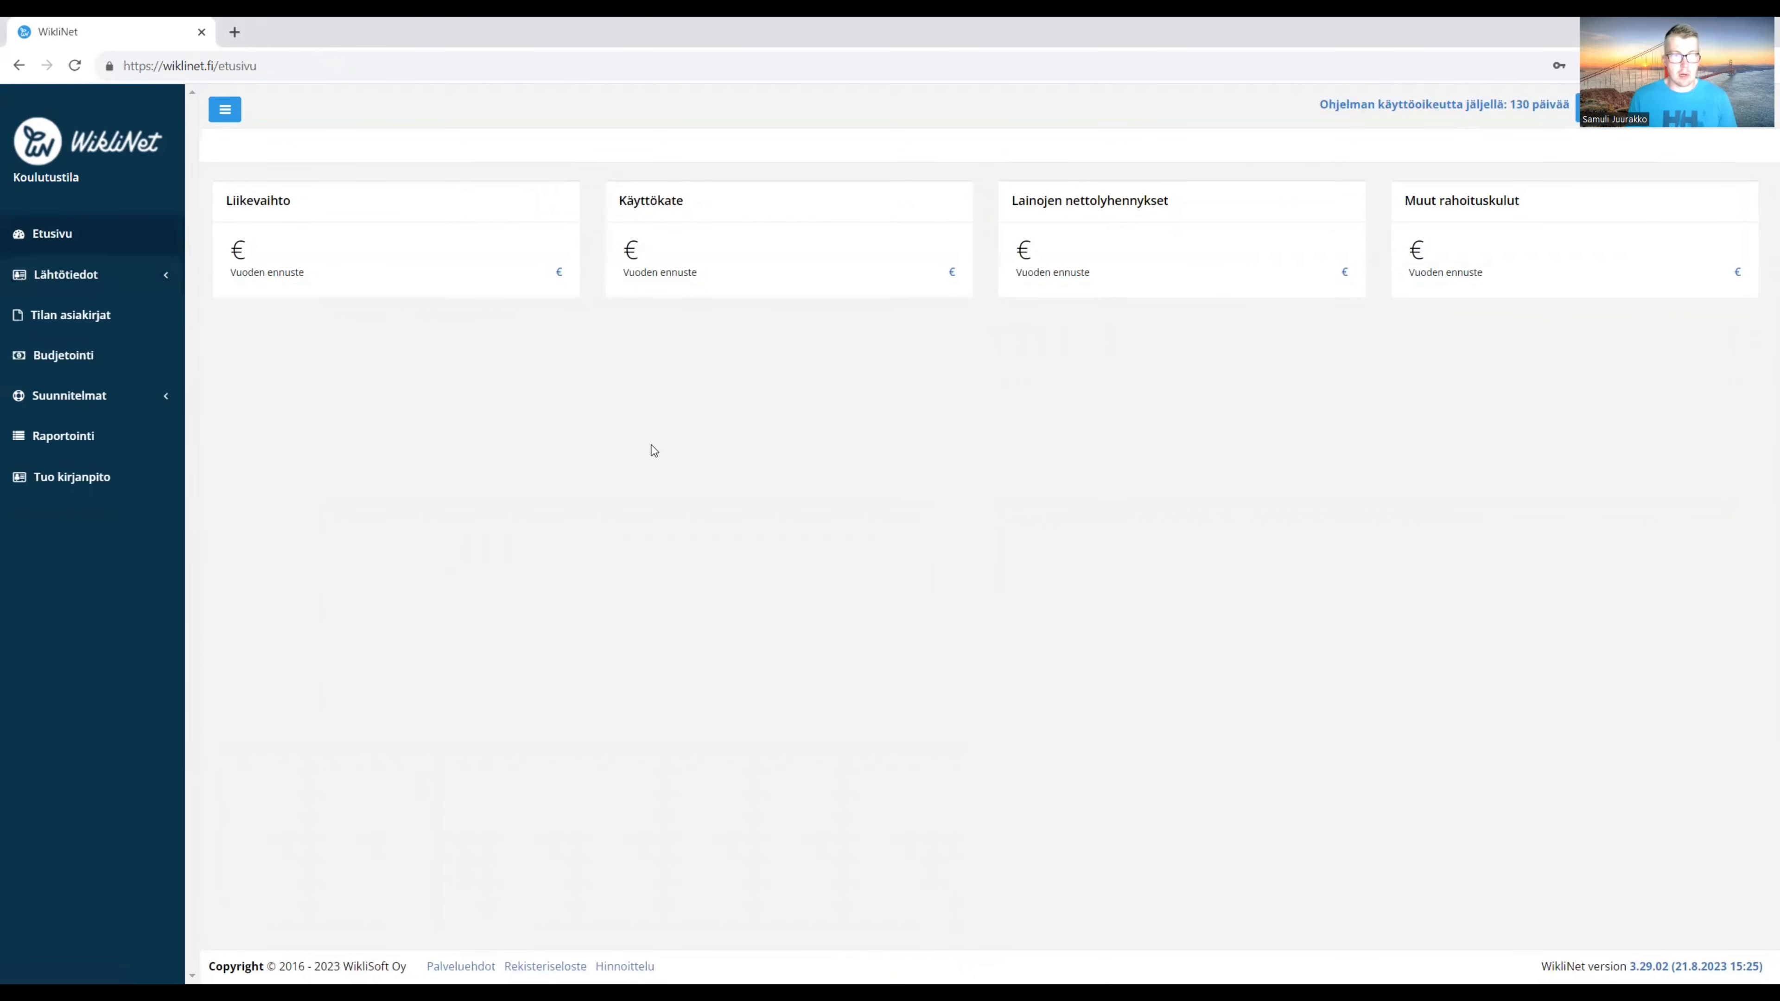
click(93, 484)
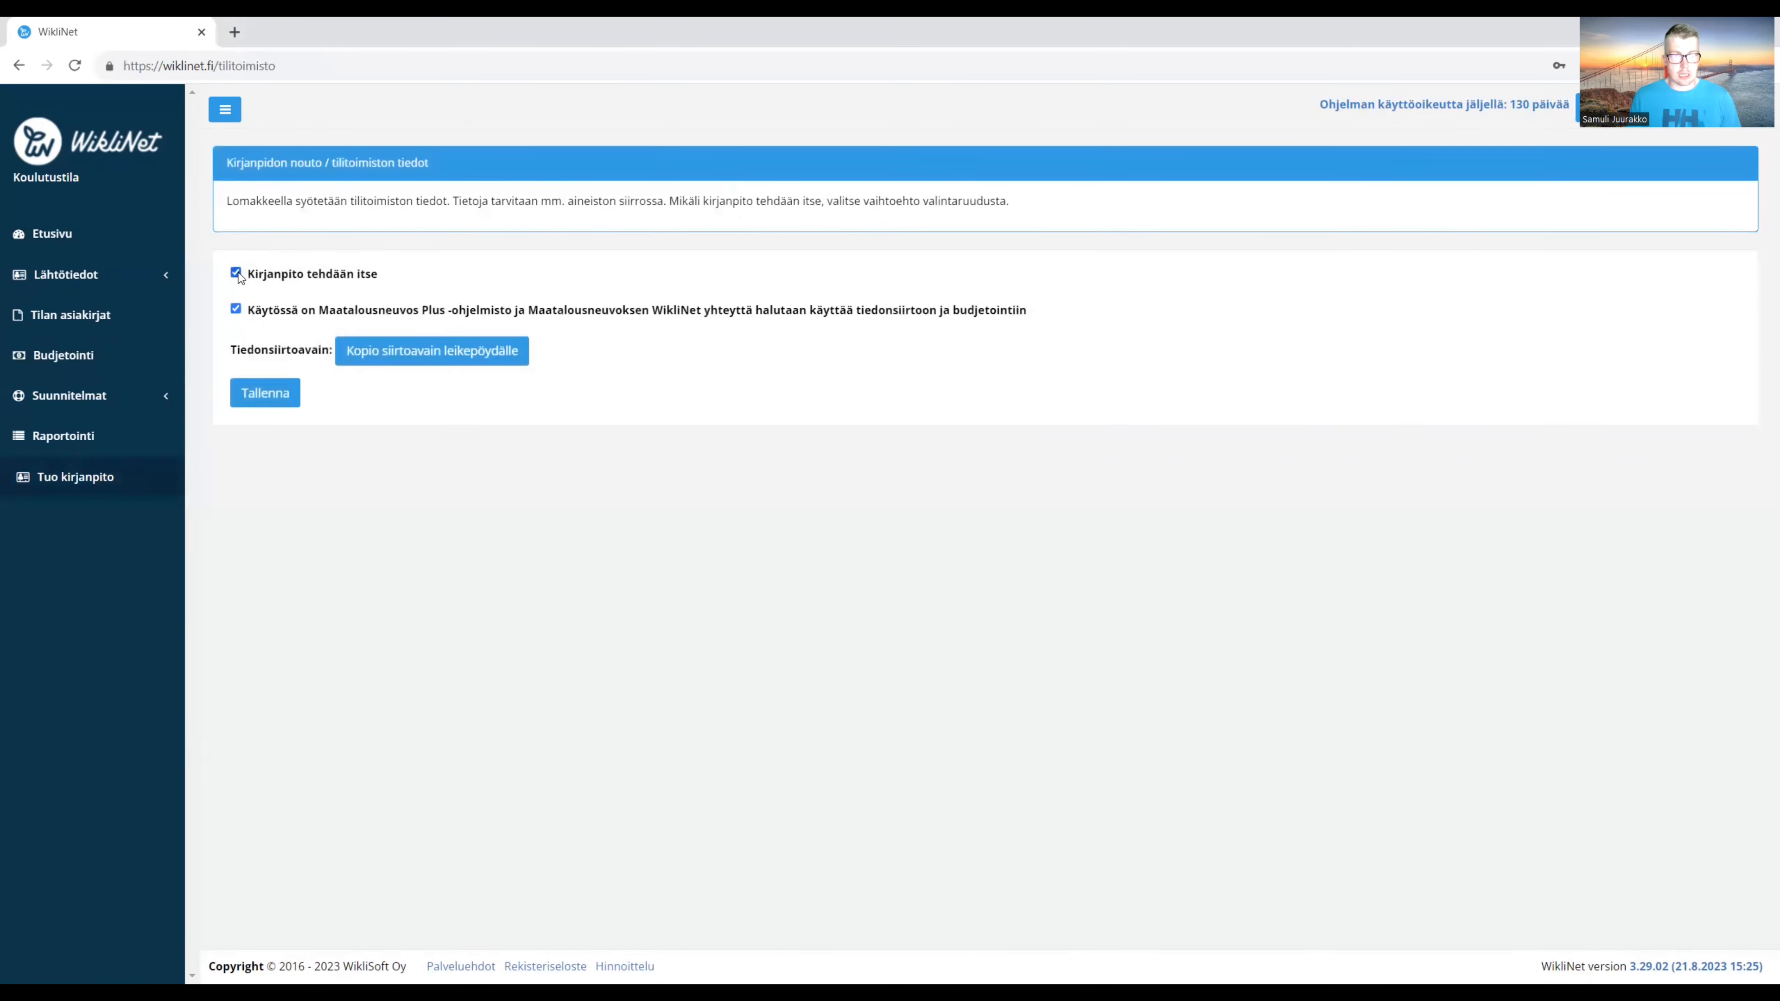
click(236, 274)
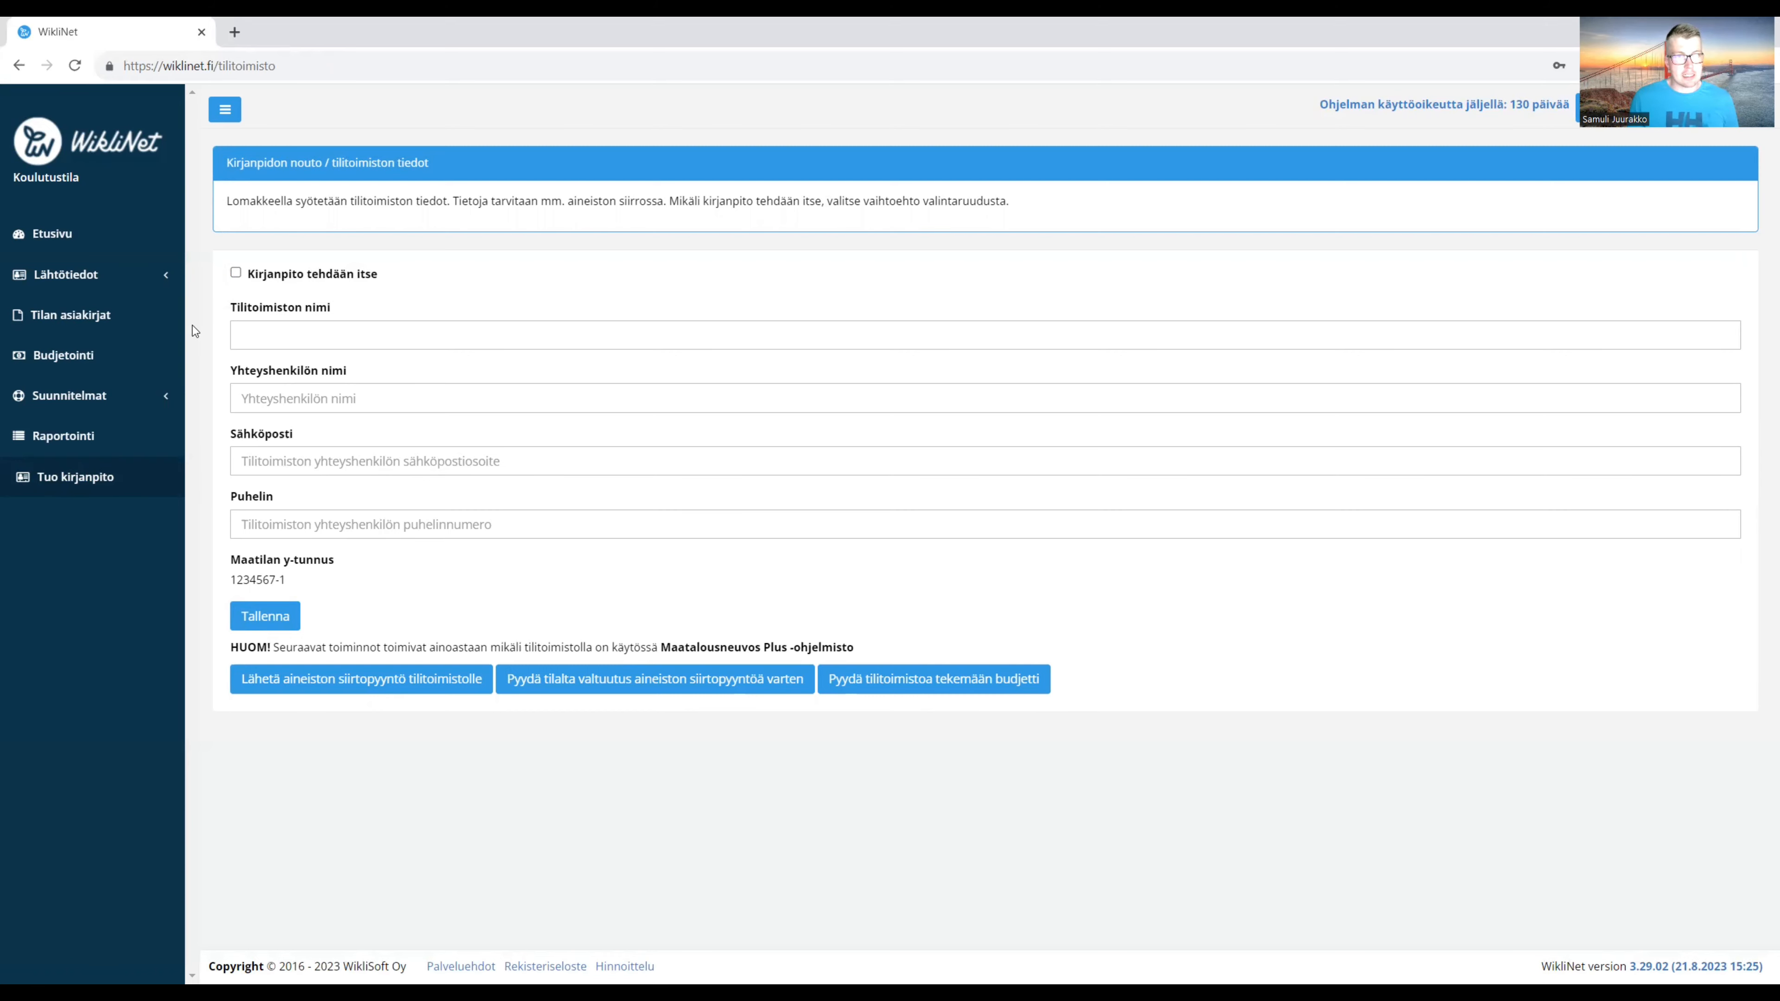
View the farm's stored documents and open the base loan register (Peruslainarekisteri).
click(101, 317)
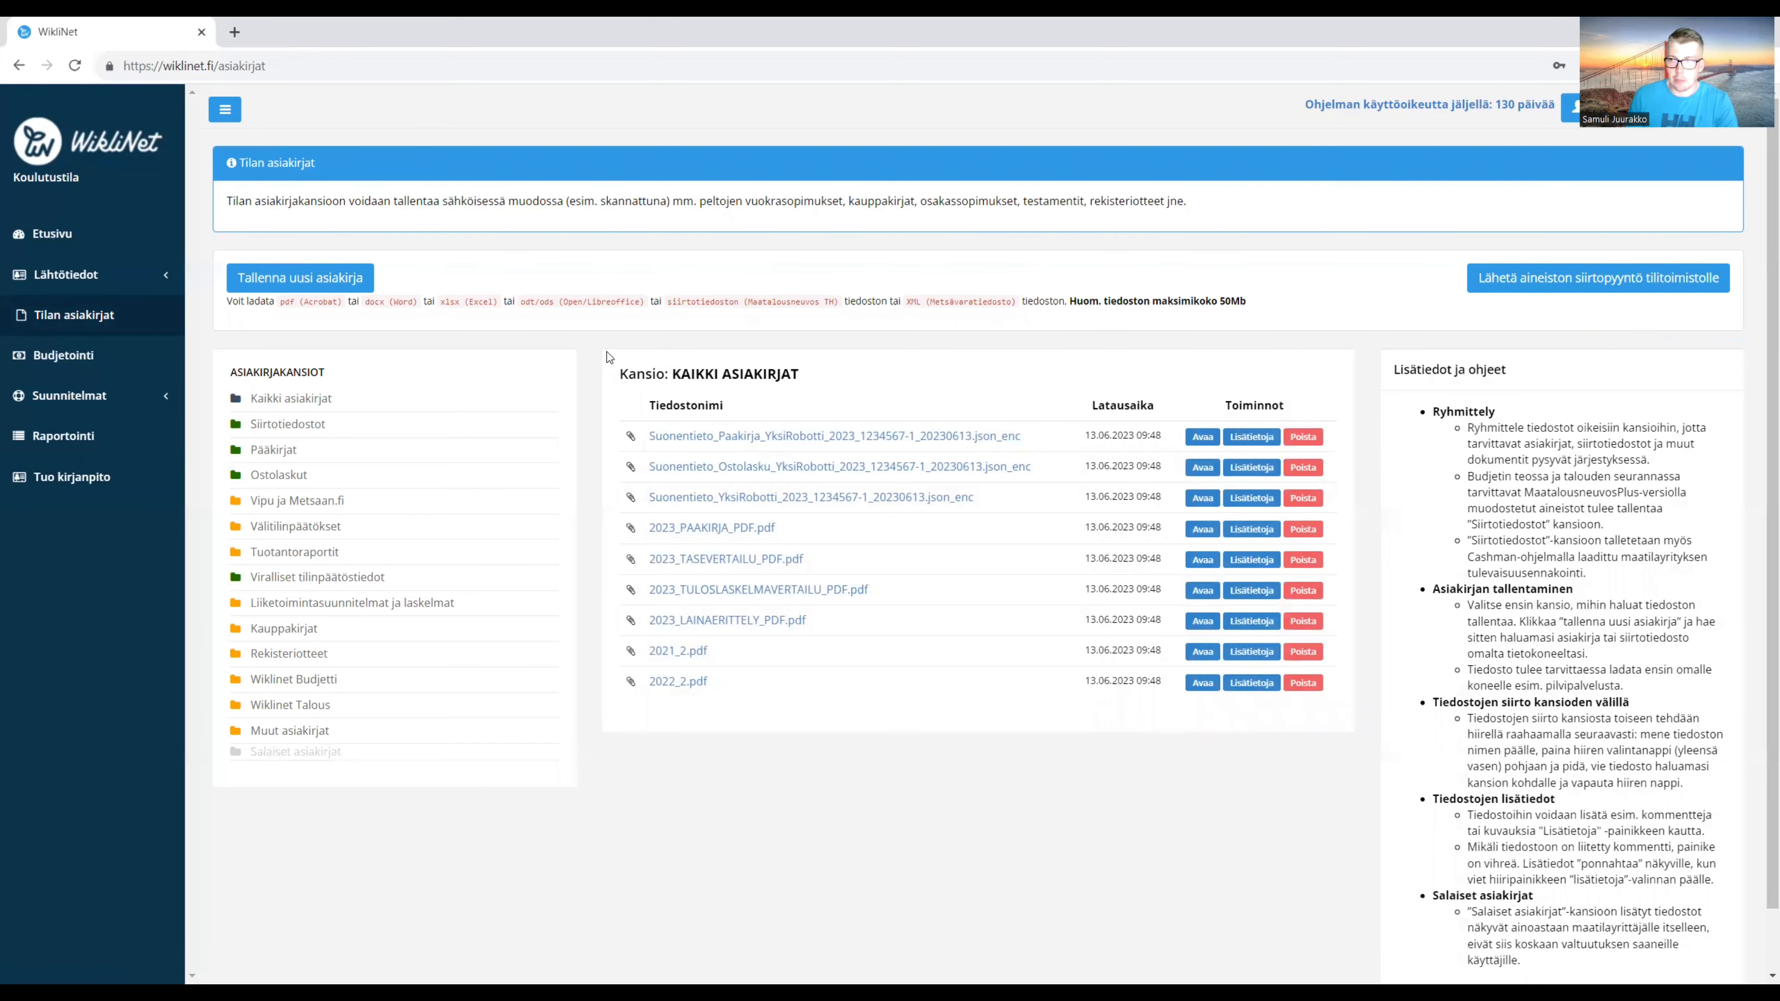
click(160, 278)
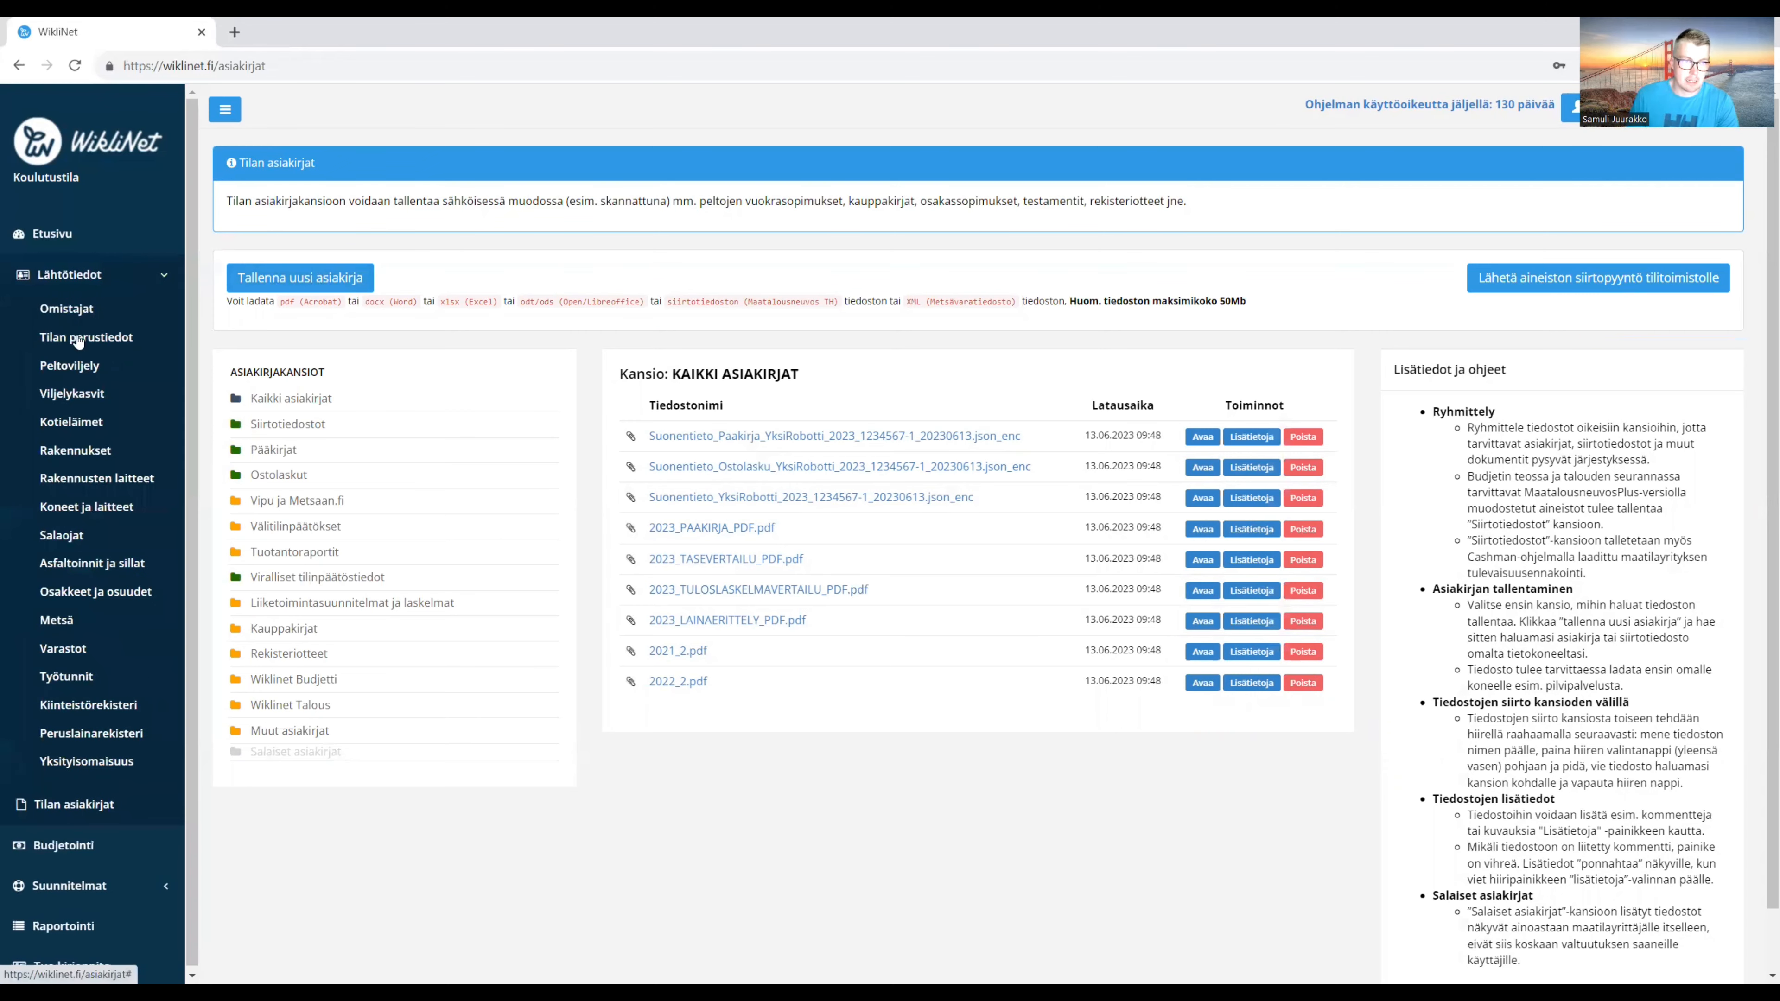
click(81, 733)
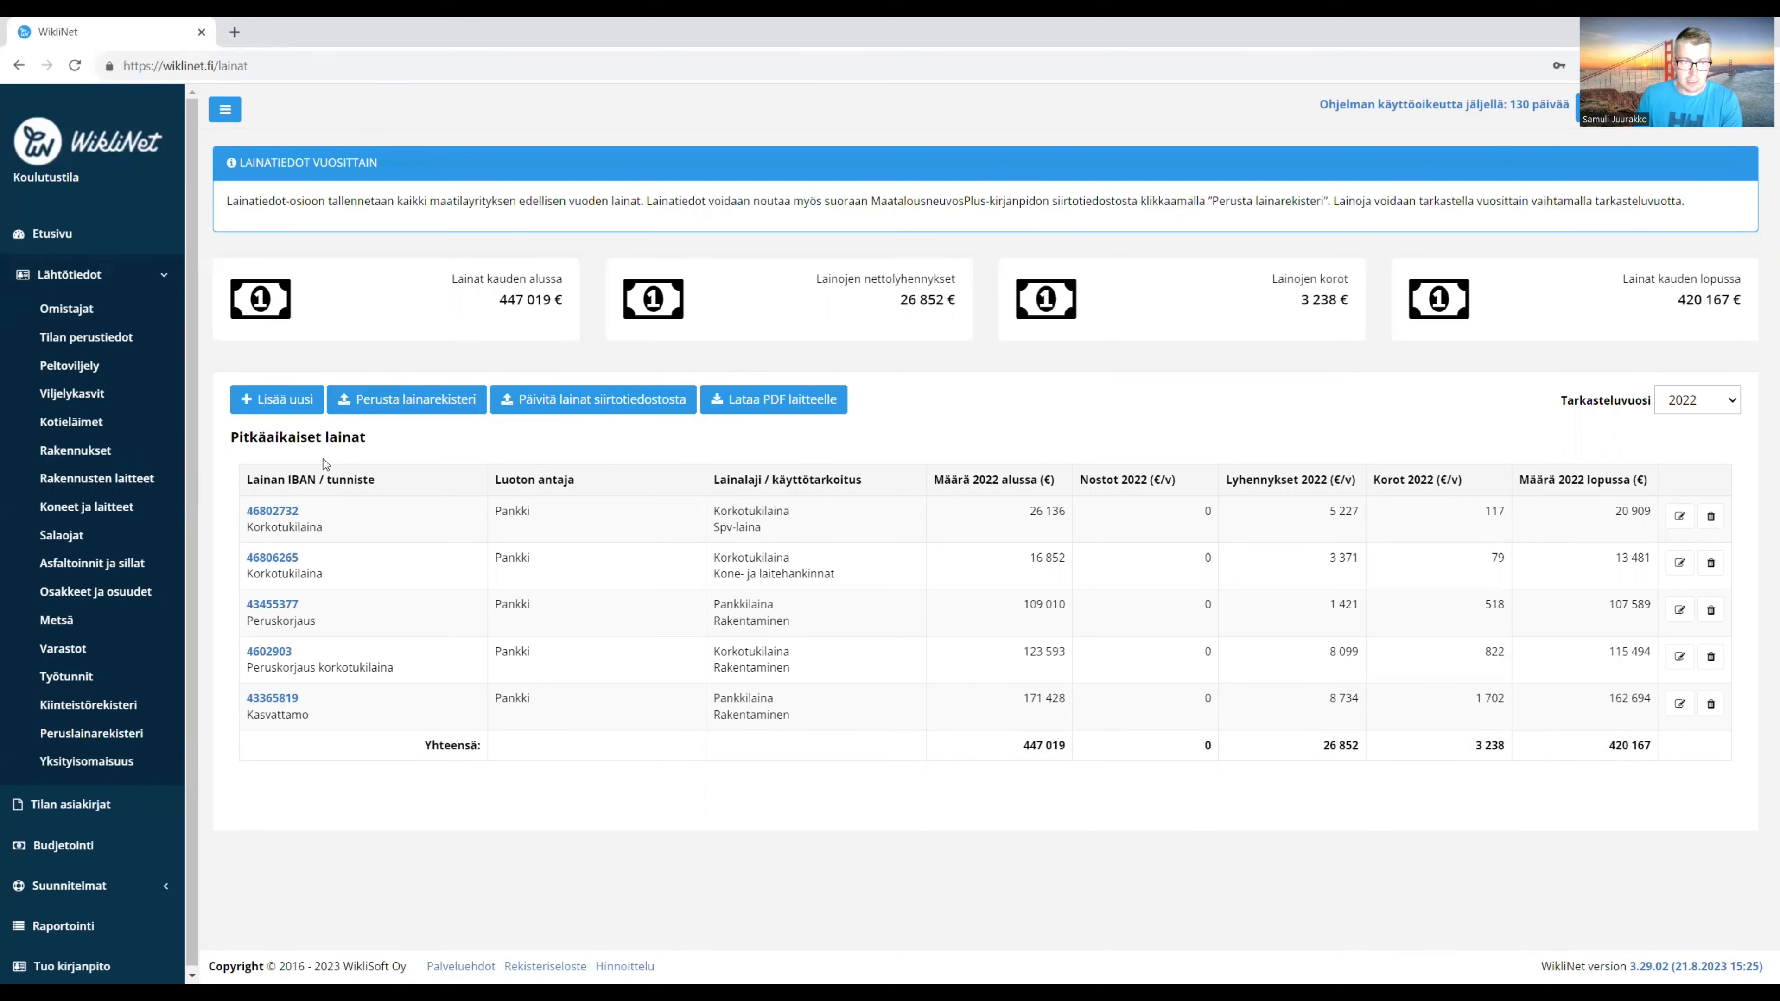
Open the first loan in the register and review its details, repayment plan and monthly events.
click(285, 511)
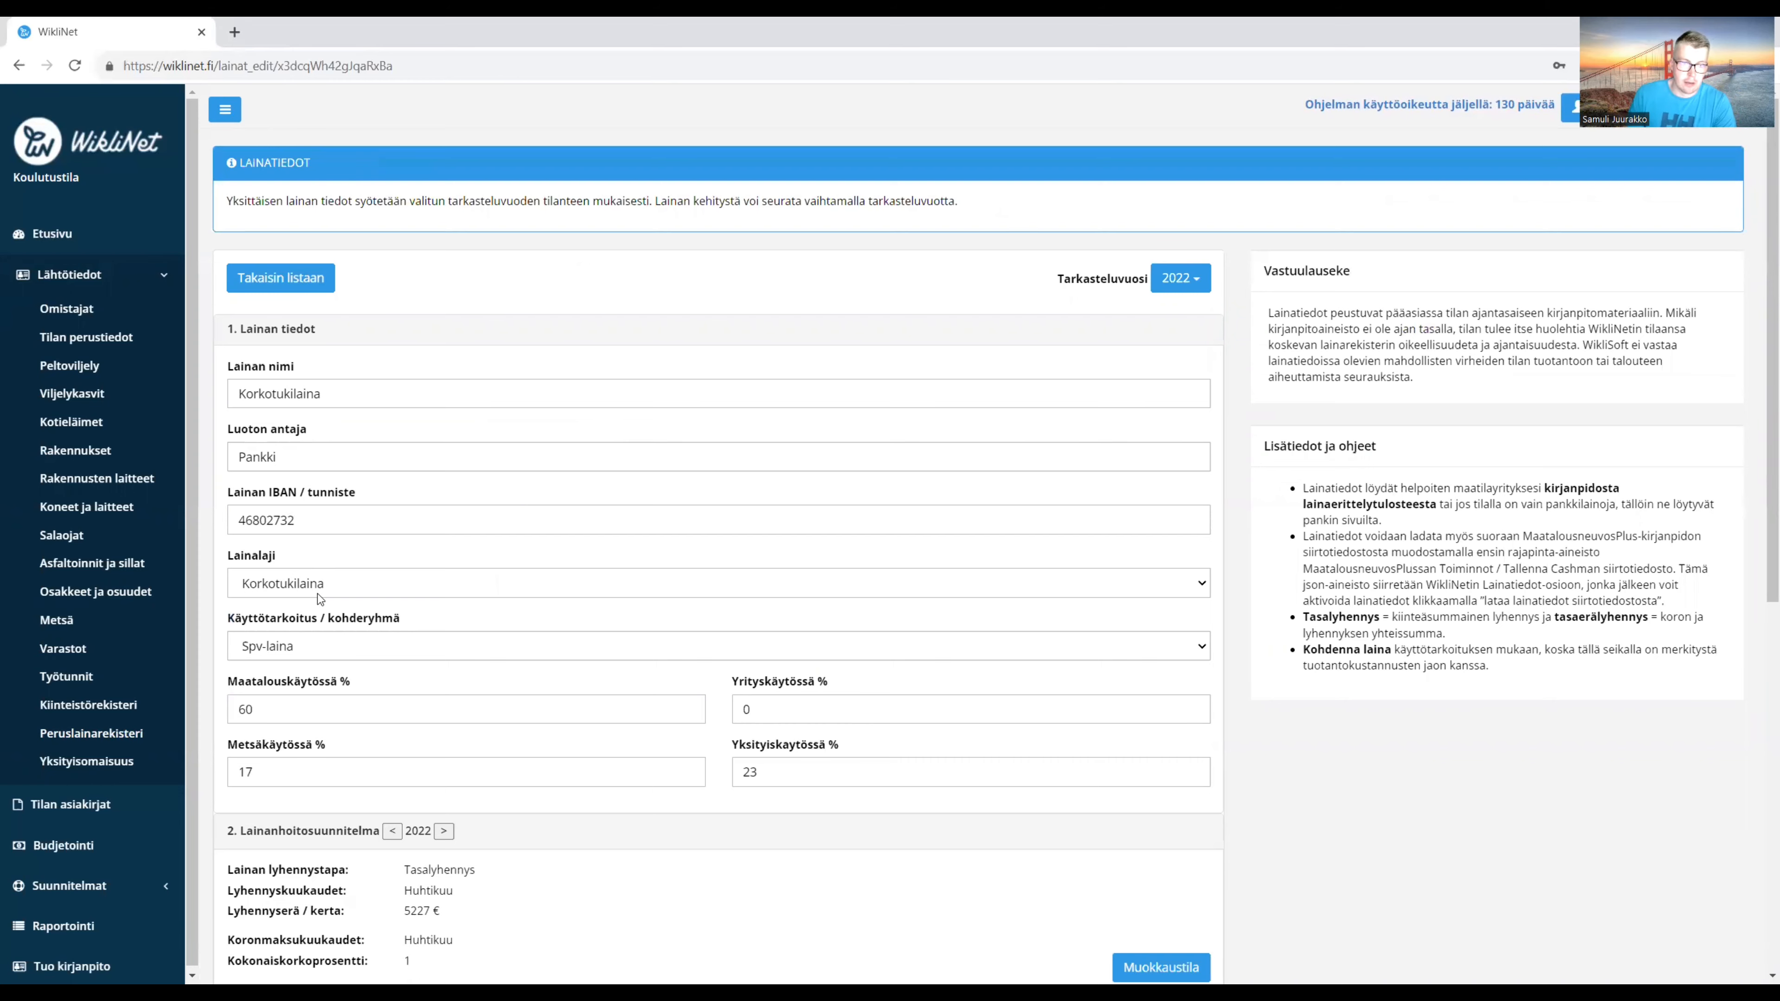
scroll(319, 598, down, 1)
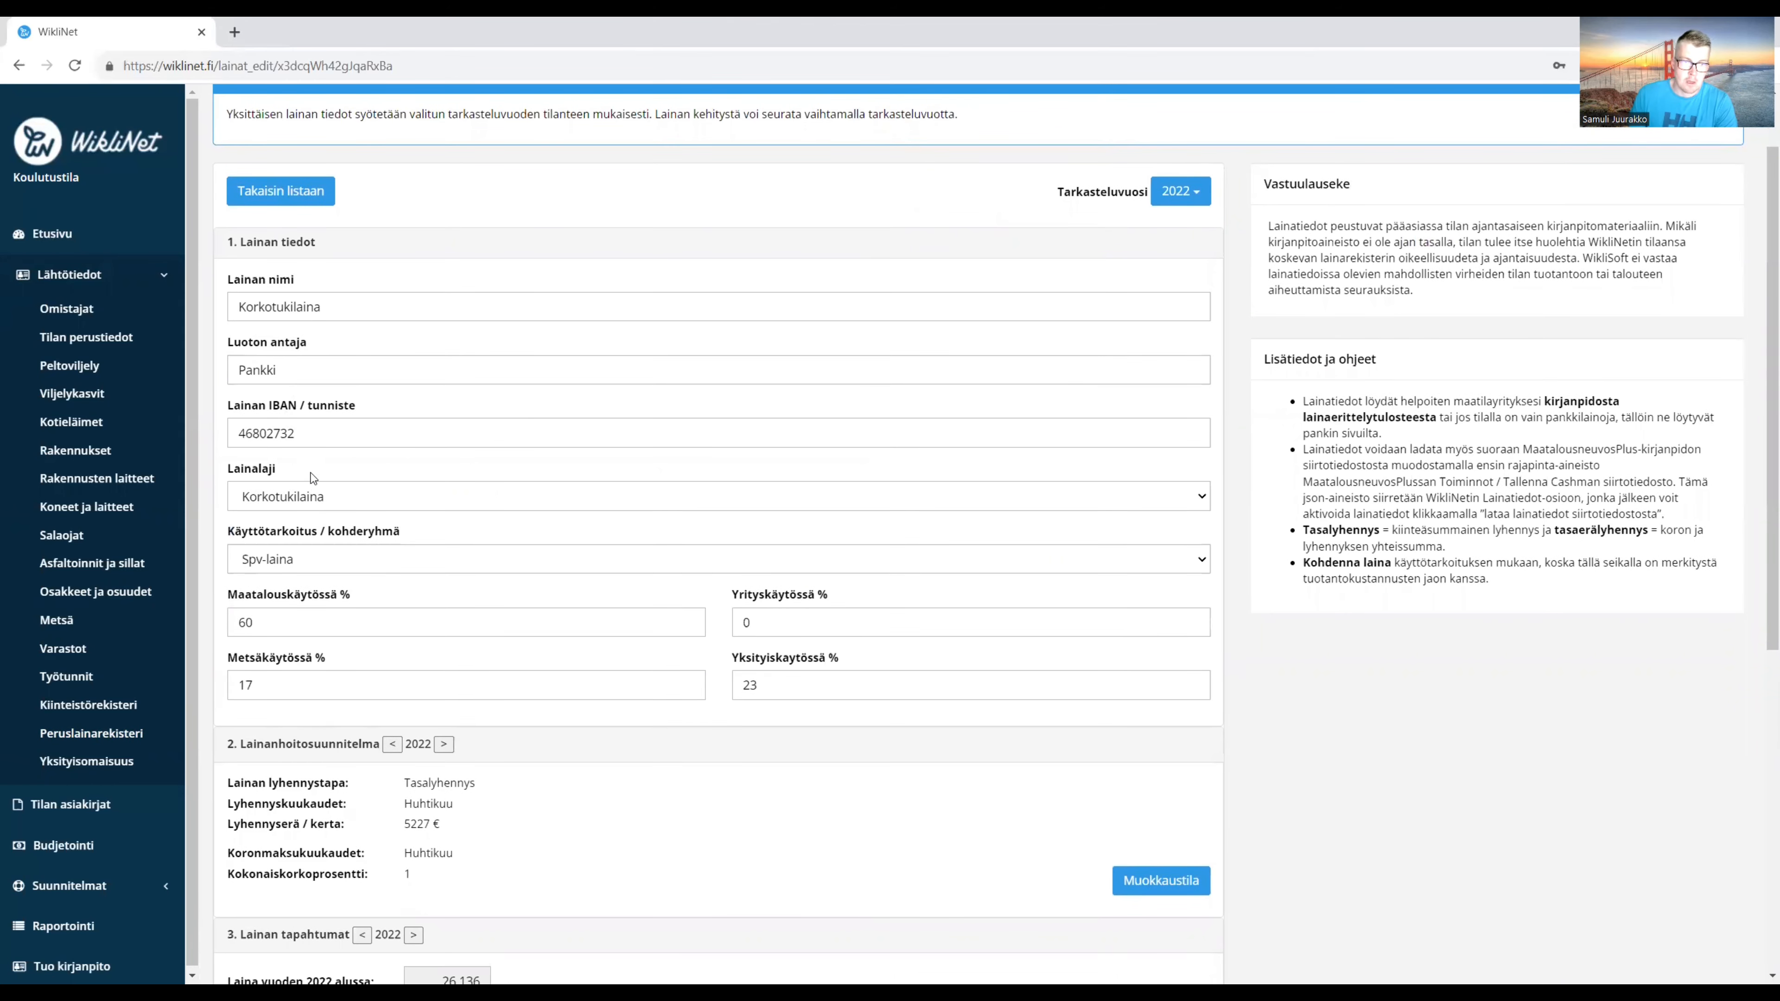
scroll(313, 535, down, 1)
scroll(325, 472, down, 5)
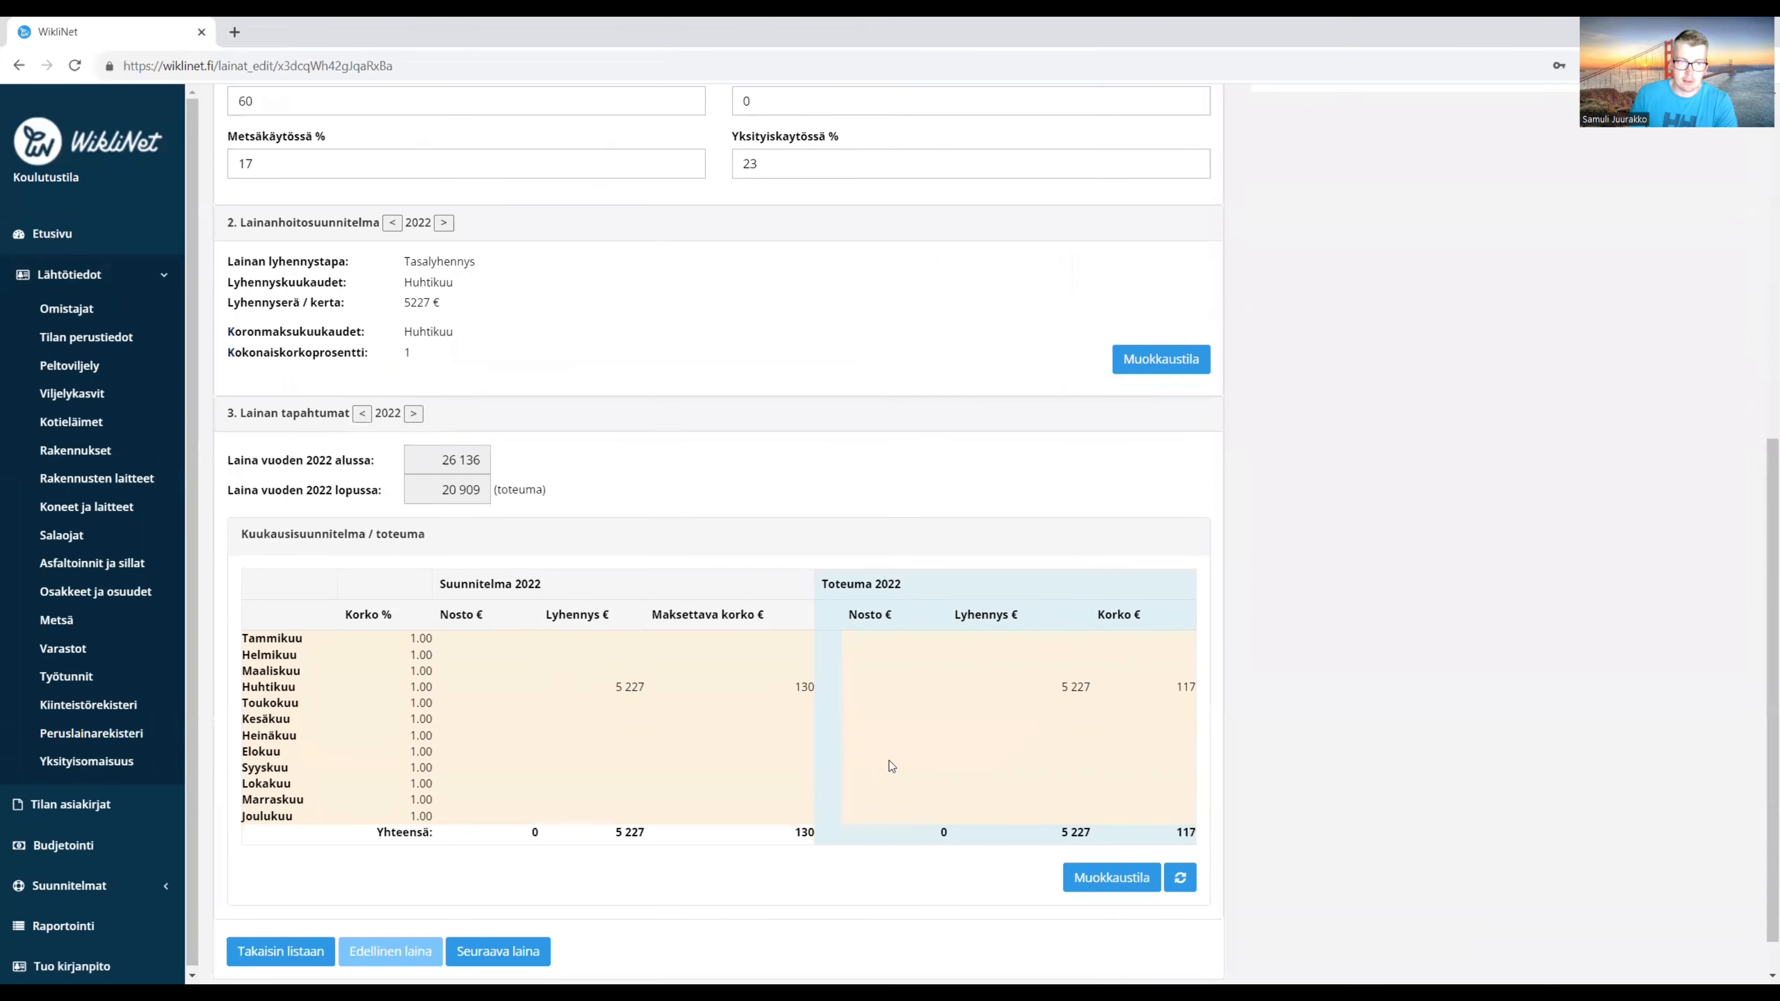
Switch the loan to 2023 and examine its repayment plan's editable fields and monthly plan.
click(412, 415)
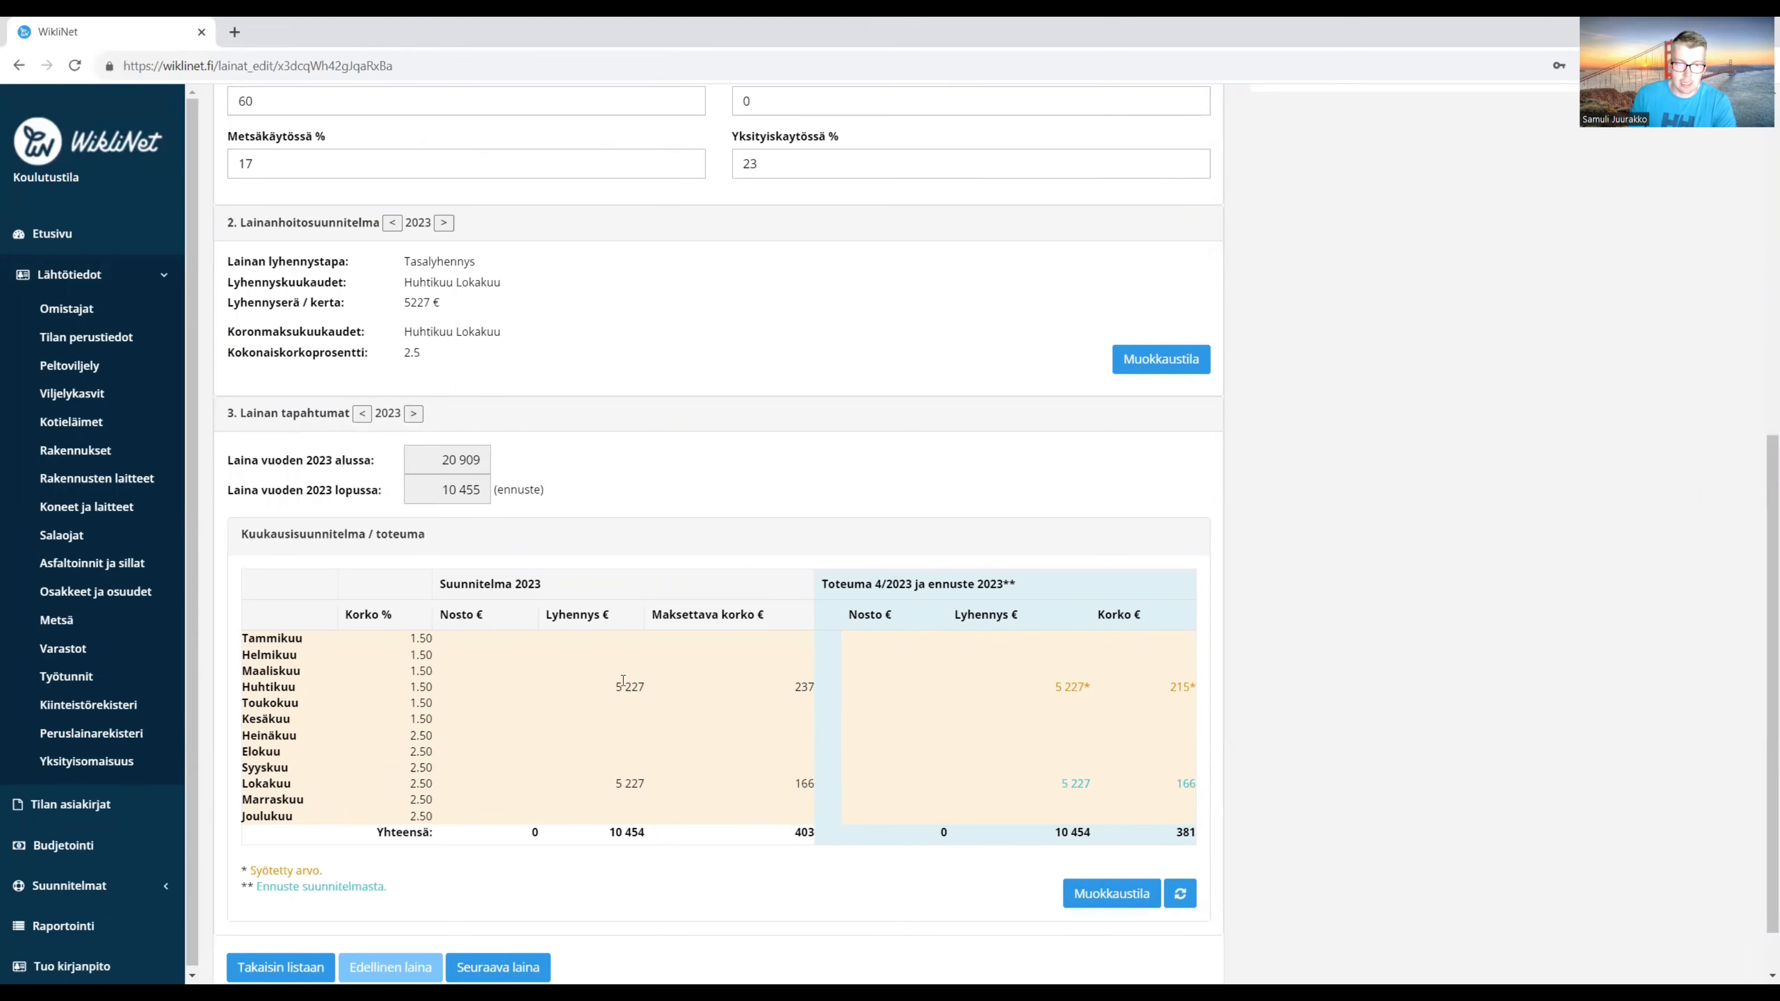
click(1169, 366)
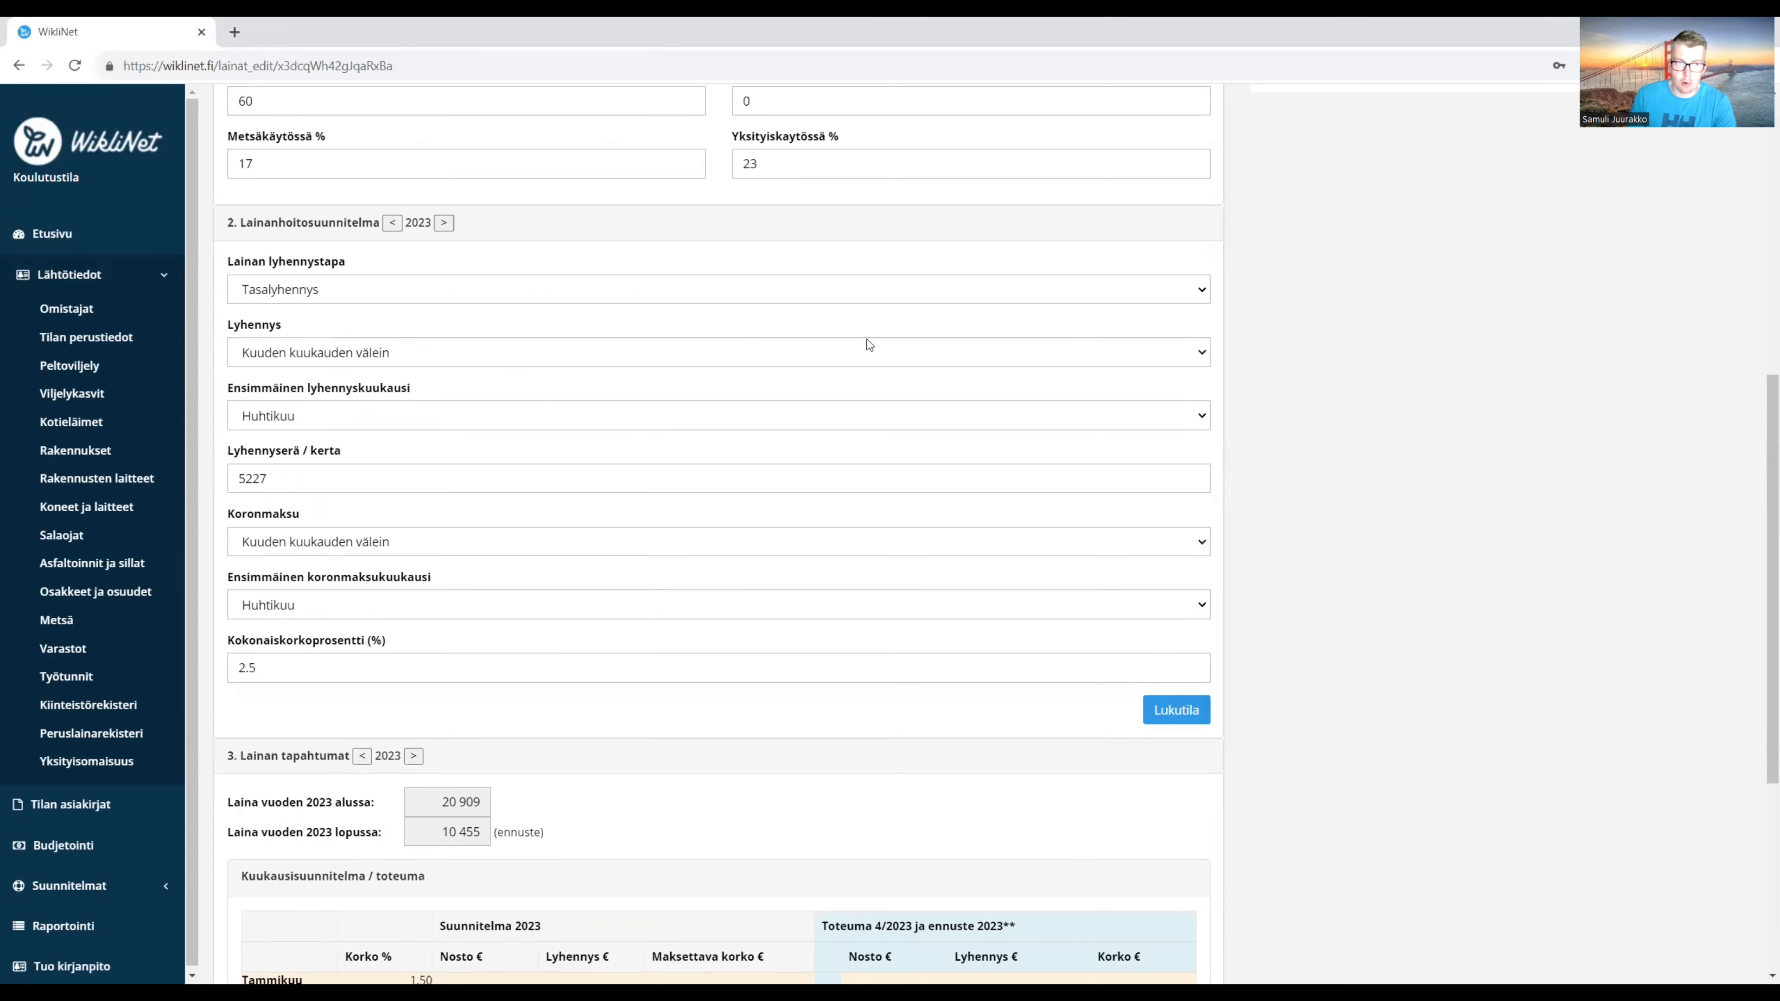
click(1187, 708)
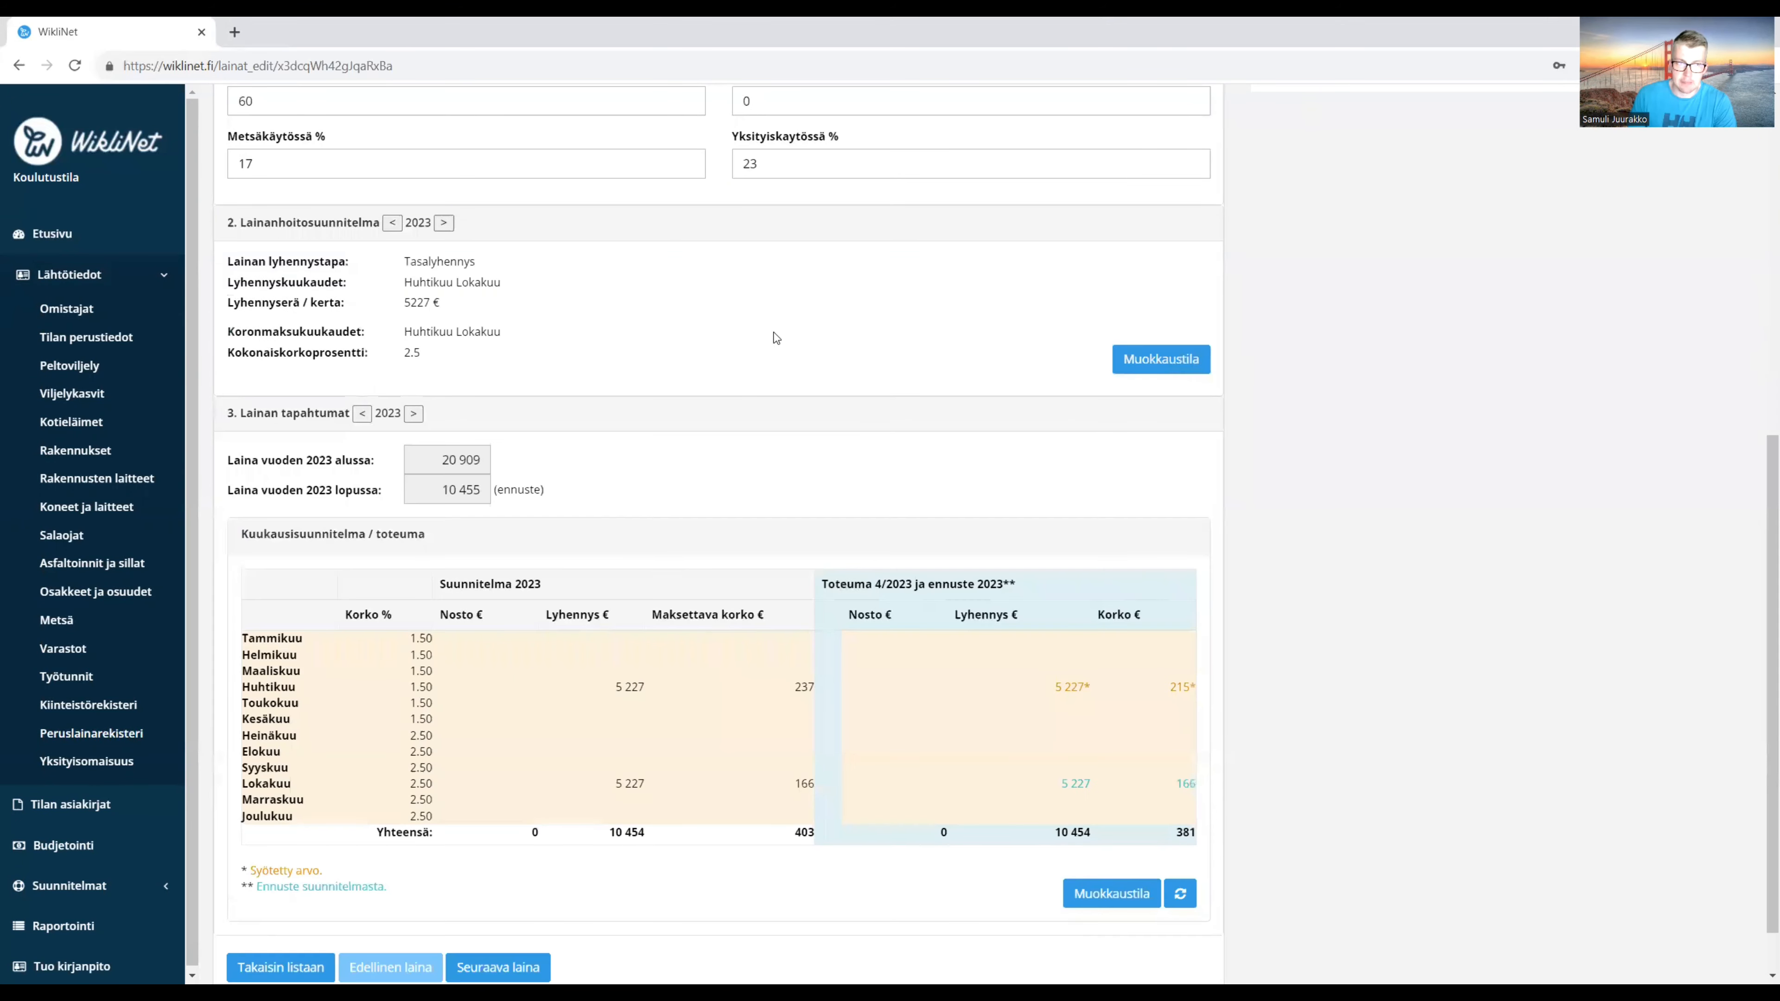
scroll(659, 608, down, 1)
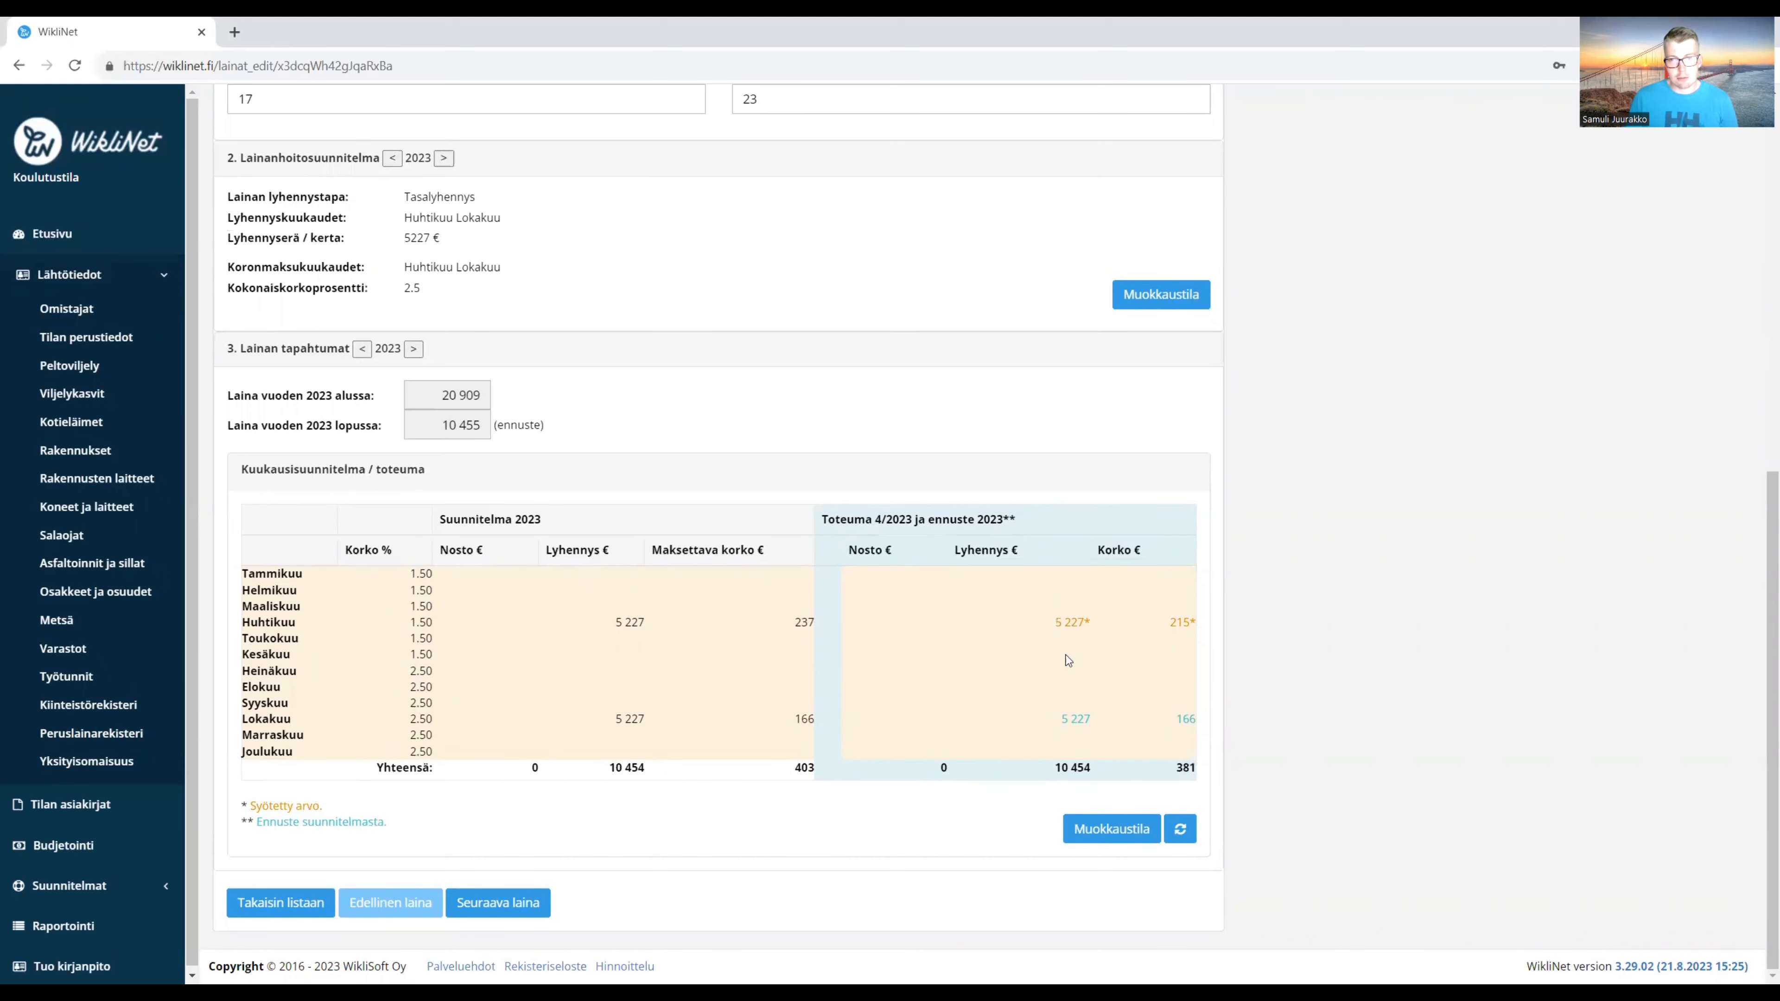
Return to the loan list and check the available review years, keeping 2022 selected.
click(260, 907)
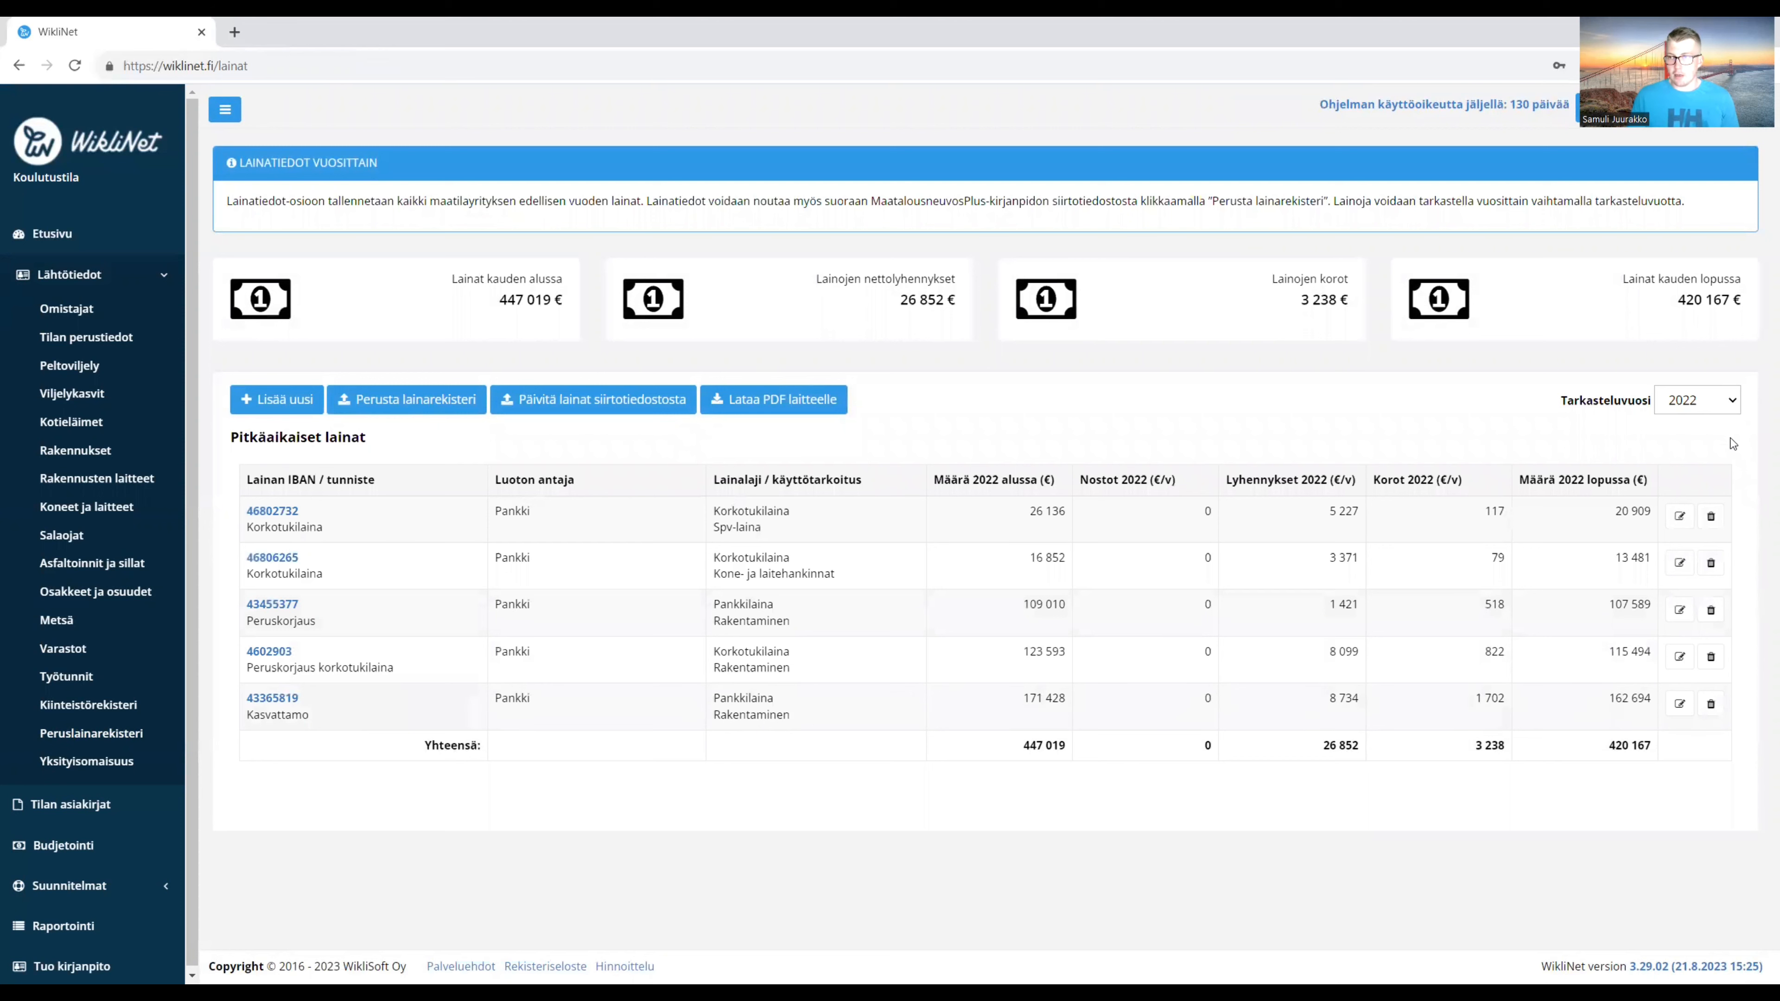
click(1734, 410)
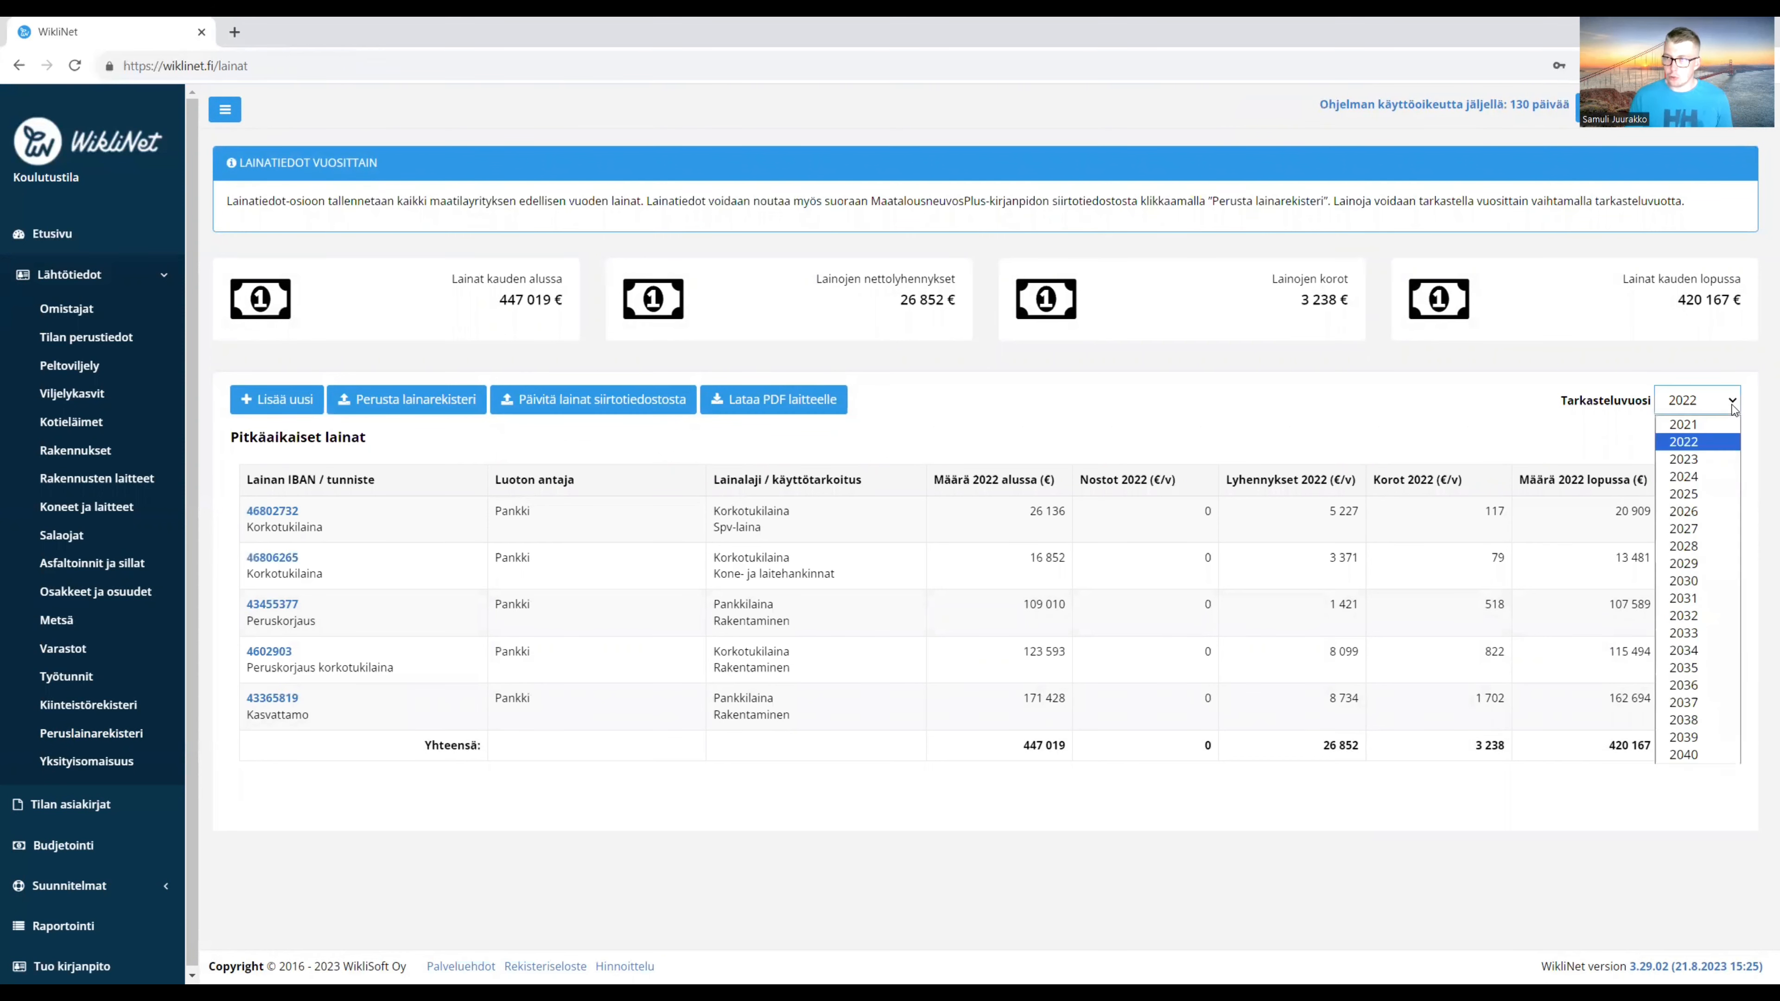
click(1714, 442)
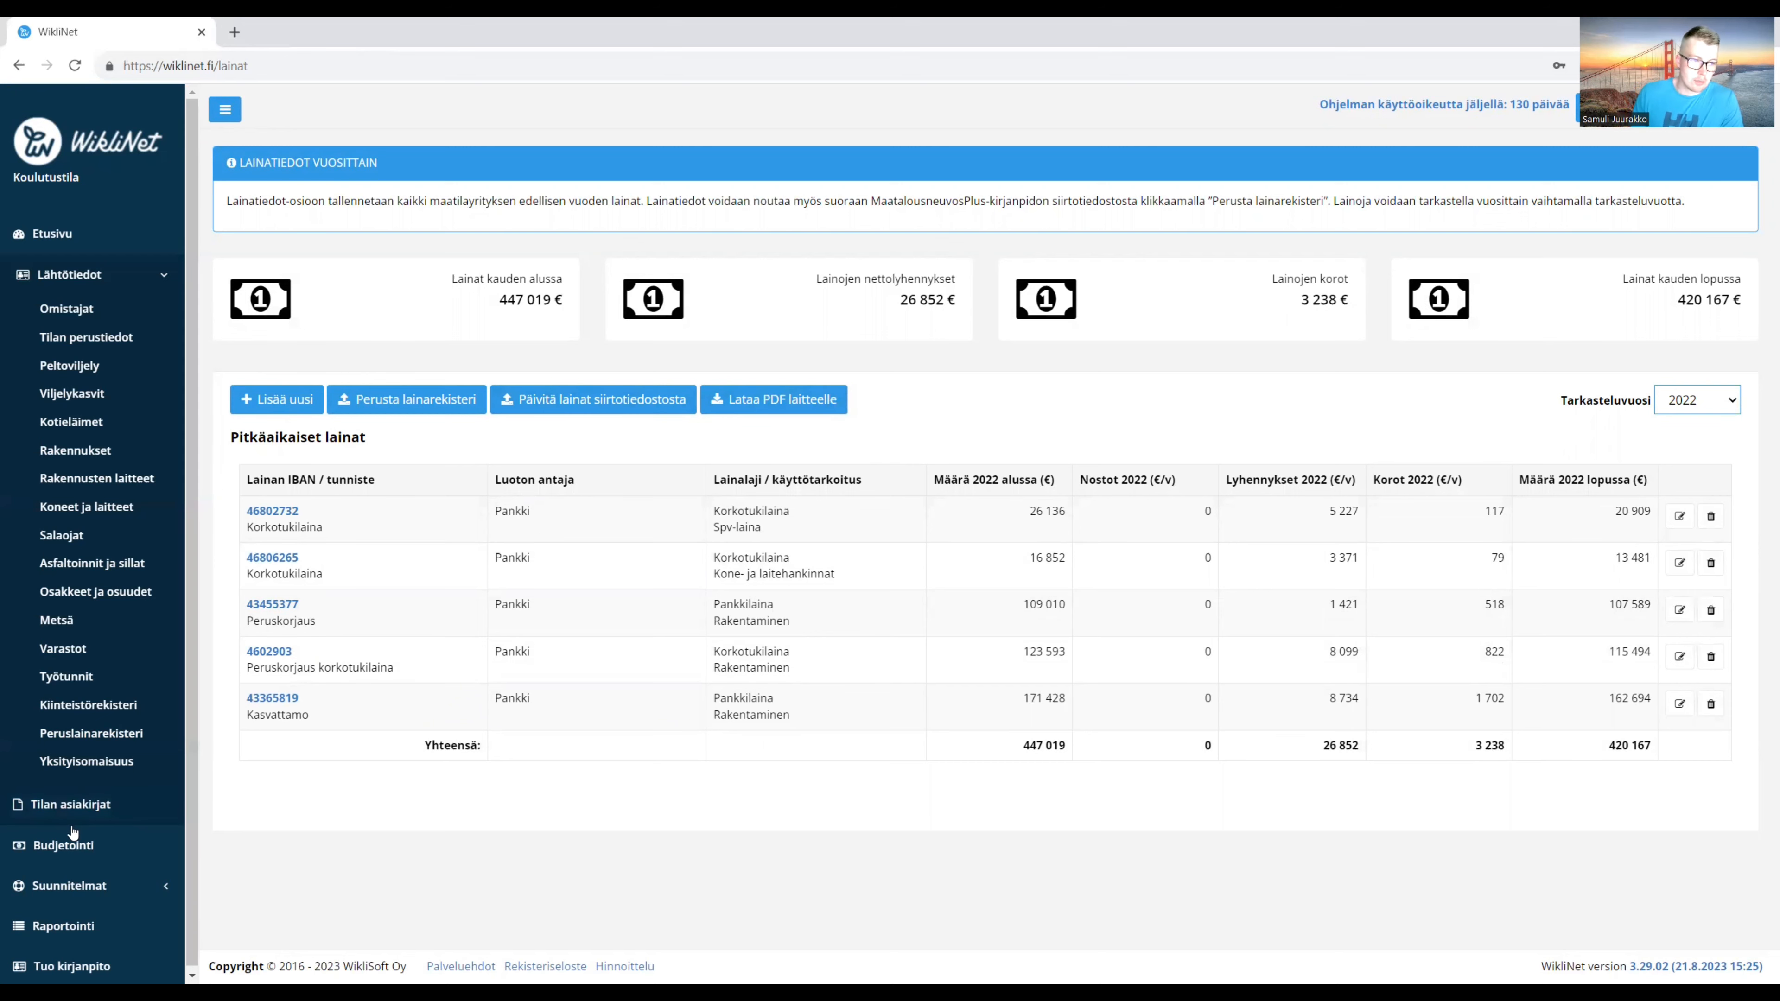
Start a new budget in the budgeting section and name it Testibudjetti.
click(85, 856)
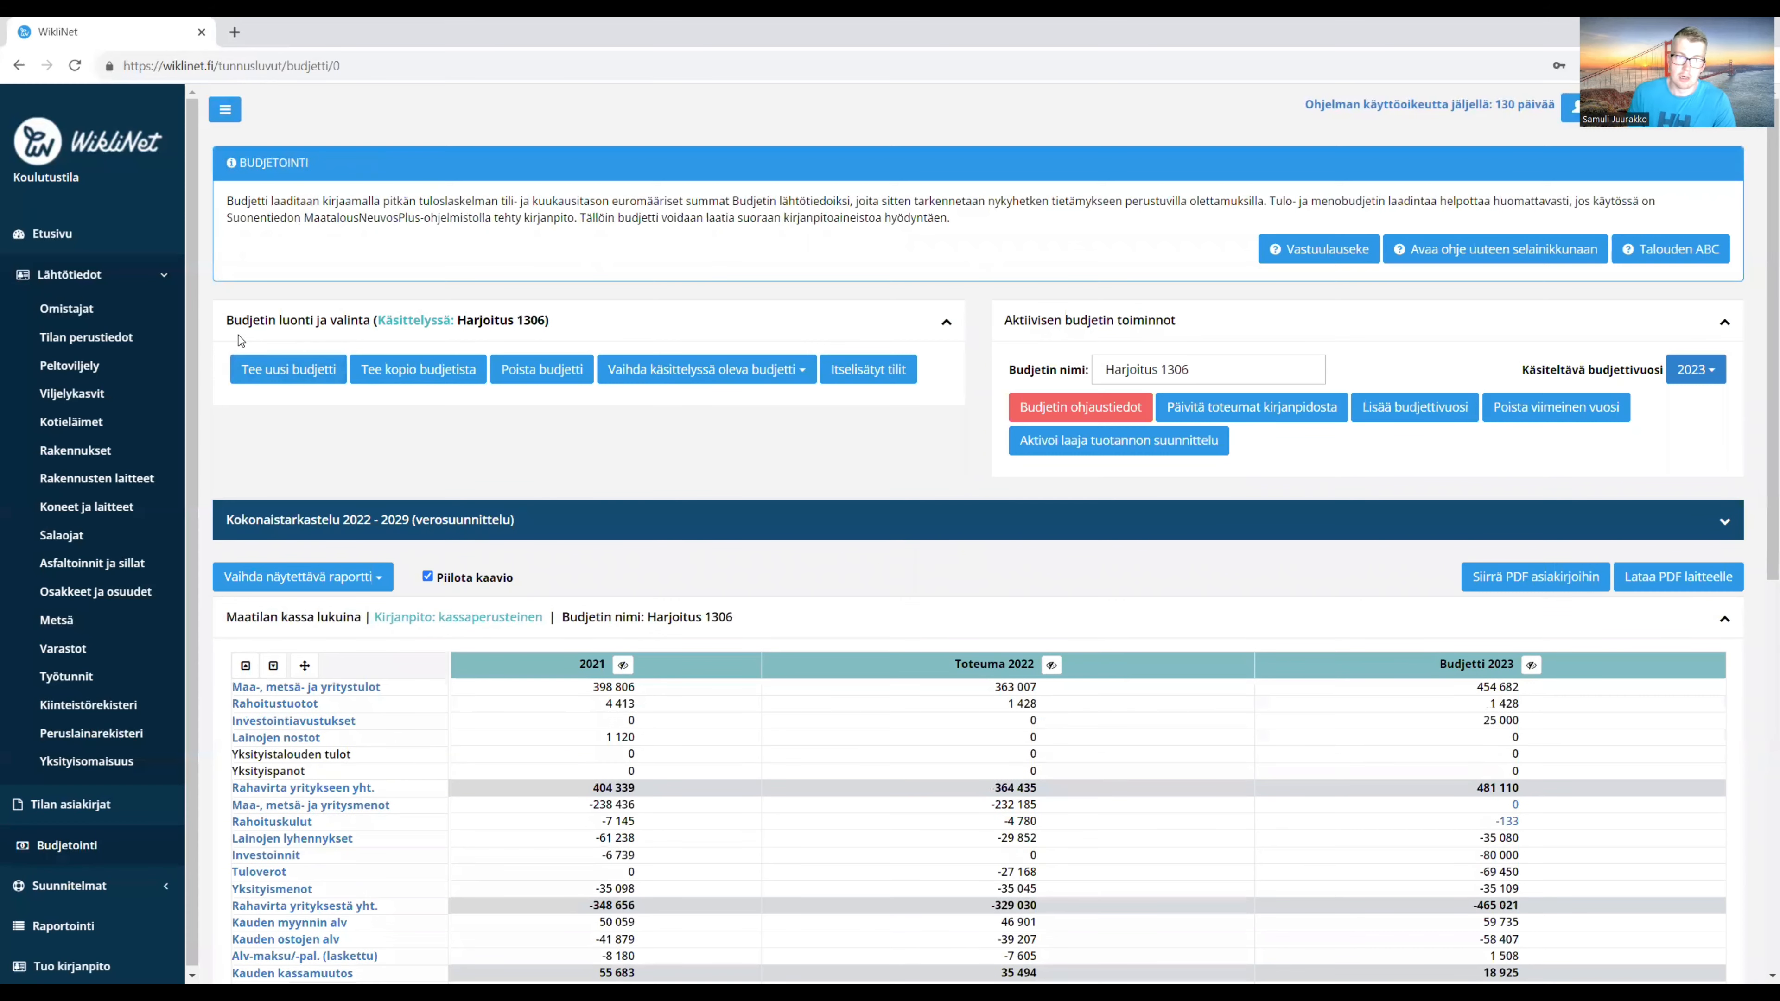
click(286, 376)
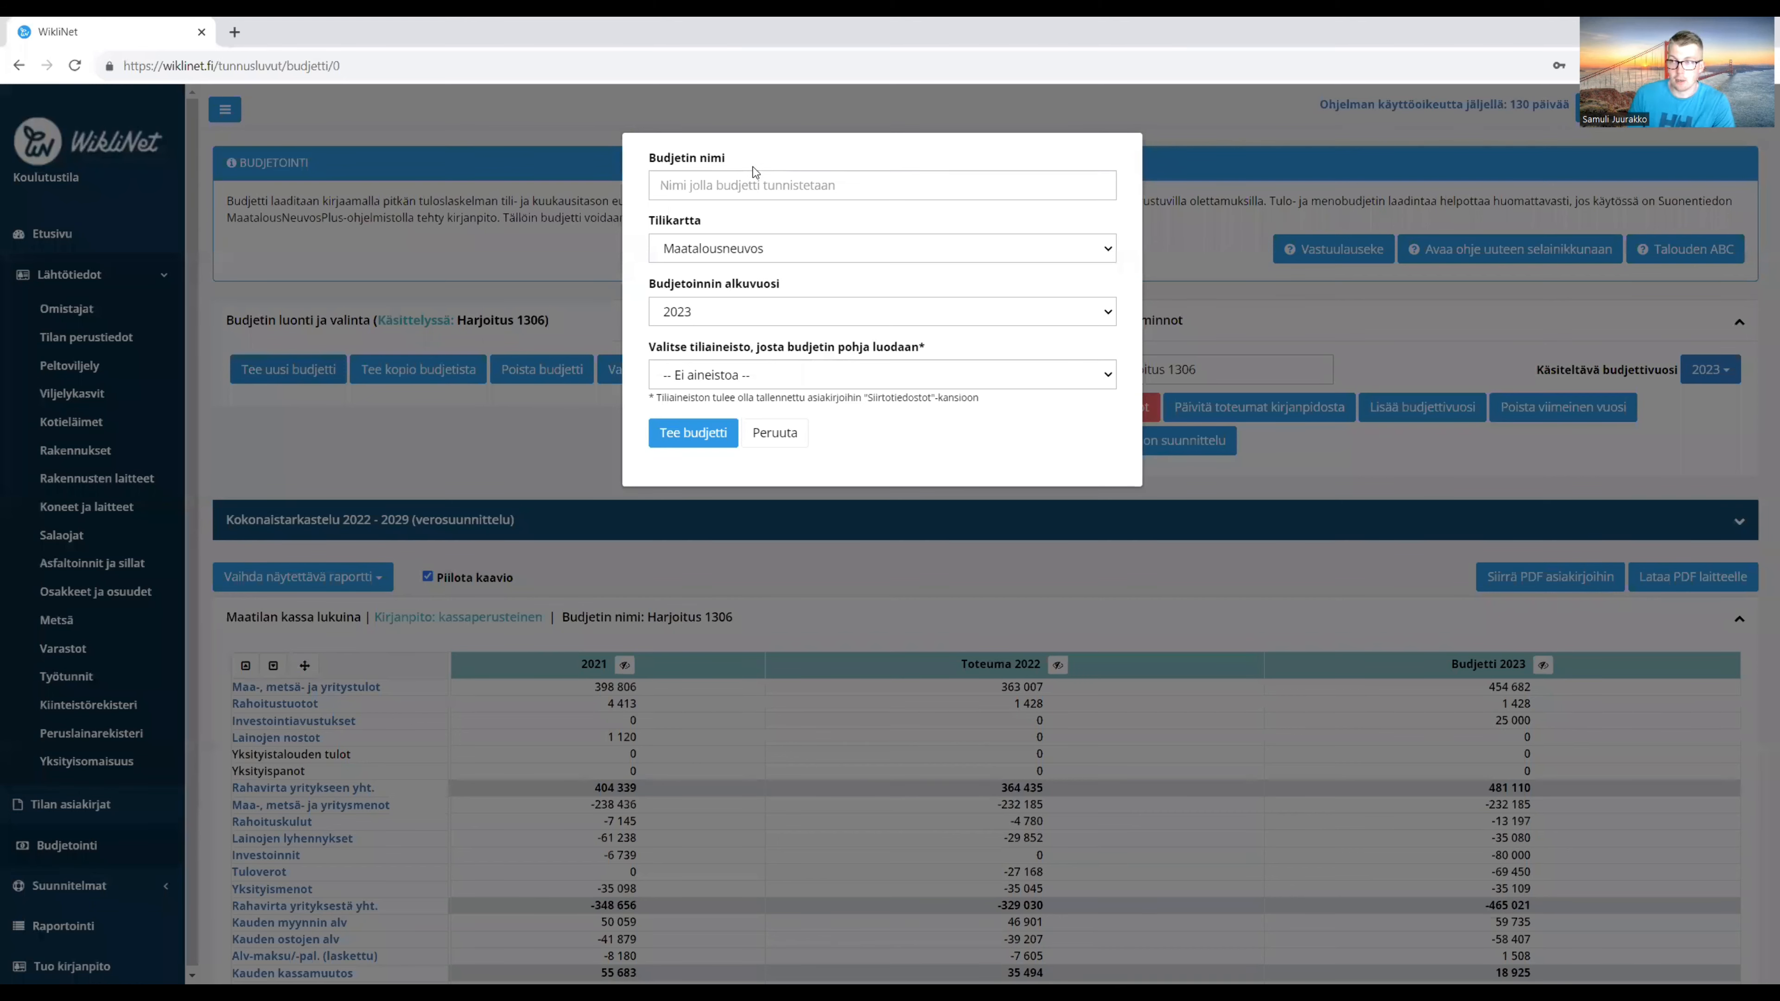
click(744, 182)
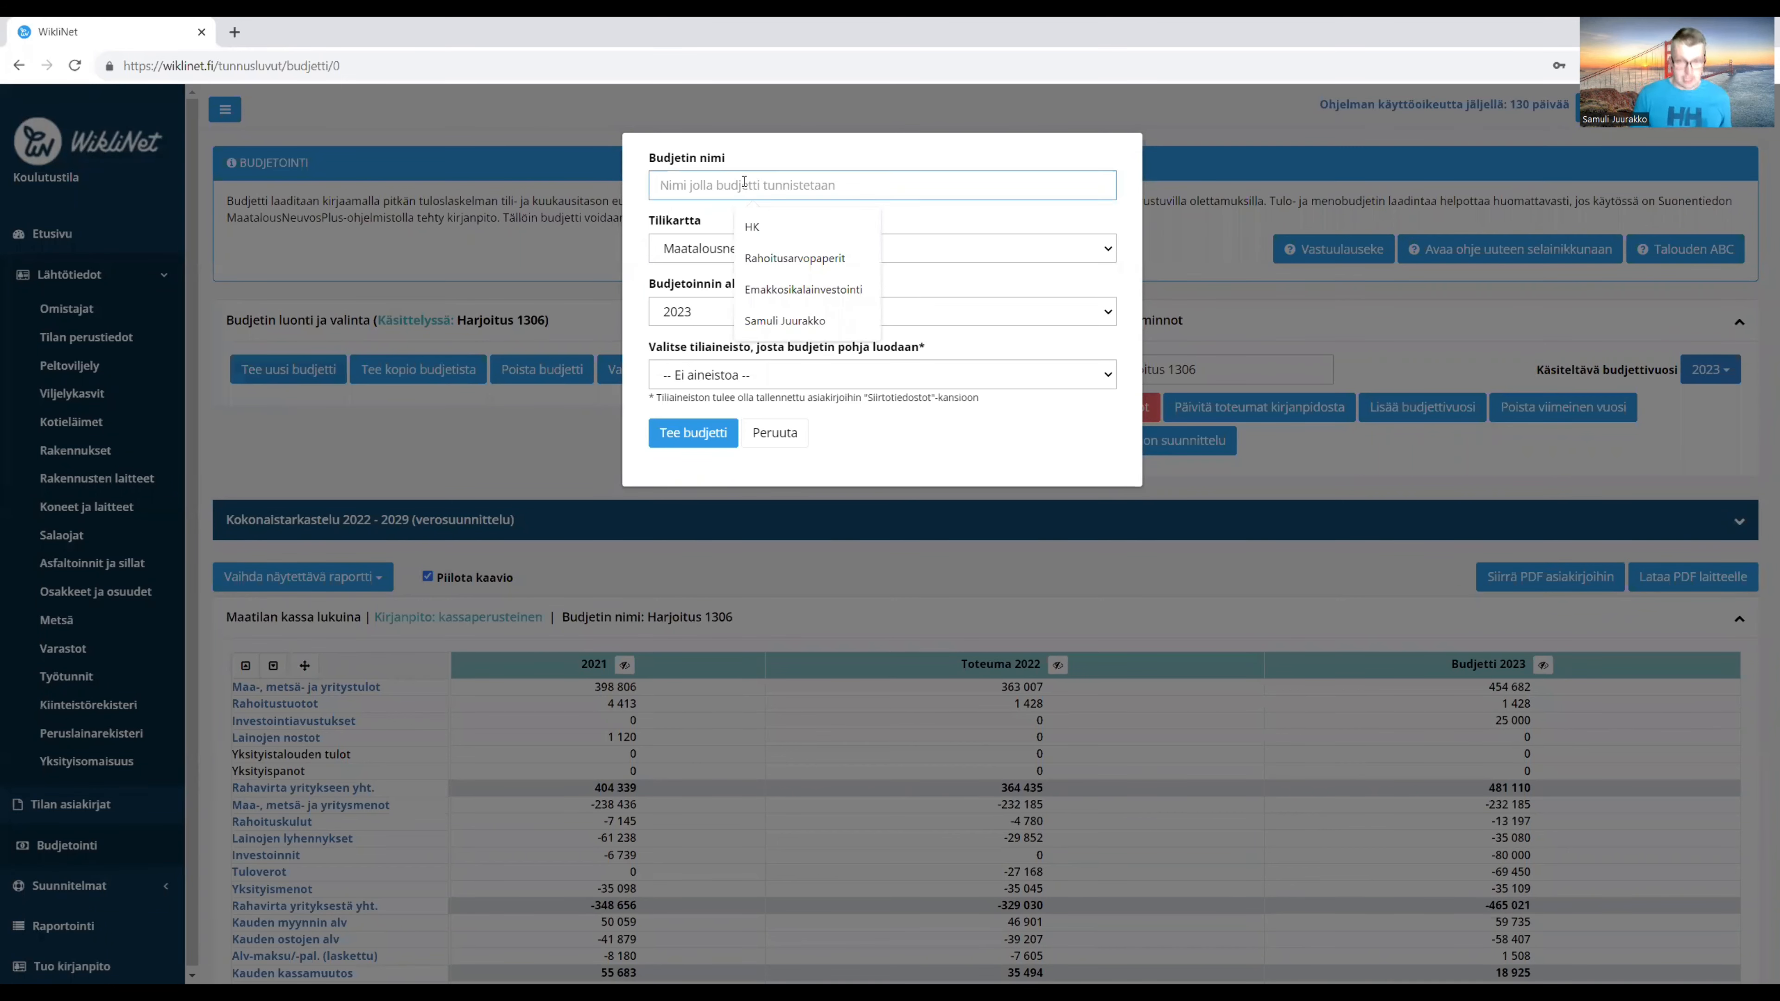
text(Testi)
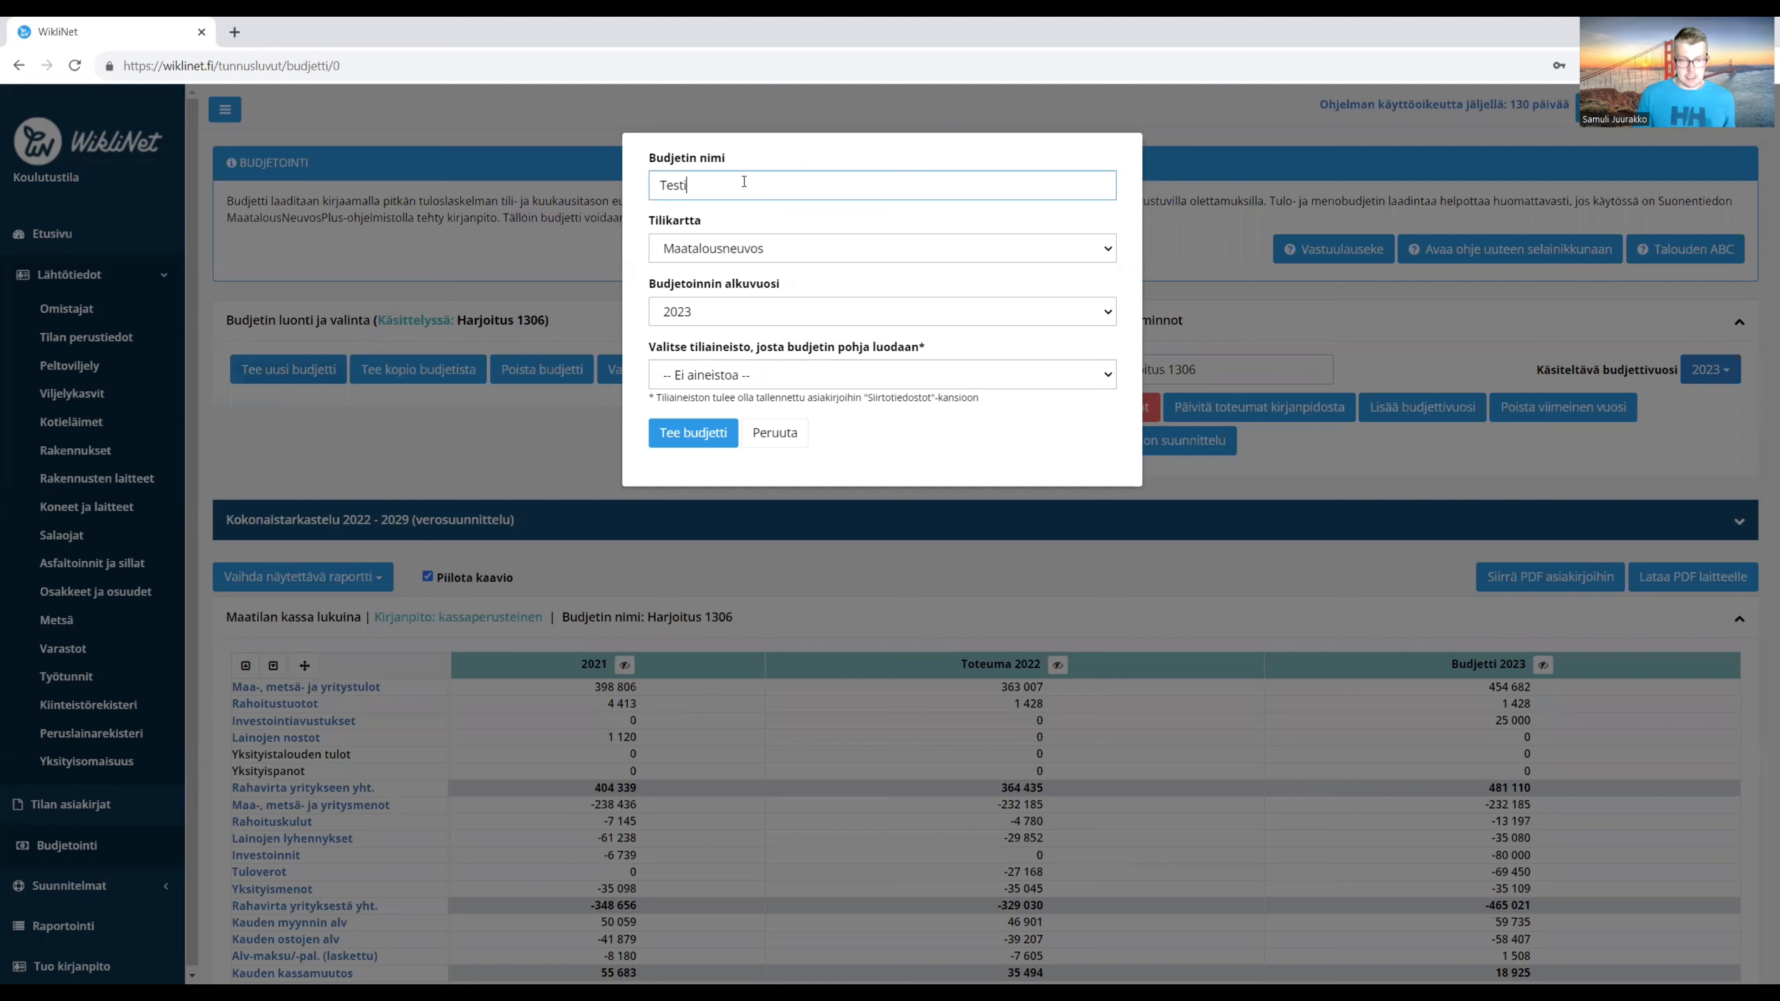
text(budjetti)
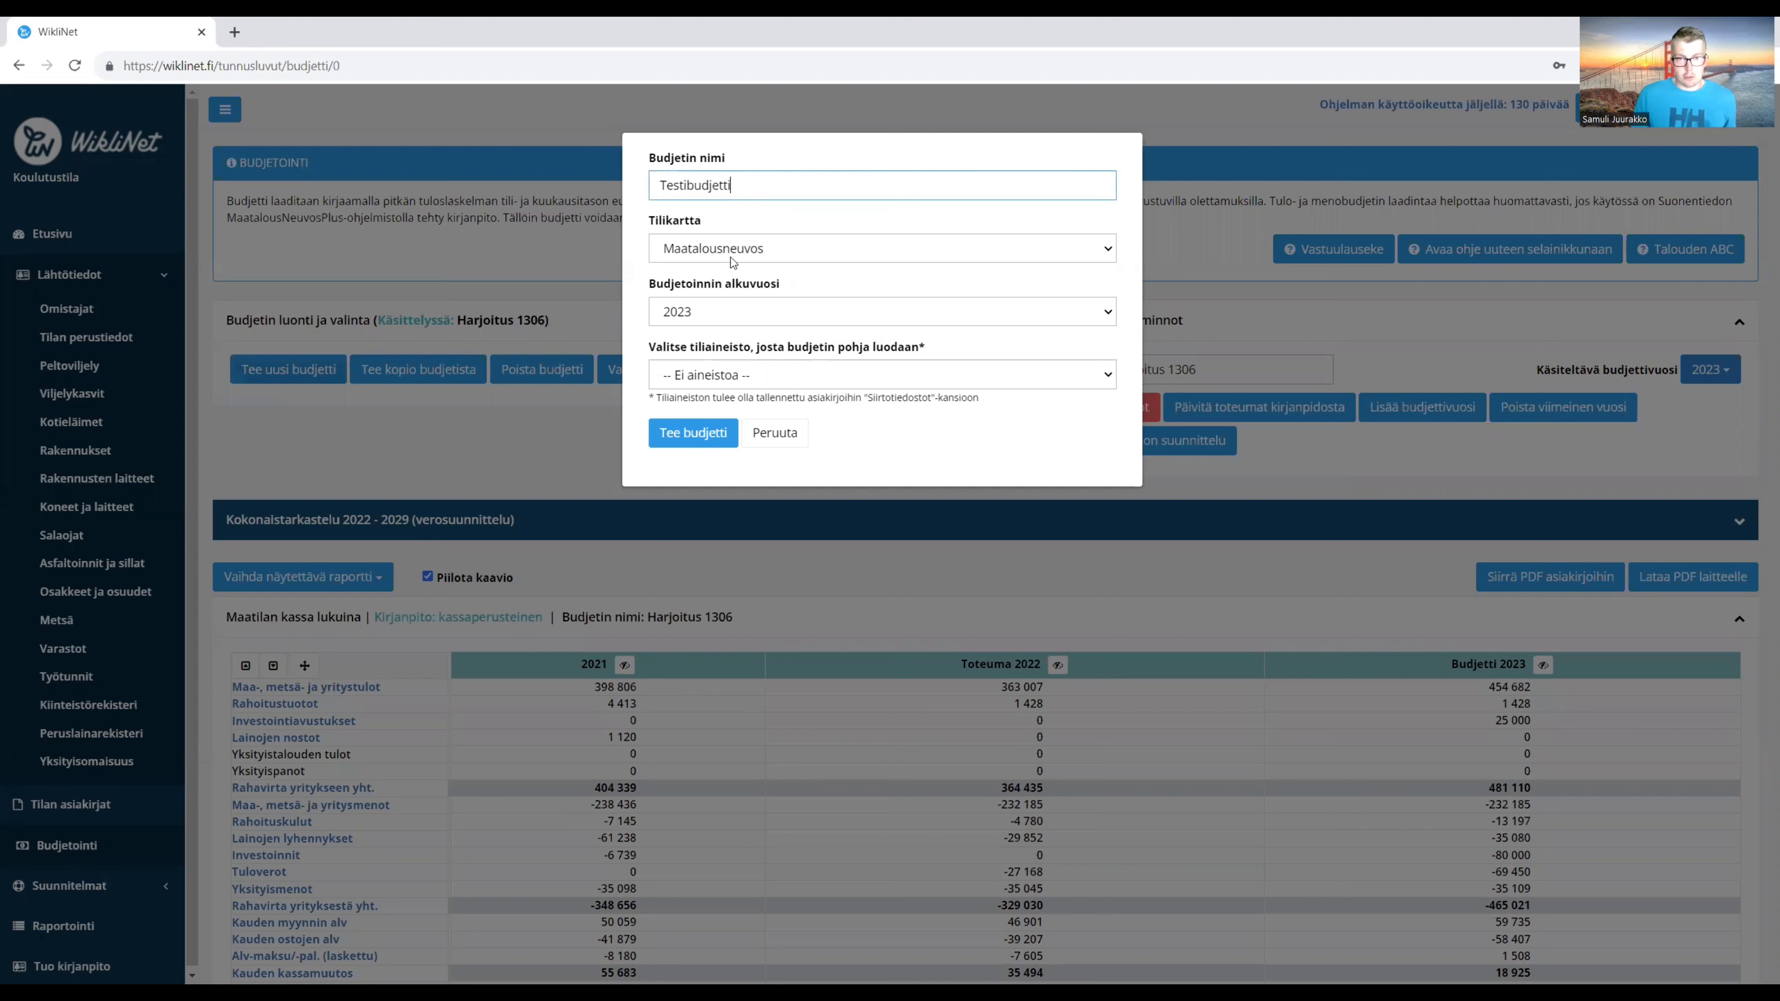
key(Tab)
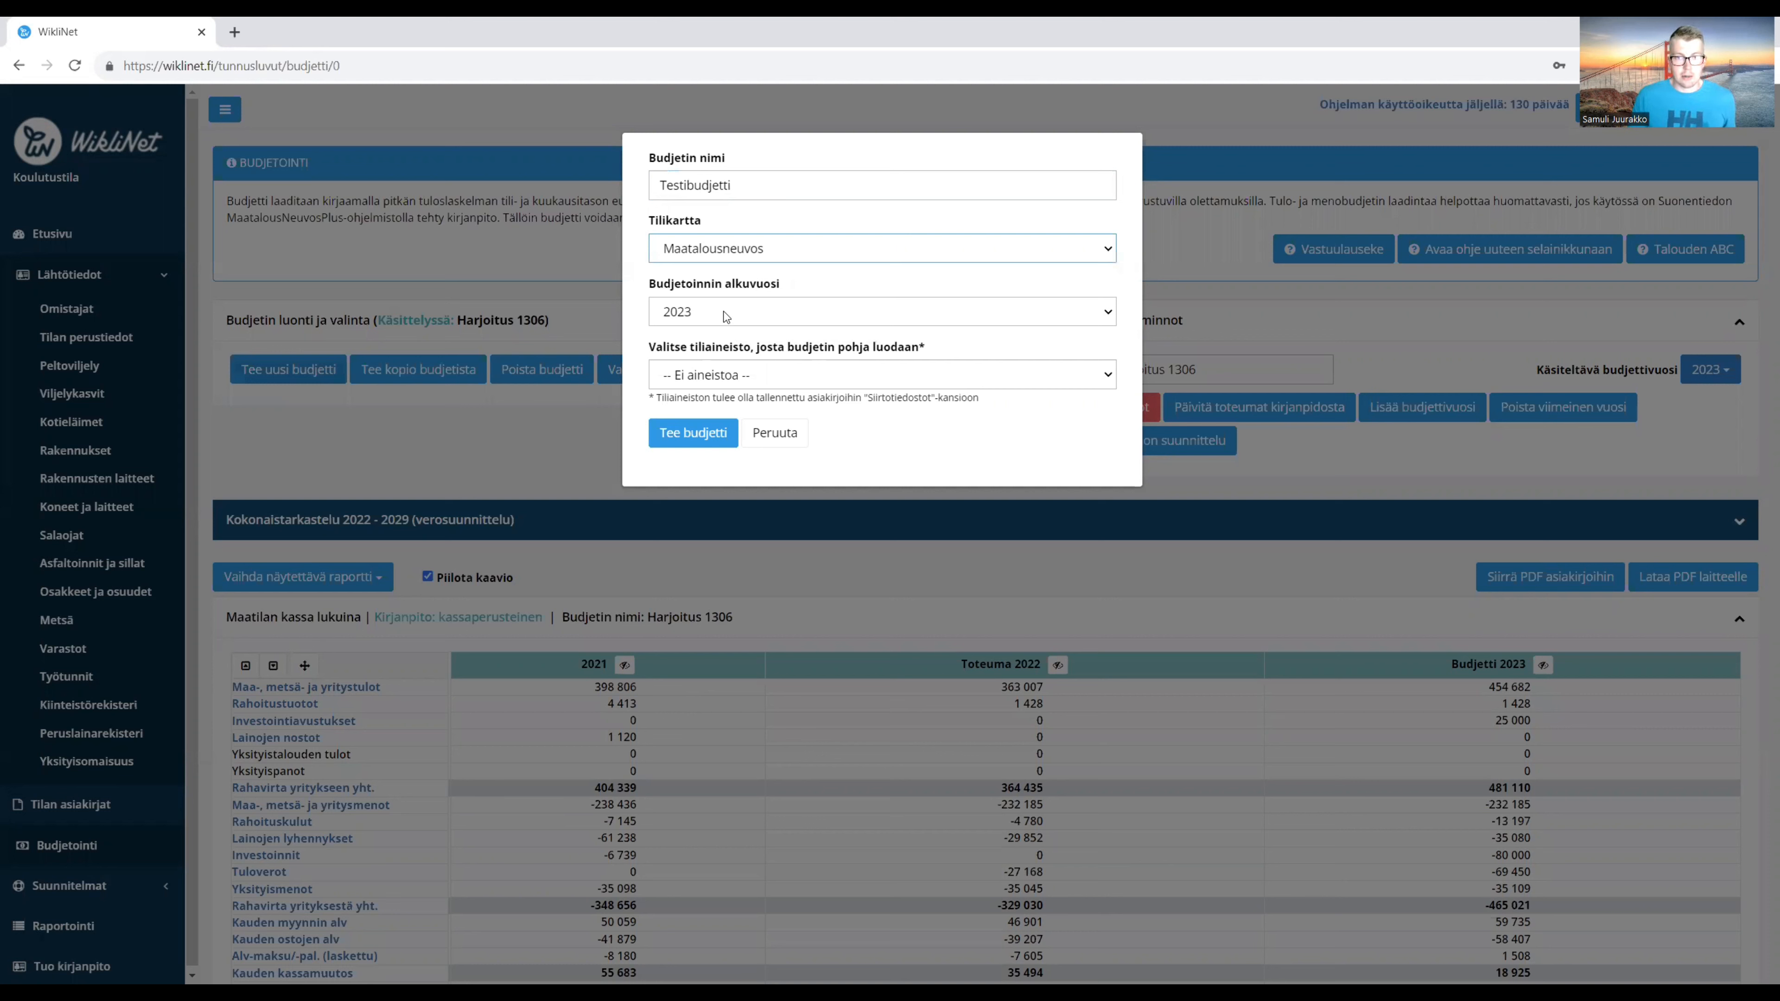
Create the budget with start year 2022, based on the Suonentieto_YksiRobotti_2023 accounting file.
click(690, 313)
click(645, 350)
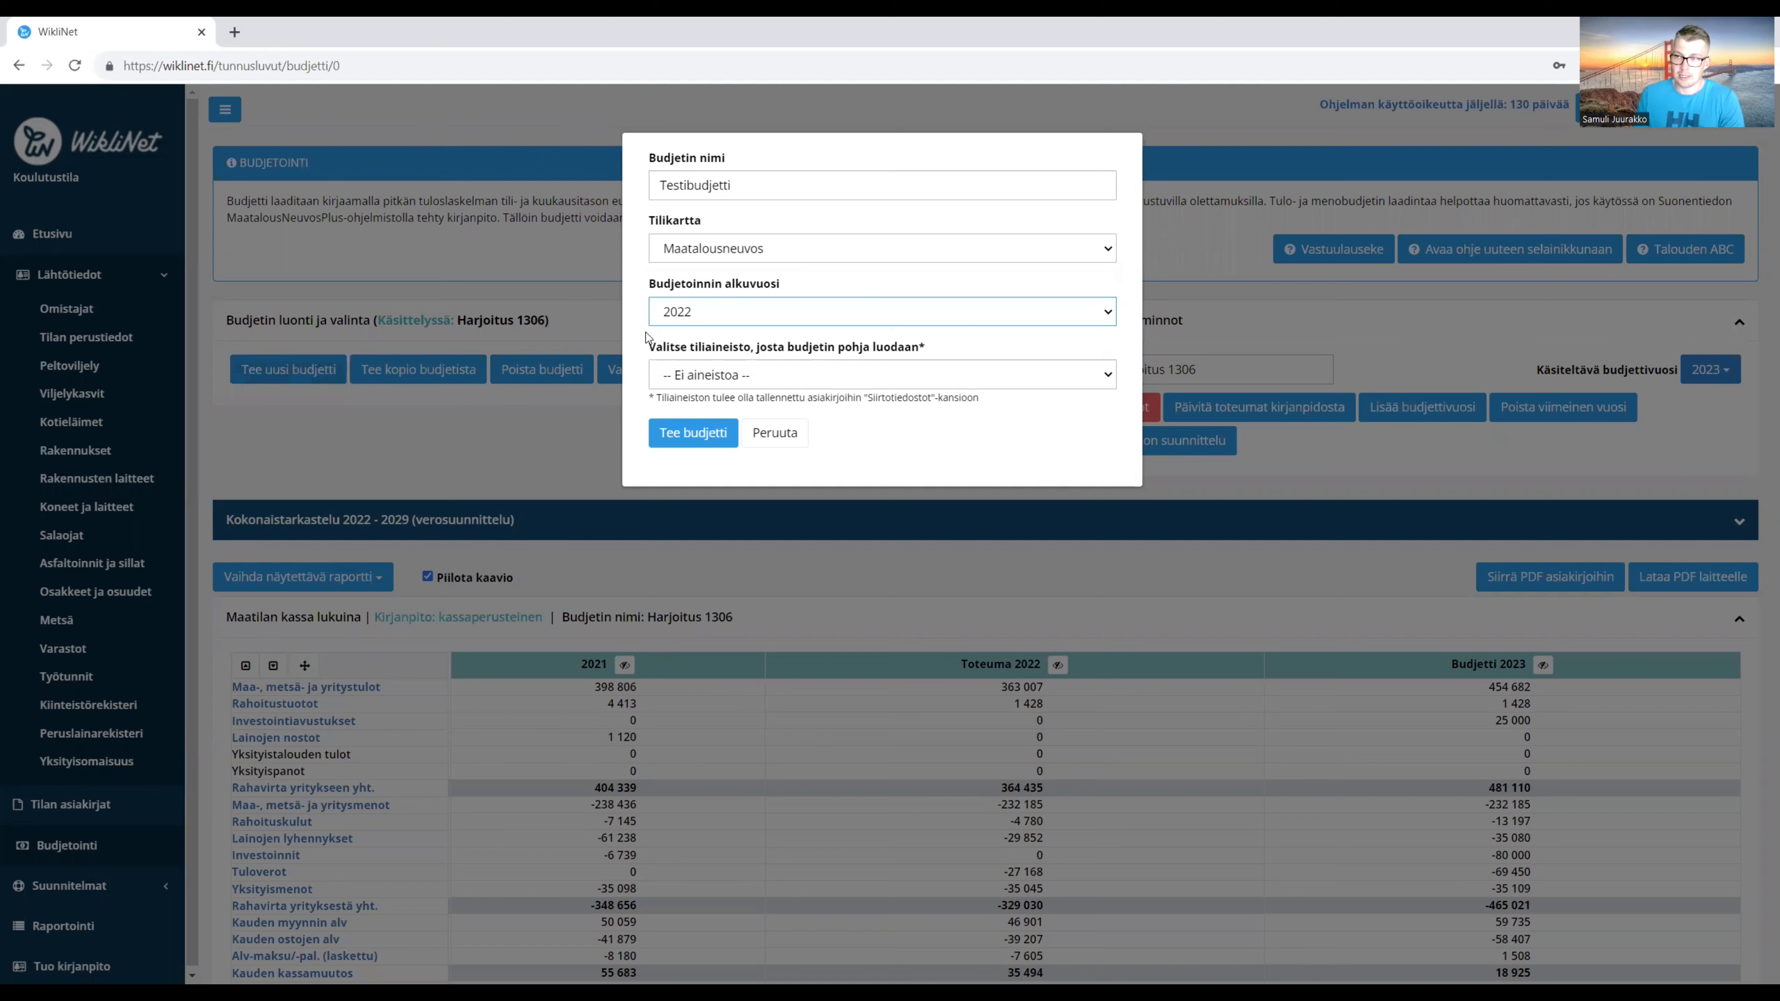
click(778, 378)
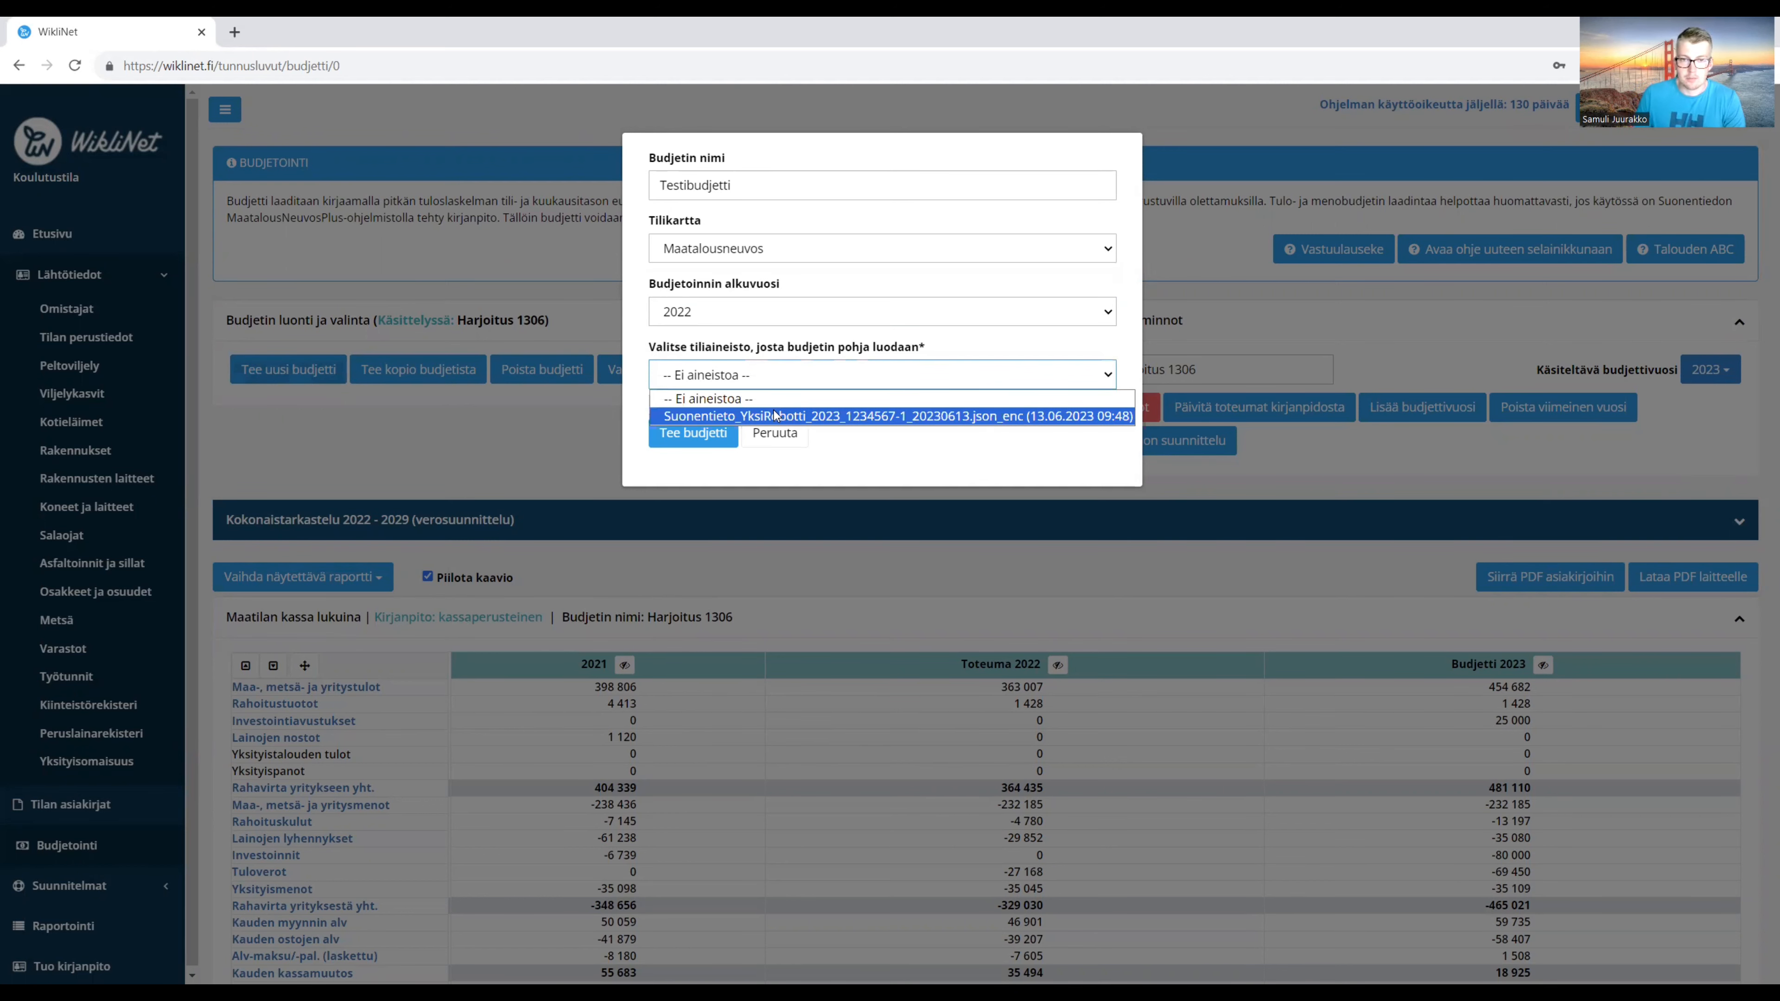
click(776, 415)
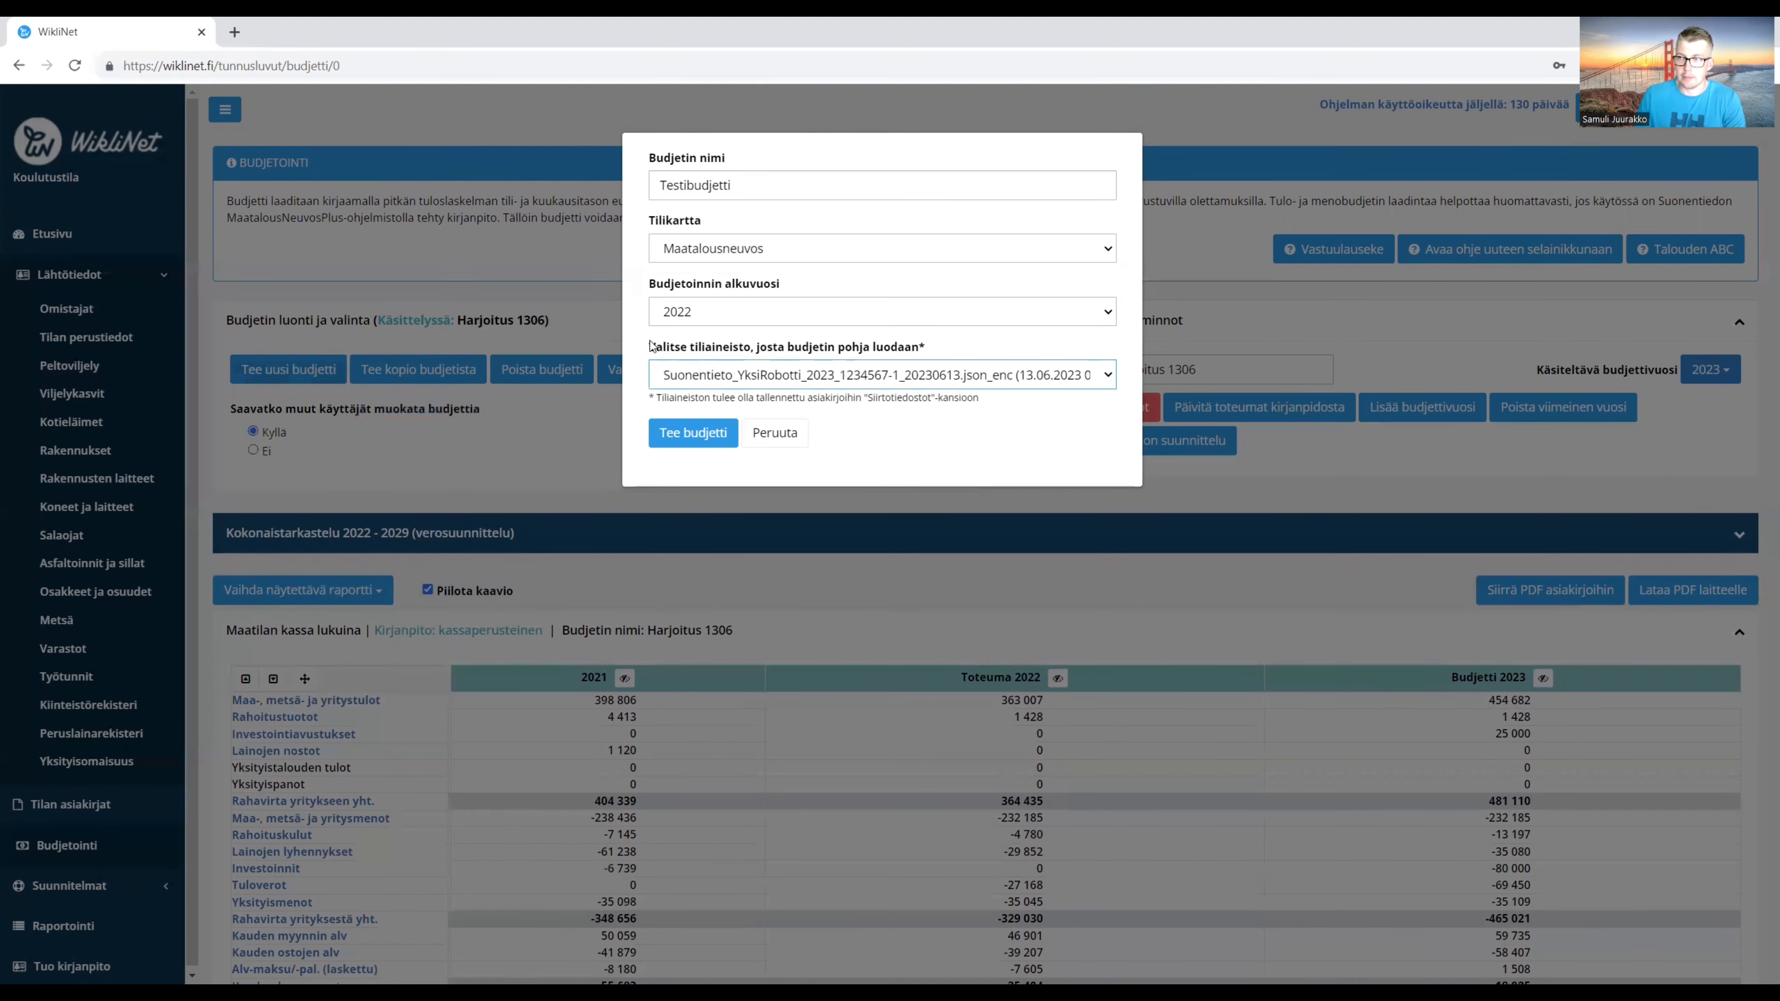
click(673, 432)
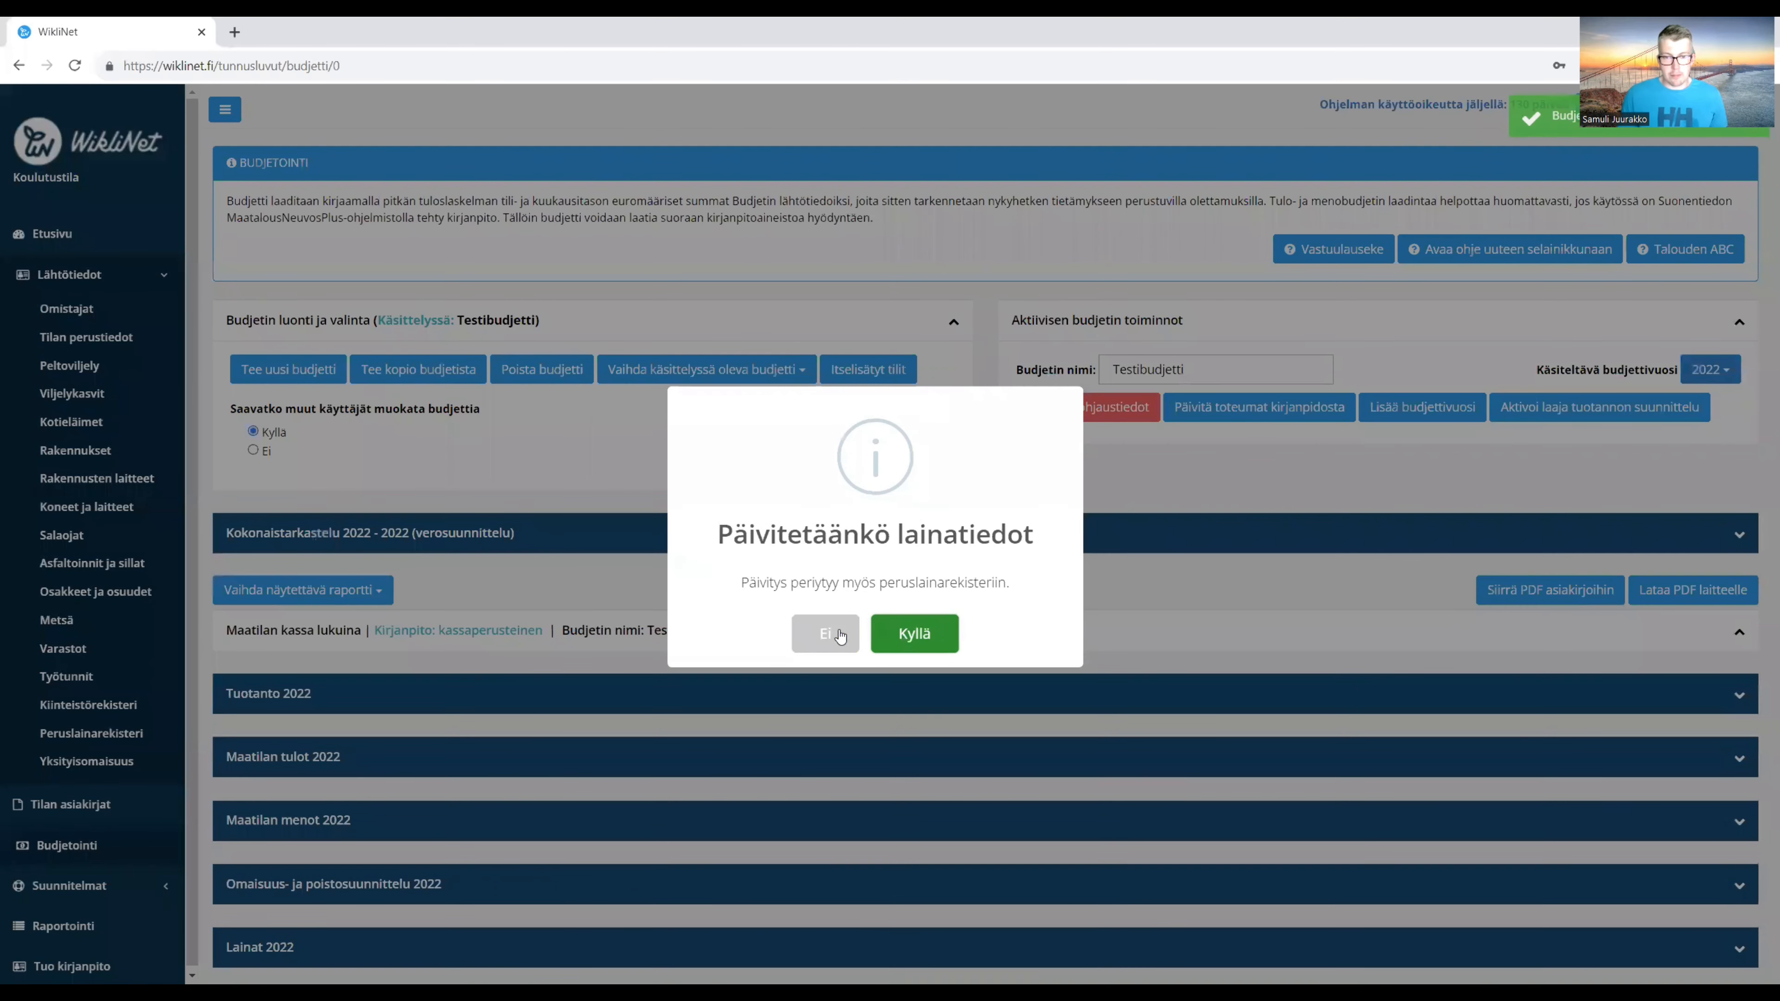
Decline updating the loan data and the last budget year's actuals for Testibudjetti.
click(839, 638)
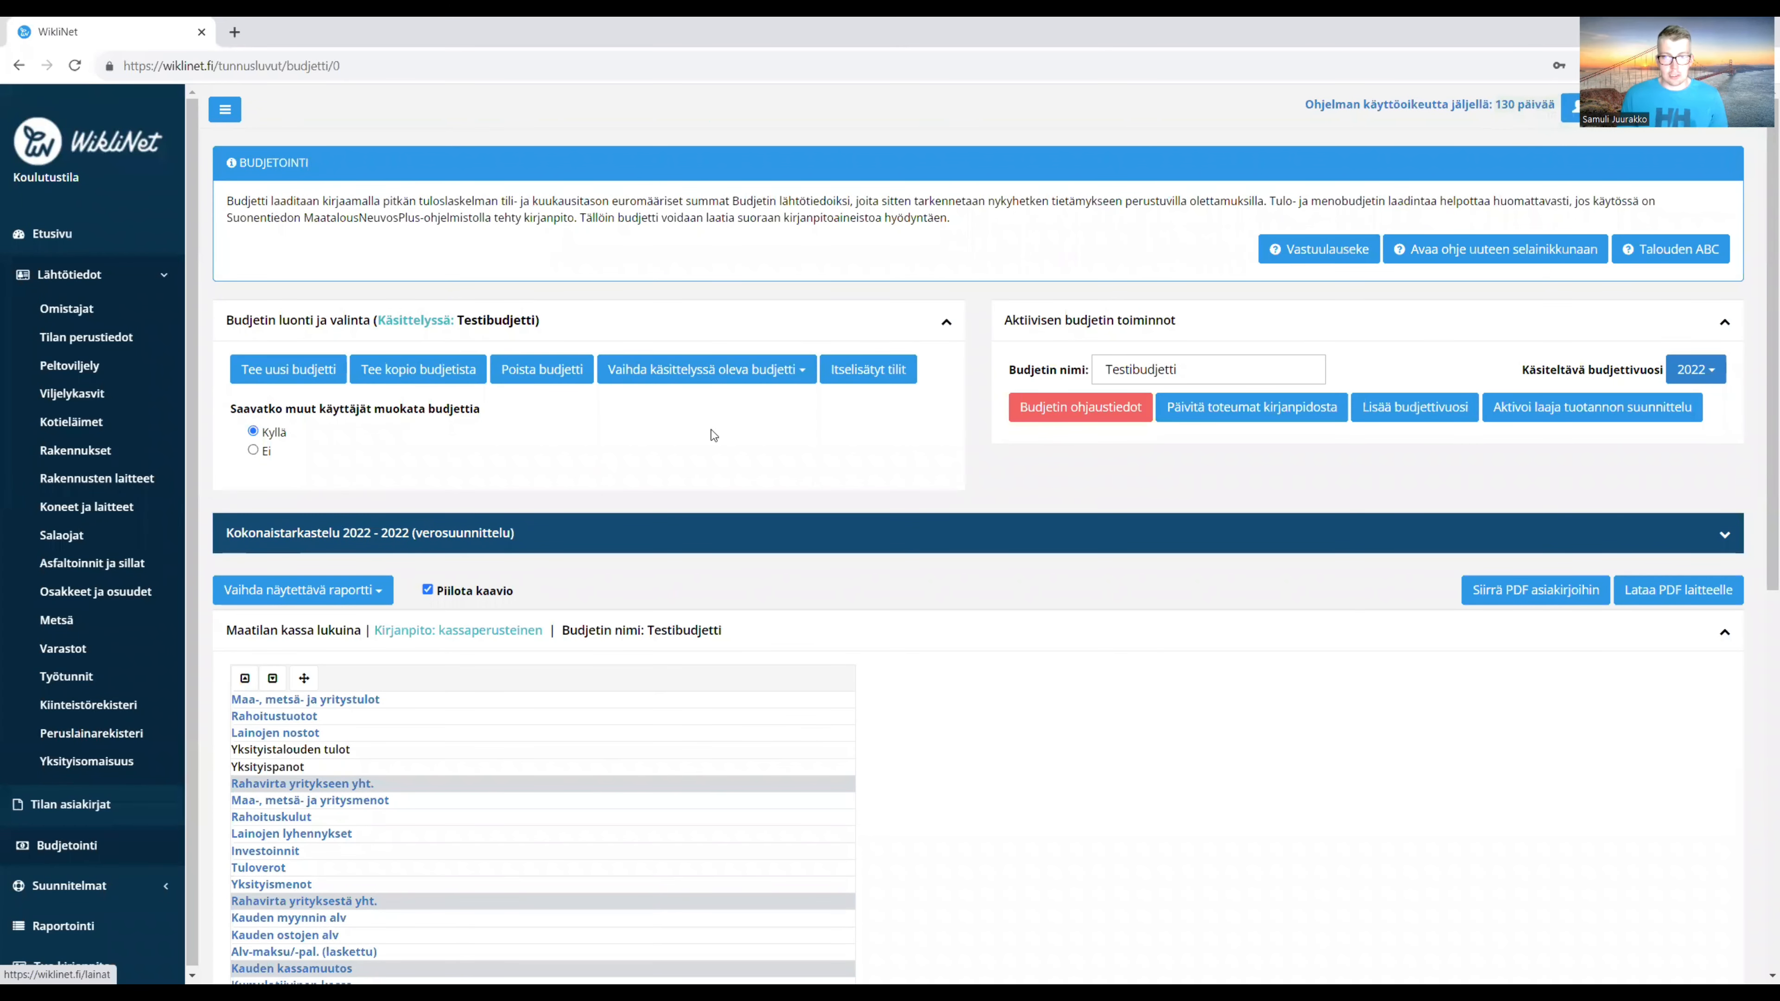
scroll(886, 540, down, 3)
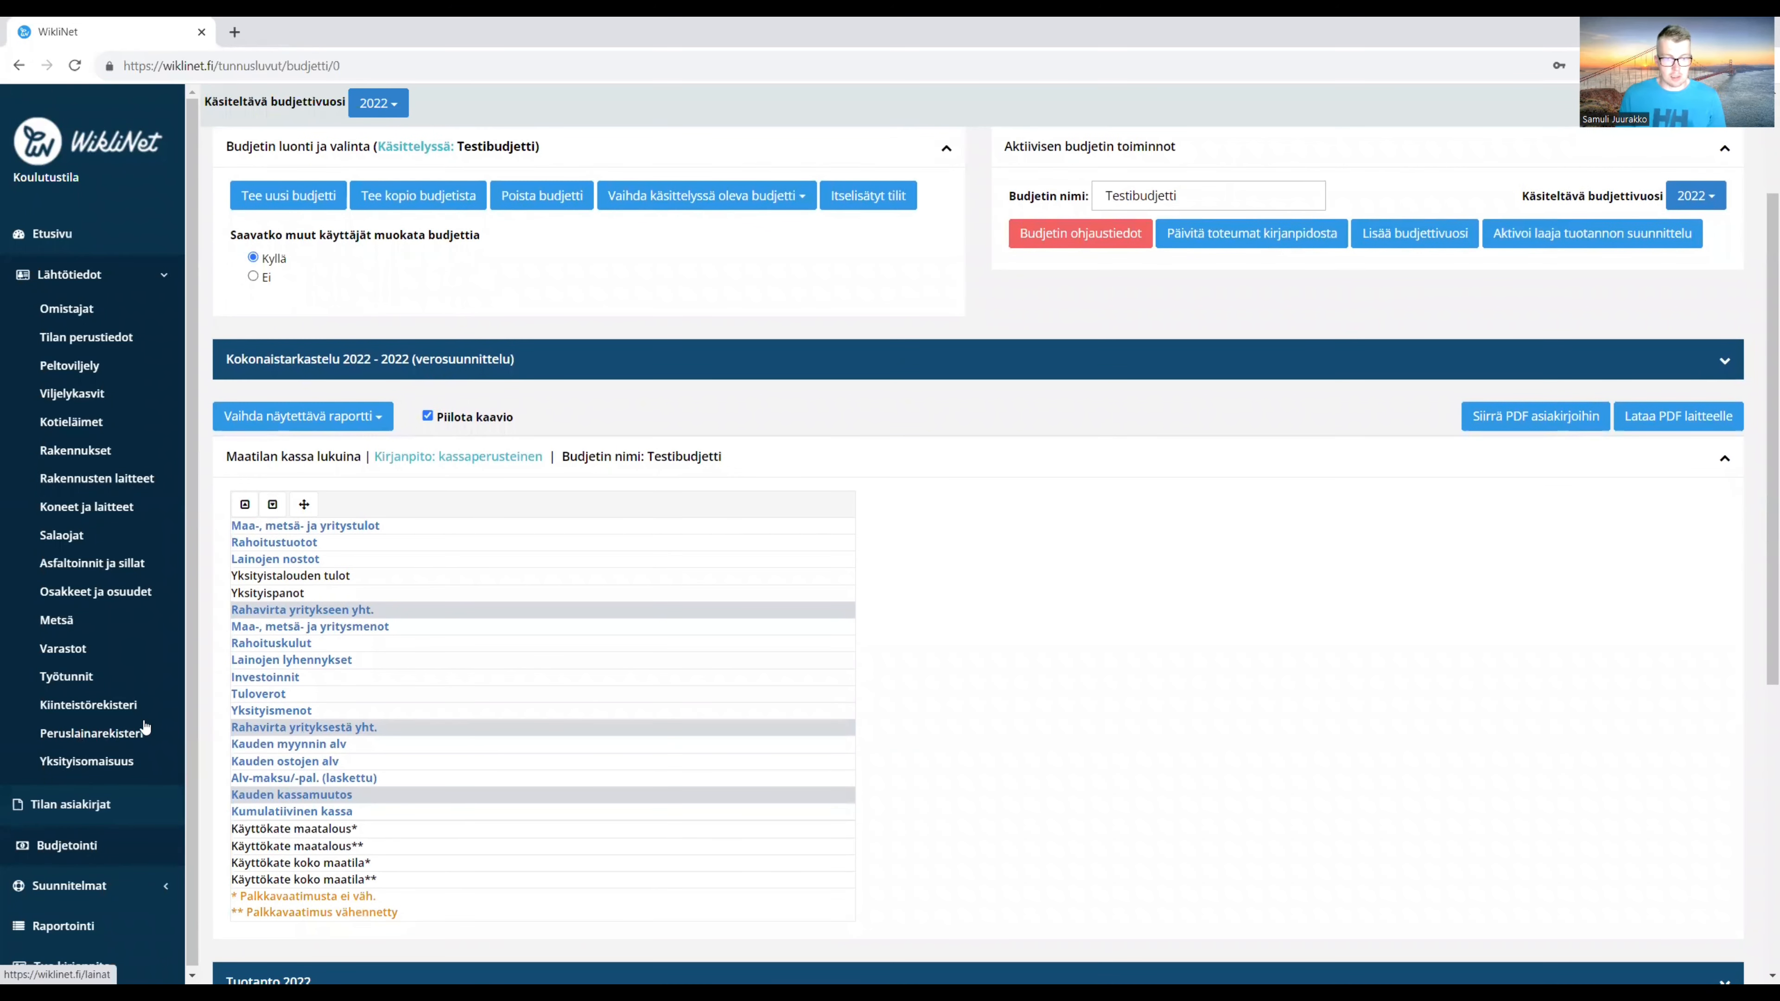
scroll(957, 486, down, 1)
scroll(926, 433, up, 1)
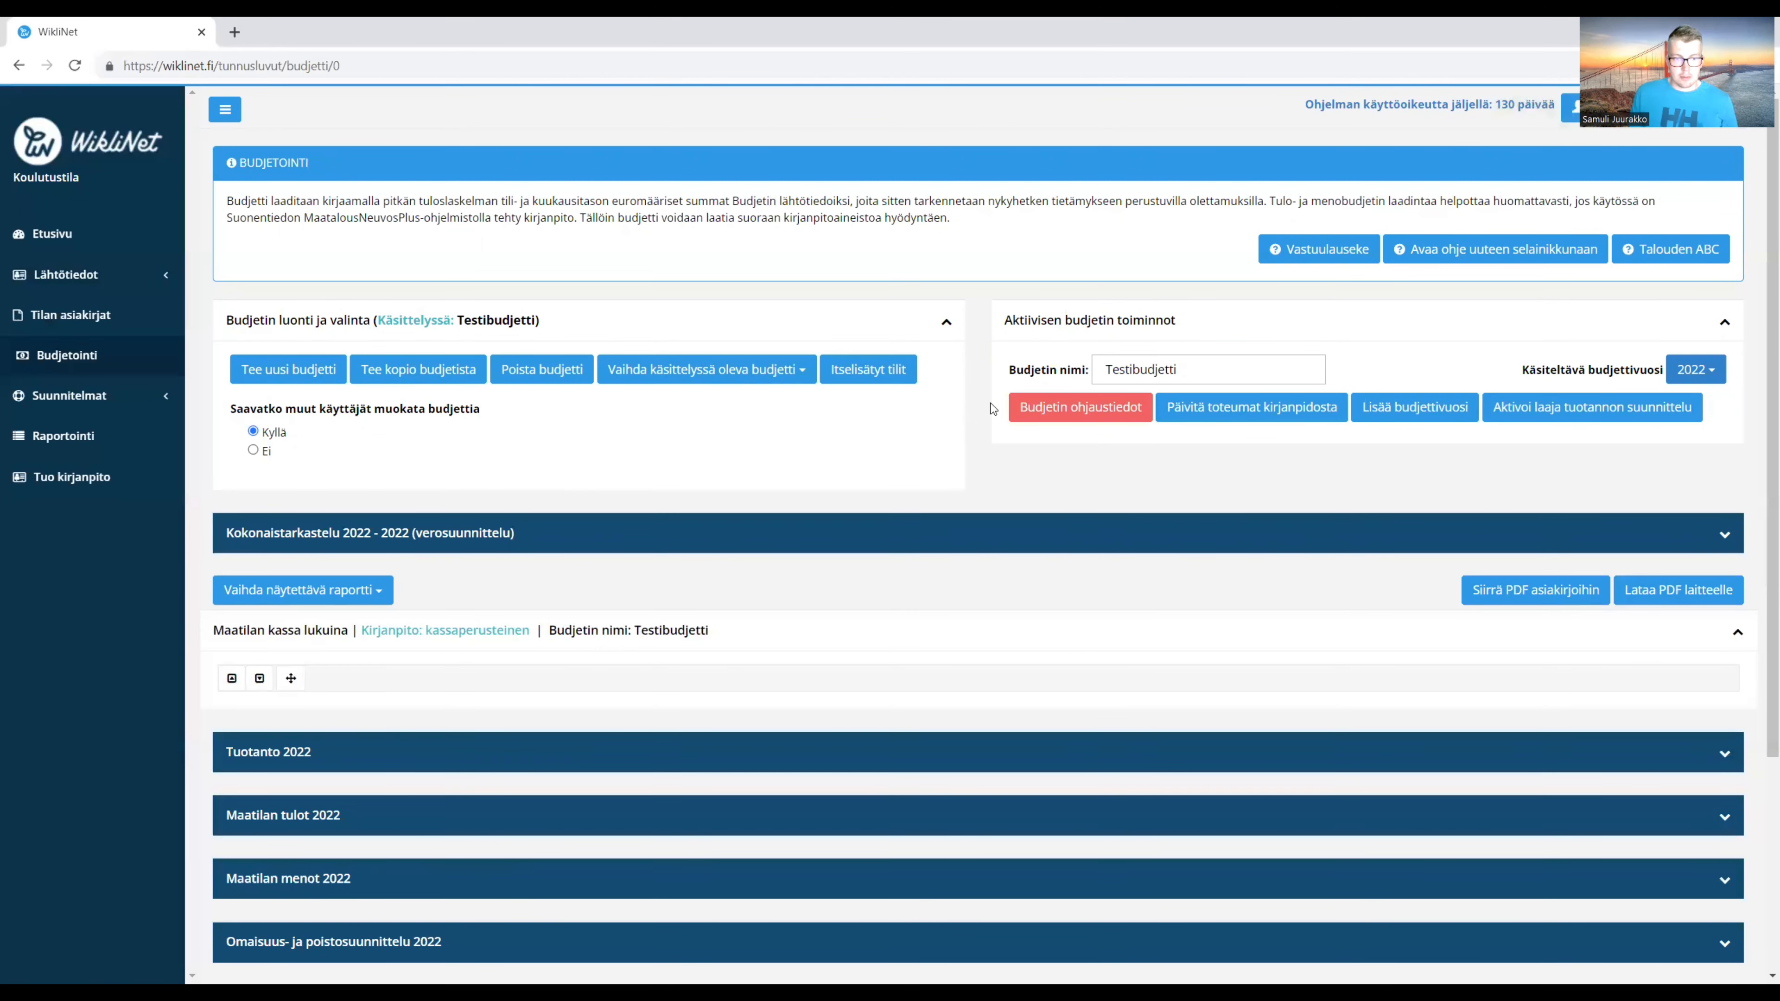
scroll(994, 409, down, 1)
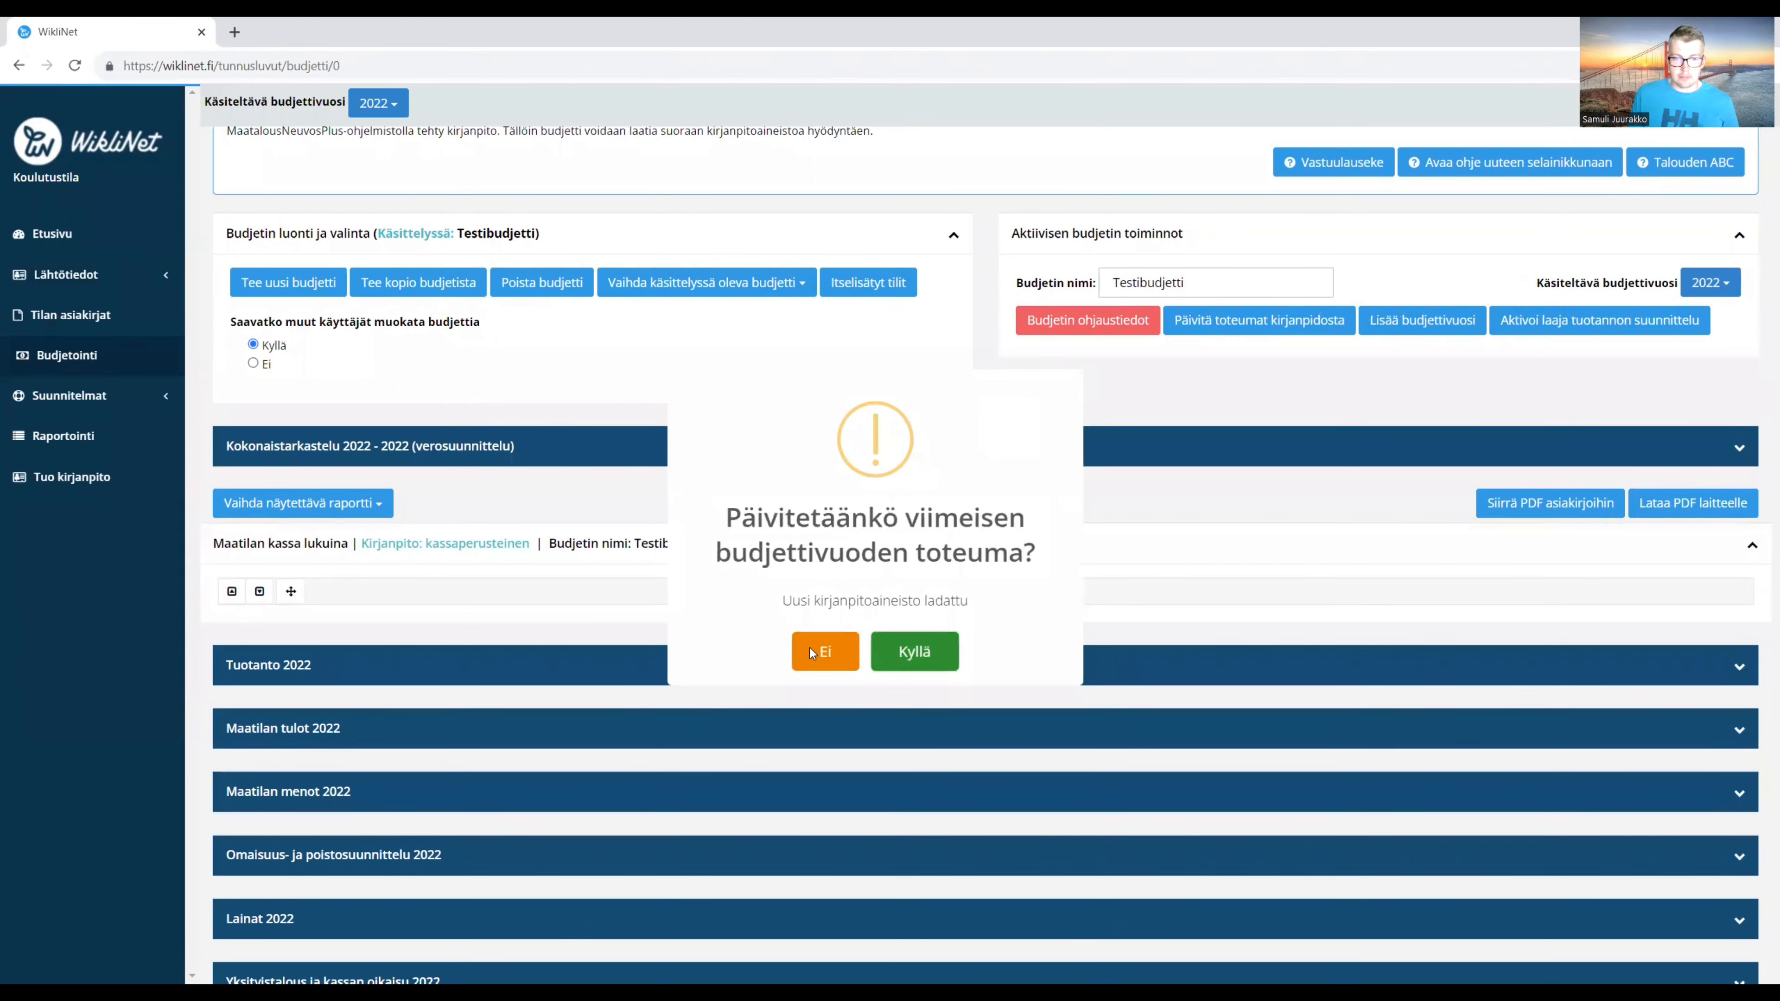
click(816, 653)
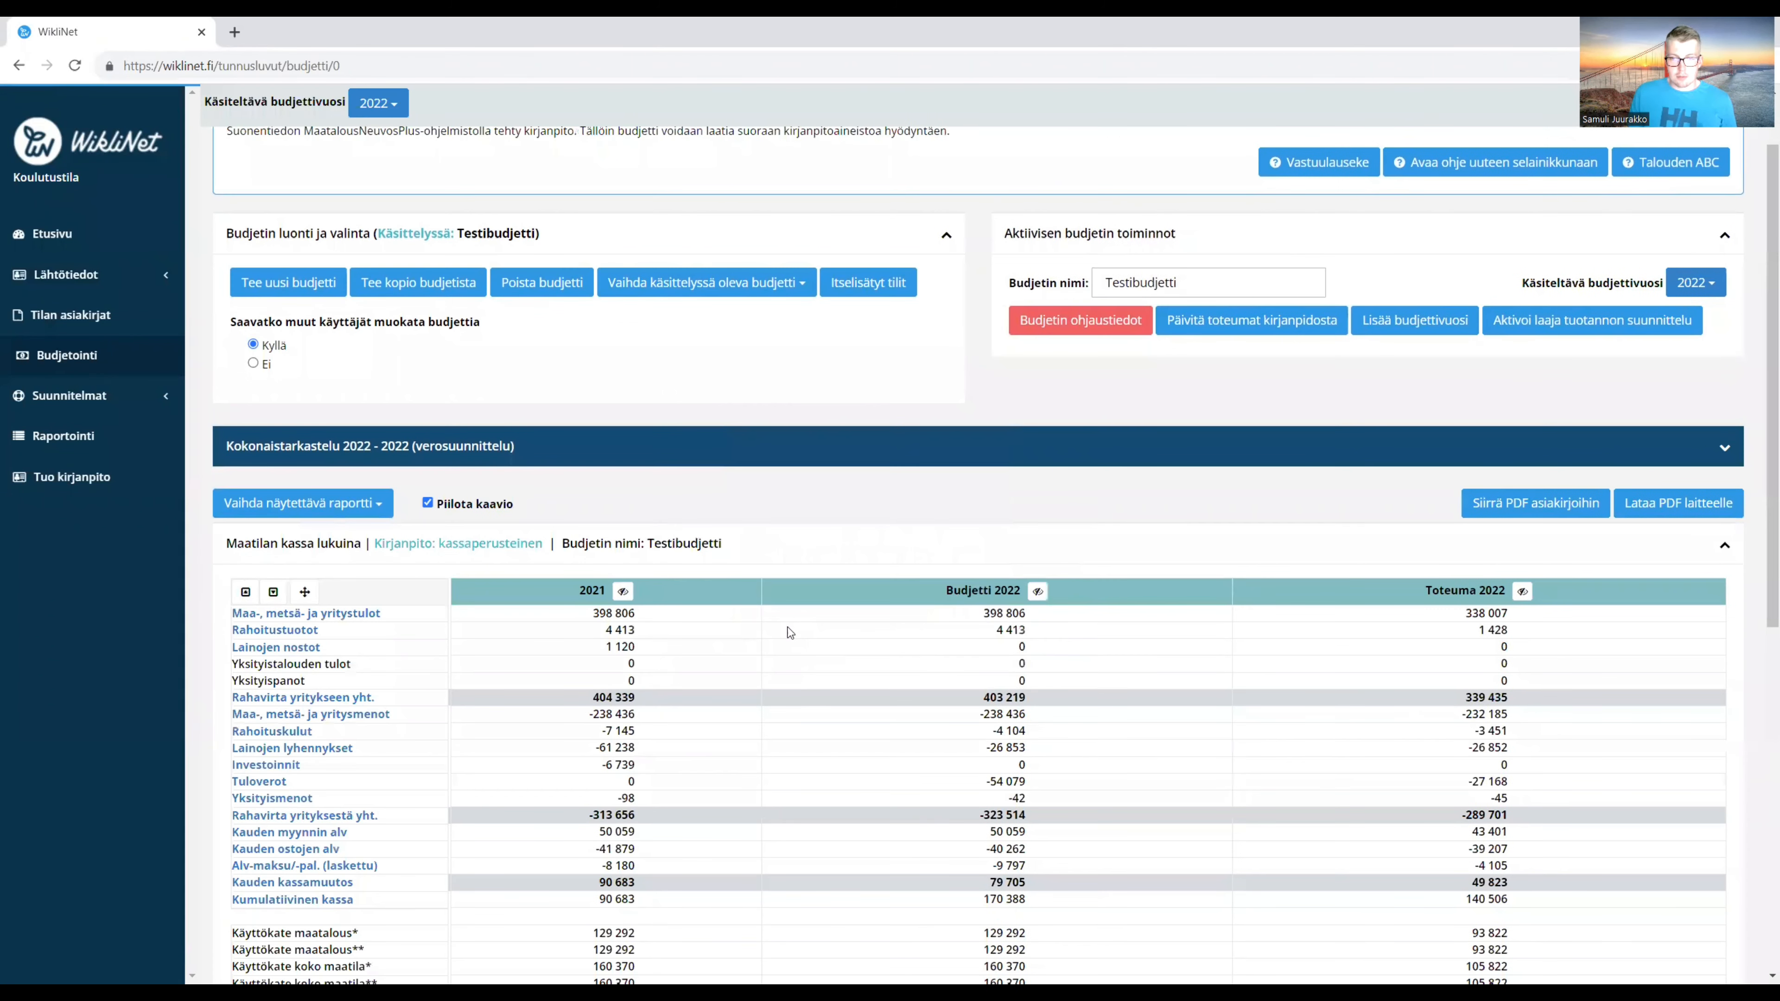
Hide the 2021 column in the Maatilan kassa figures table.
scroll(784, 619, down, 1)
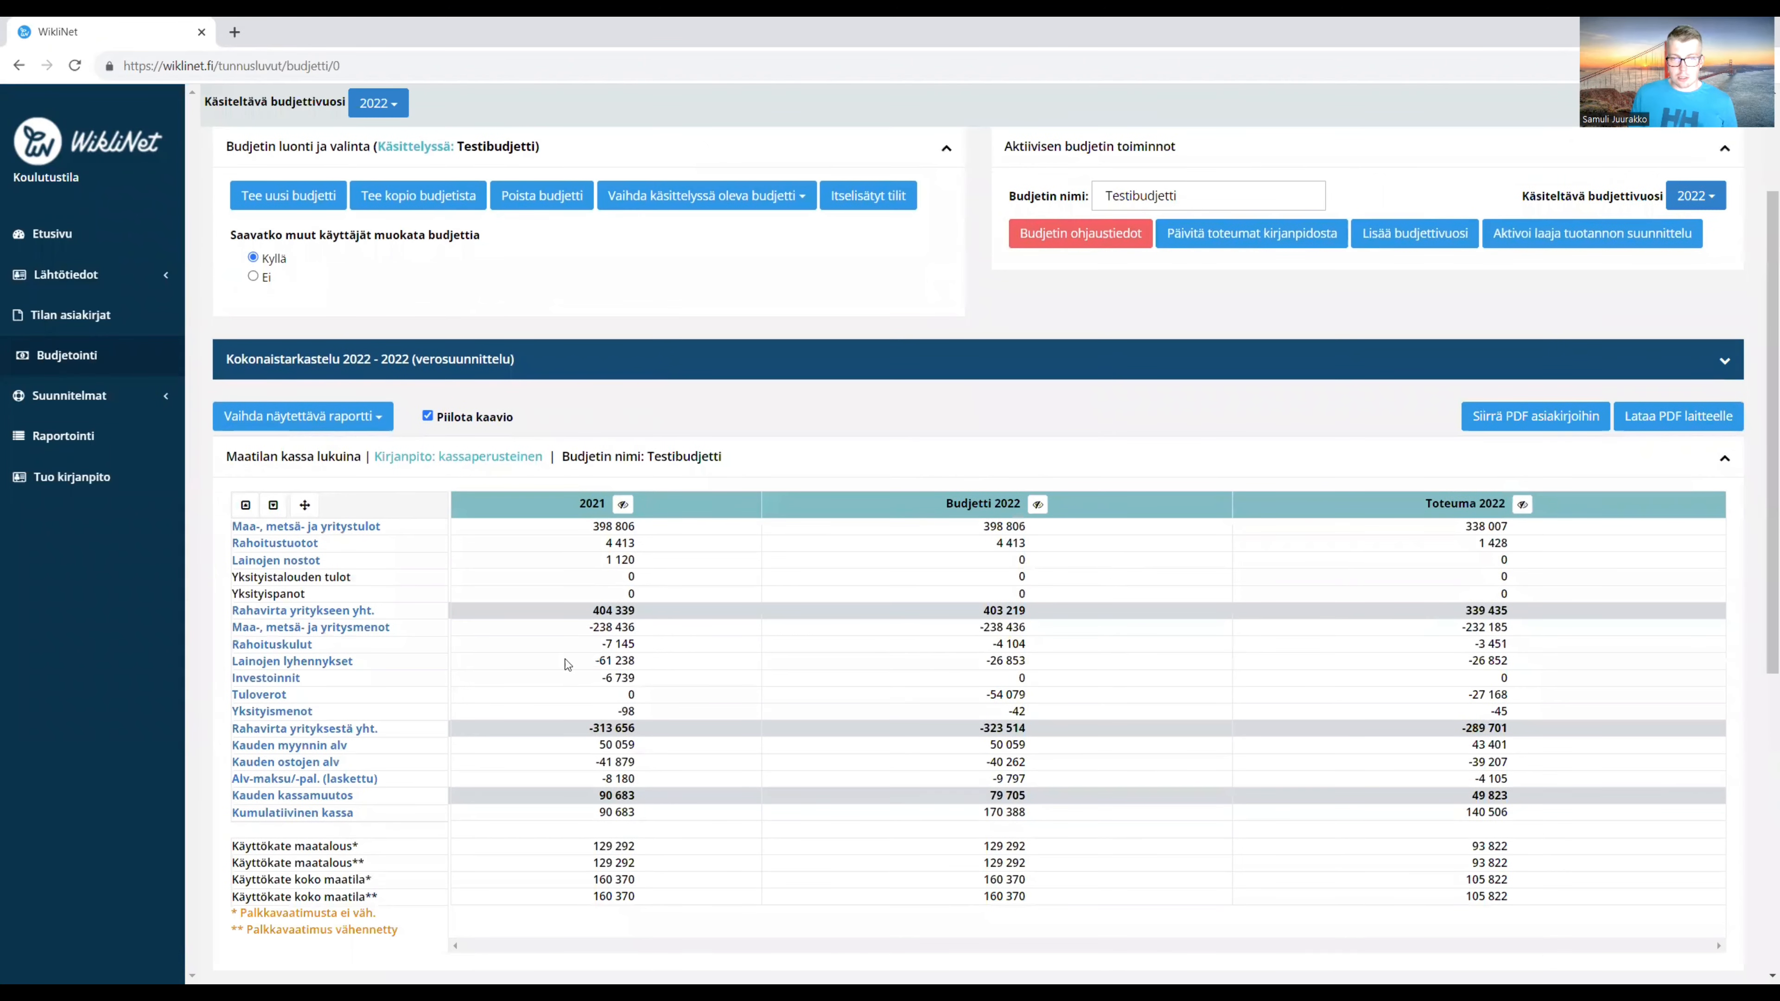
click(622, 504)
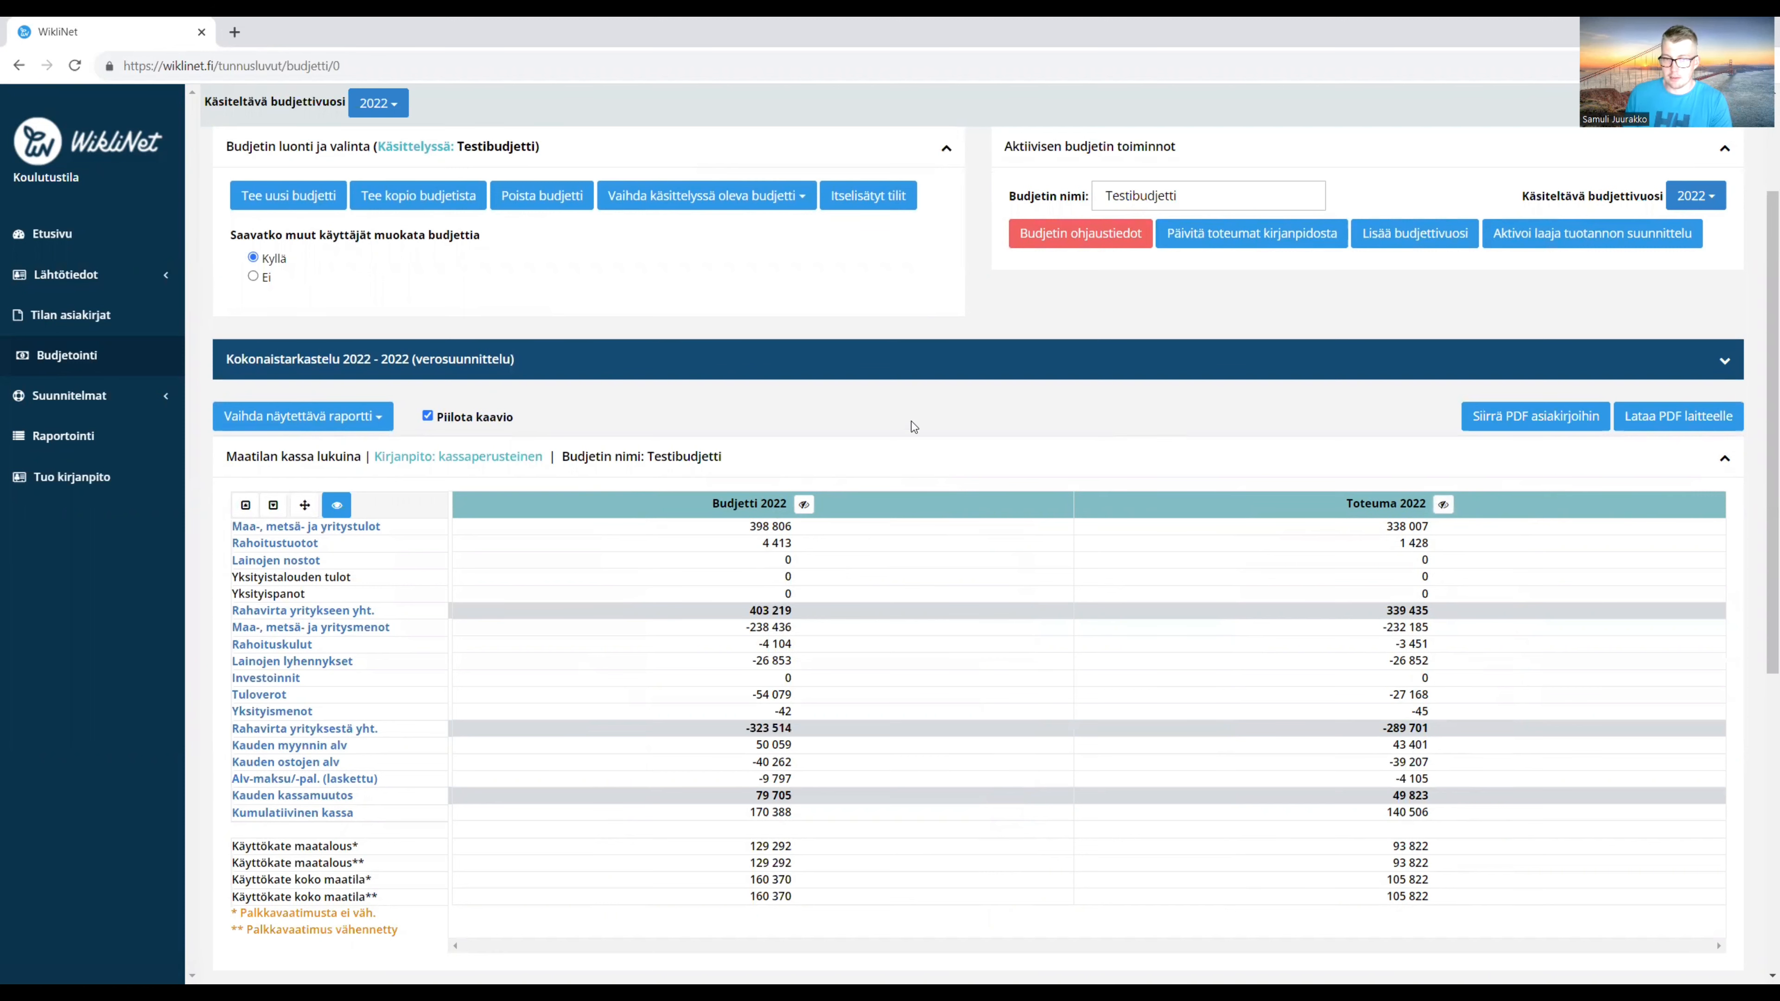
Hide the Budjetti 2022 column and examine the Kotieläintalouden tulot accounts under Maa-, metsä- ja yritystulot in the Toteuma 2022 figures.
click(804, 504)
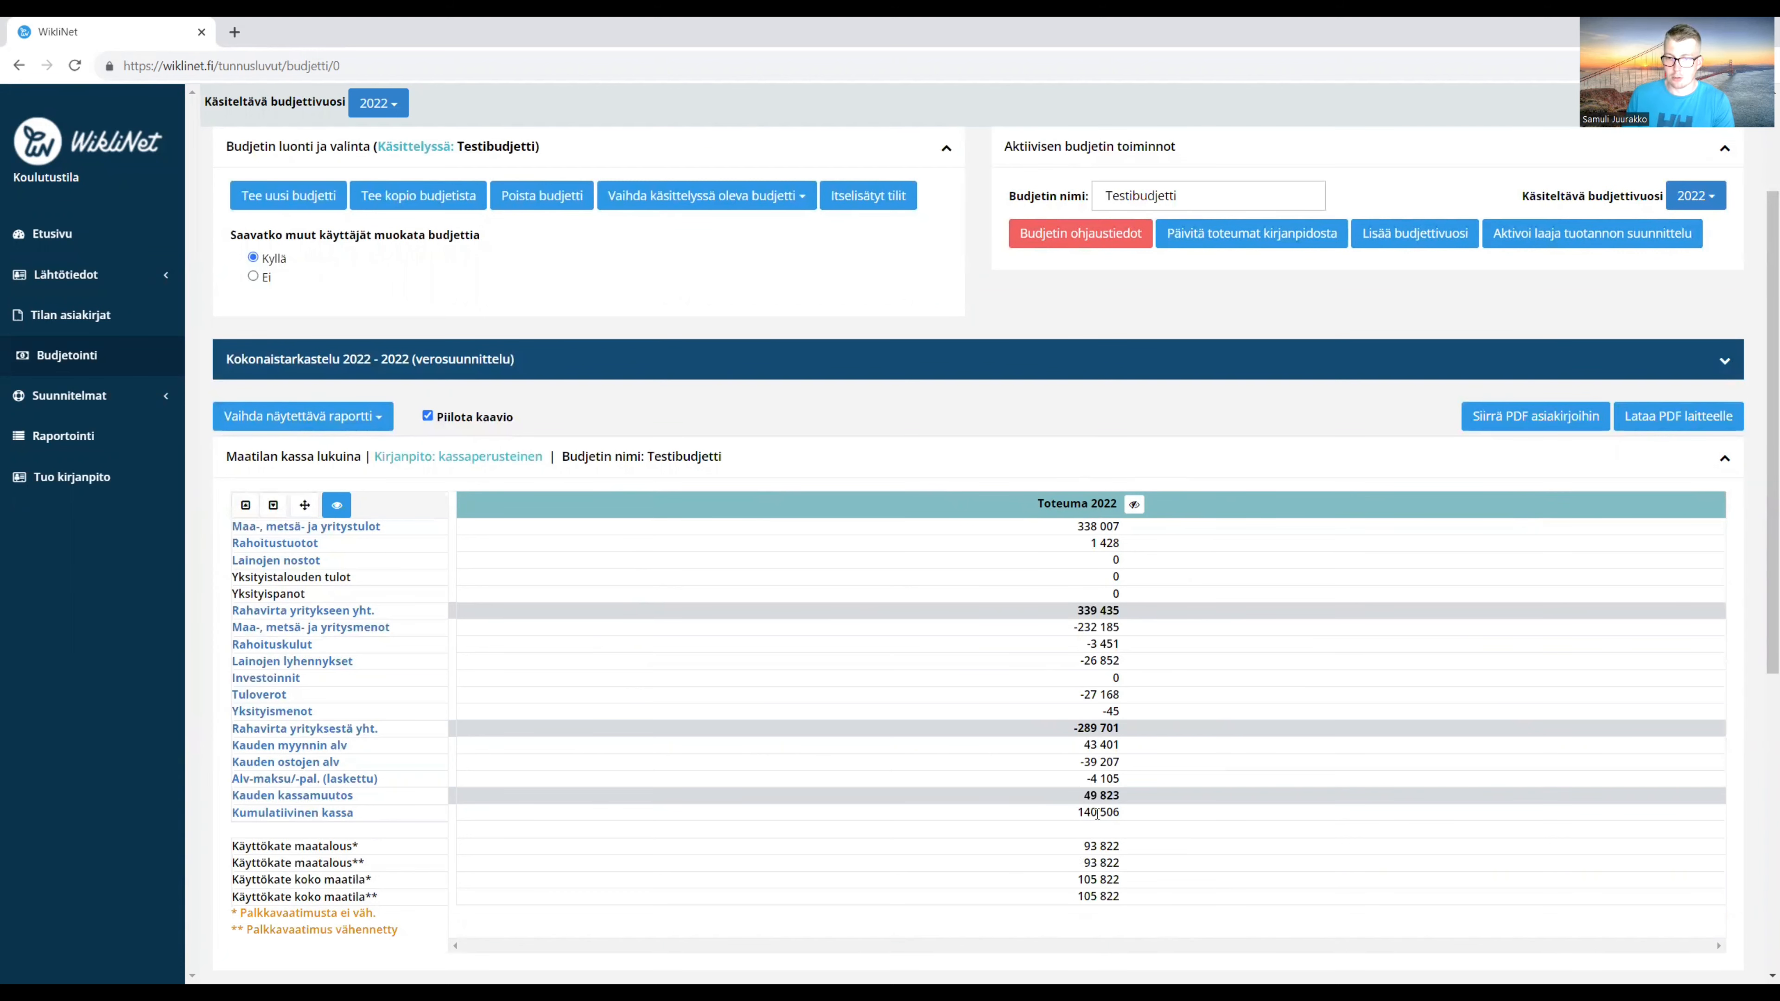
click(268, 527)
click(281, 545)
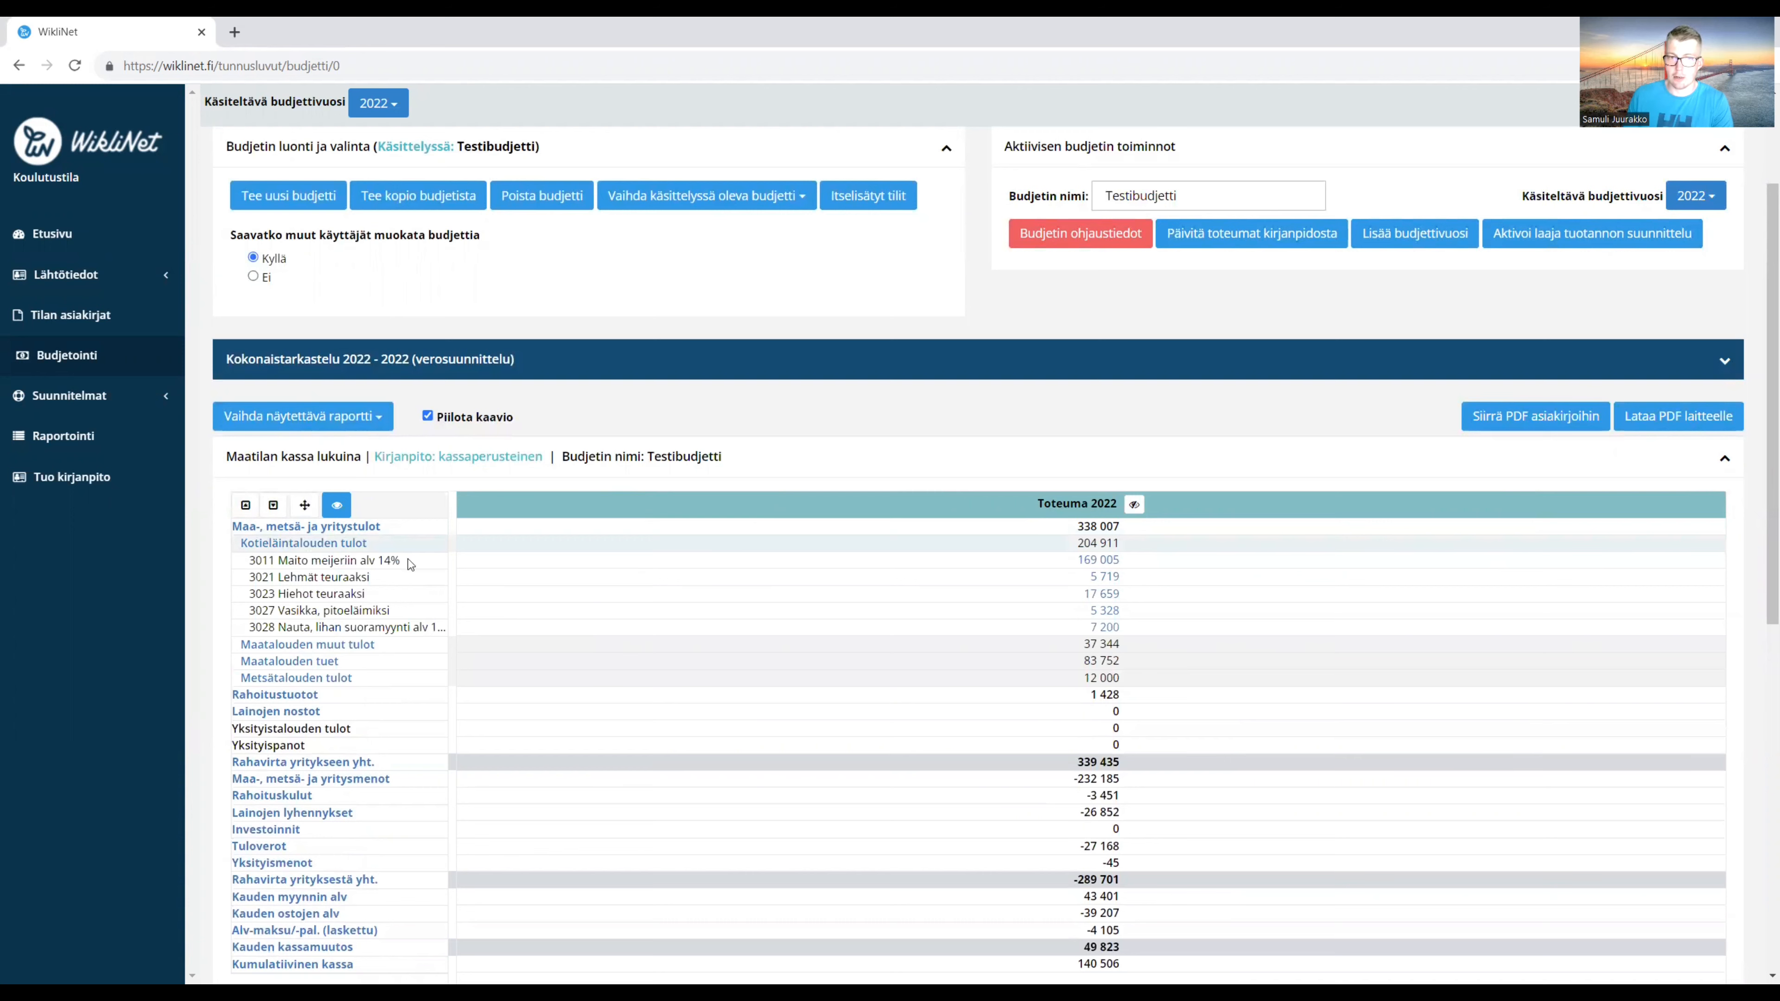
click(322, 546)
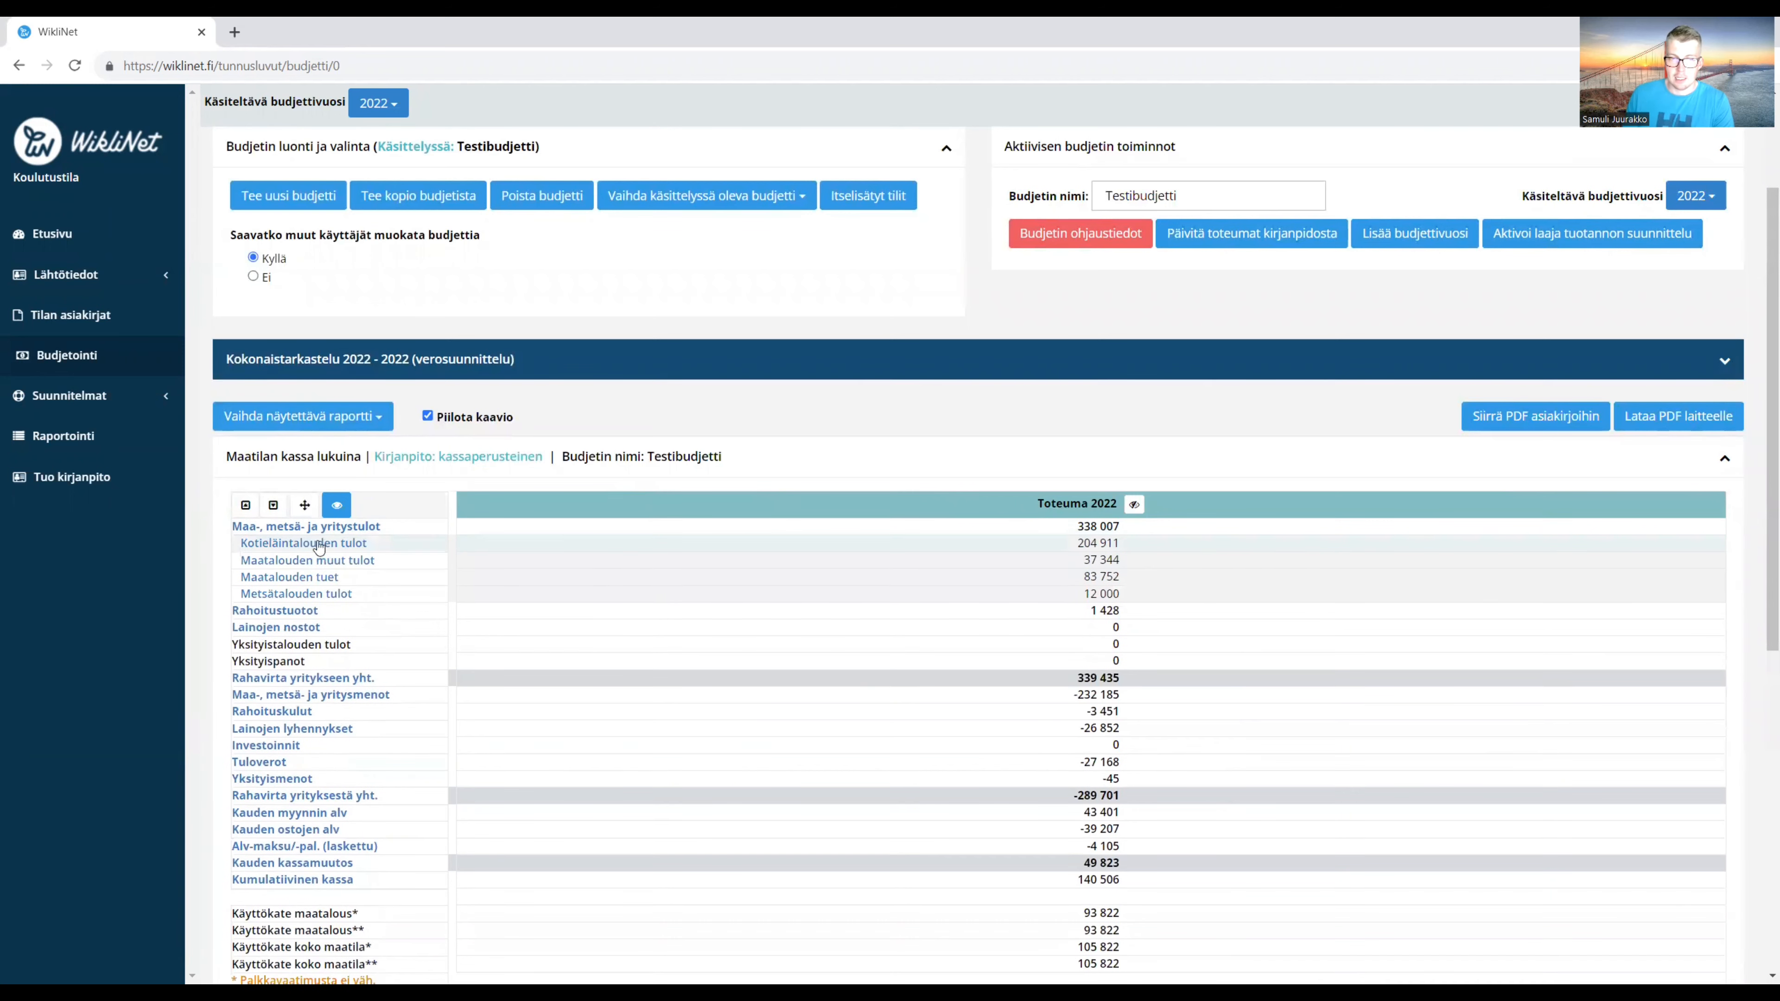
click(300, 528)
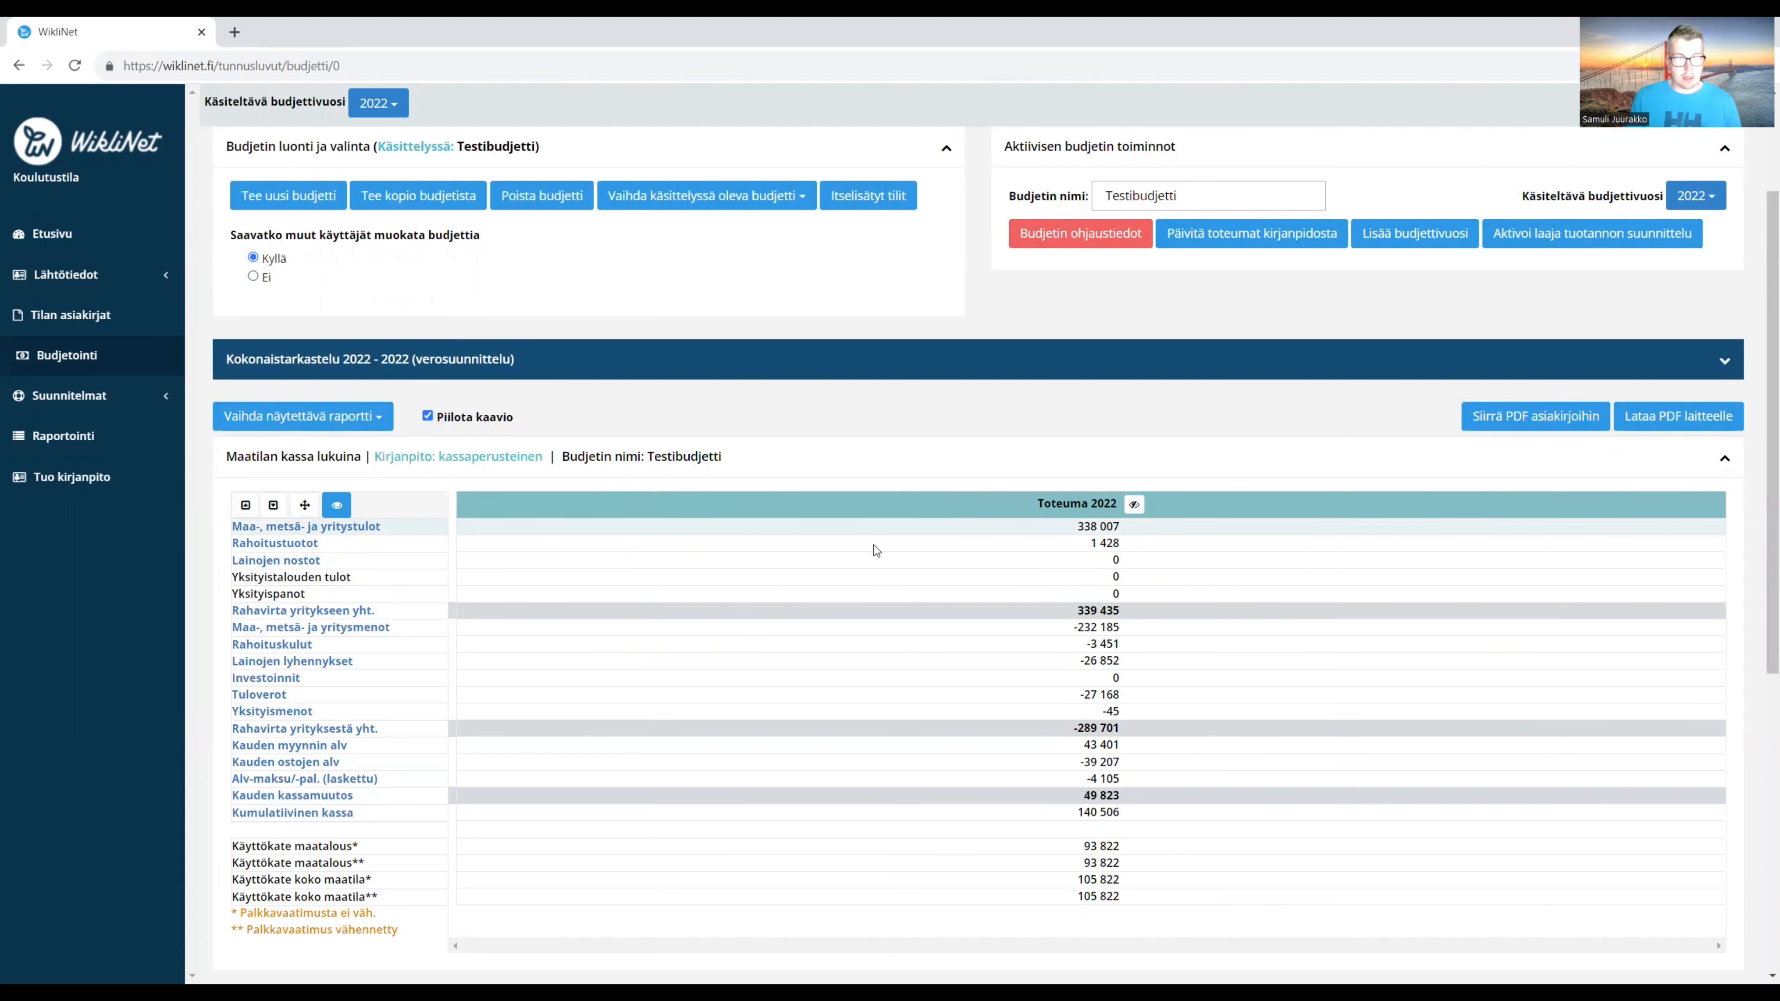
Open the Omaisuus- ja poistosuunnittelu 2022 section and review the asset groups under Koneet ja laitteet.
scroll(877, 554, down, 5)
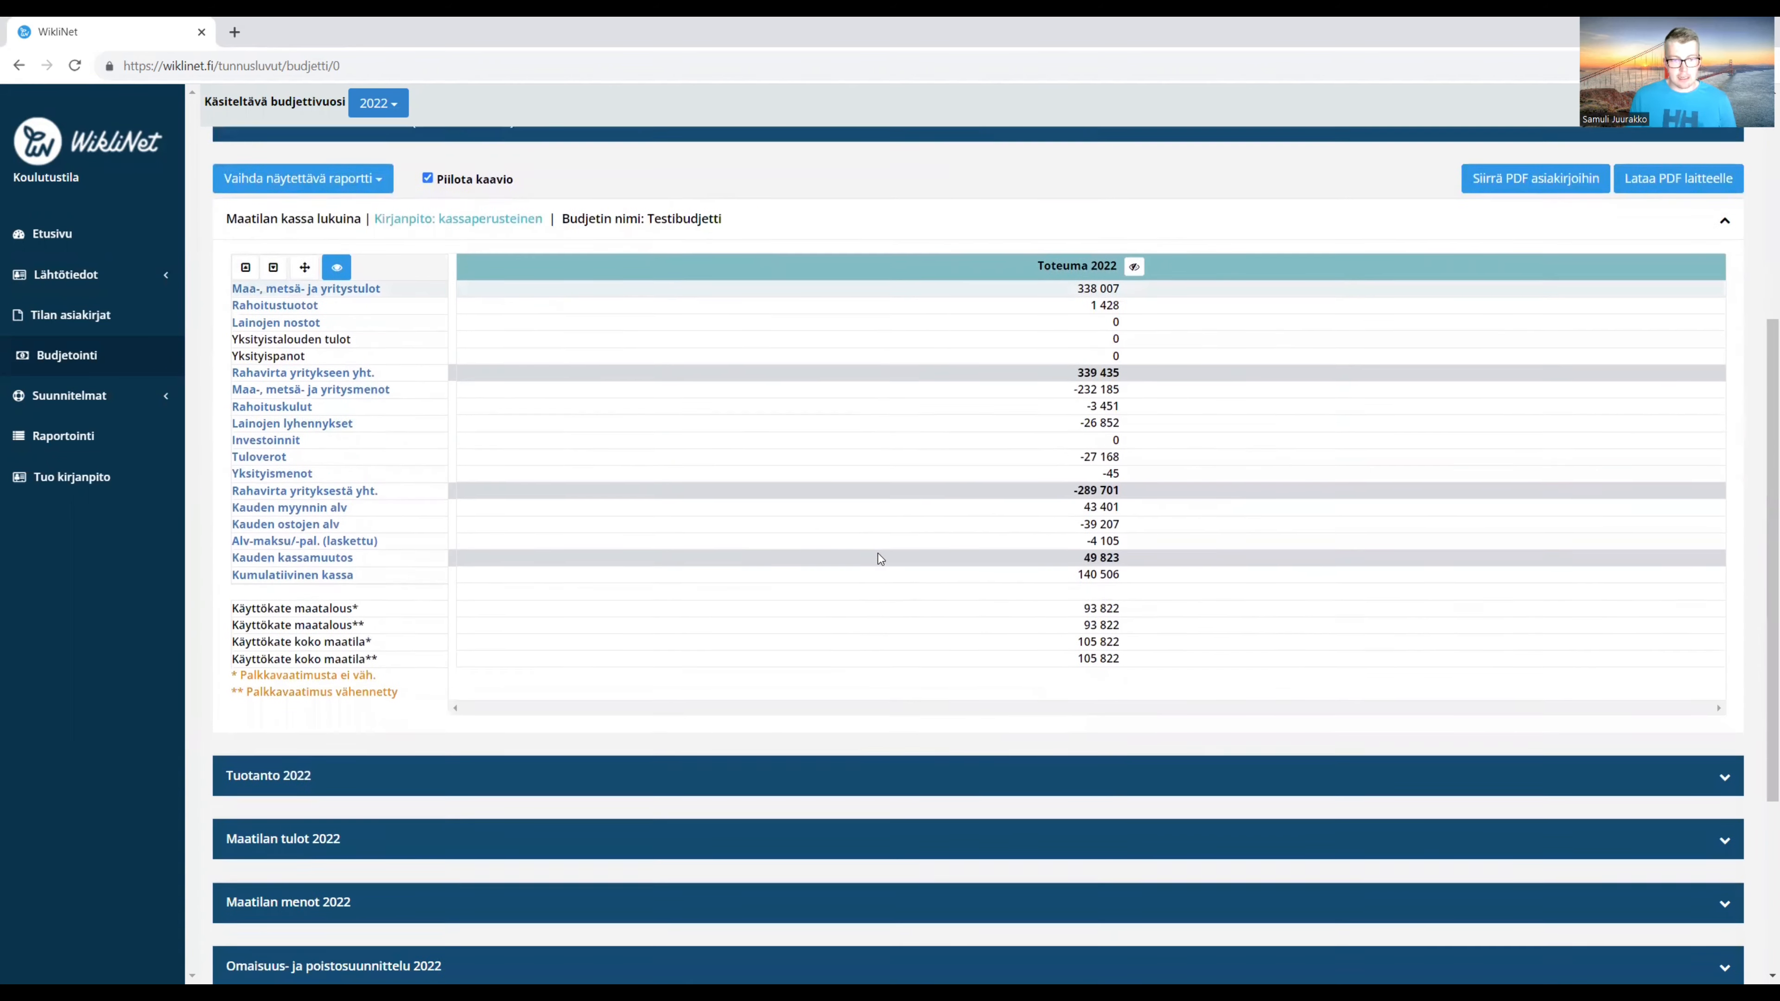
scroll(881, 559, down, 3)
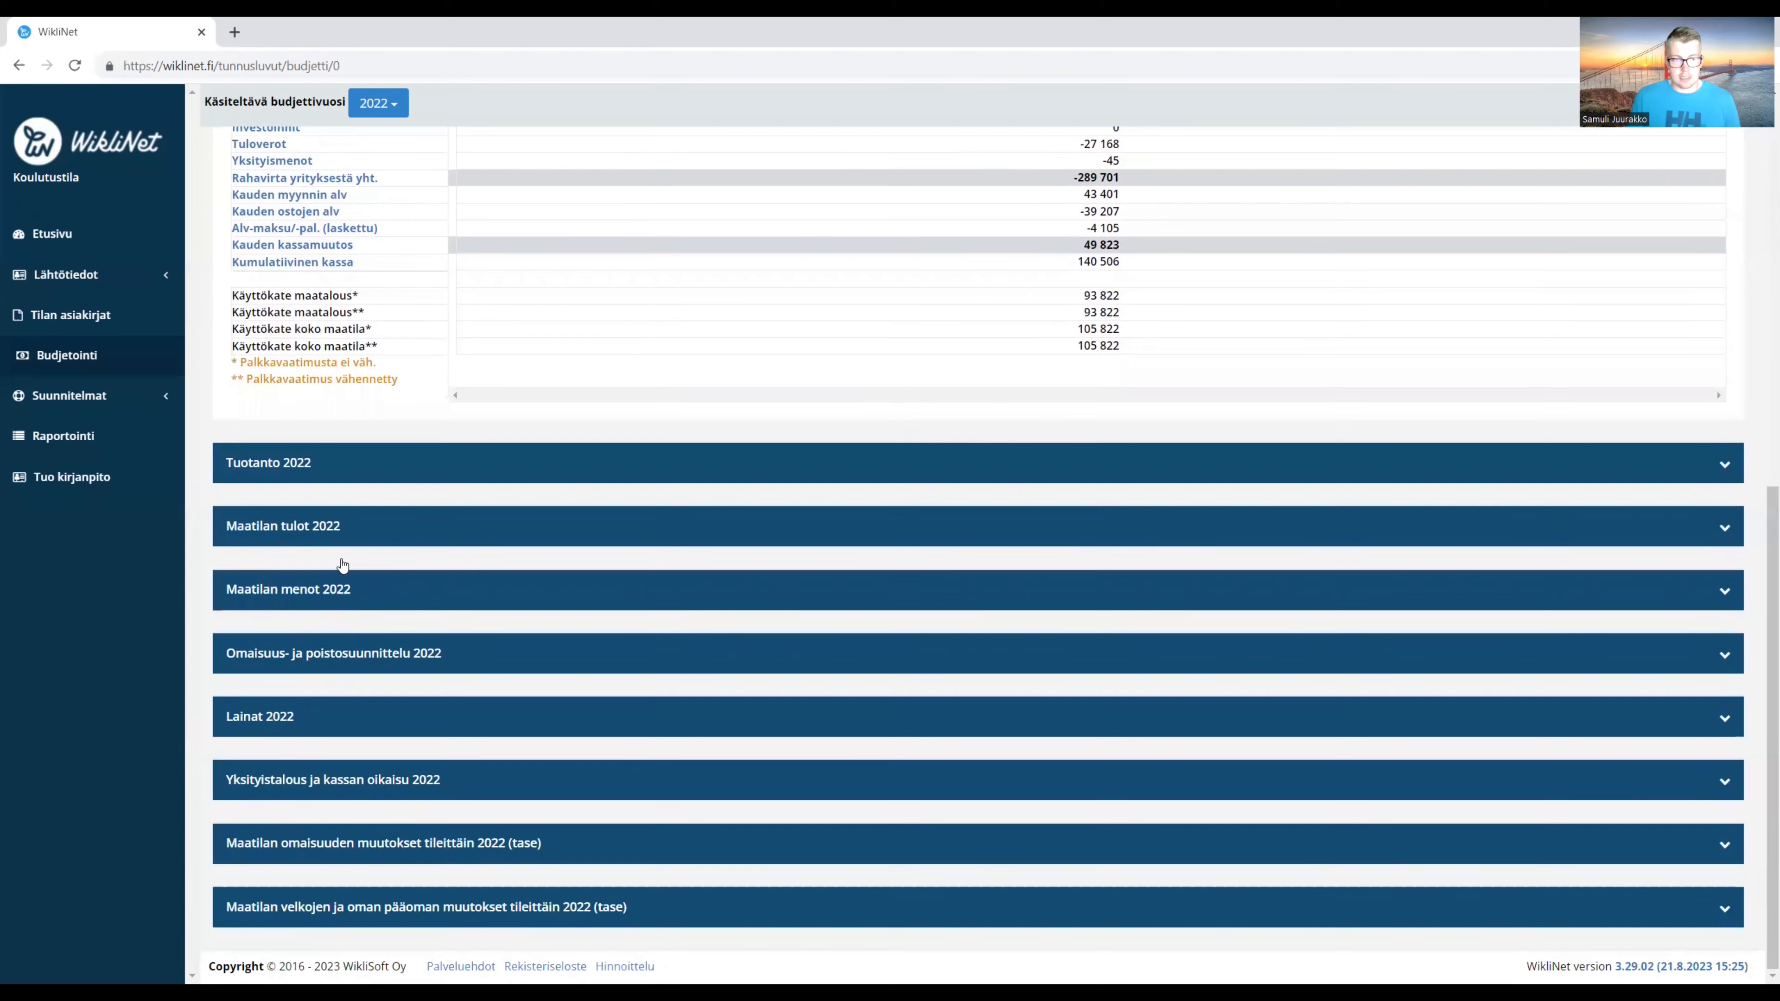
click(461, 655)
scroll(463, 656, down, 2)
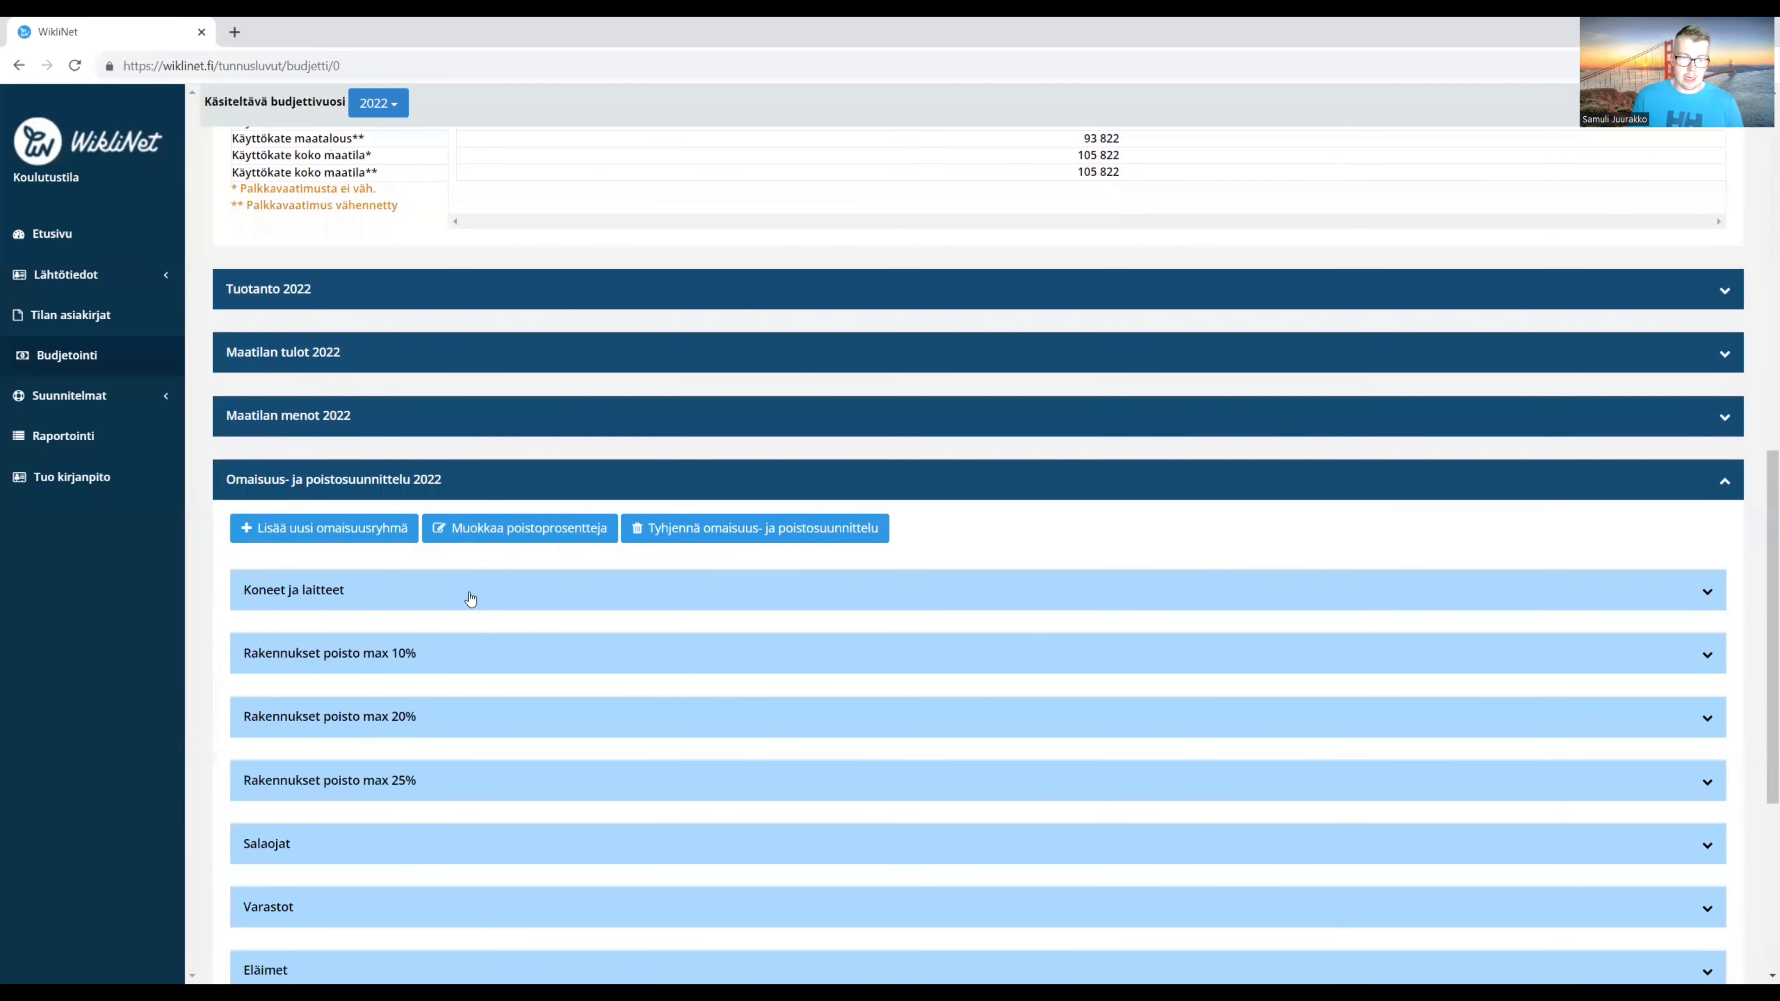
click(470, 598)
scroll(472, 600, down, 1)
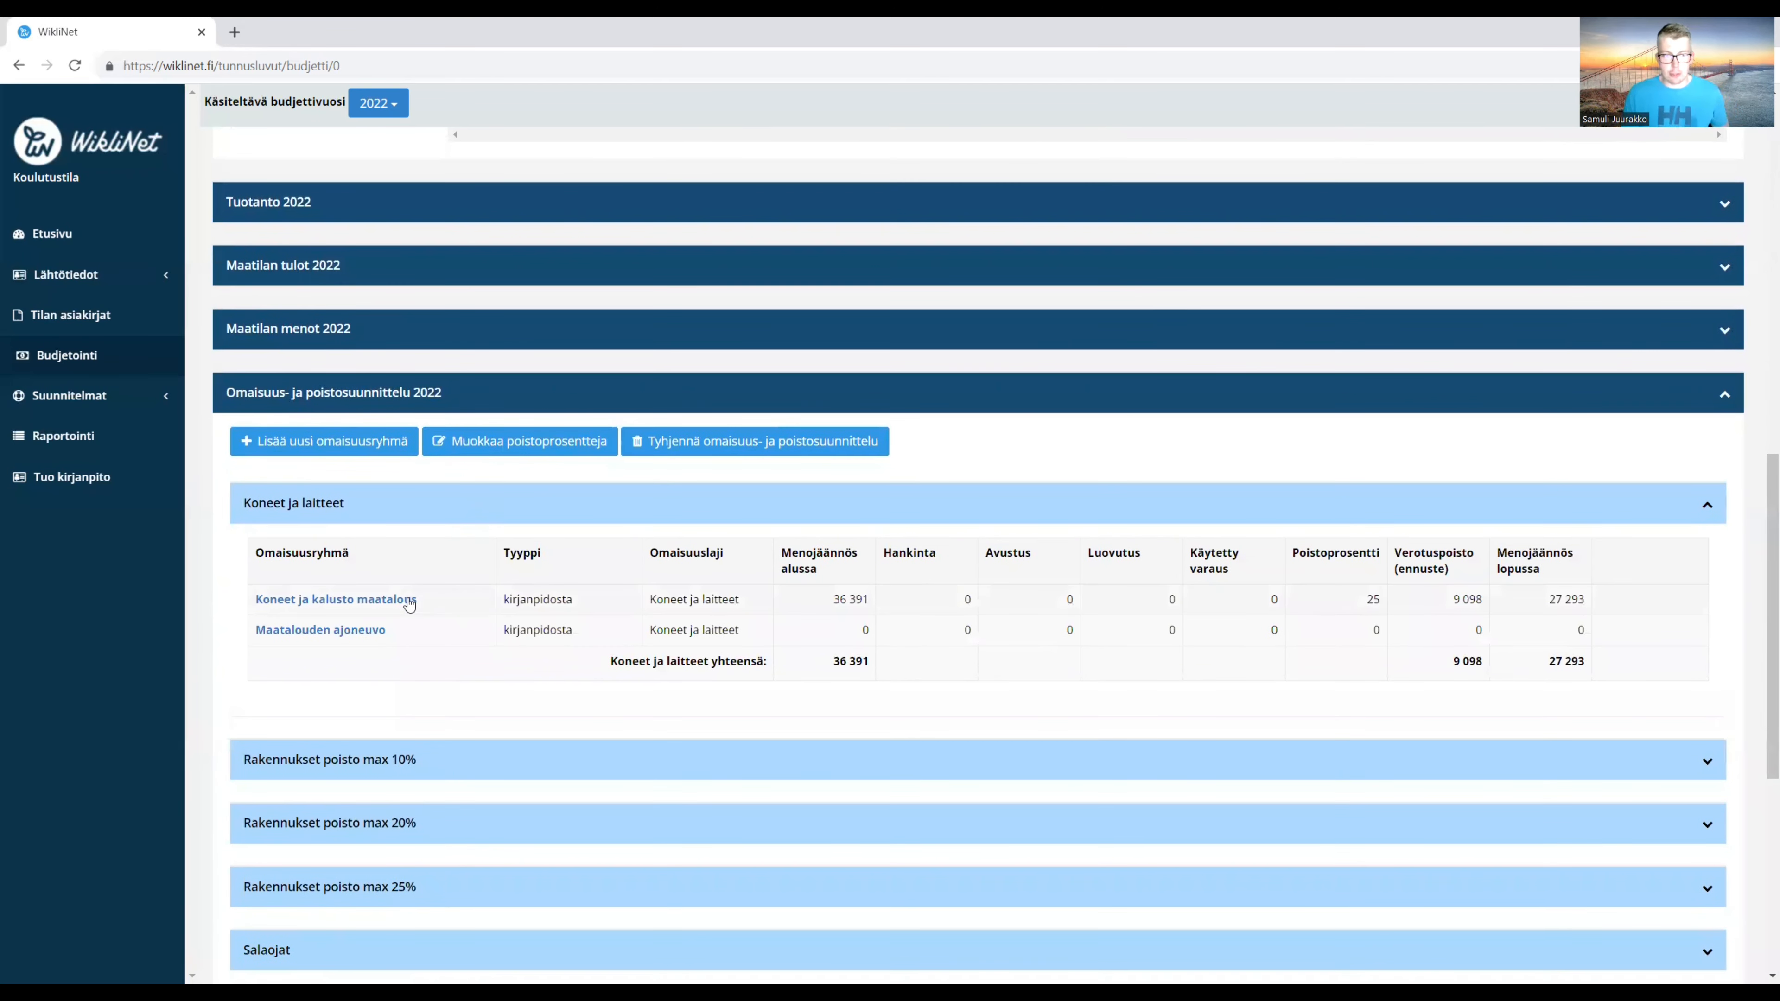
scroll(393, 666, down, 1)
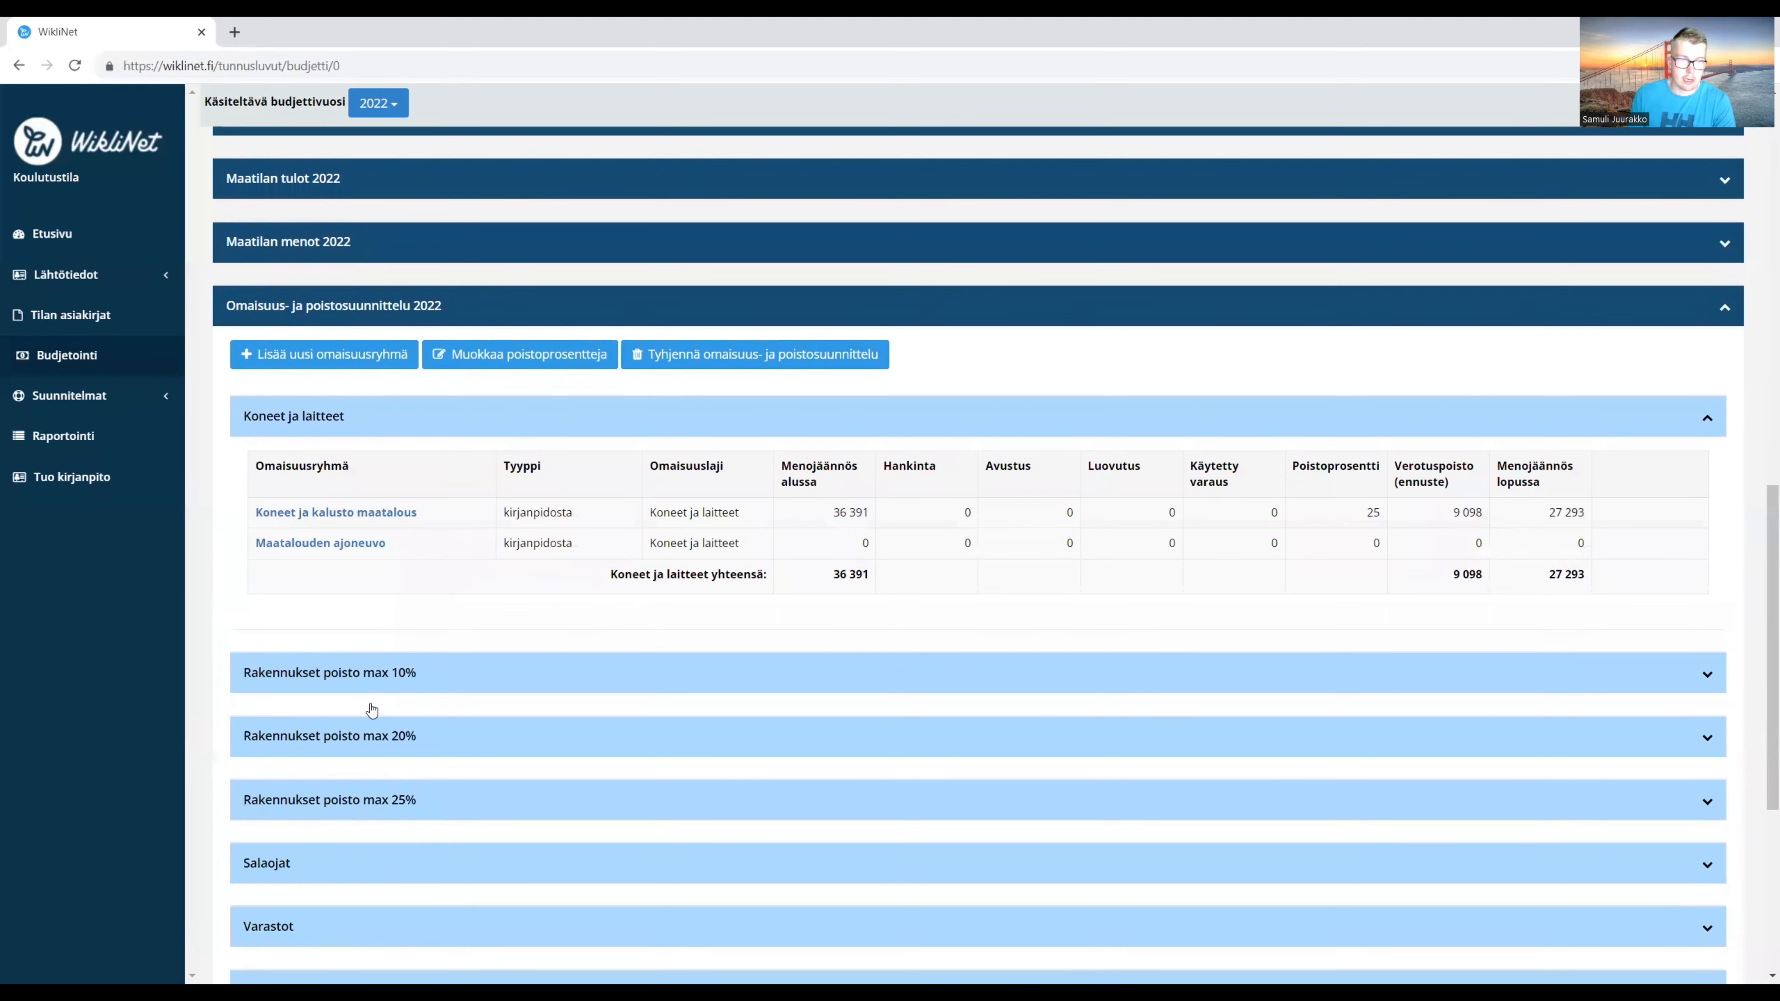
scroll(383, 676, down, 1)
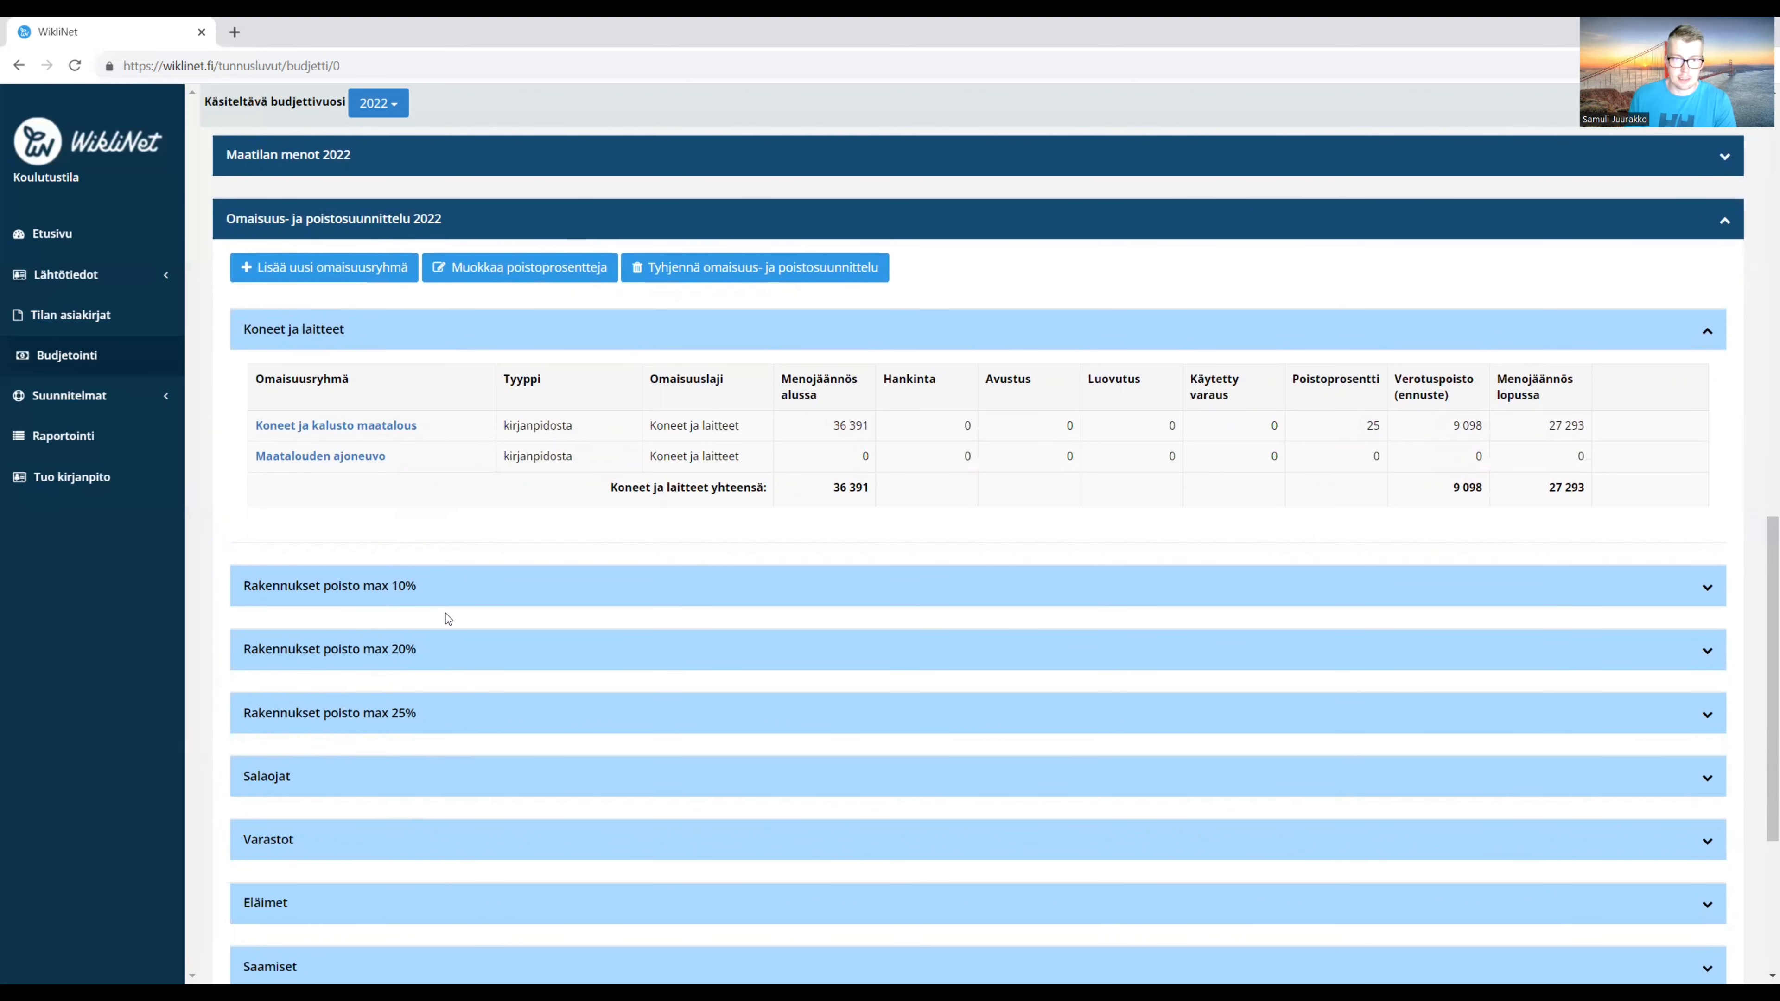
scroll(449, 617, down, 1)
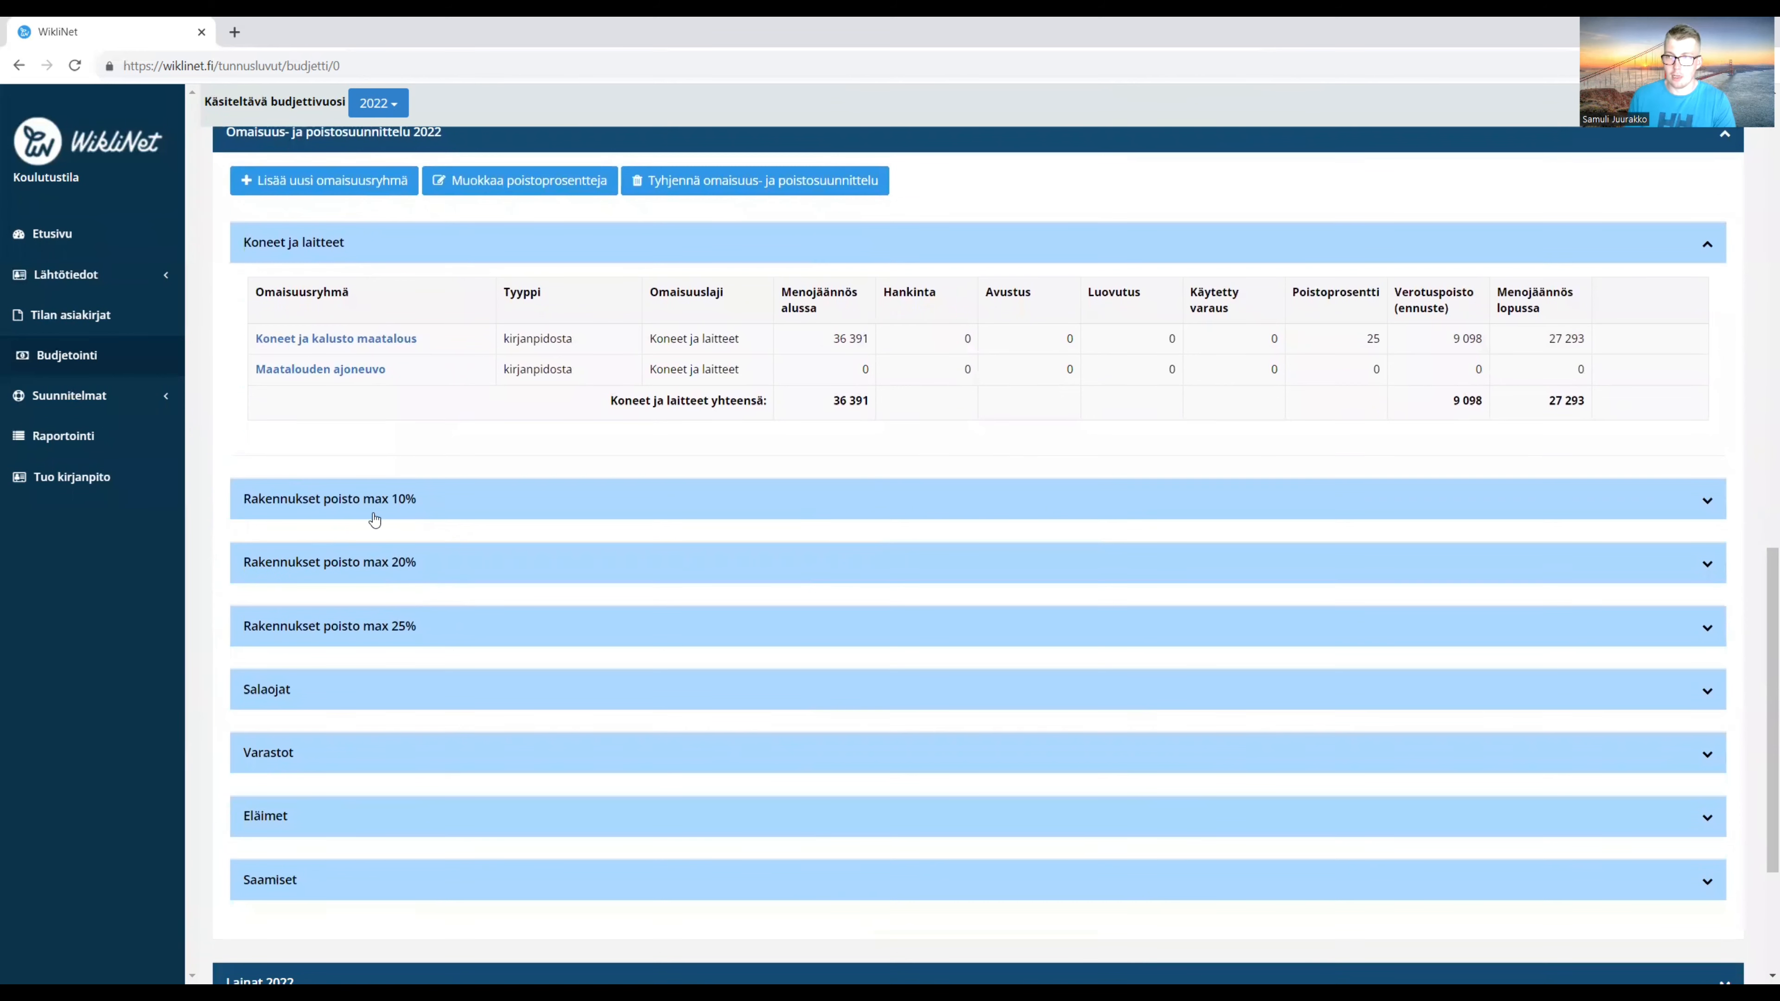
Open the Koneet ja kalusto maatalous details and examine the planned Menojäännös vuoden alussa in Verotuspoistot 2022.
click(331, 336)
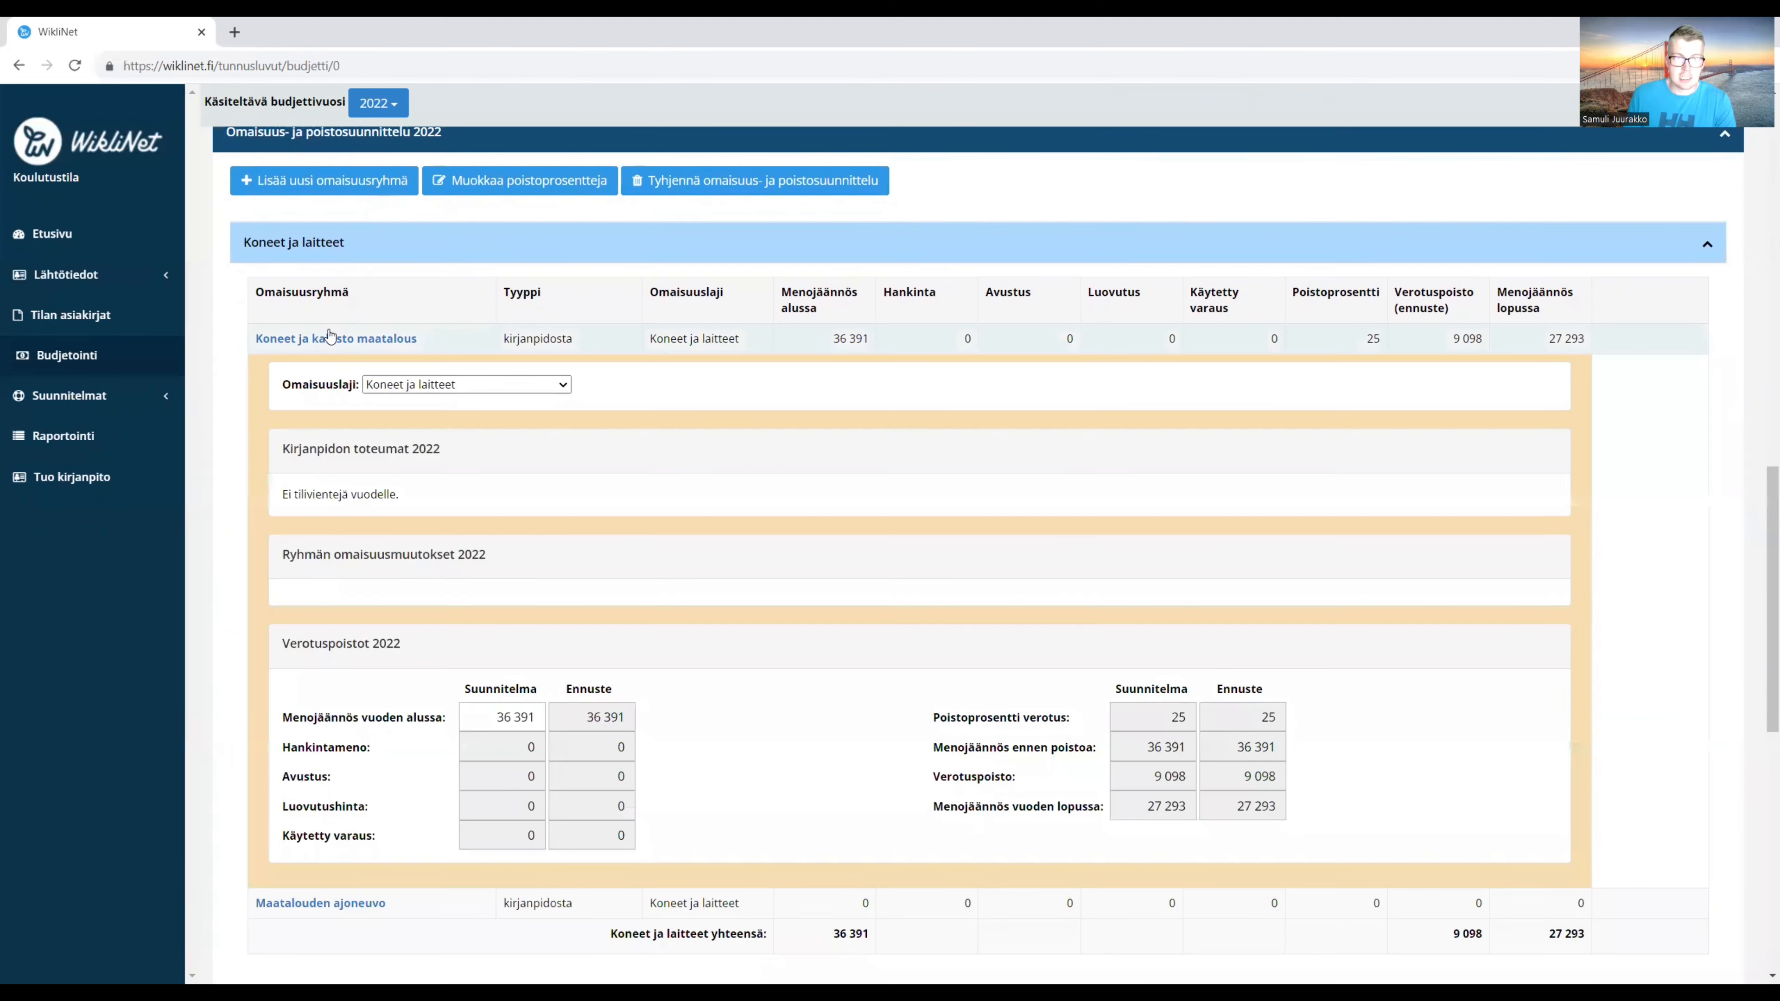
scroll(588, 533, down, 1)
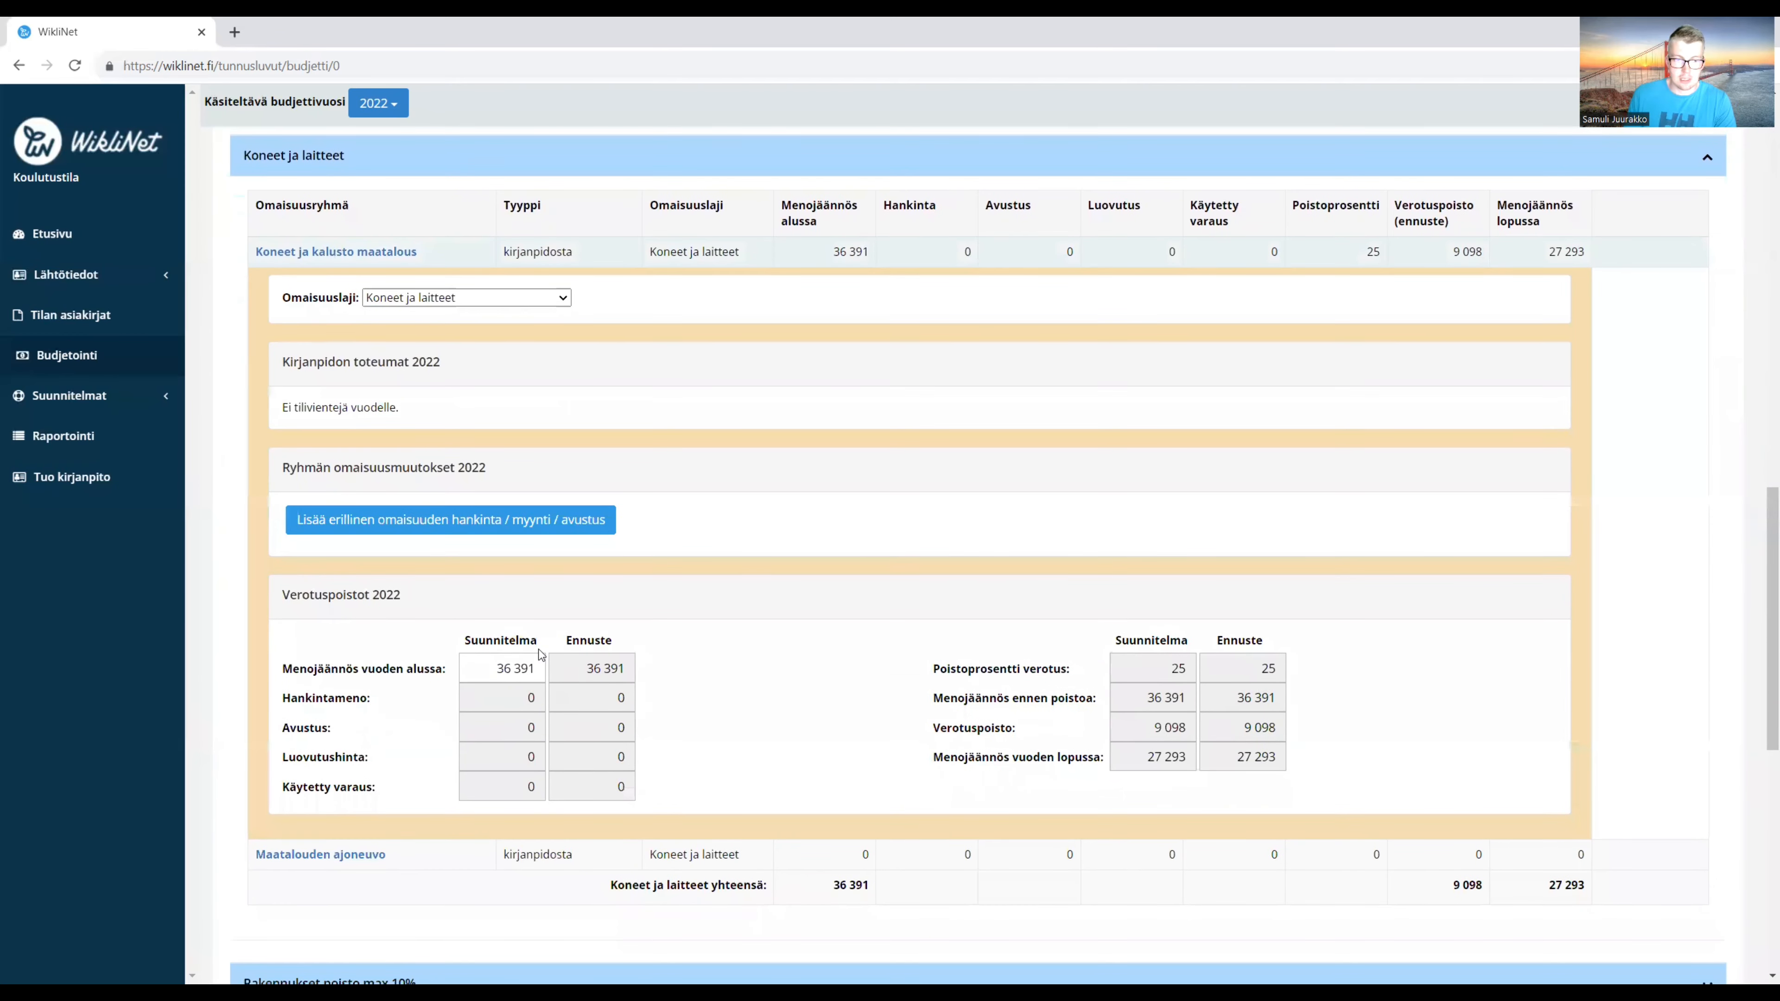
drag(540, 659, 490, 668)
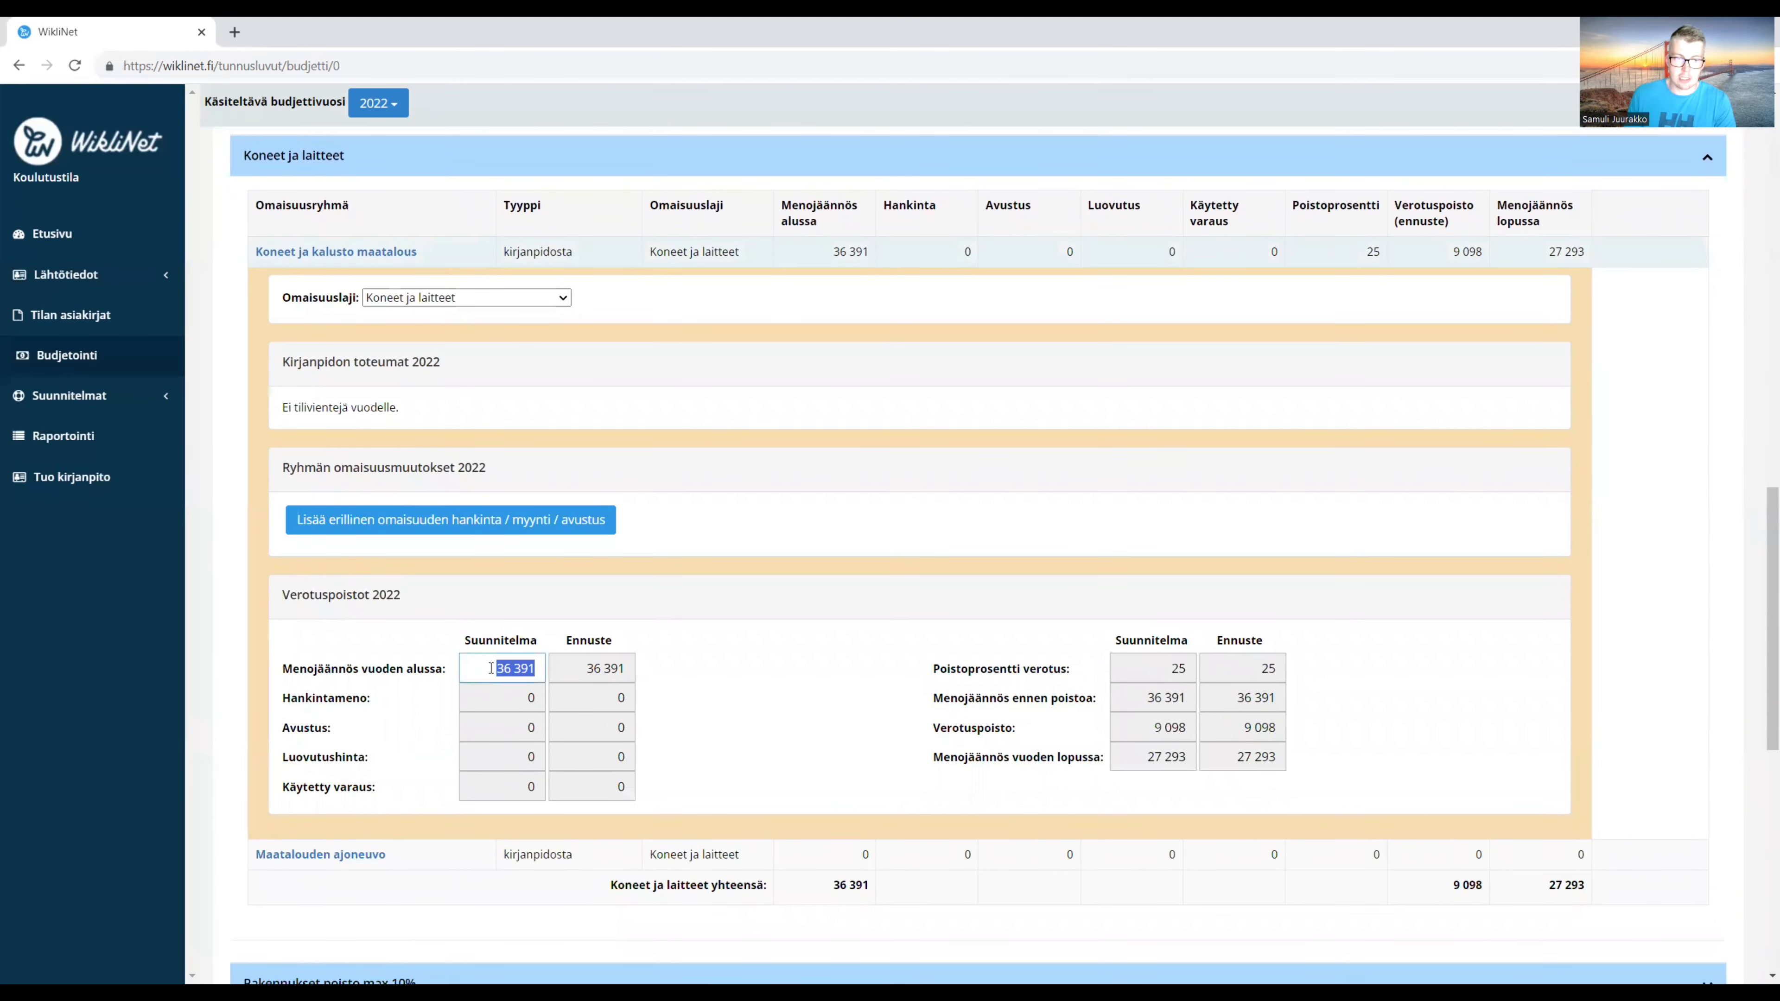
click(743, 599)
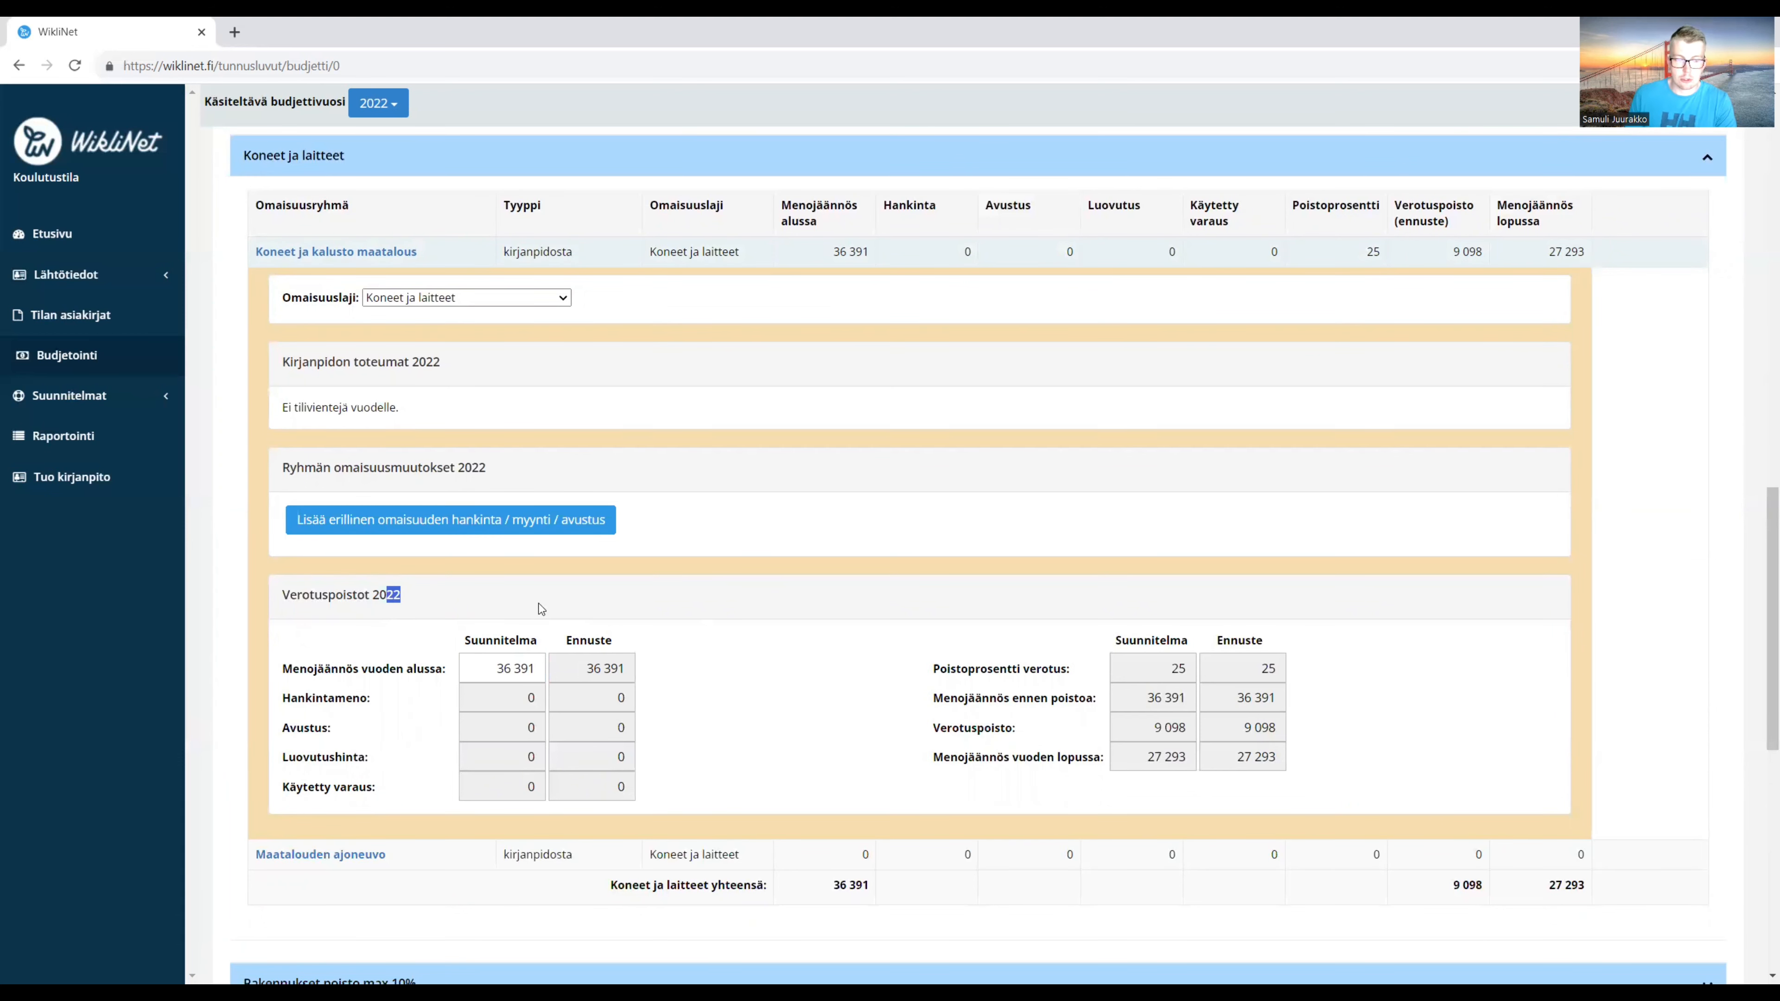
click(489, 666)
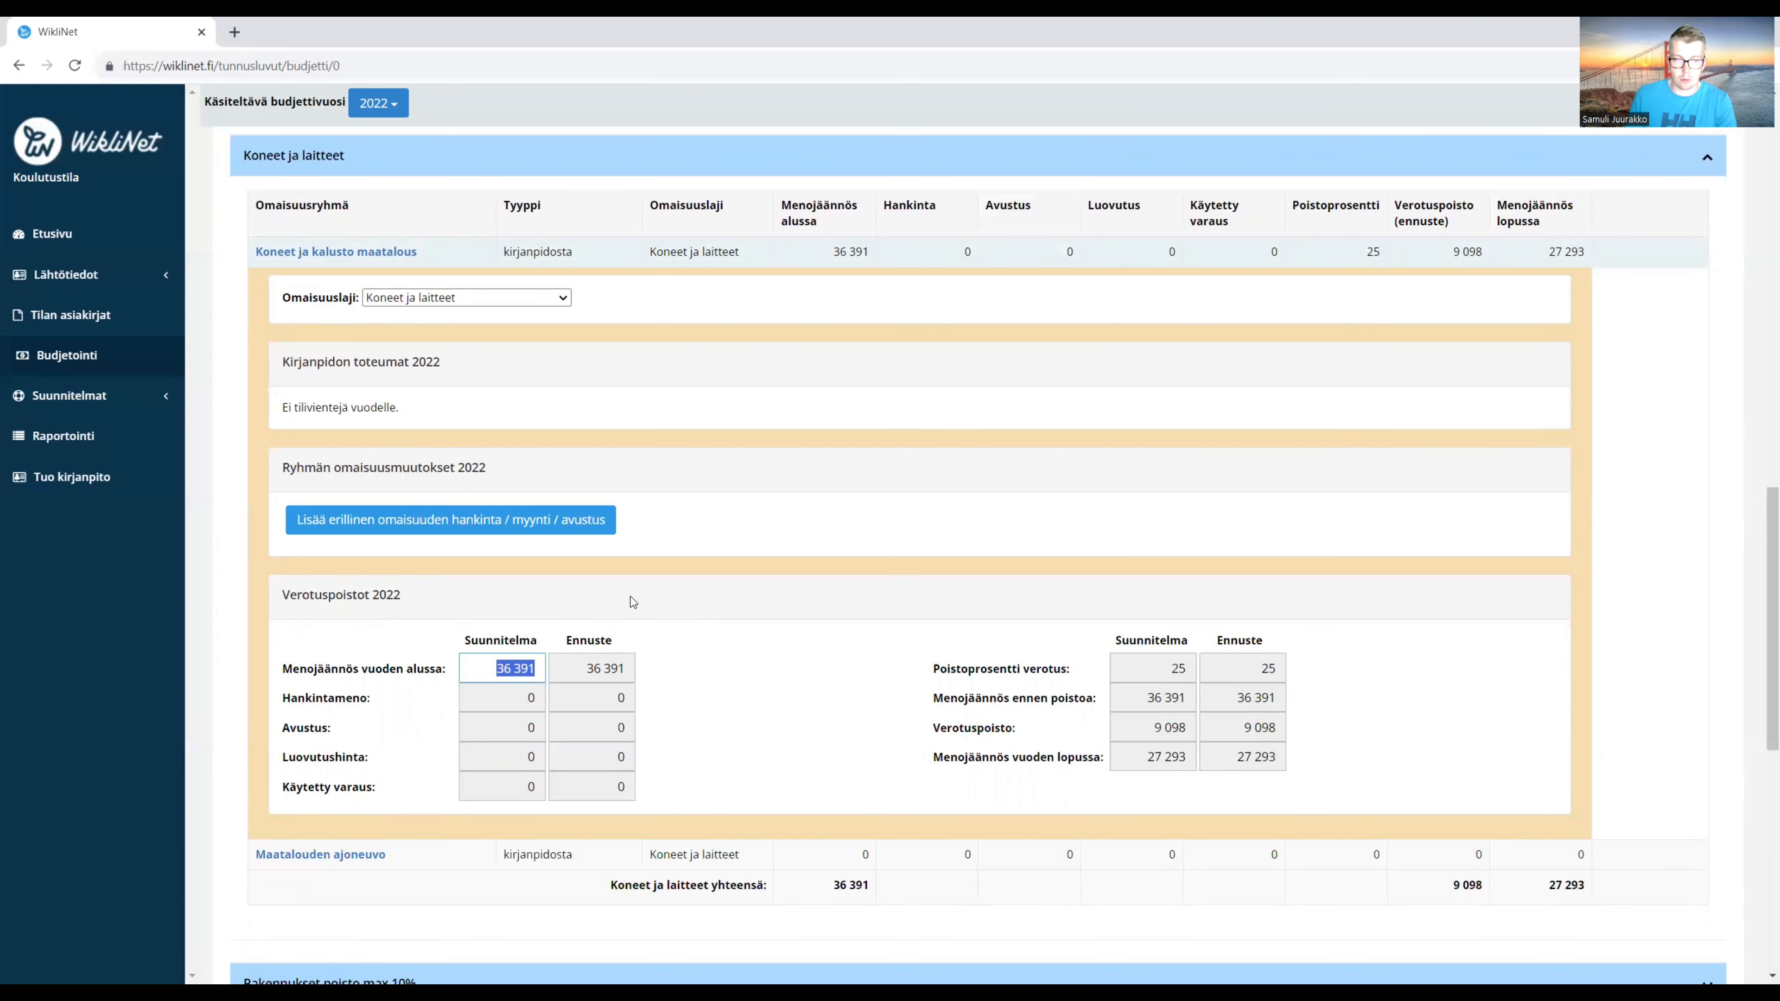
click(649, 625)
scroll(675, 663, down, 1)
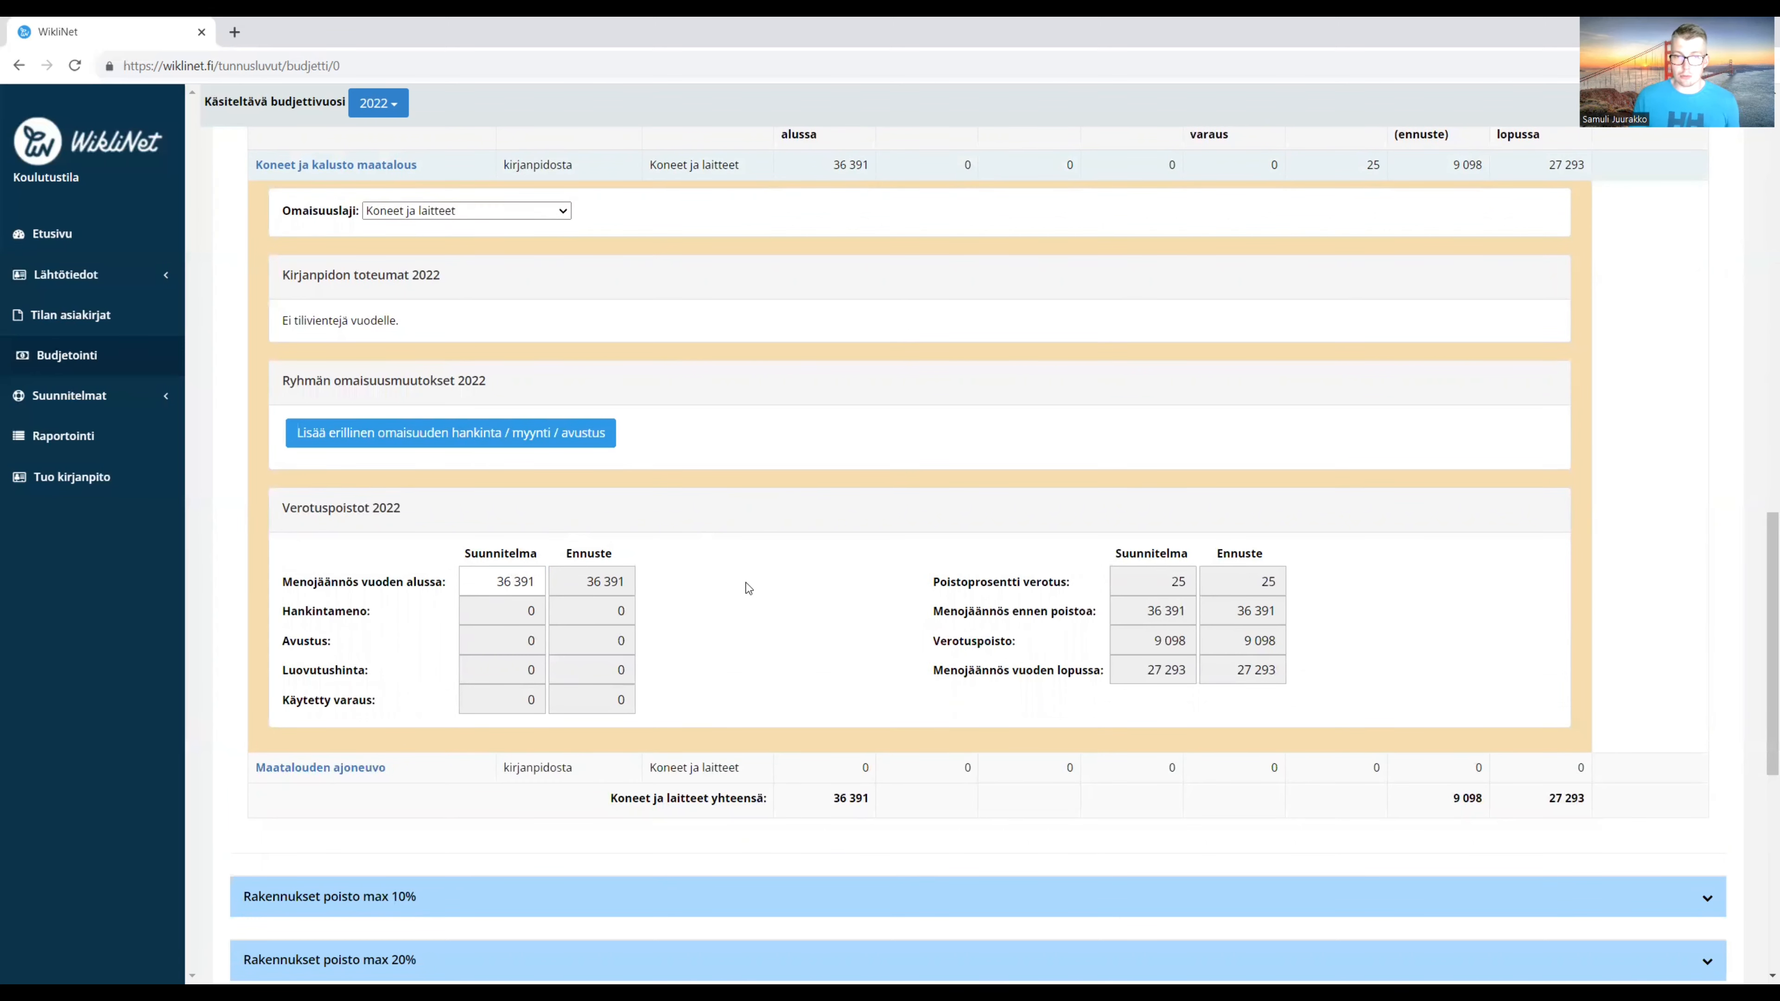
Collapse the Koneet ja kalusto maatalous details and the Koneet ja laitteet group.
scroll(748, 586, up, 1)
scroll(747, 586, up, 2)
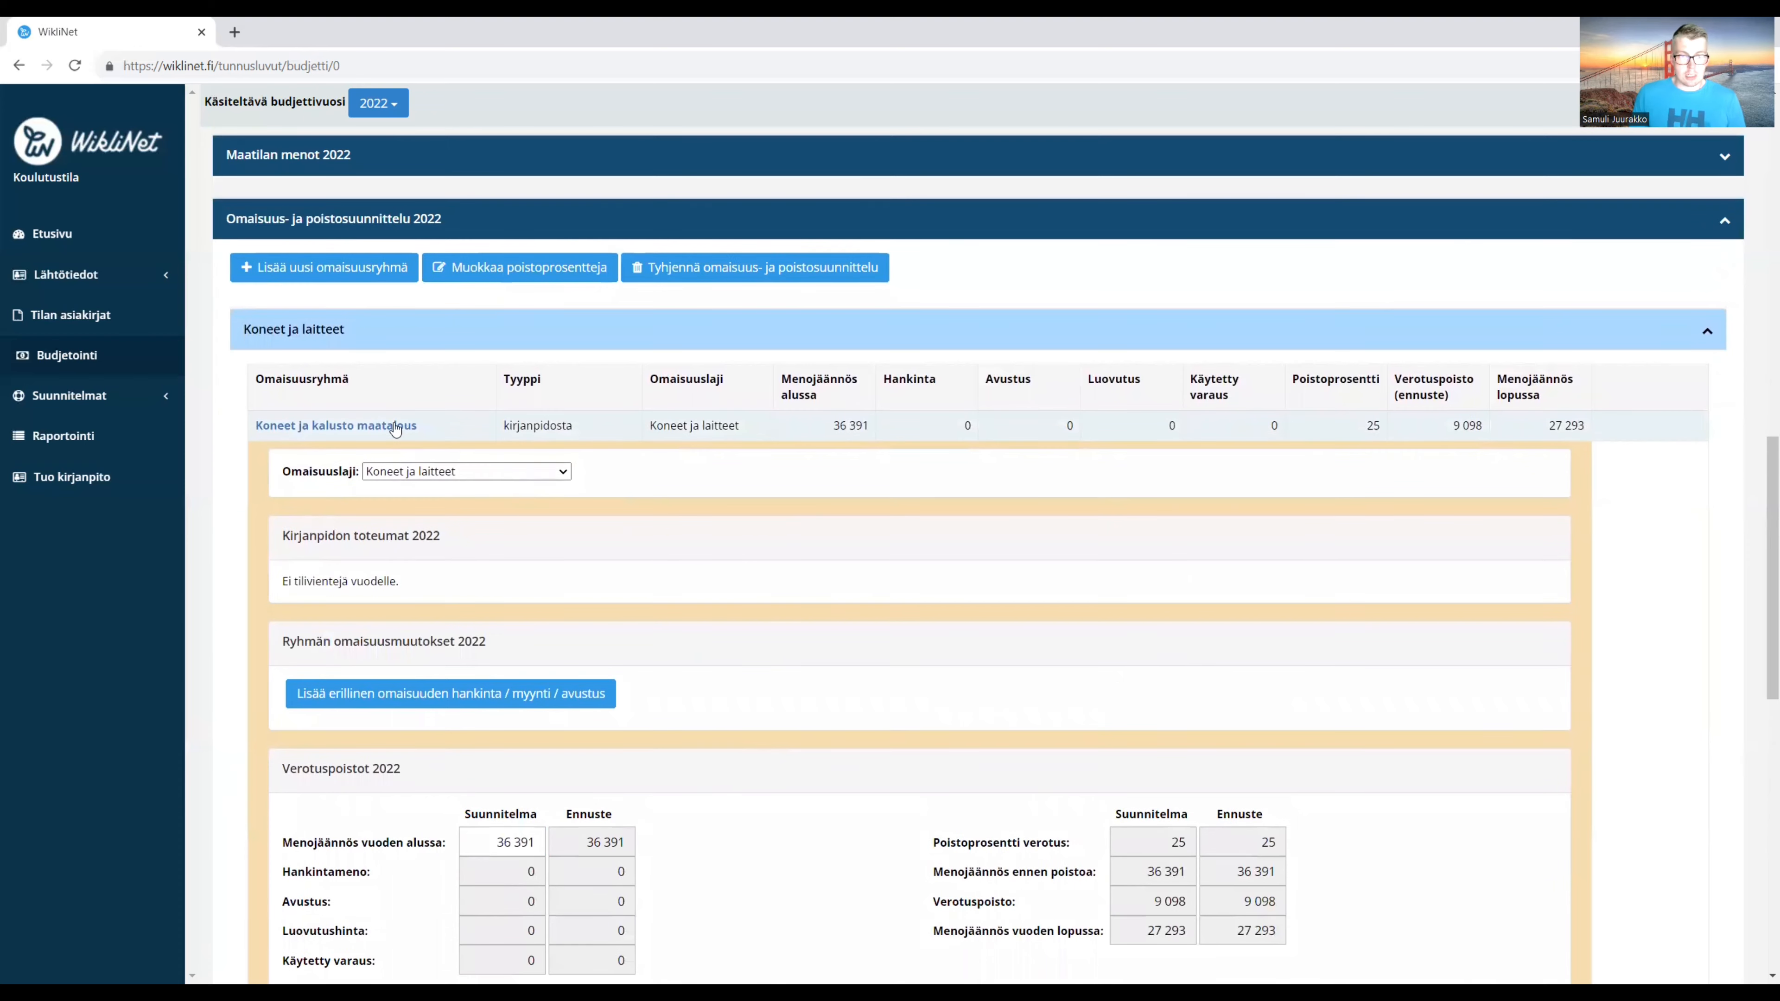
click(385, 426)
scroll(448, 533, up, 1)
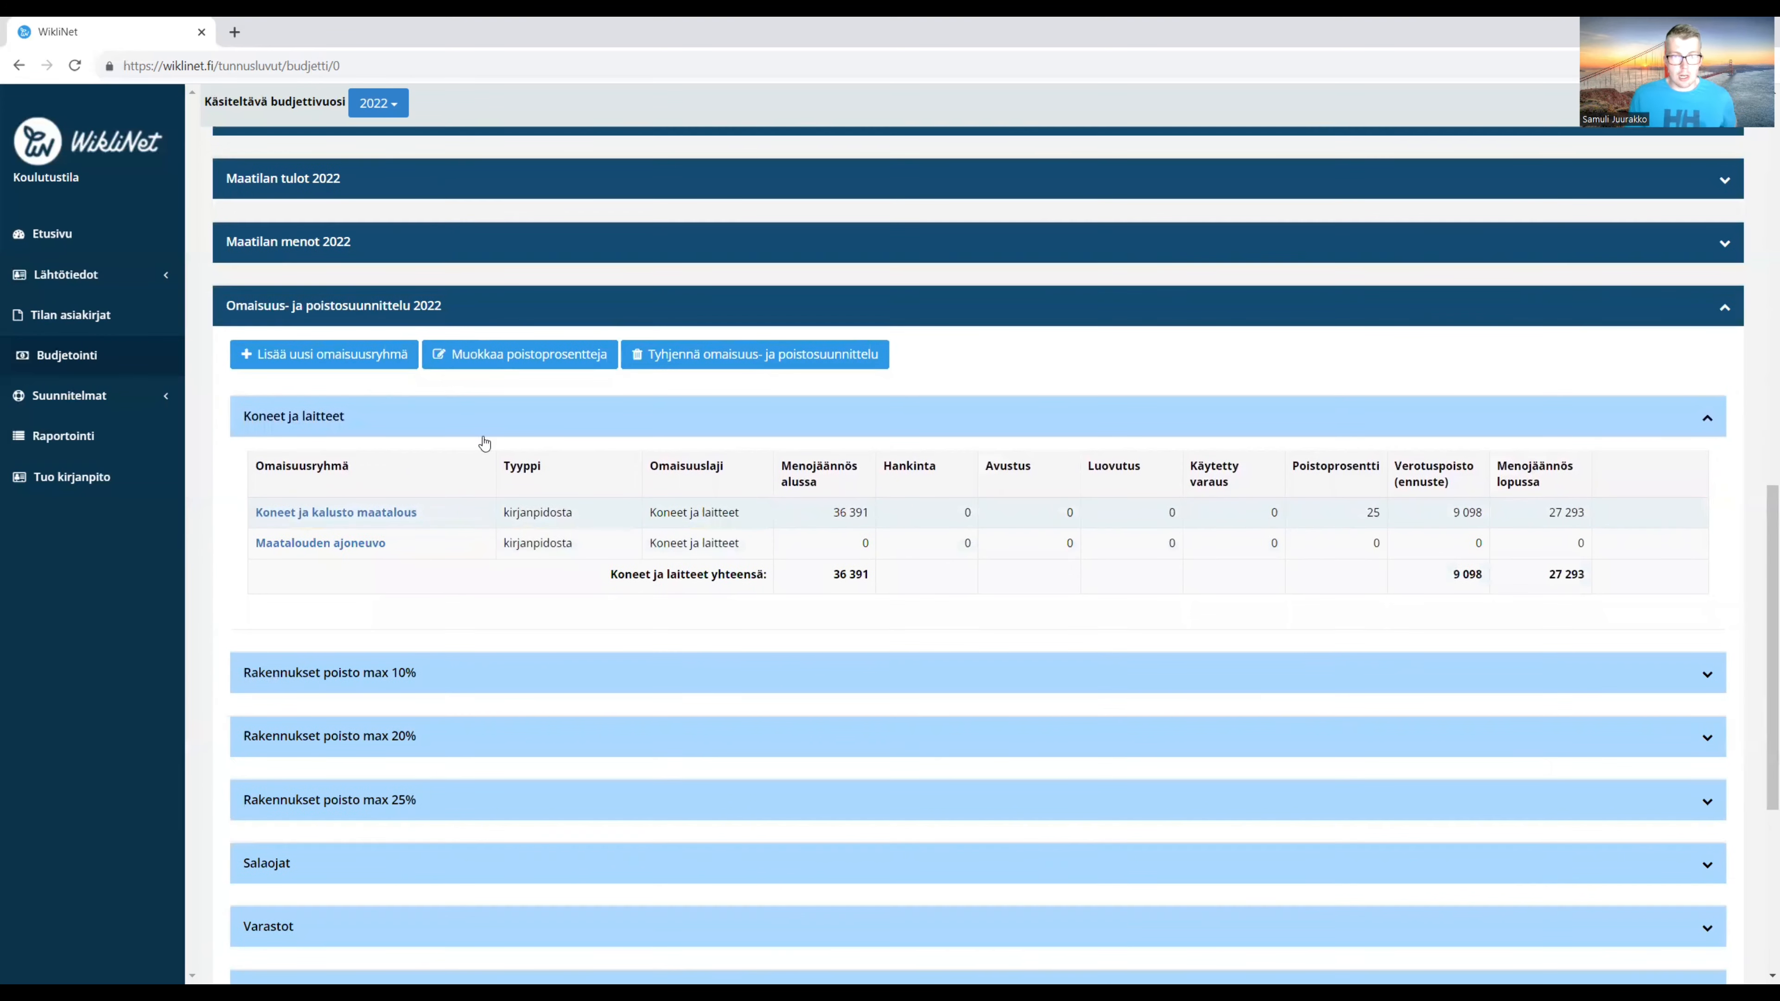
click(483, 413)
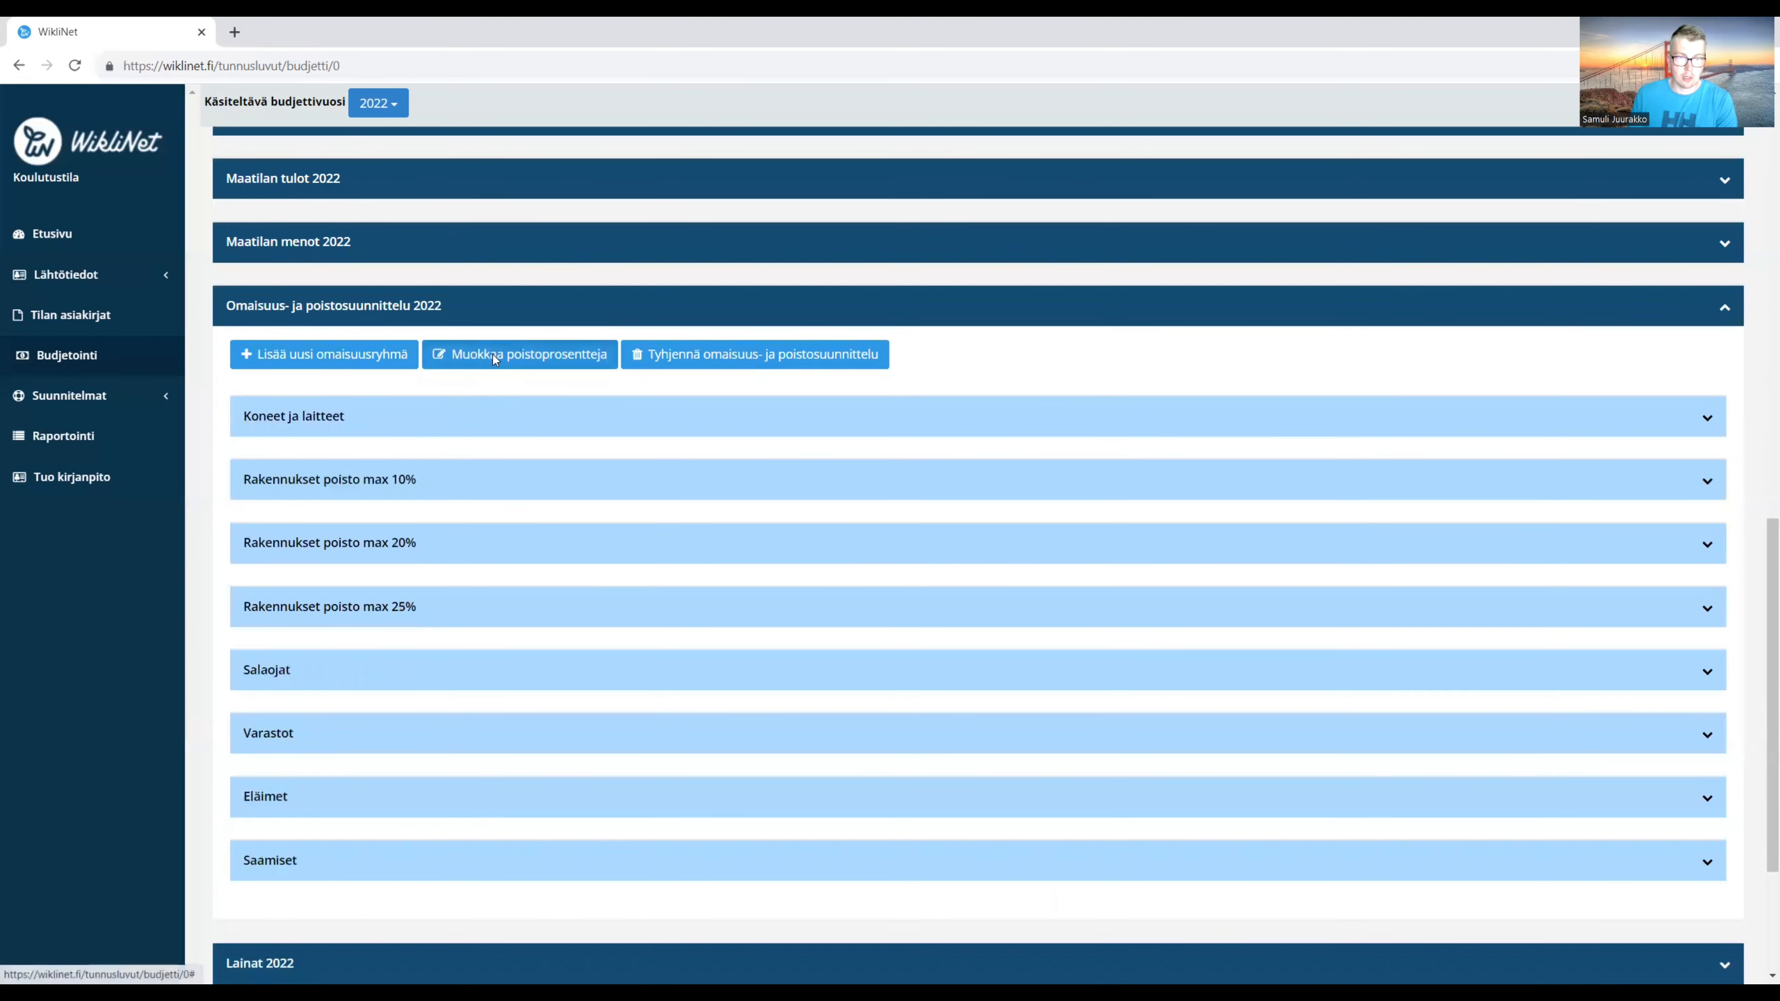
Fill the 2022 depreciation percentages with the preset maximums, set Koneet ja laitteet to 20, and accept them.
click(493, 354)
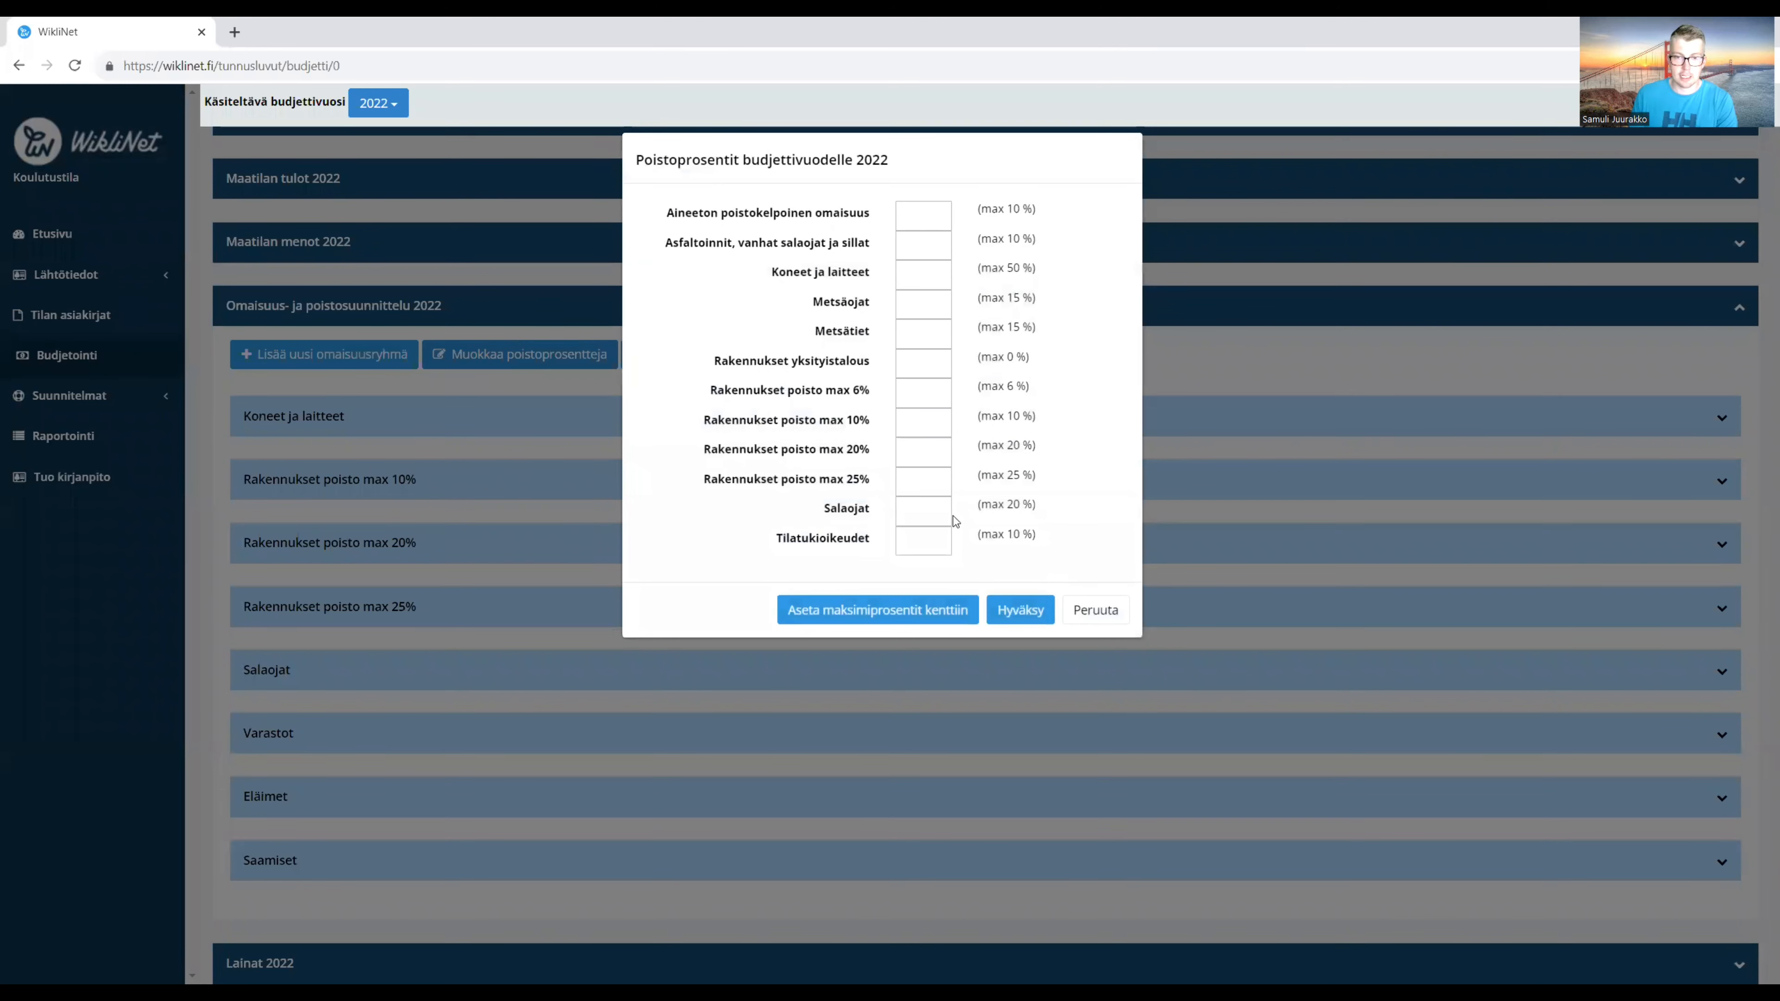
click(939, 610)
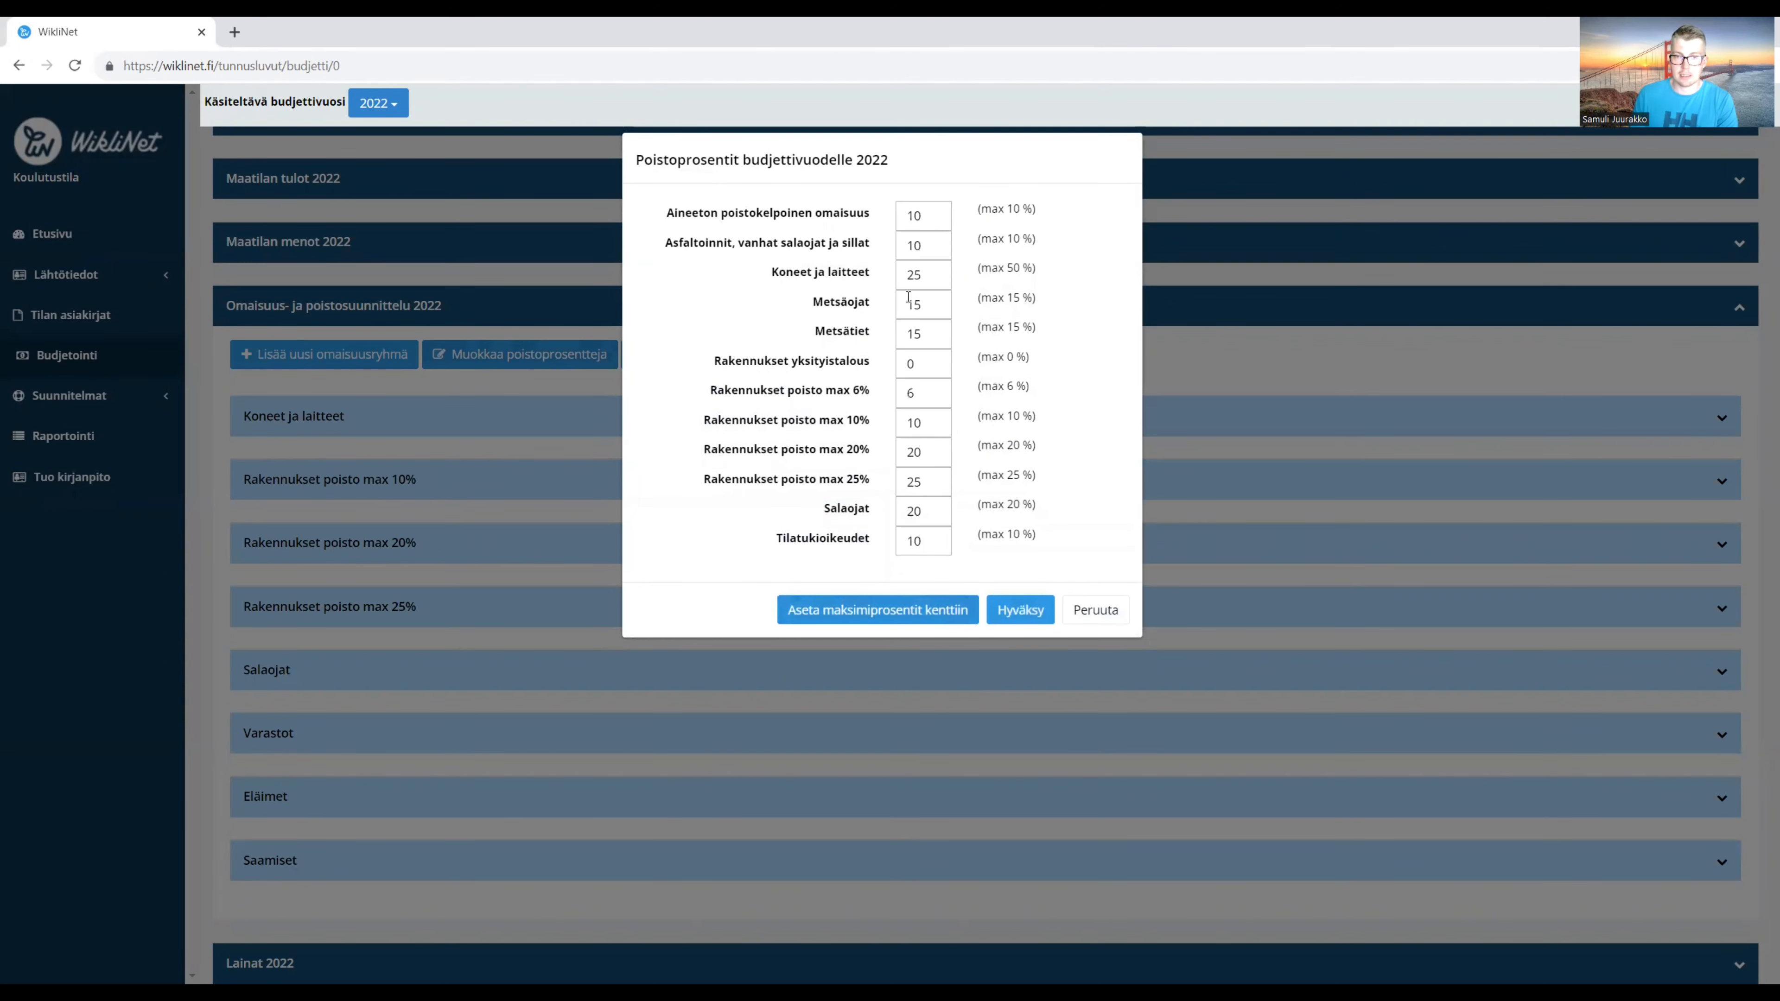
double_click(912, 274)
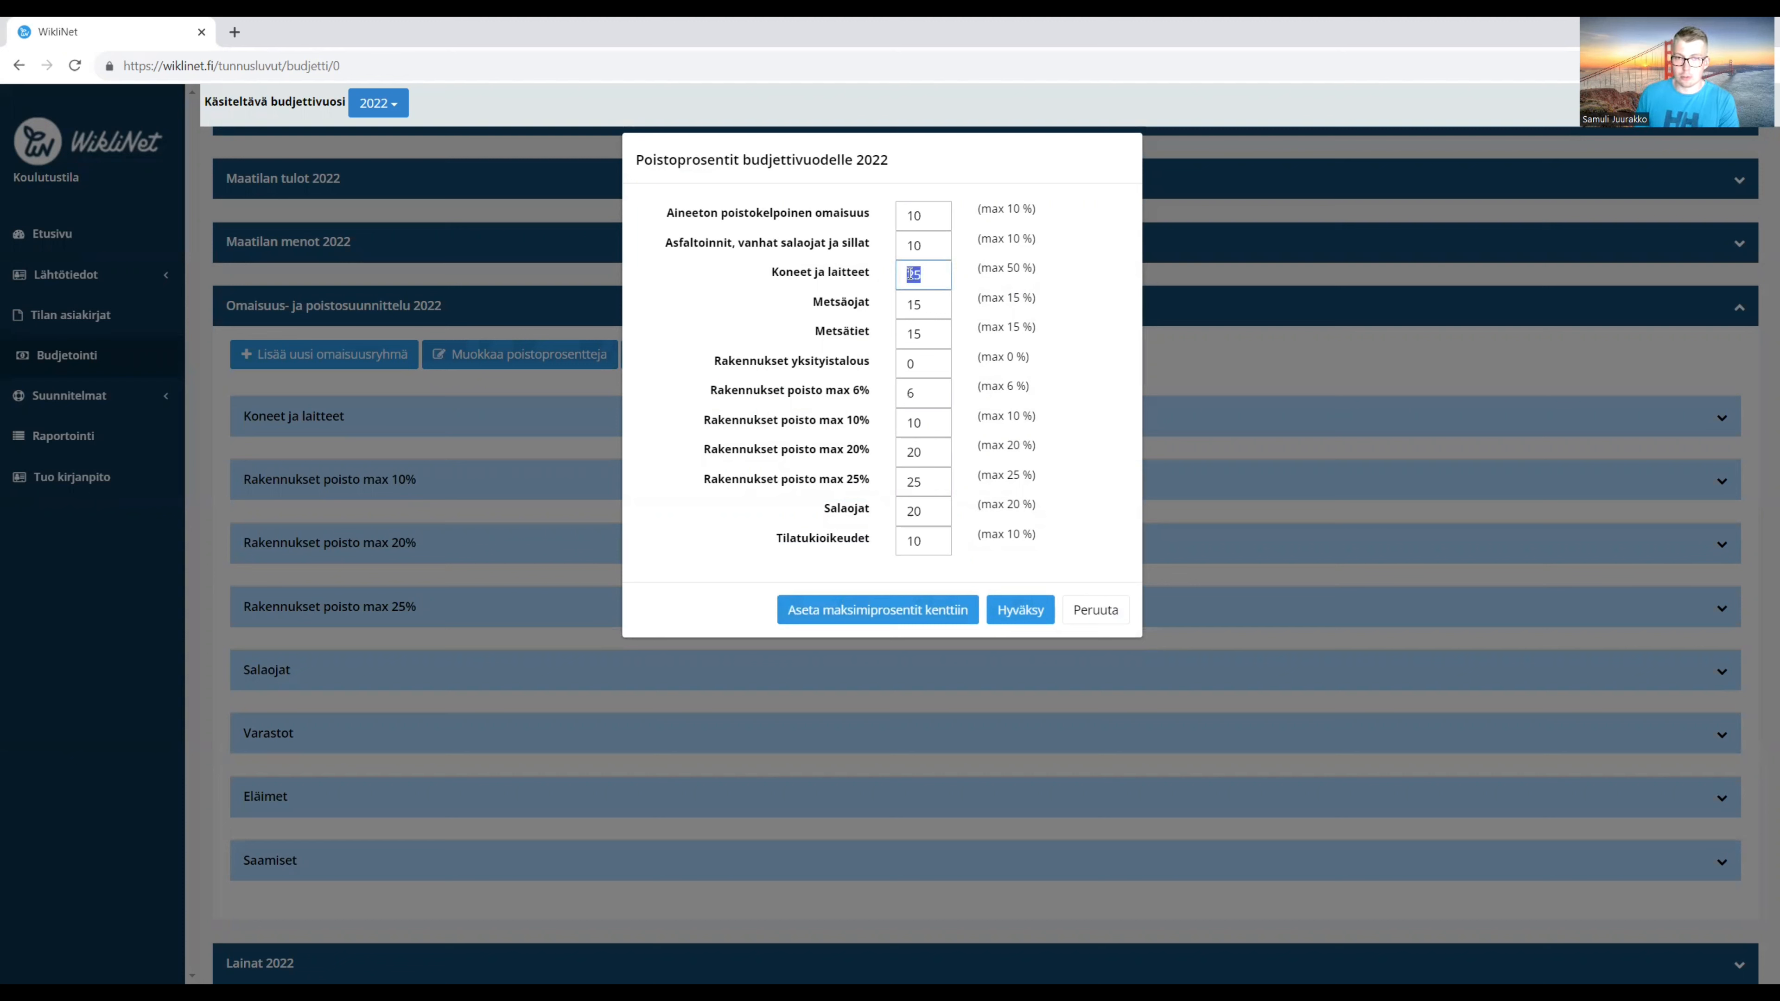
text(20)
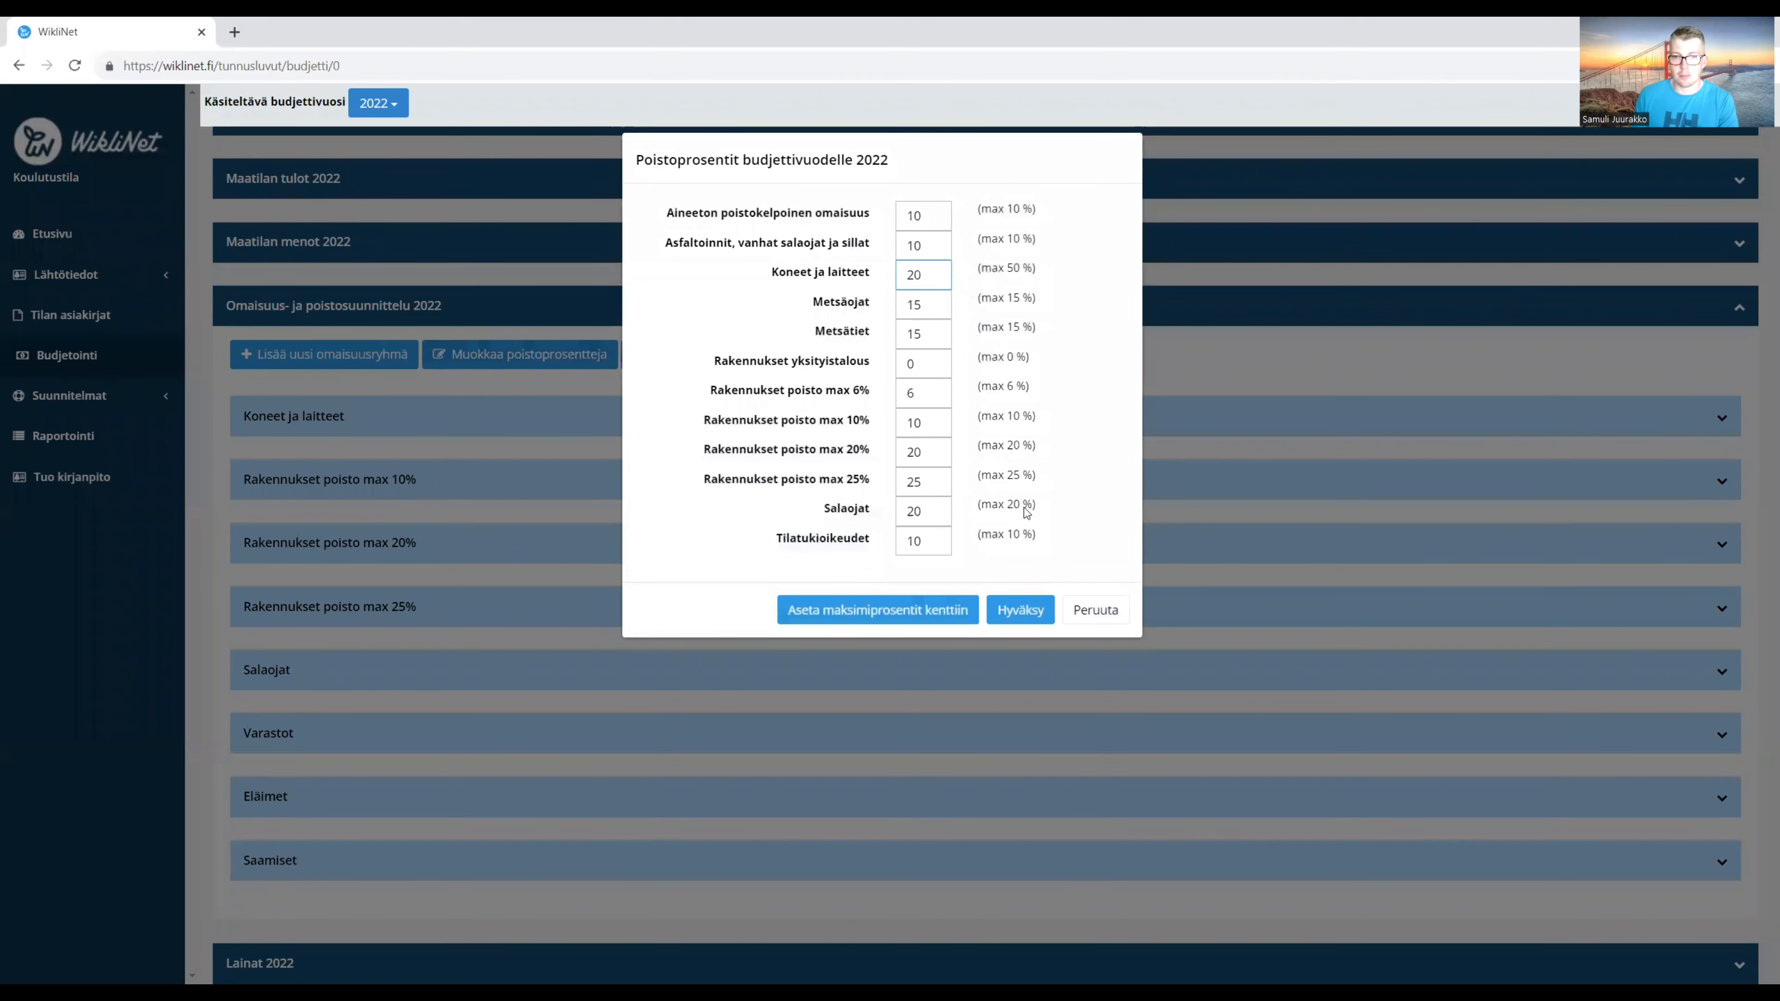
click(1033, 607)
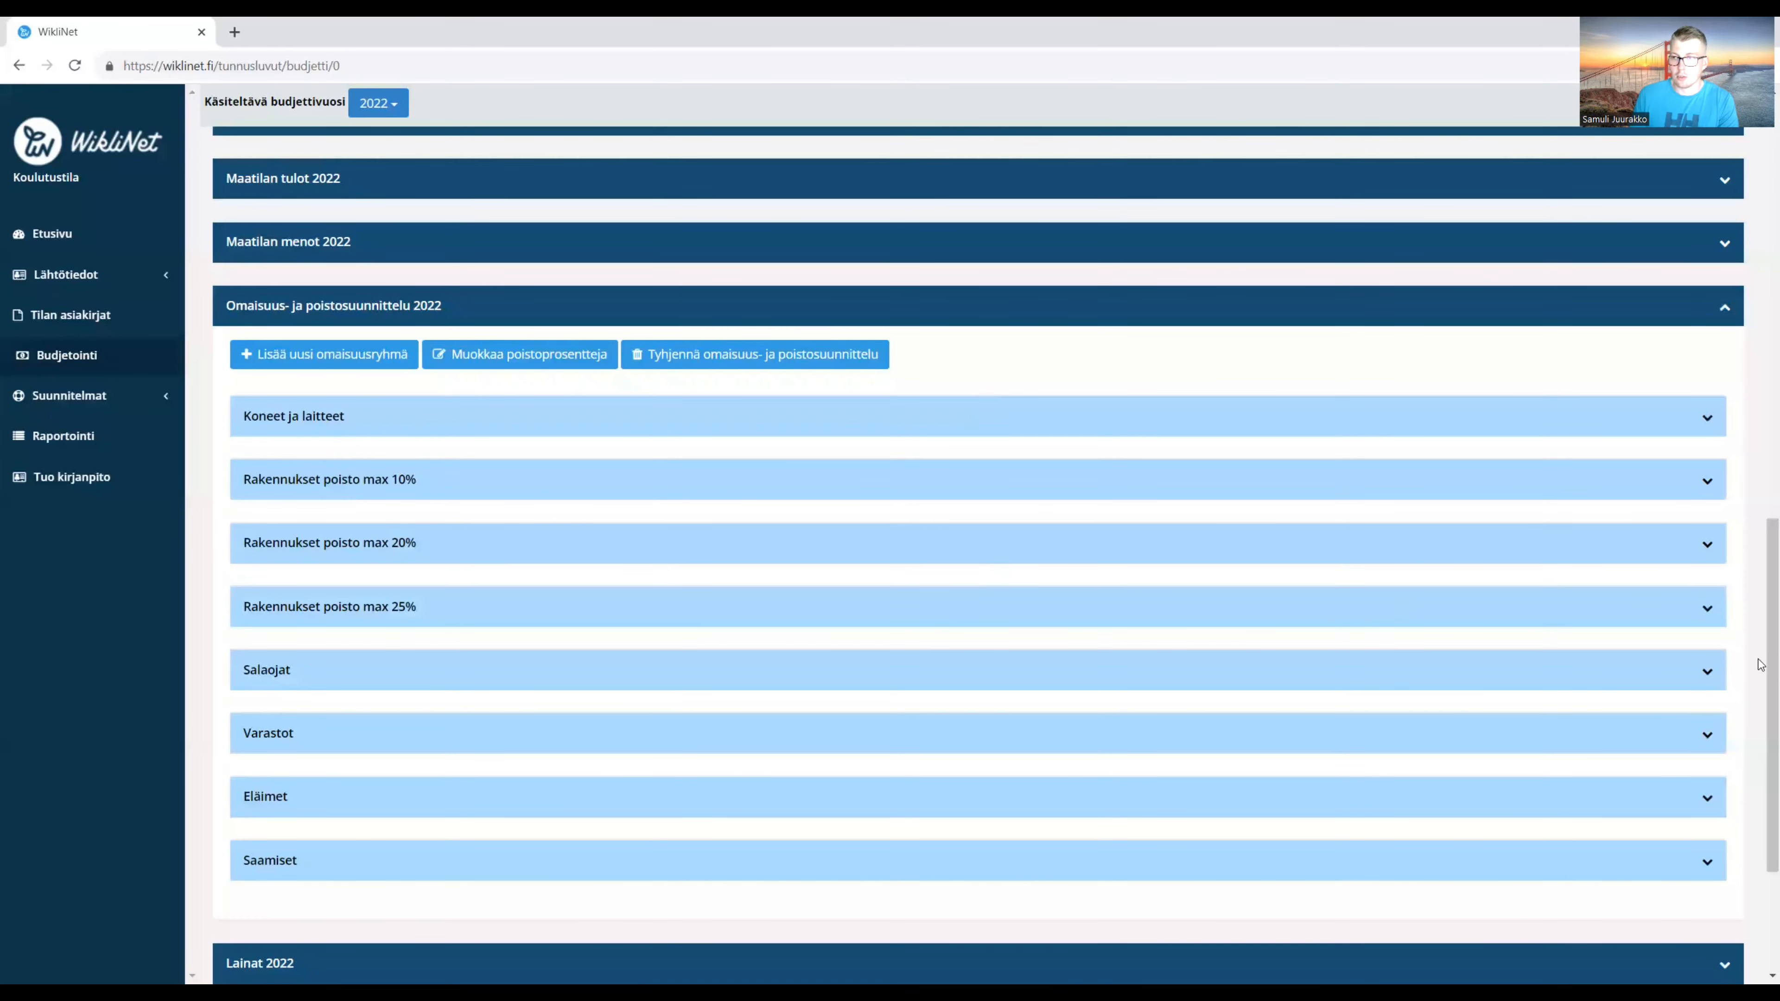
Hide the 2021 and Budjetti 2022 columns in the Maatilan kassa figures table, leaving Toteuma 2022 displayed.
scroll(1760, 652, up, 1)
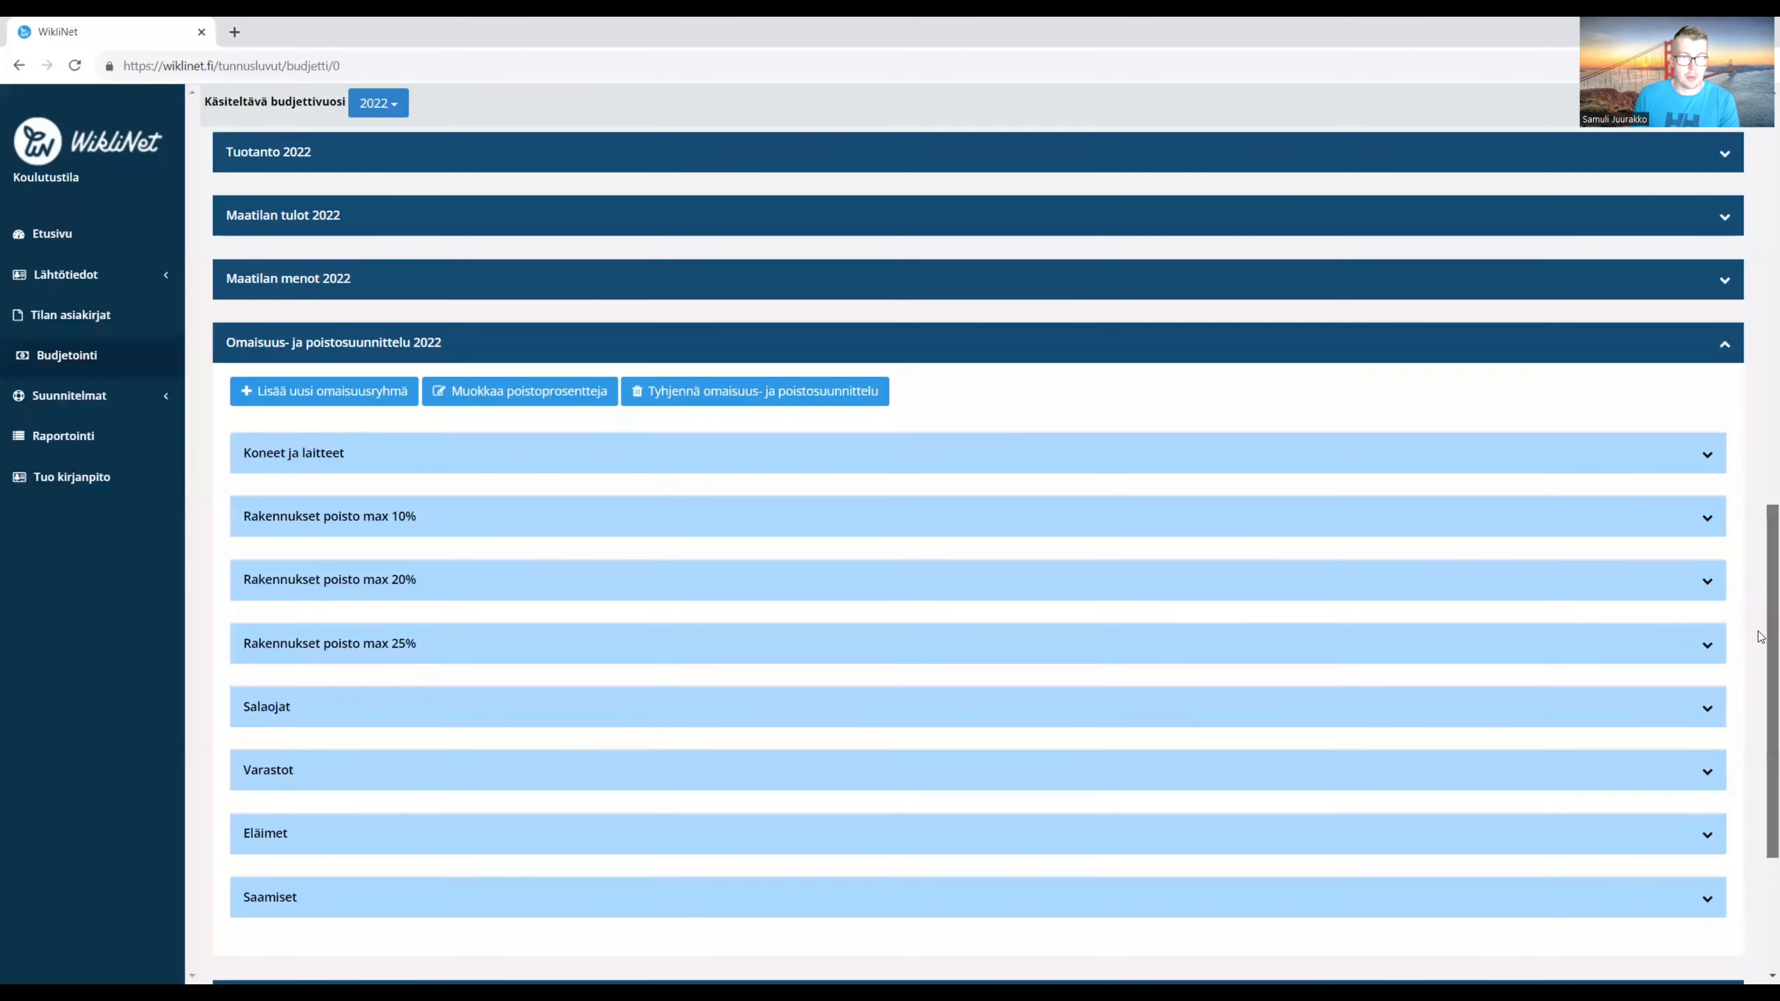
scroll(1760, 637, up, 5)
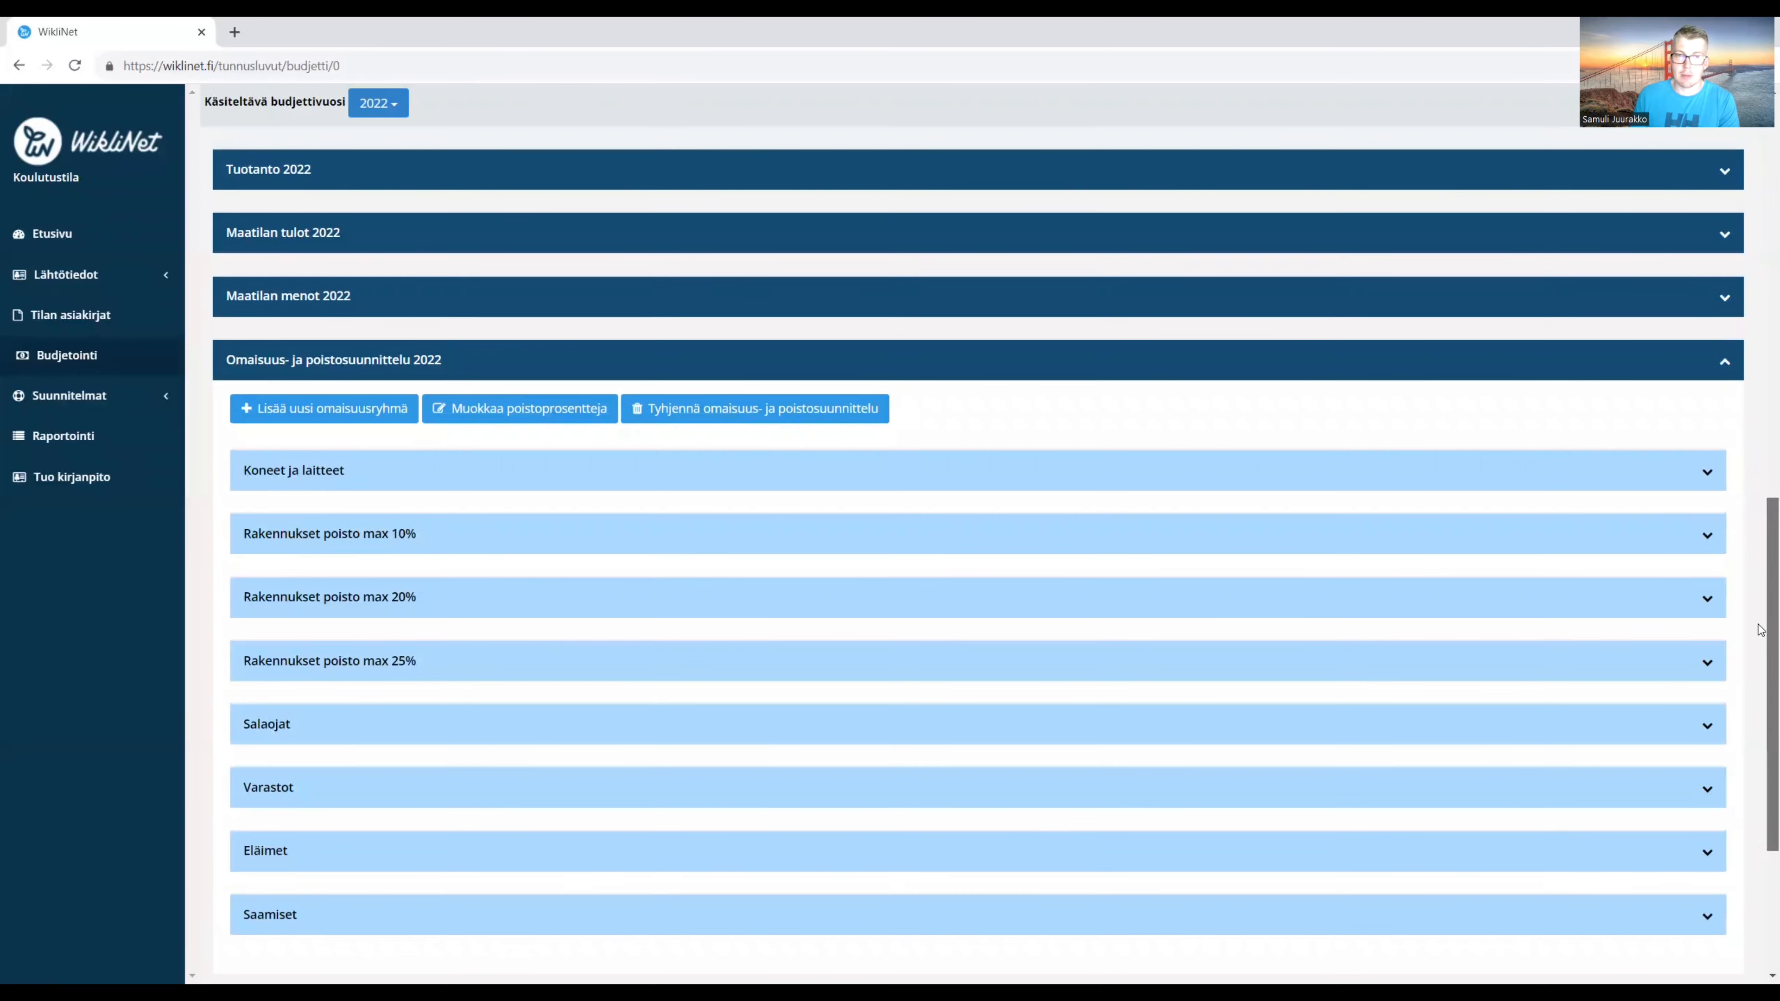
scroll(1760, 410, up, 10)
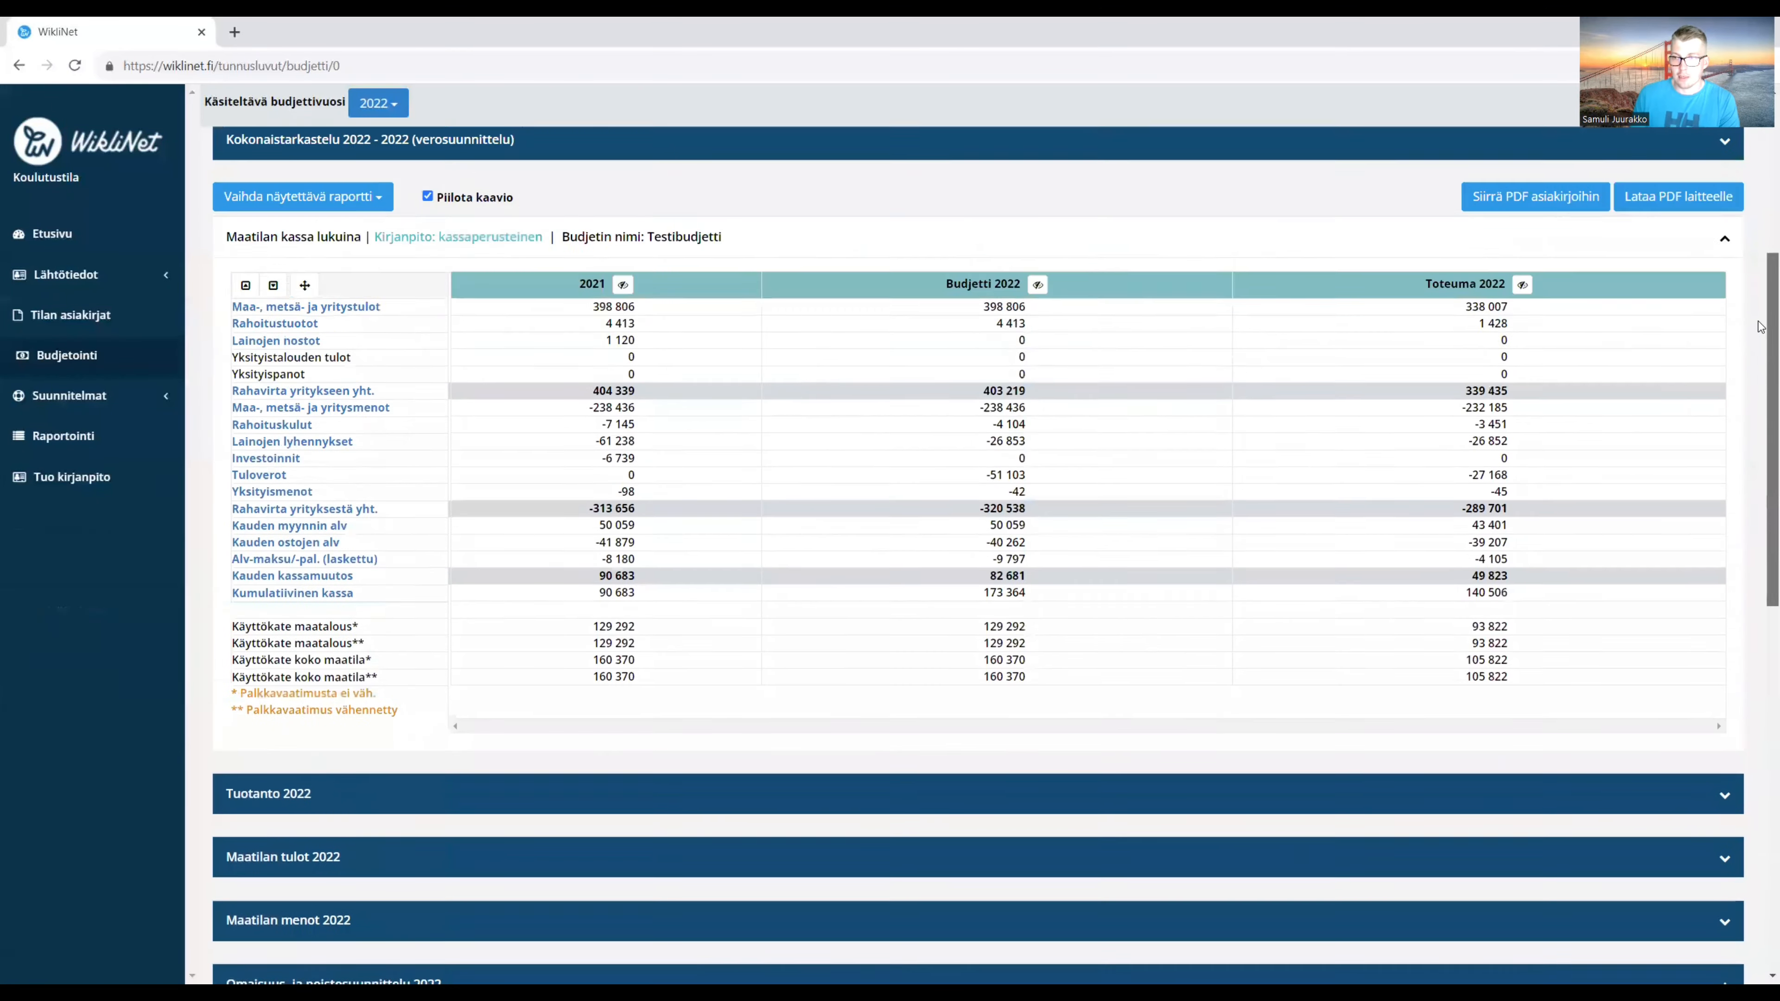
scroll(1559, 328, up, 1)
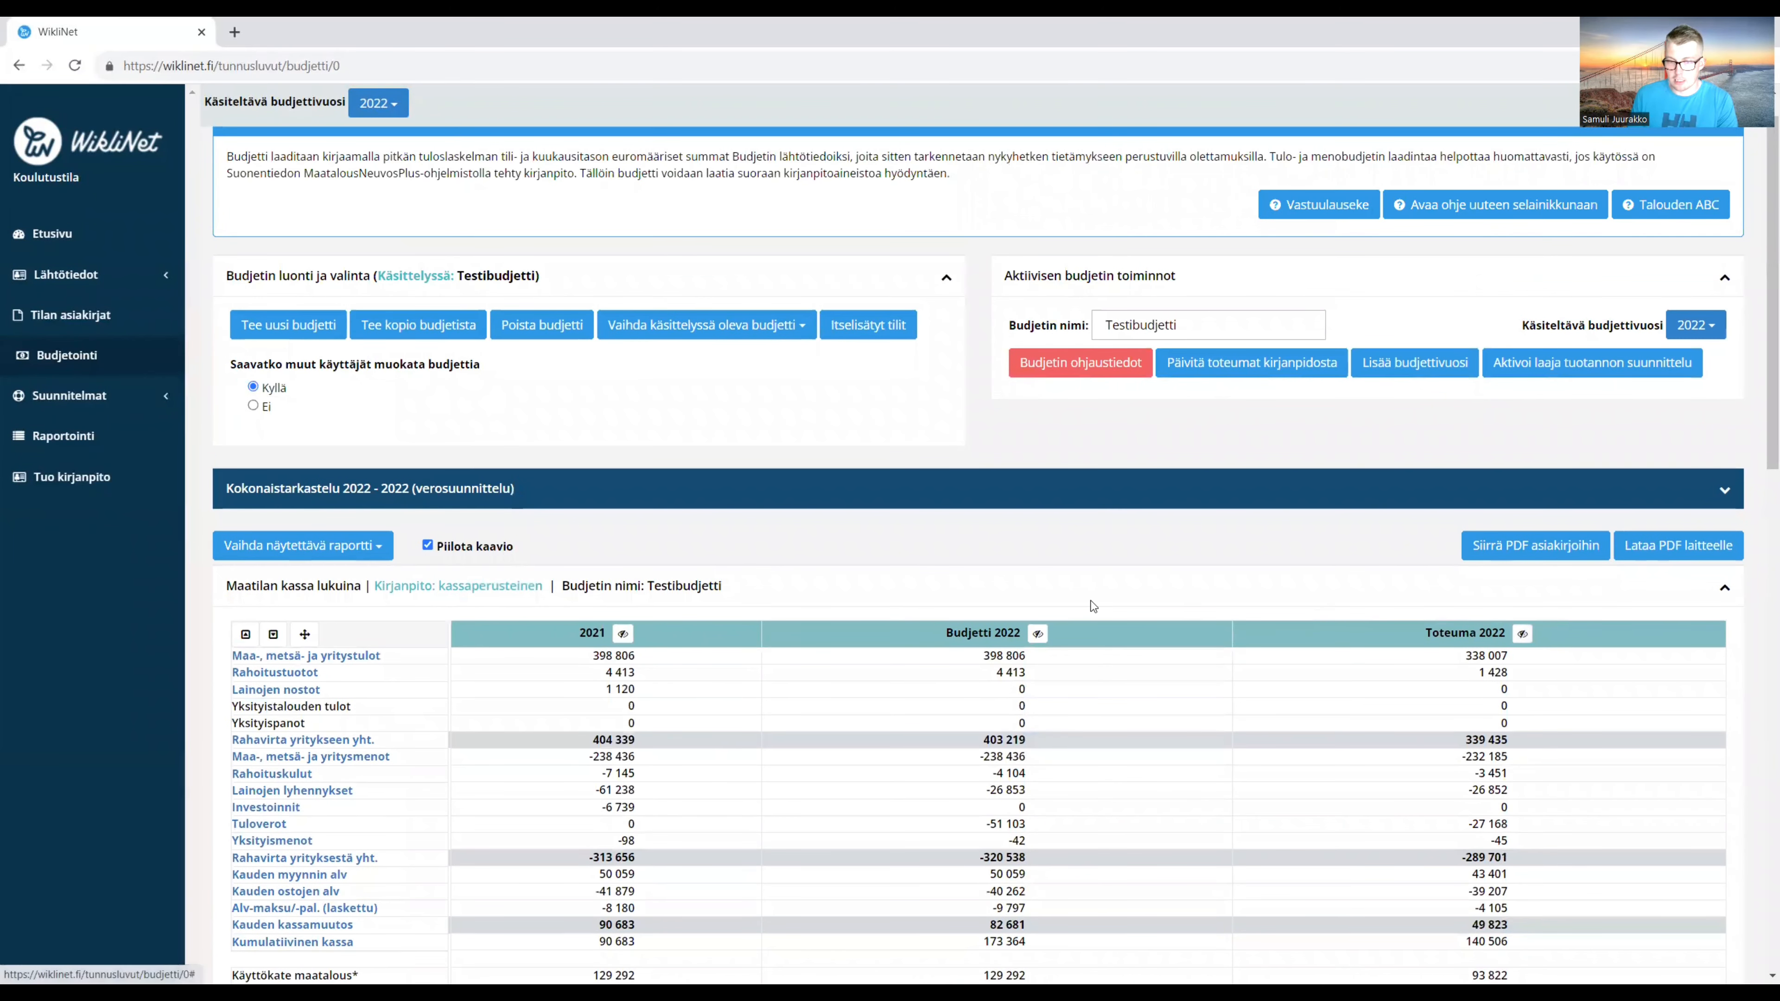
click(621, 635)
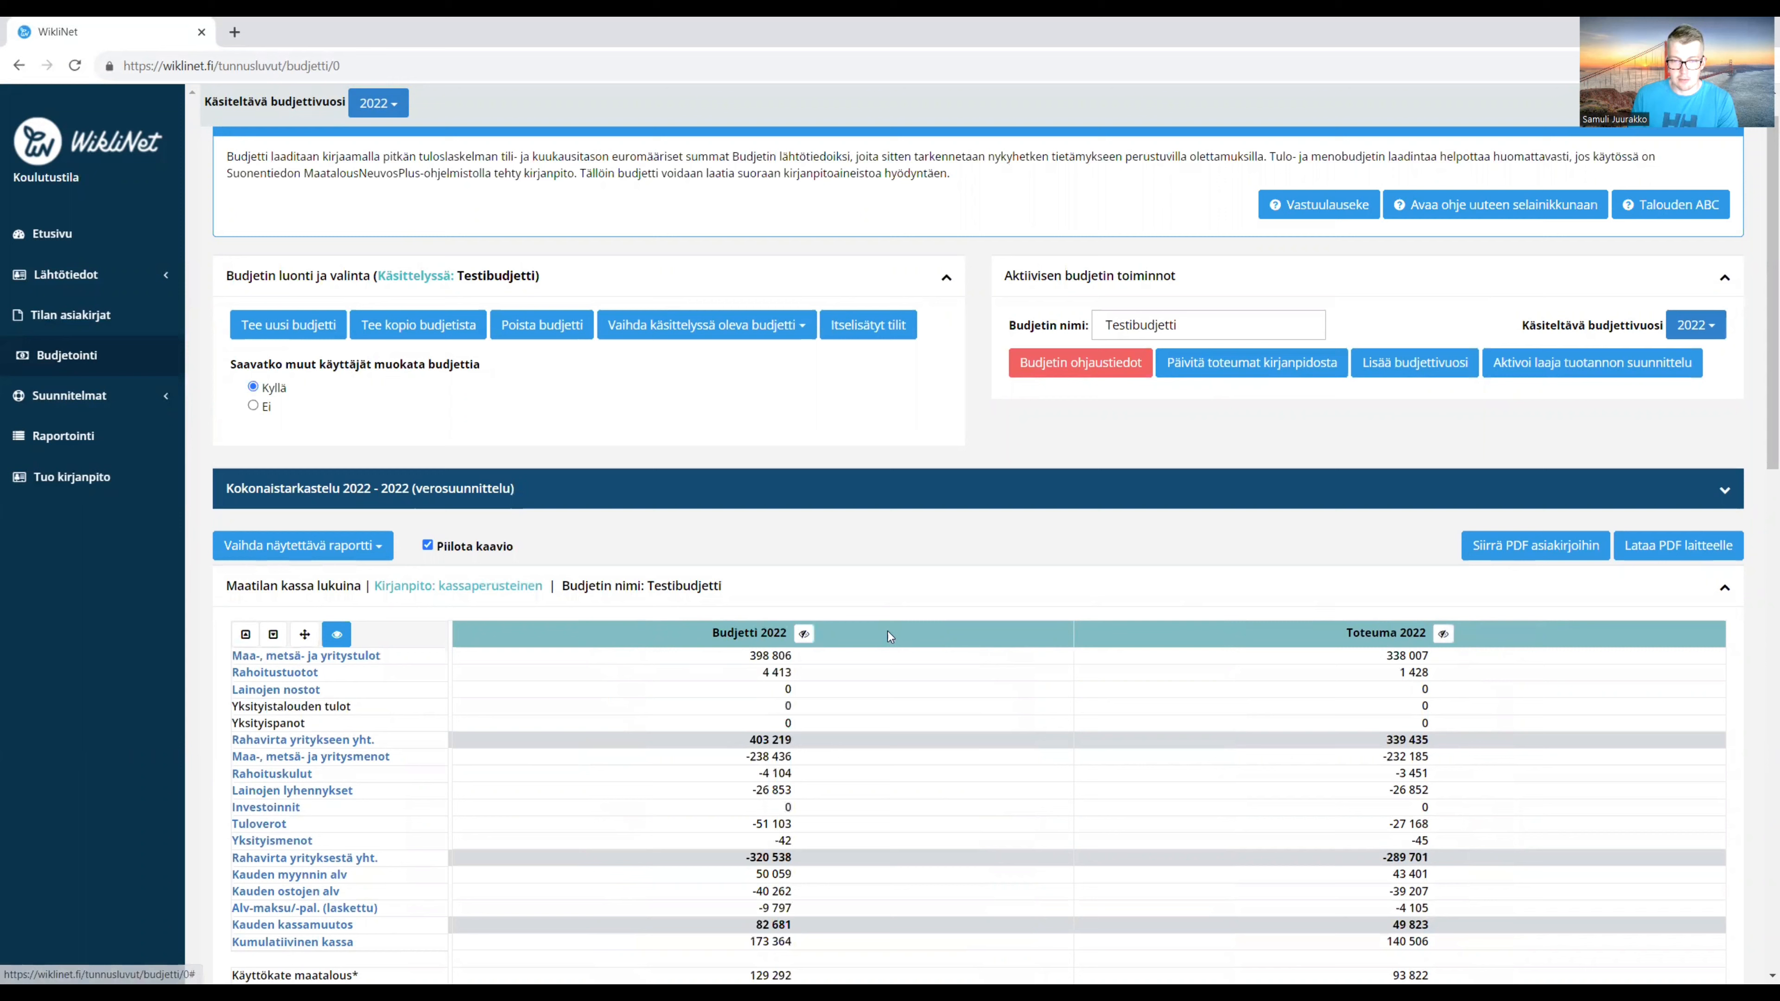
click(804, 633)
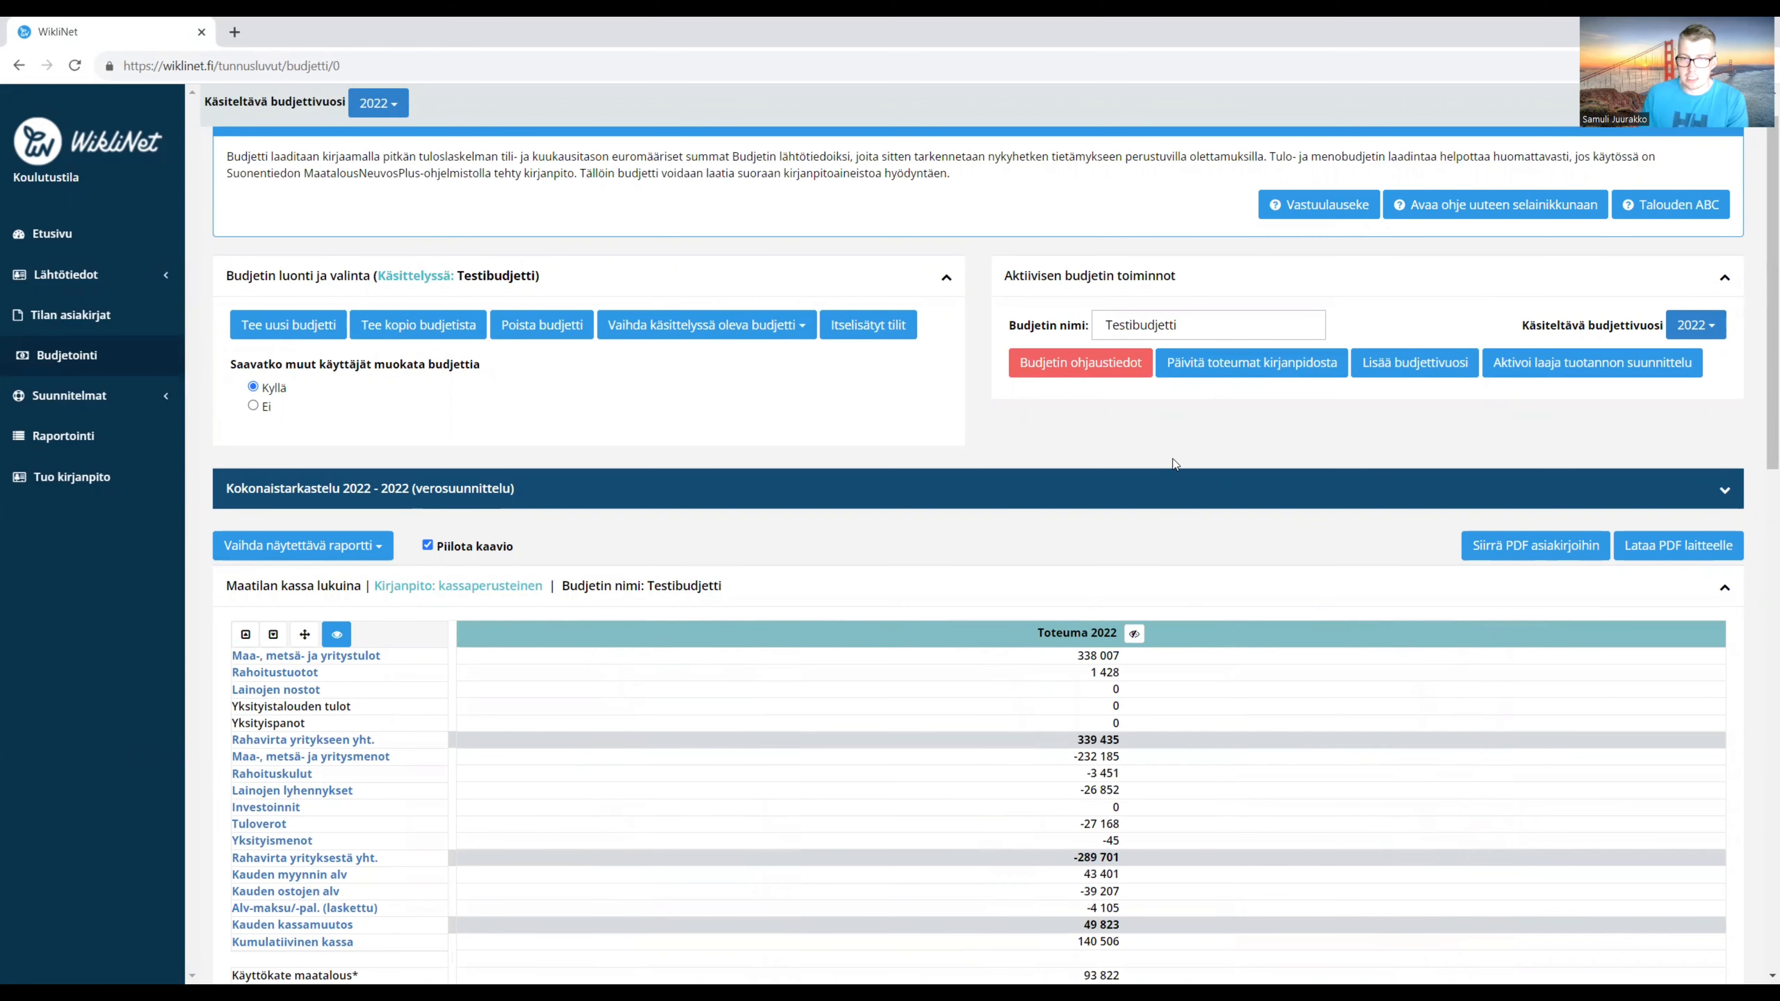
Add the new budget year 2023 to Testibudjetti and confirm its creation.
click(1417, 368)
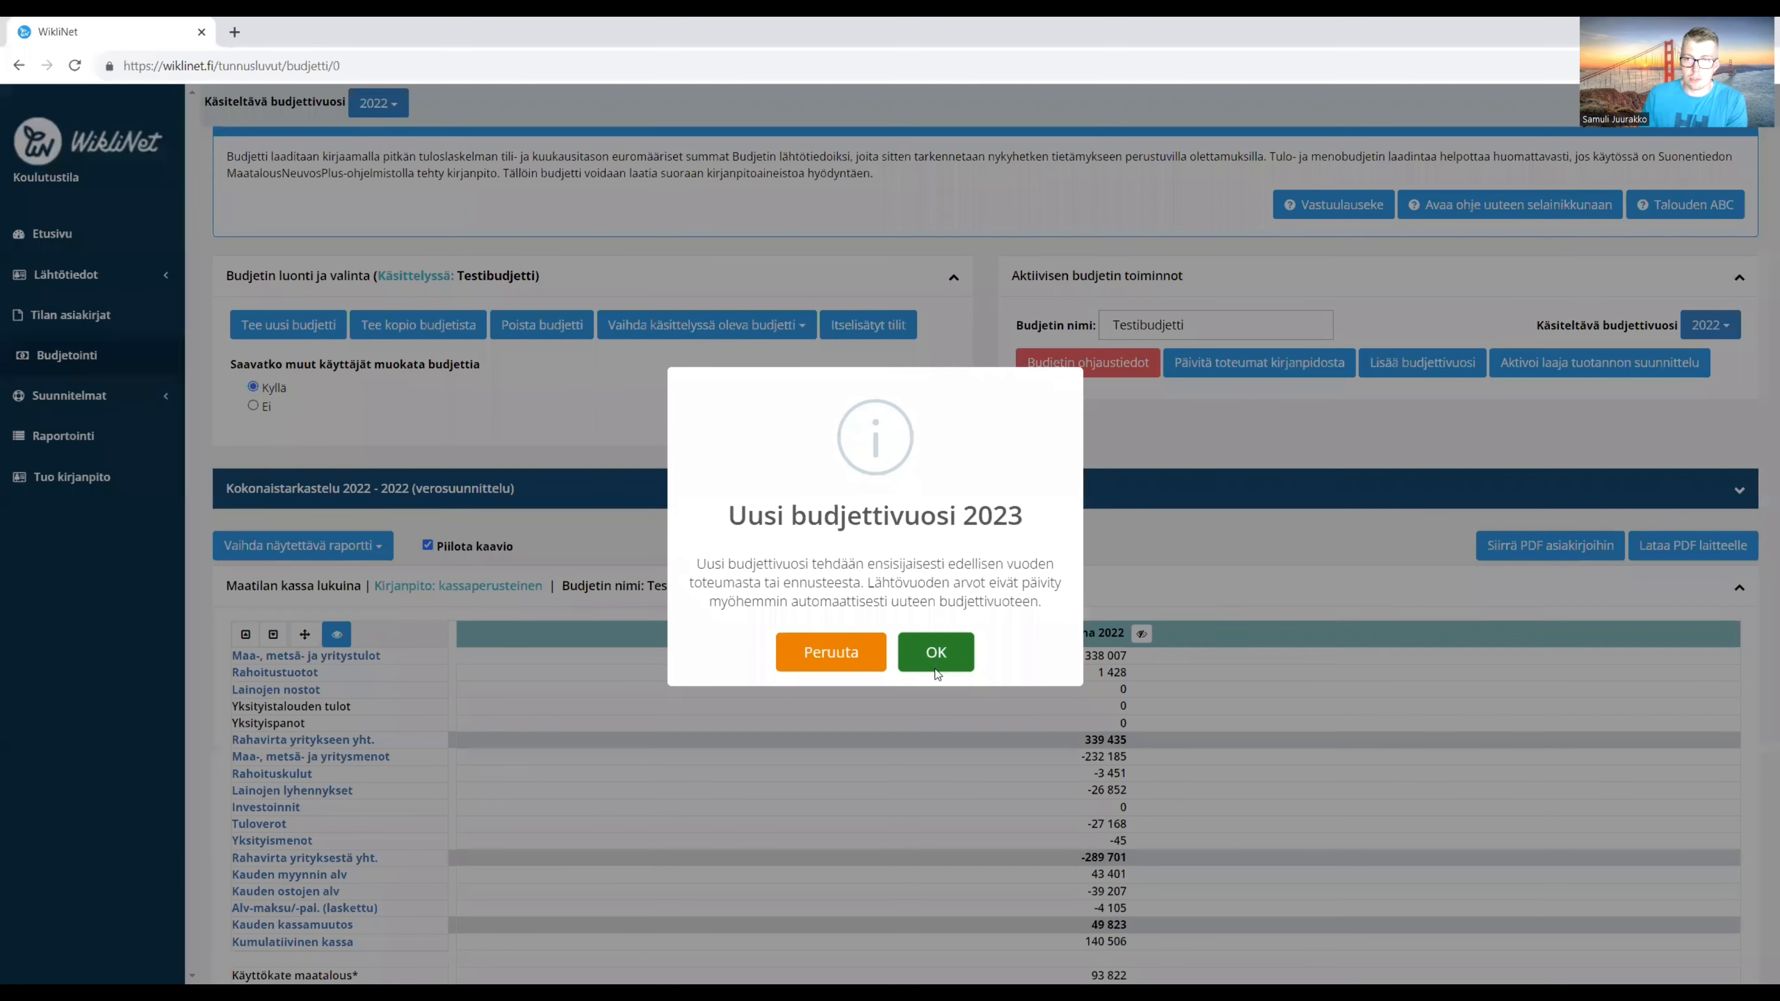
click(936, 652)
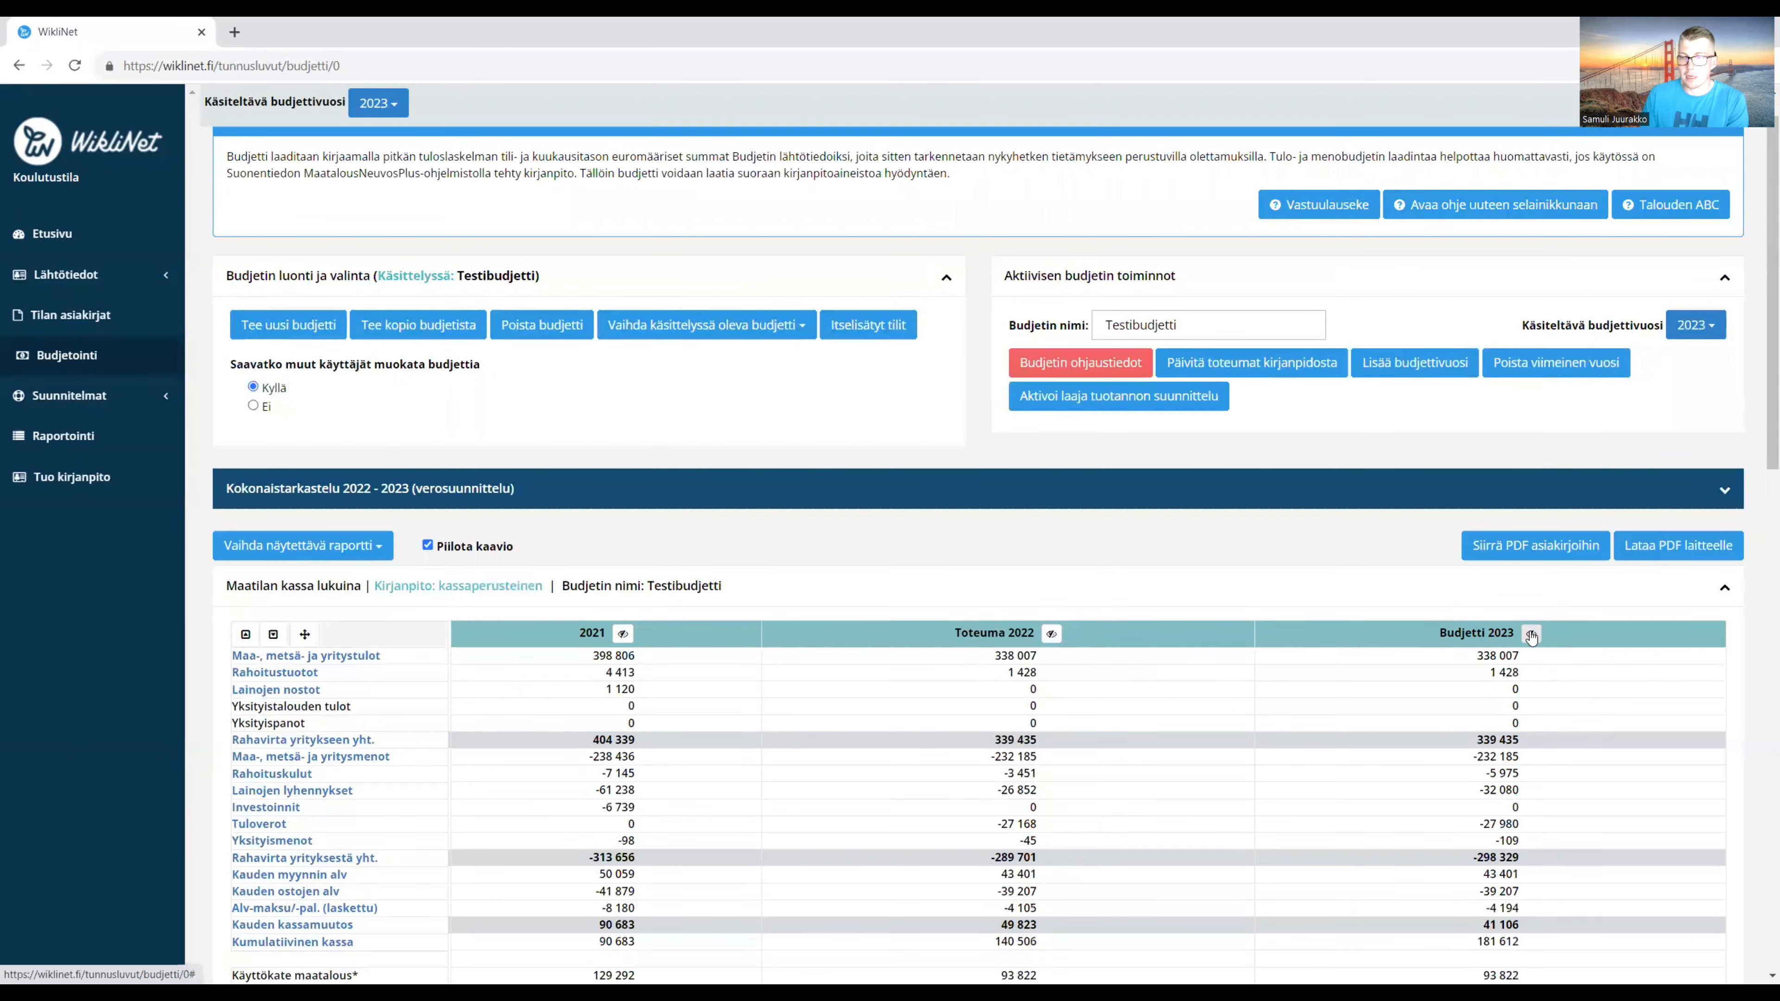
Update the 2023 actuals from bookkeeping for Tammikuu–Huhtikuu without replacing budgeted figures, decline the loan data update, and hide the 2021 column.
scroll(1201, 527, down, 1)
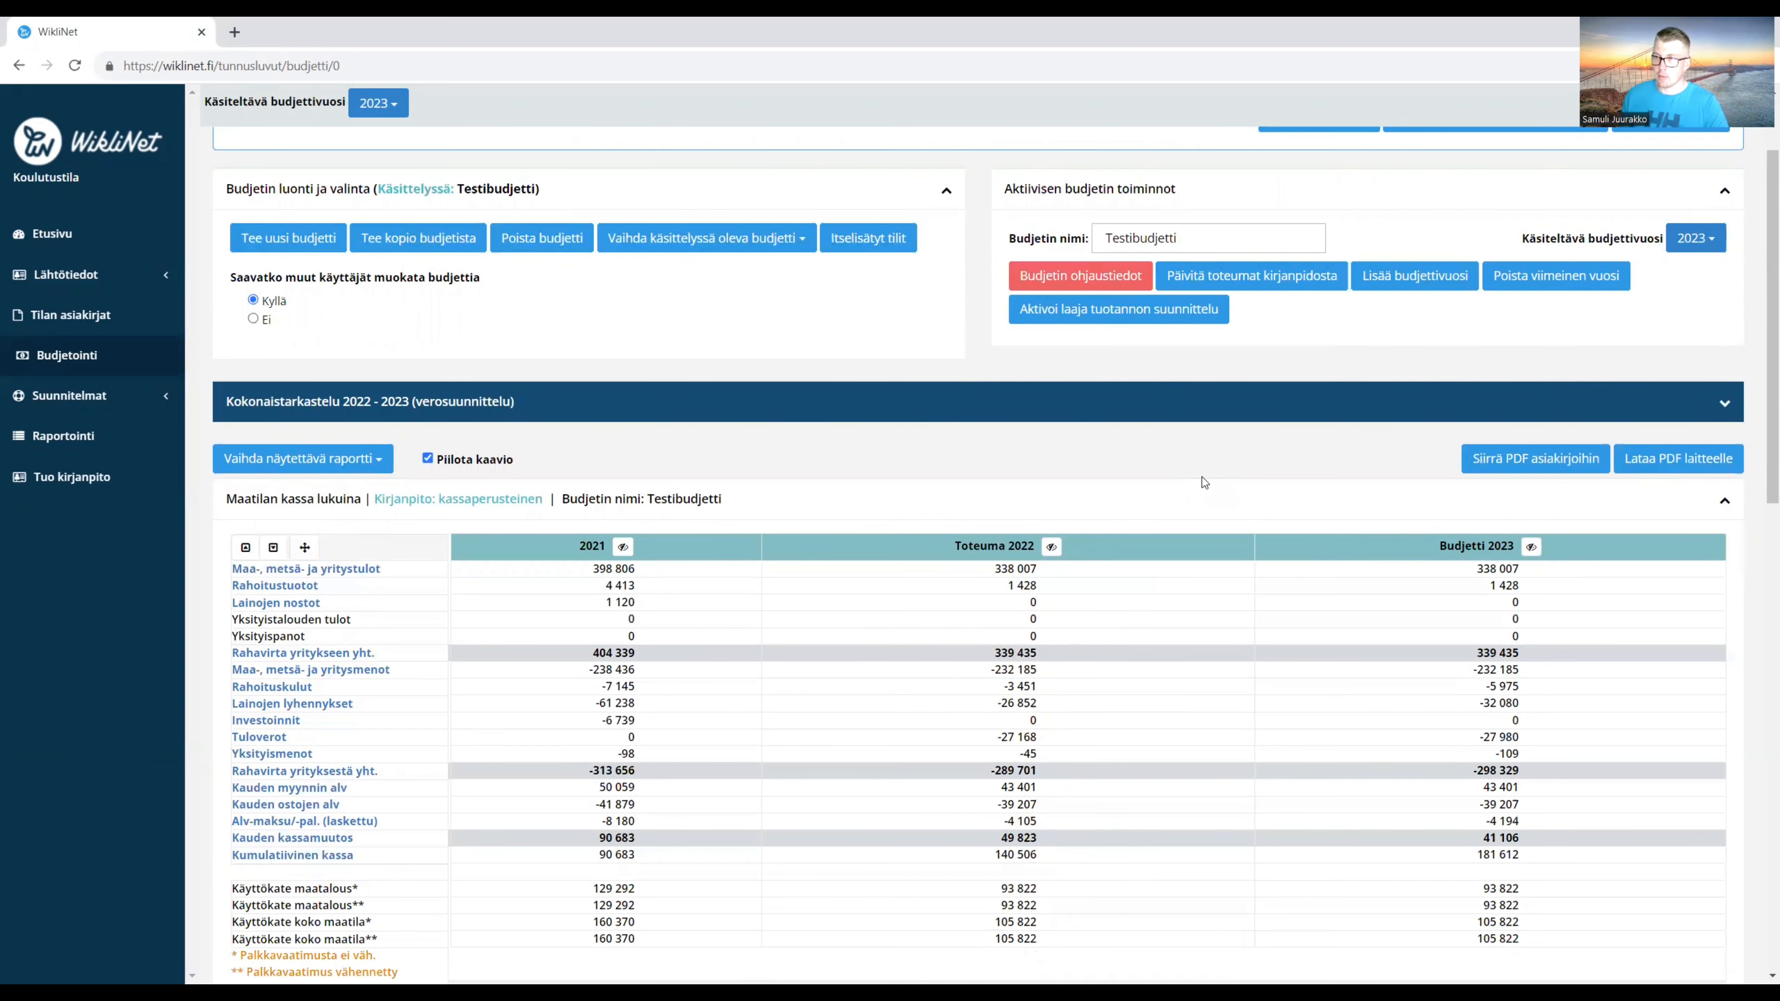
click(1281, 277)
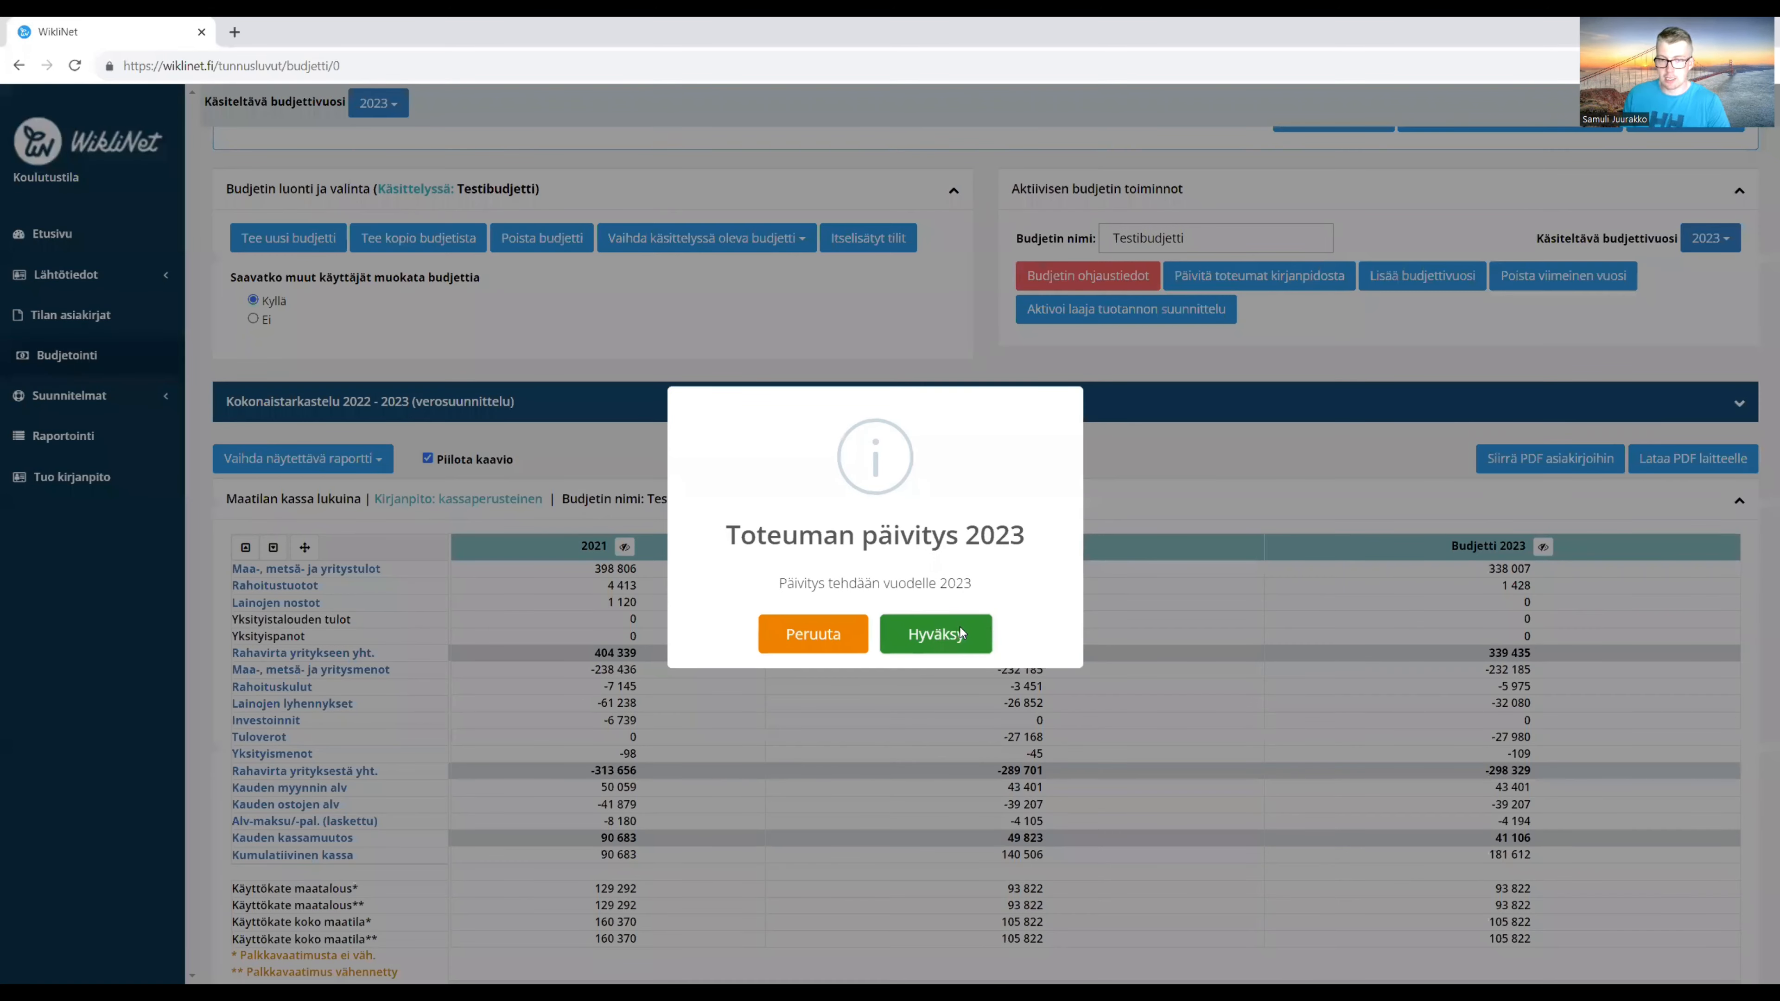
click(960, 633)
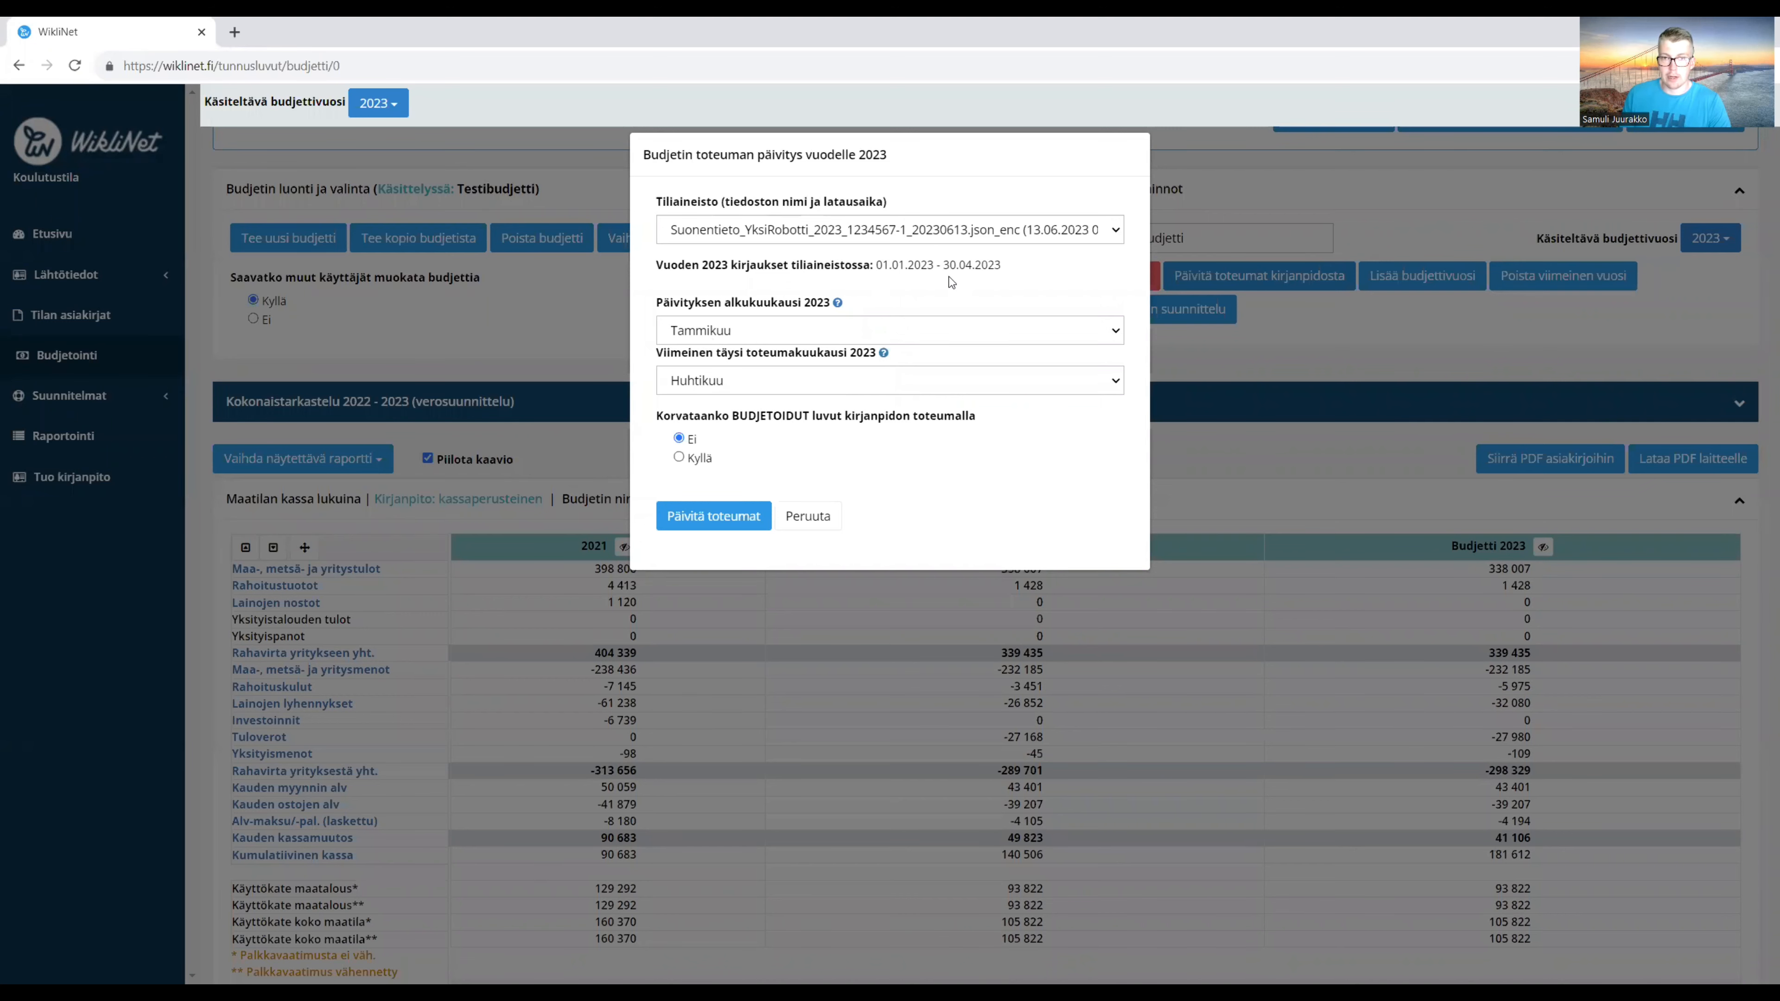
click(728, 517)
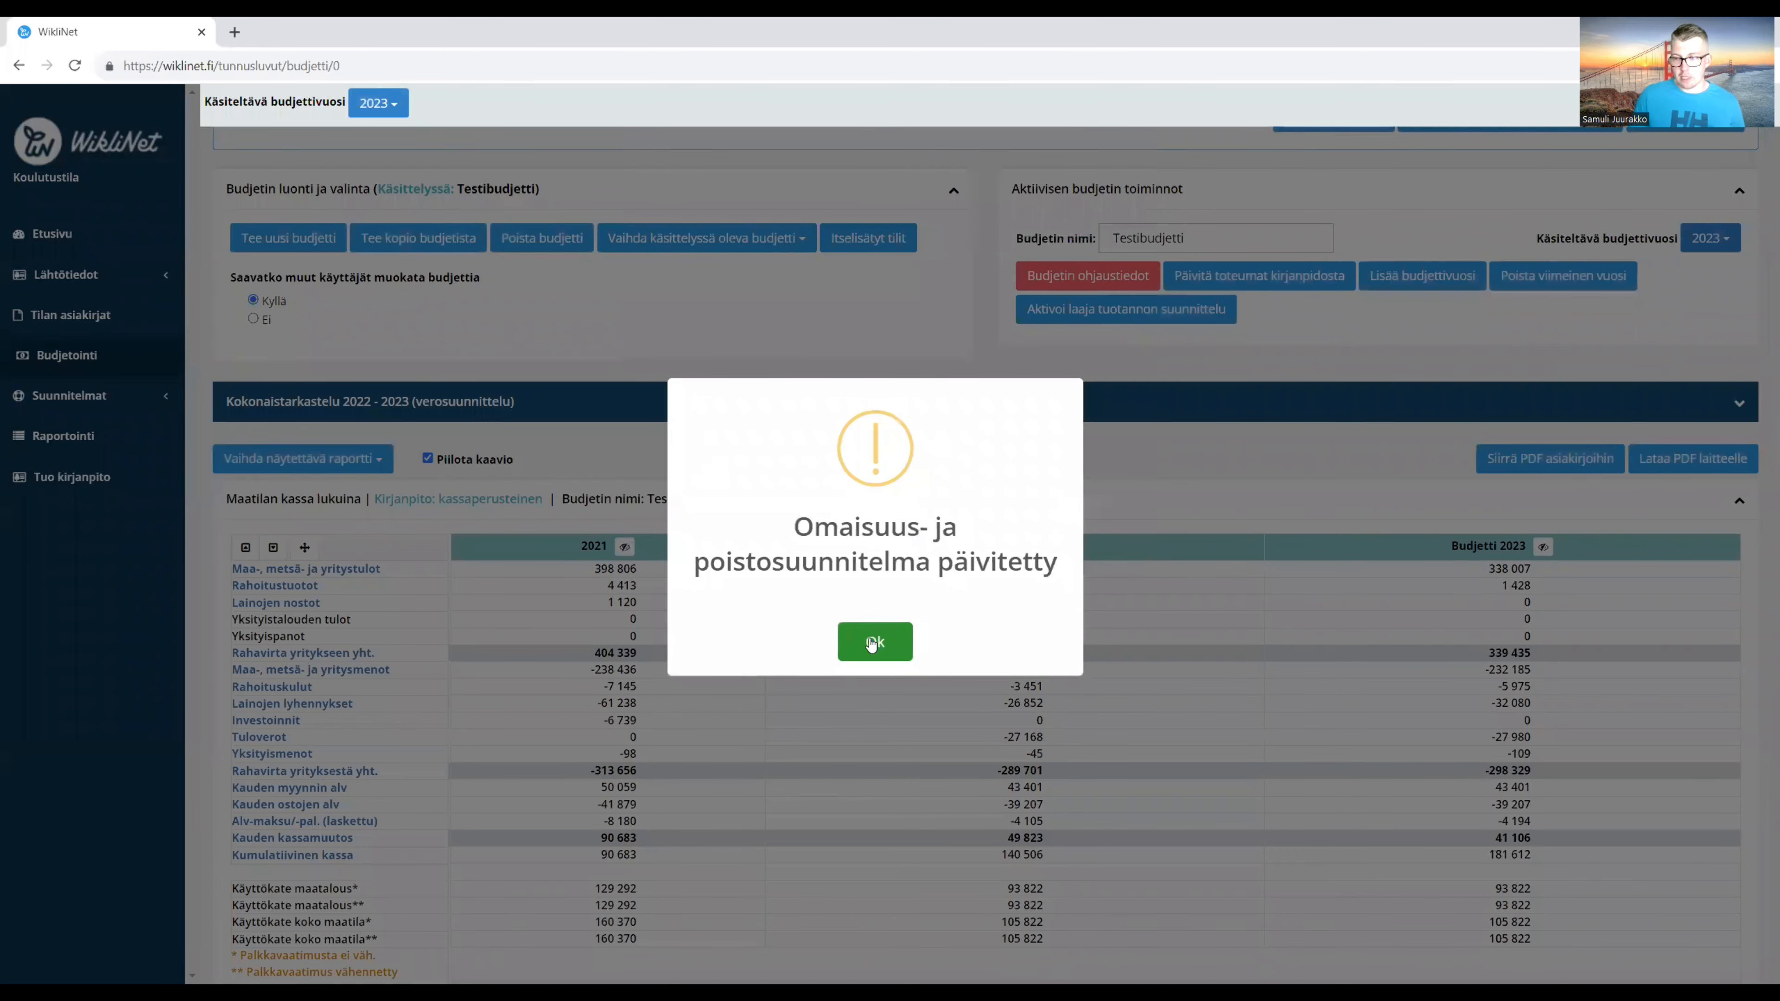
click(869, 642)
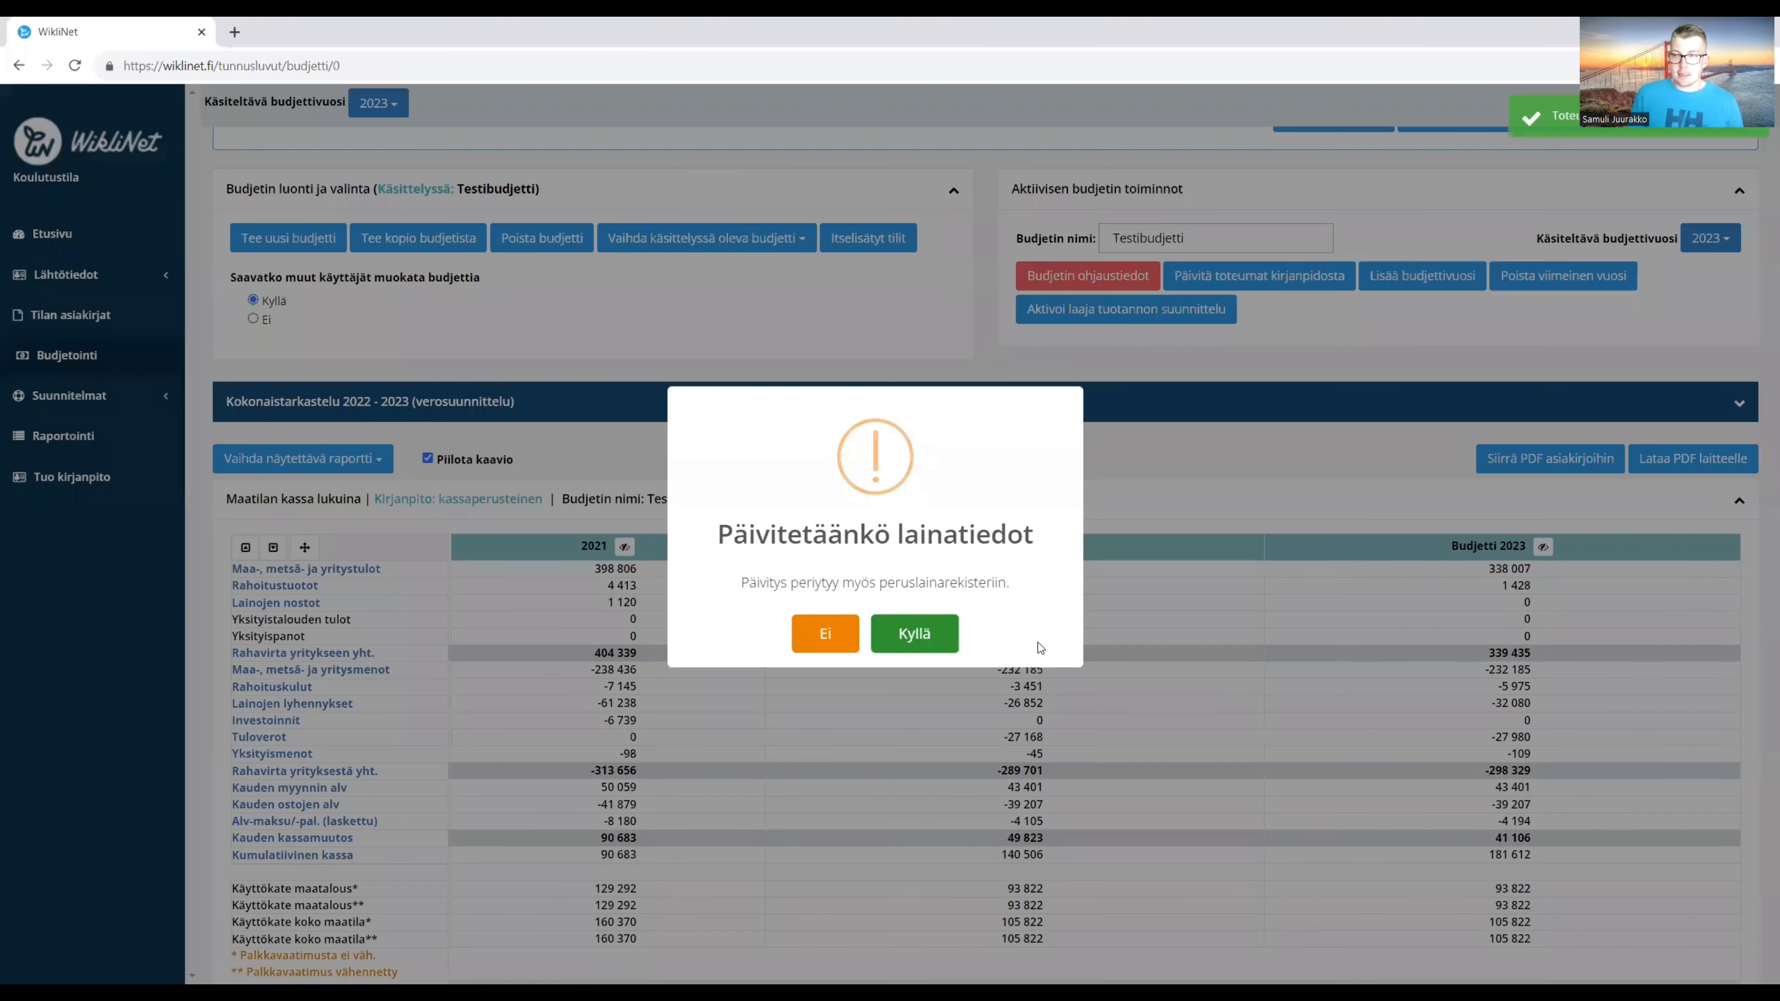
click(845, 646)
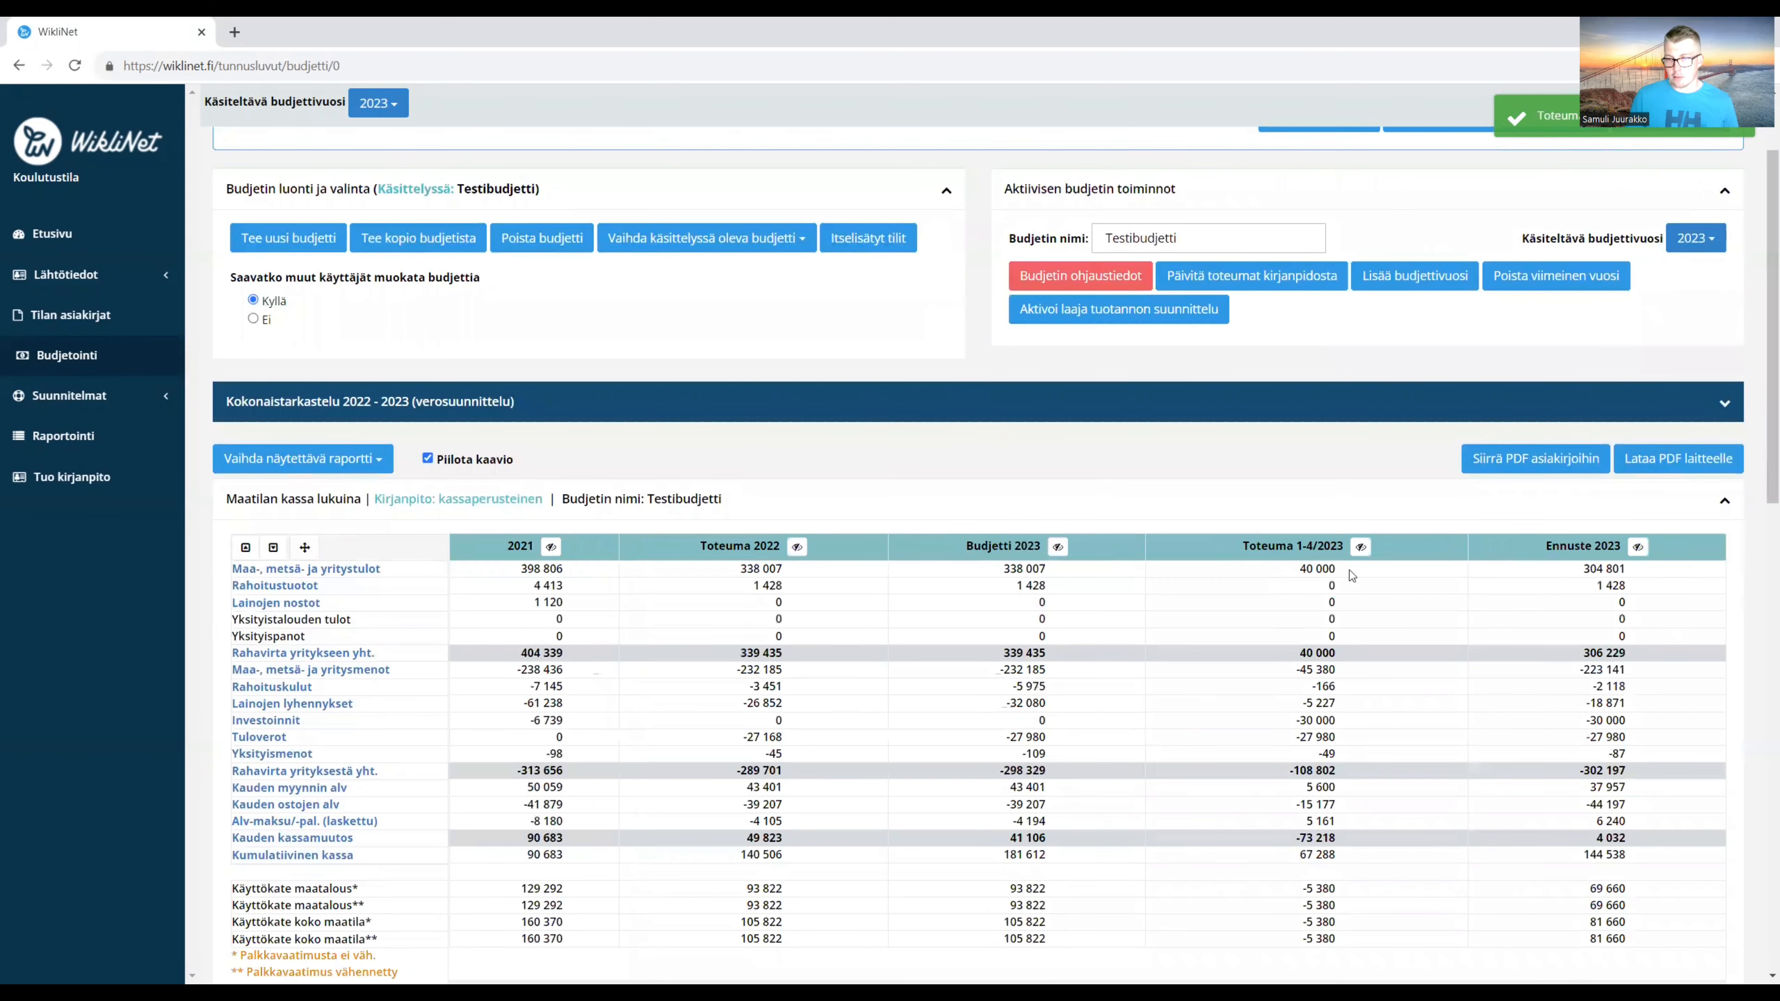
click(552, 548)
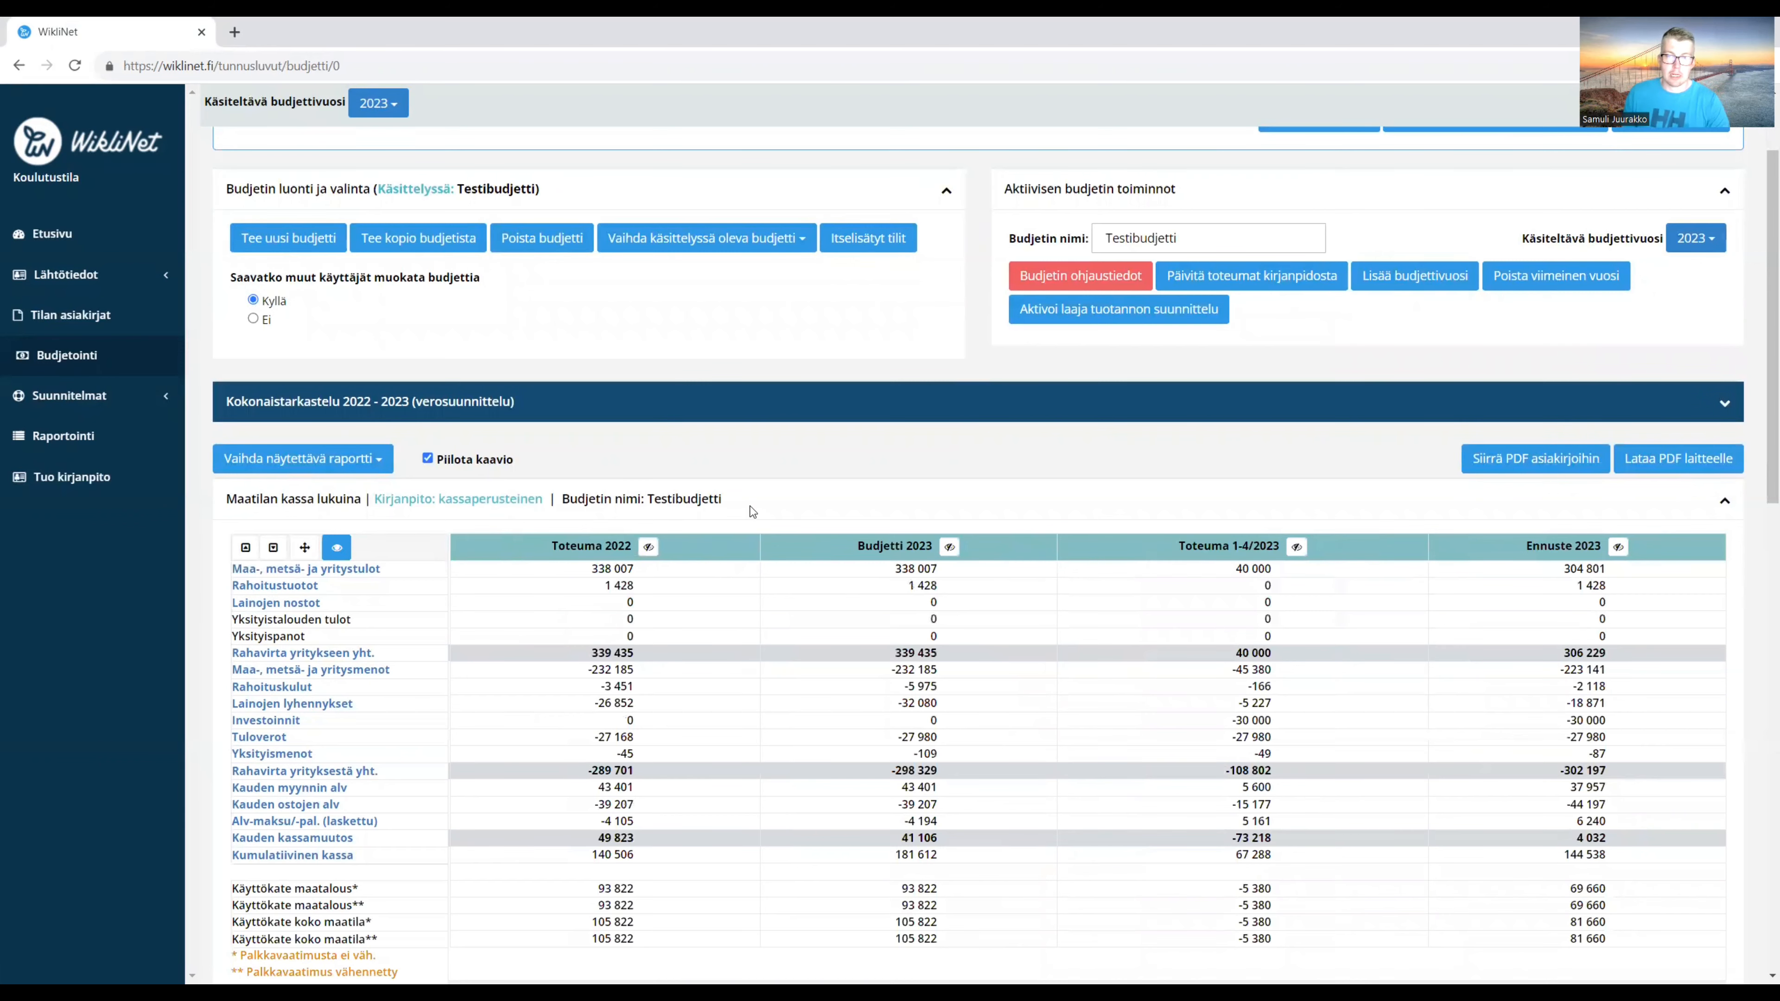
Copy the monthly actuals of income account 3011 Maito meijeriin alv 14% in Maatilan tulot 2023 into its monthly budget.
scroll(757, 508, down, 1)
scroll(762, 510, down, 4)
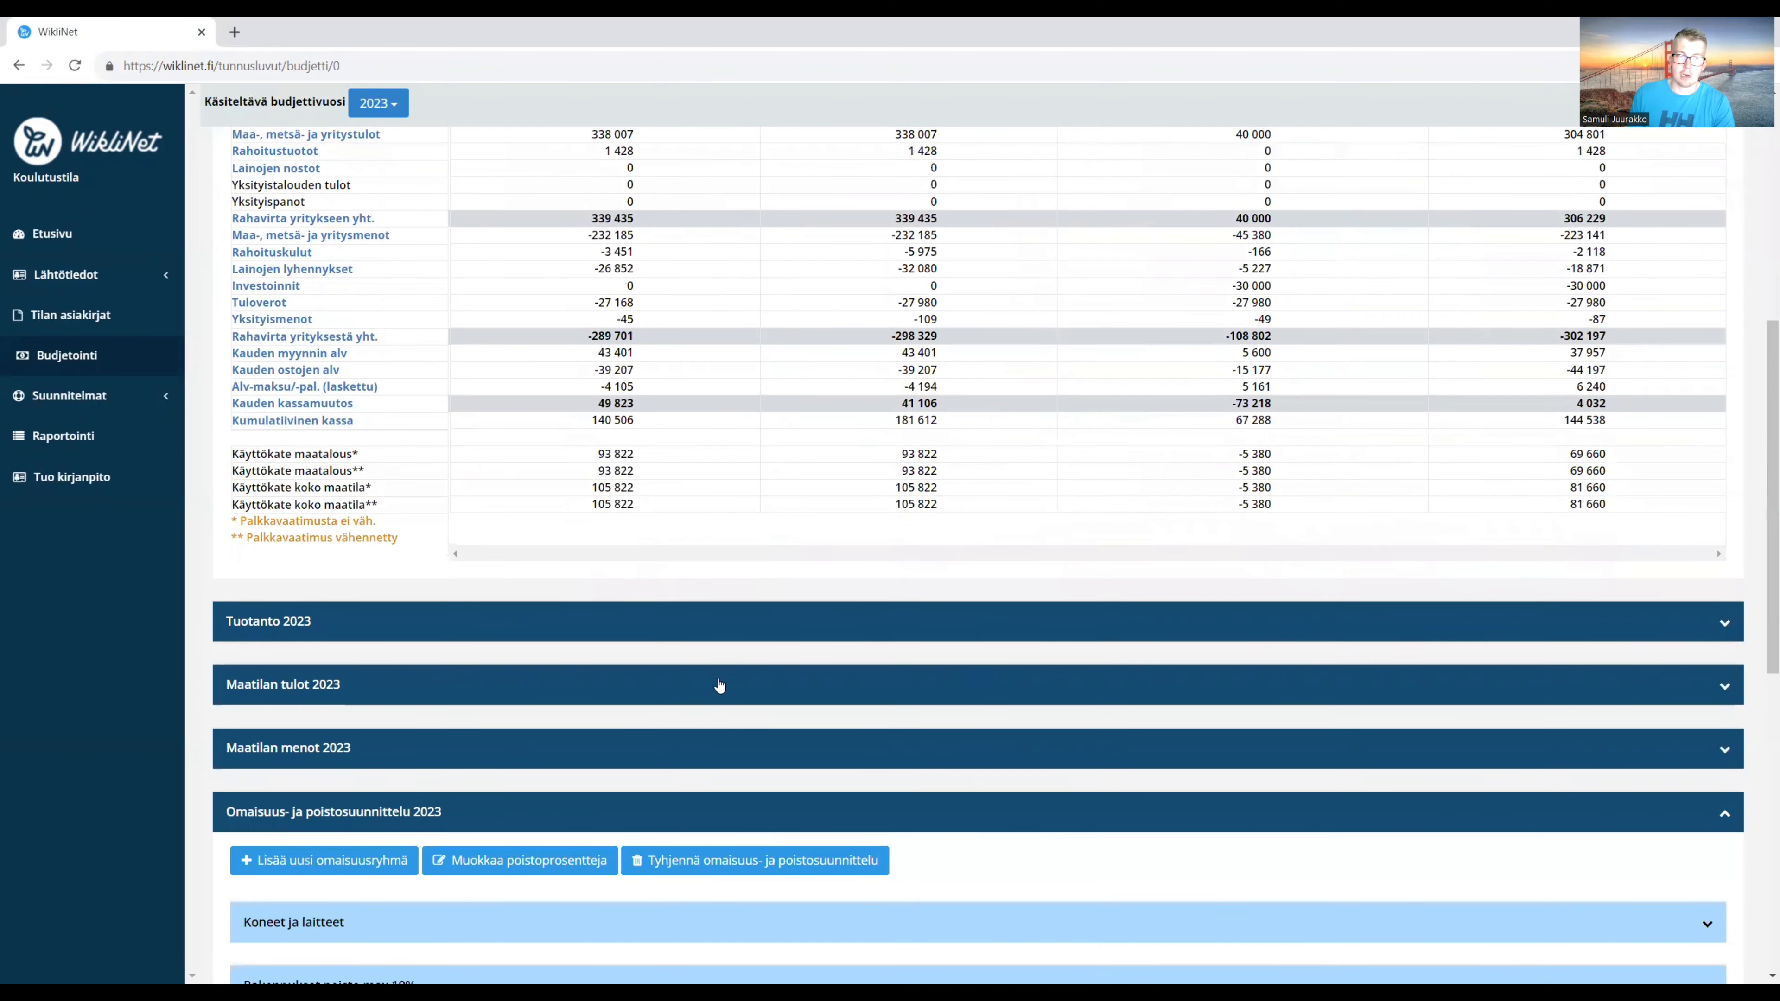
click(710, 698)
scroll(712, 700, down, 2)
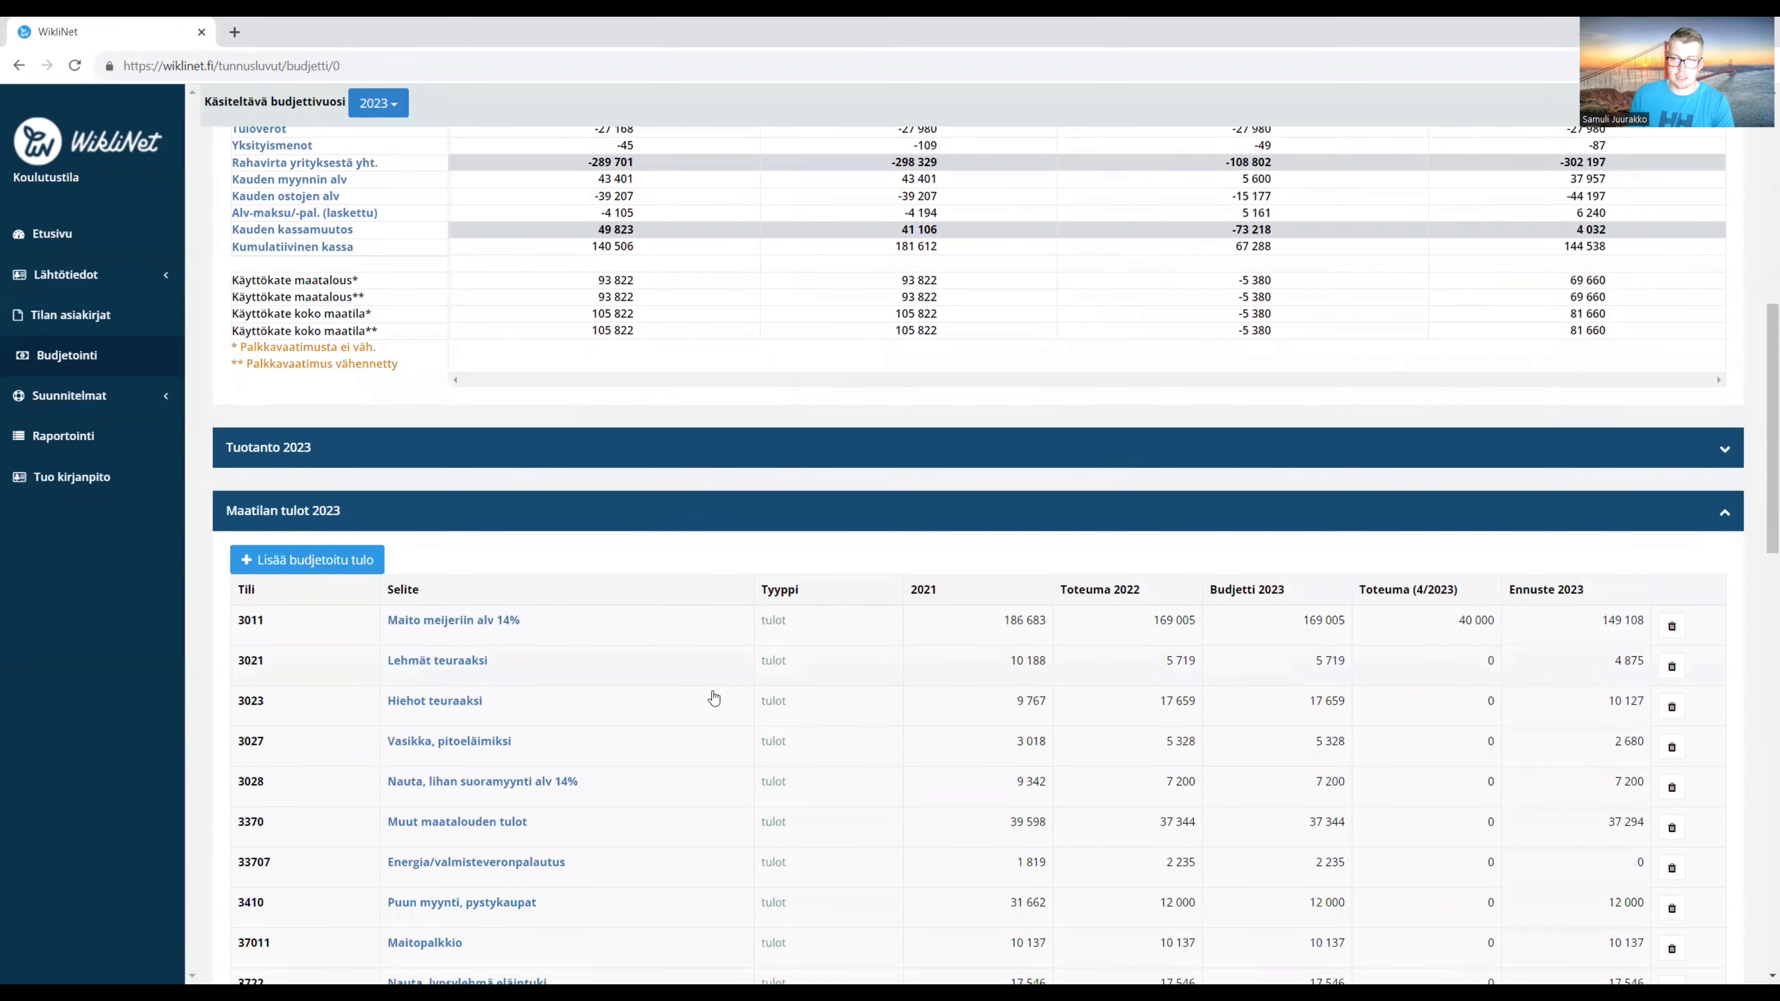
click(483, 628)
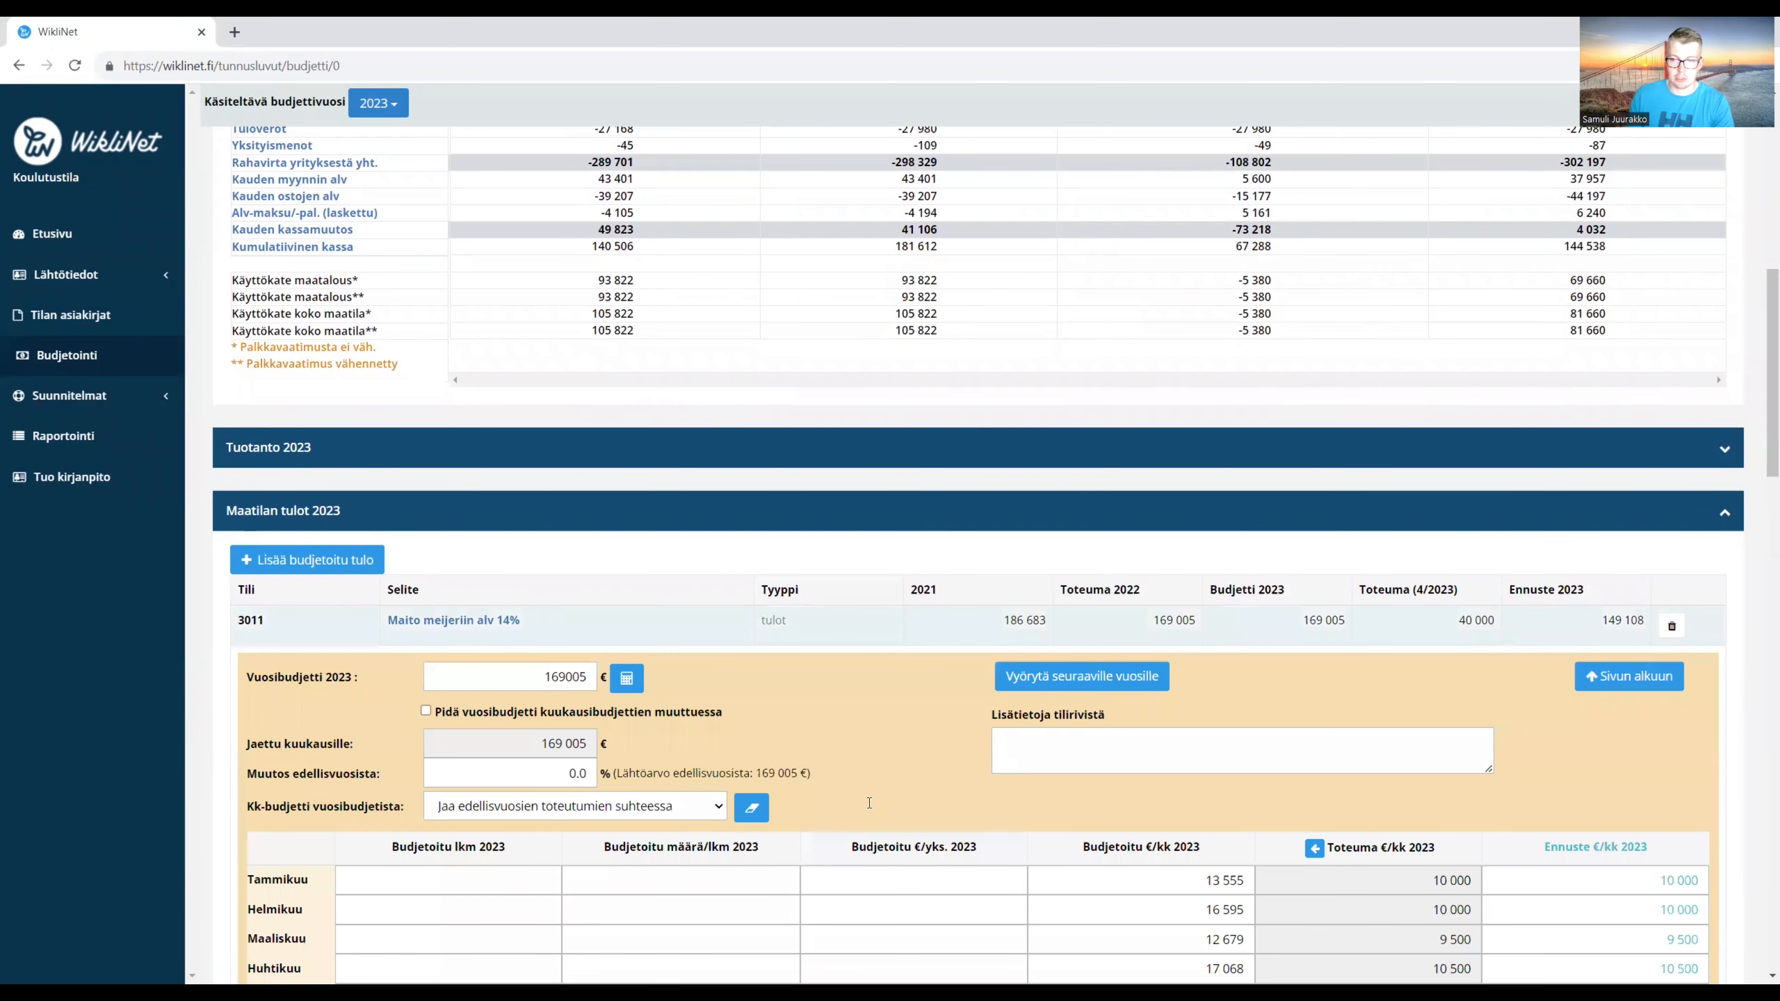
scroll(1478, 711, down, 3)
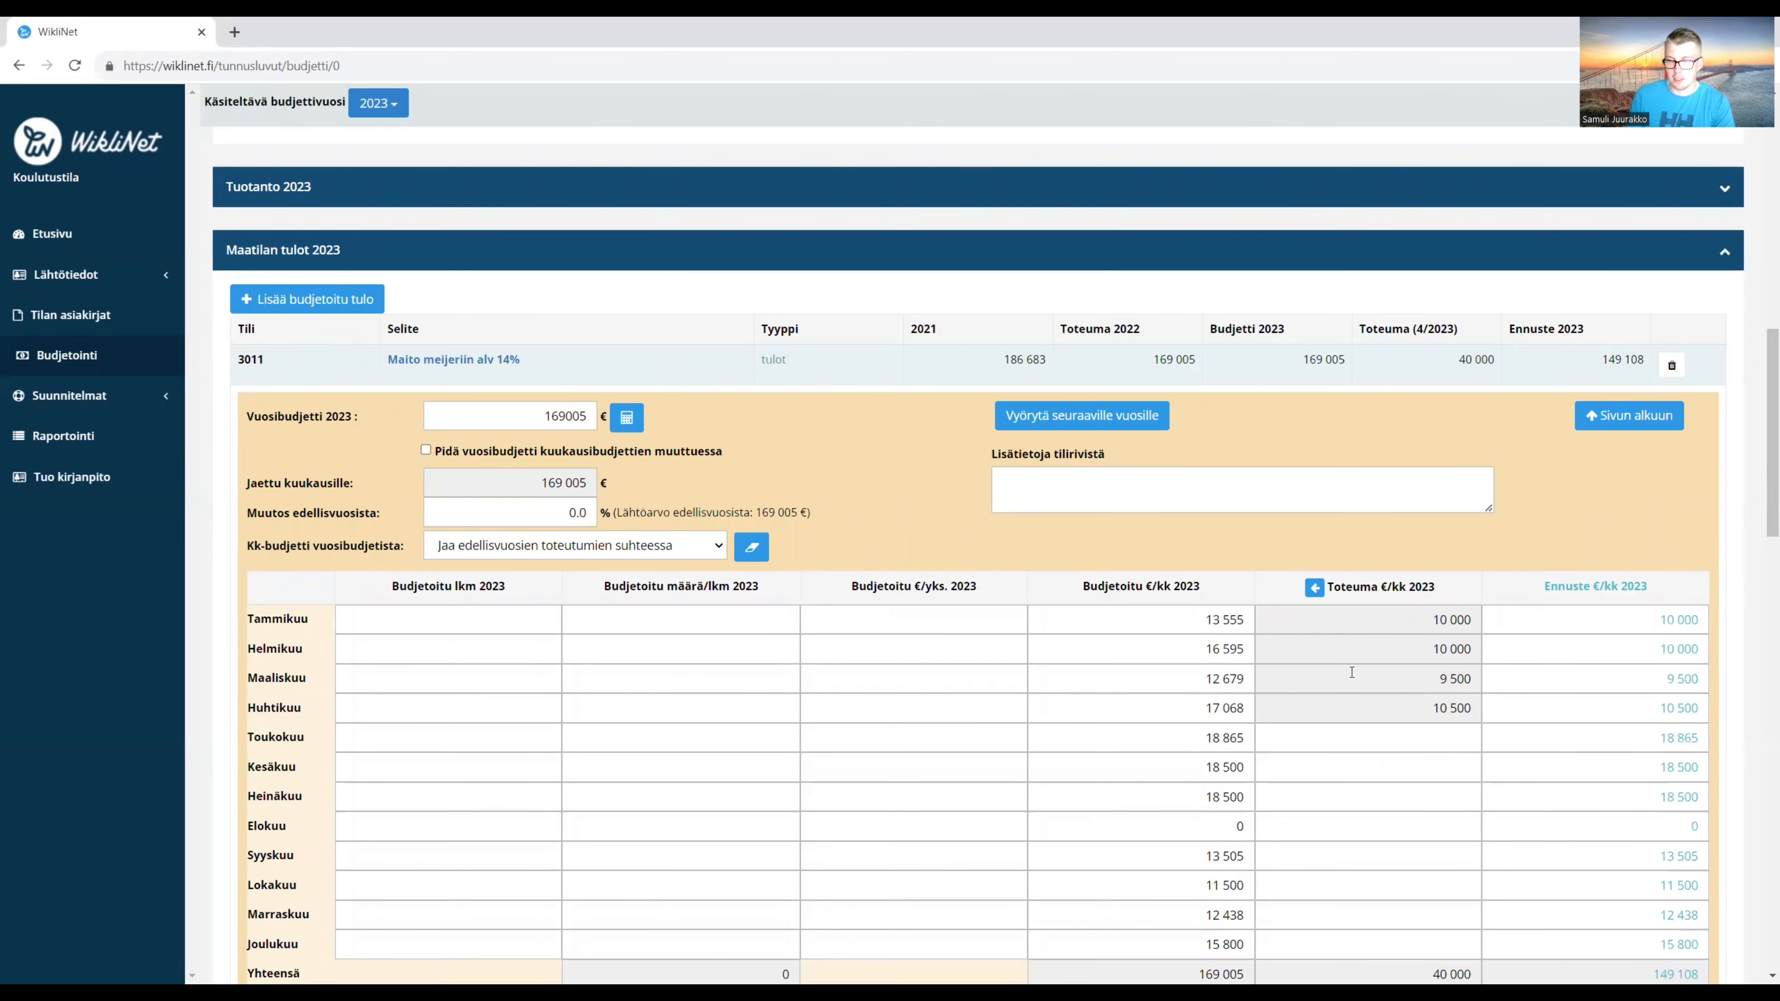
scroll(1176, 736, down, 1)
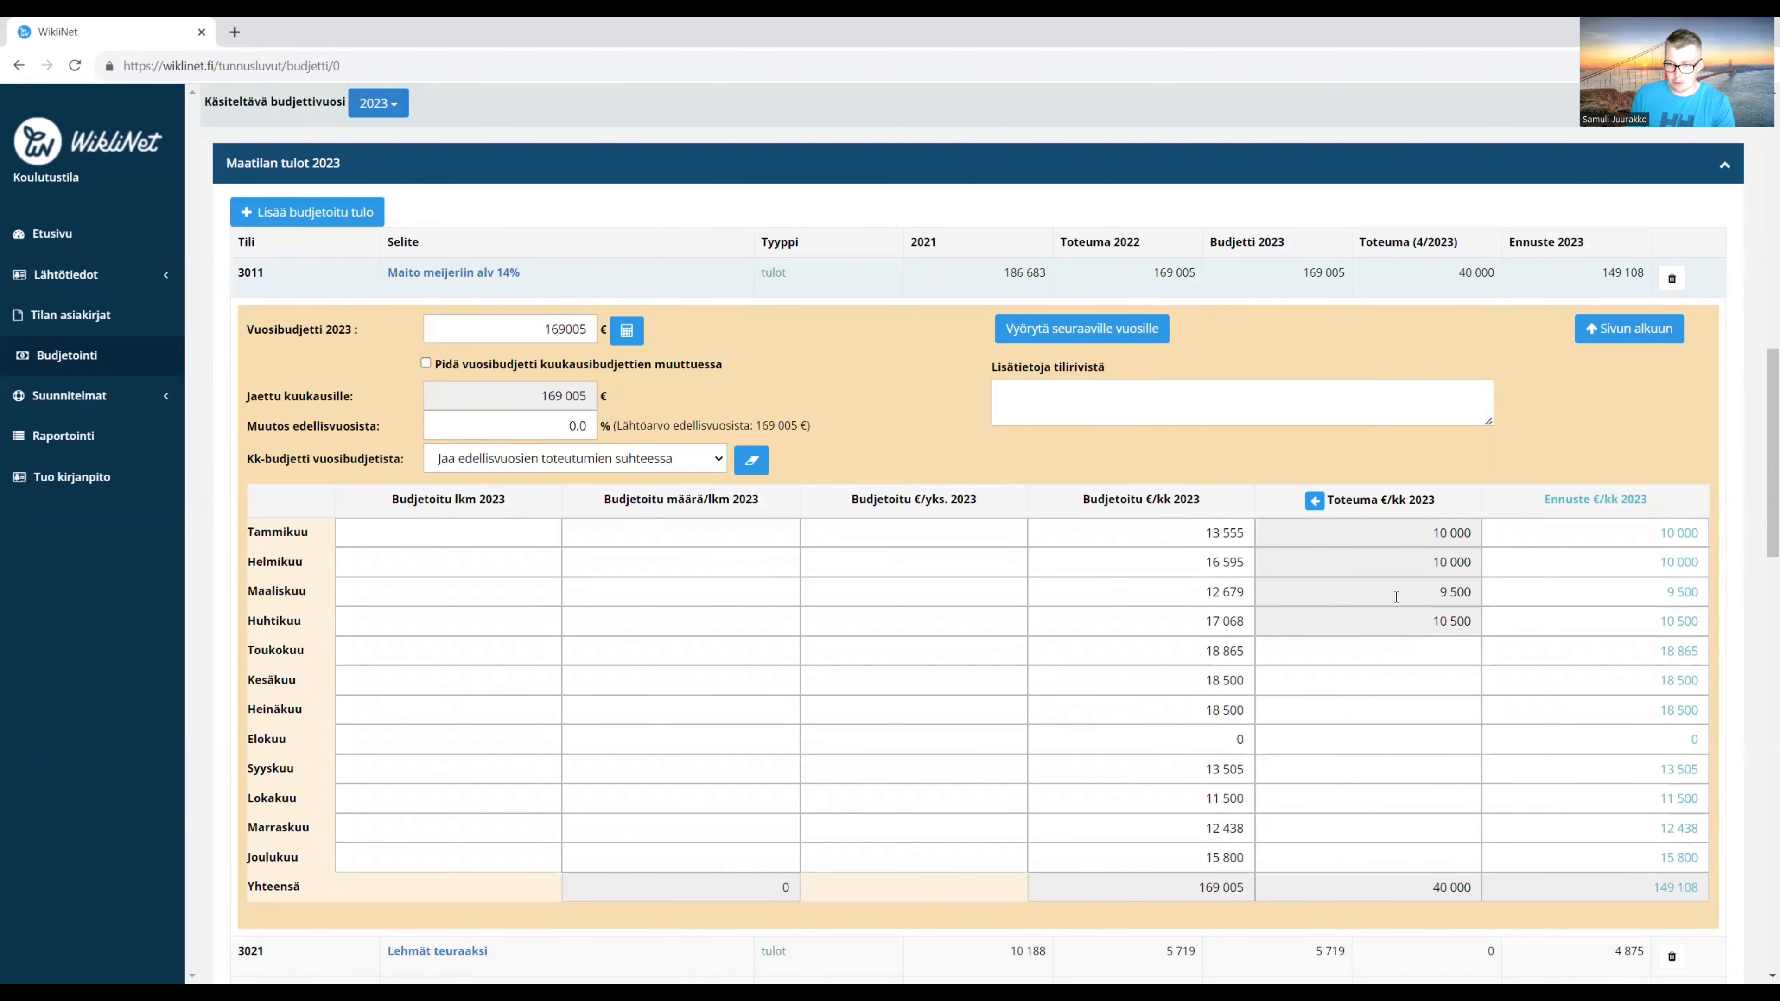
click(1311, 501)
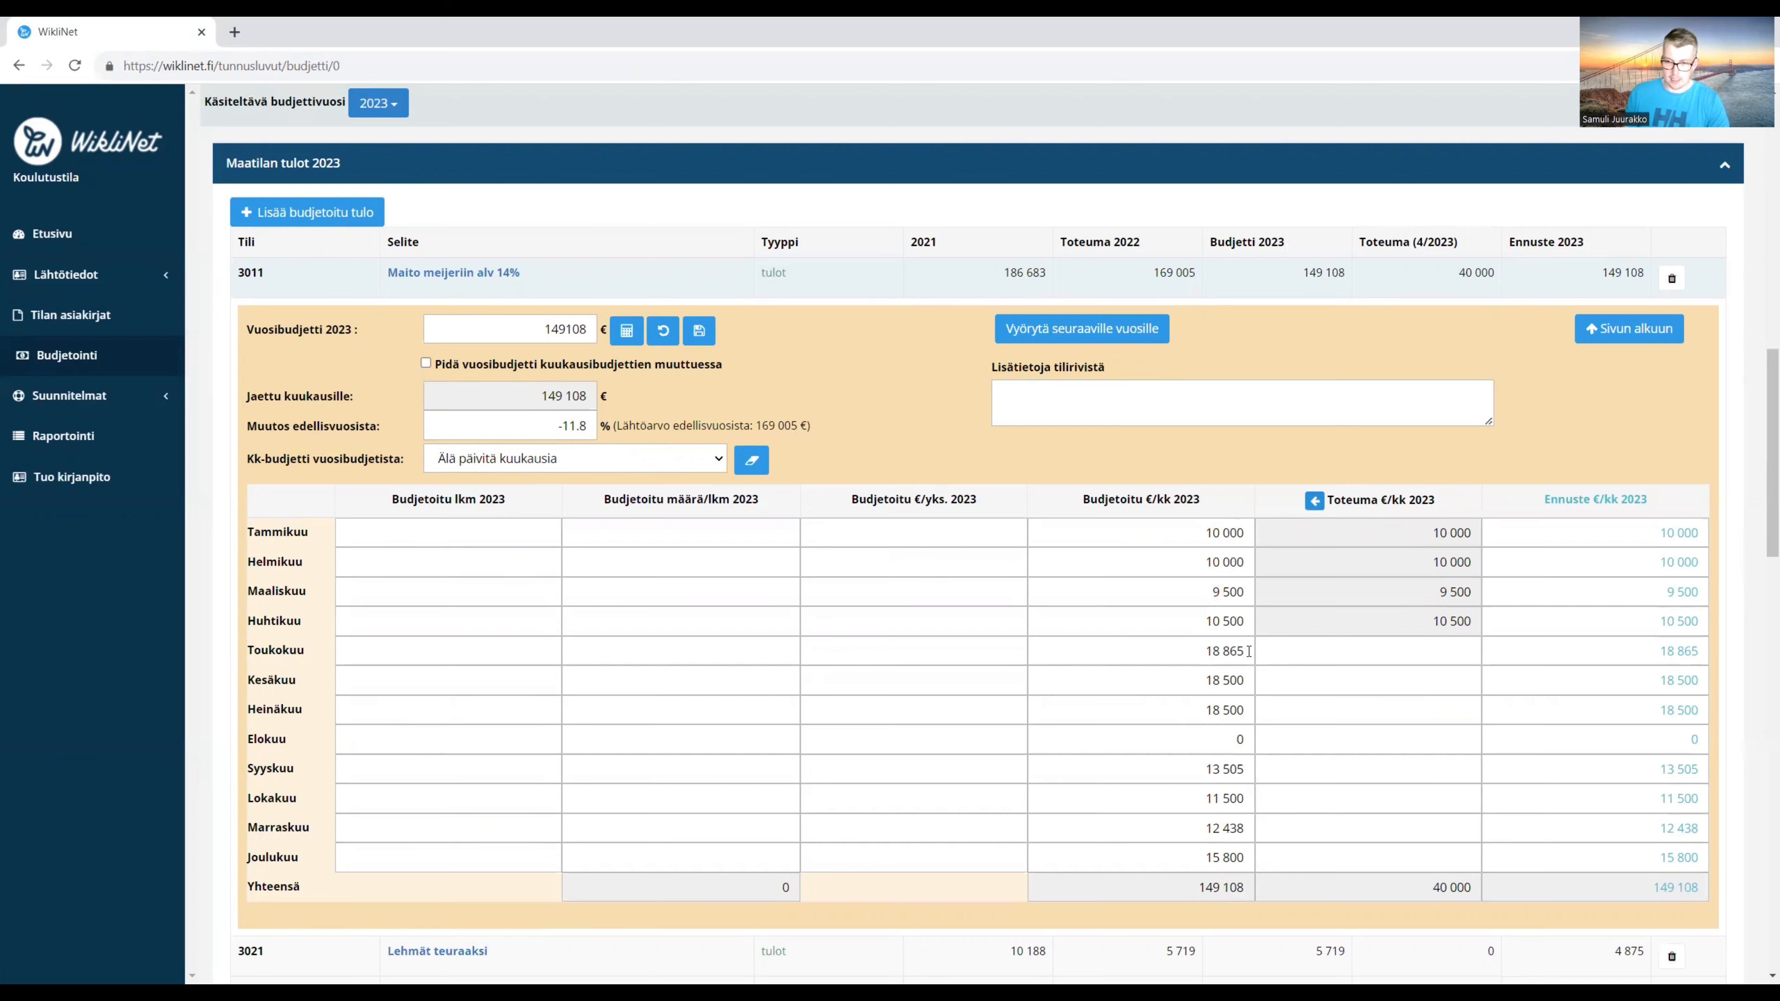
Set the Toukokuu 2023 budget of Maito meijeriin alv 14% to 15000 €.
drag(1247, 652, 1190, 653)
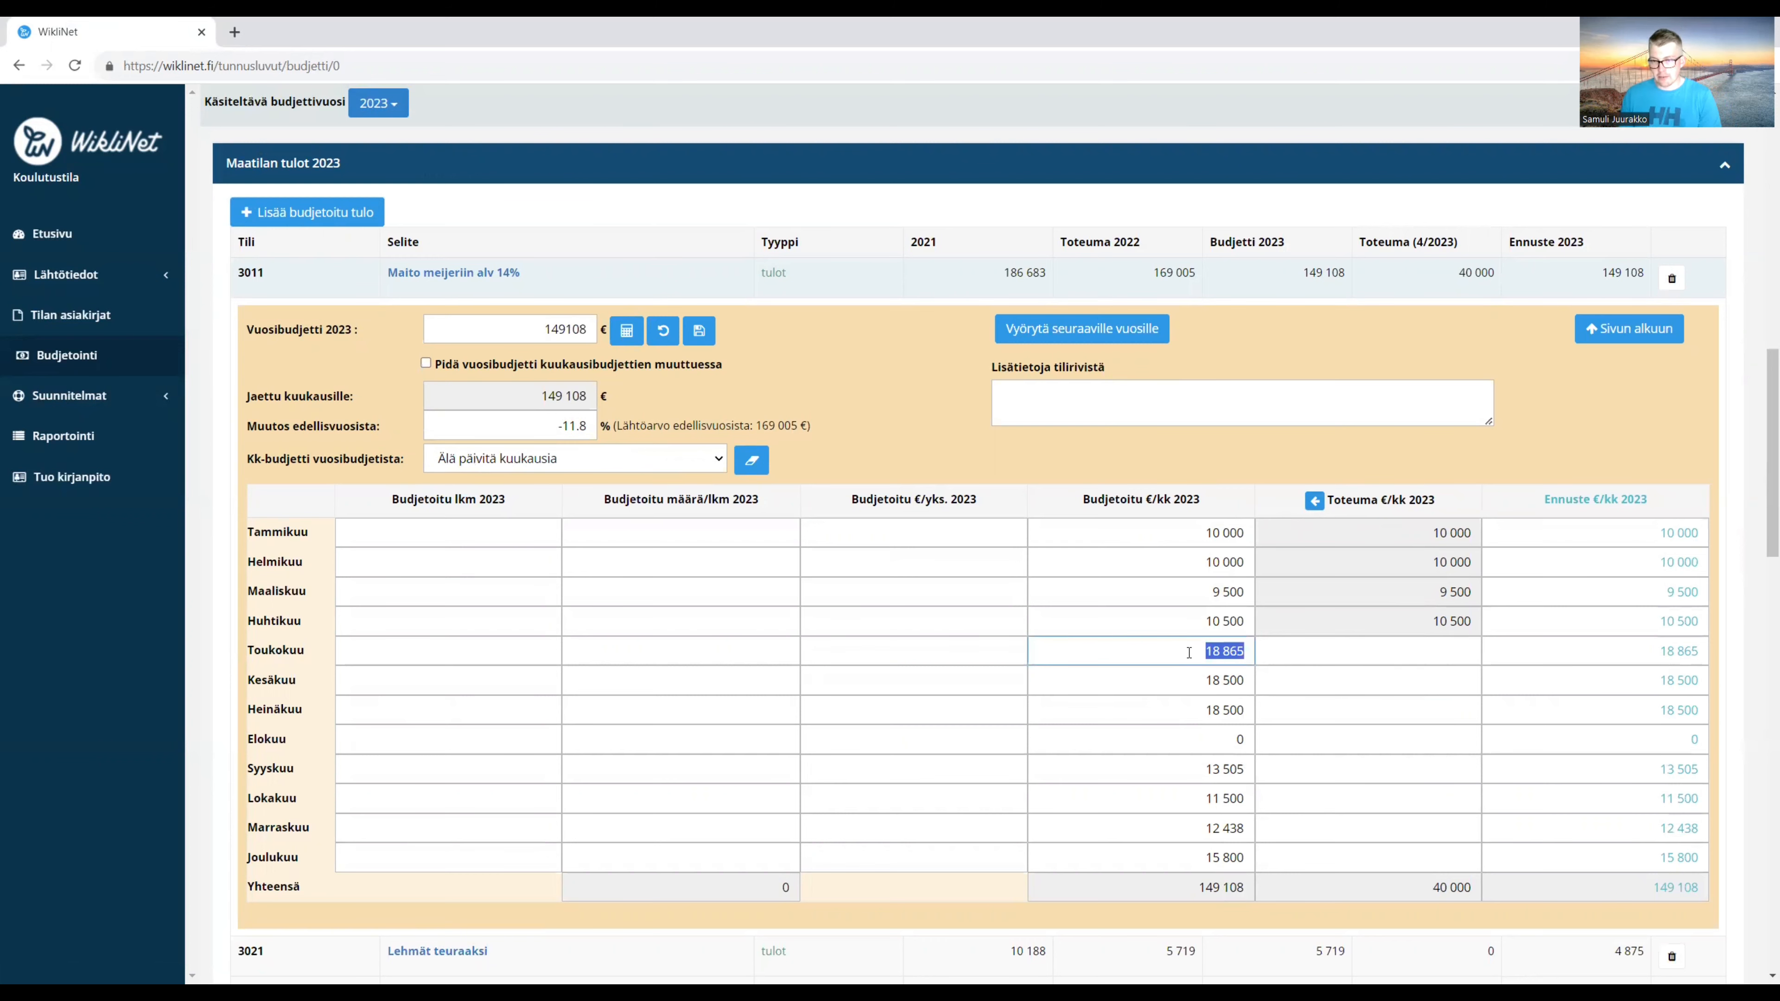
text(15000)
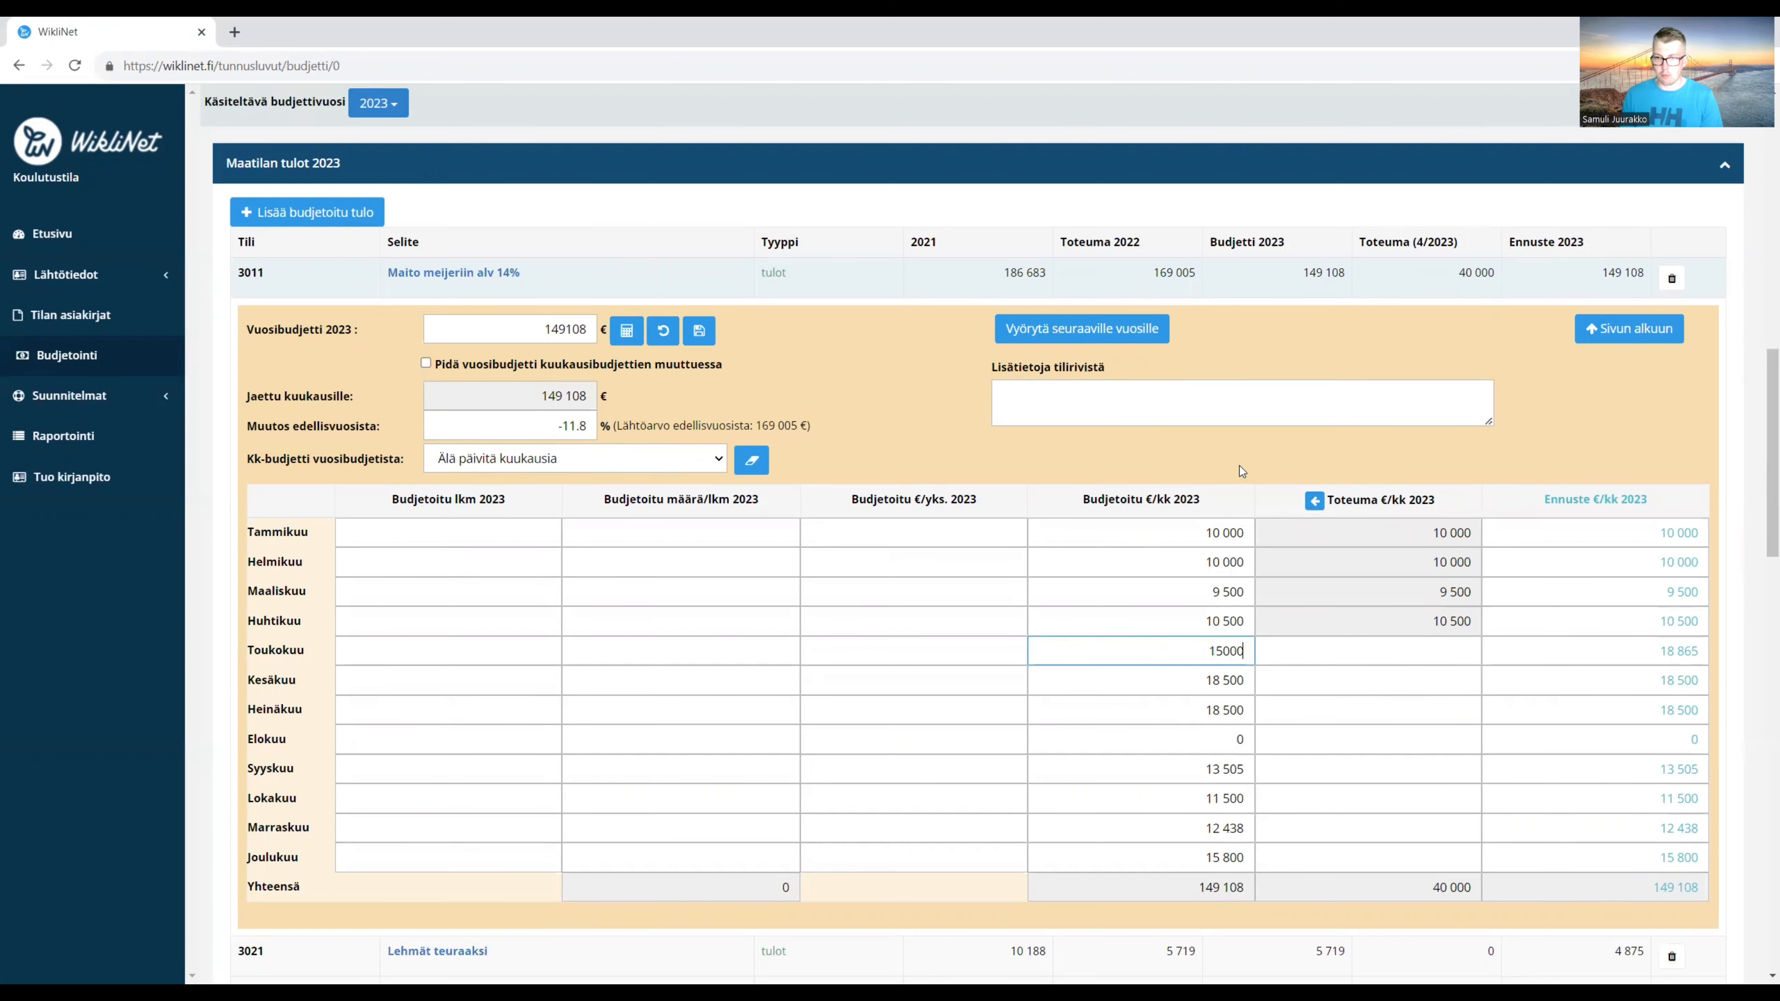
key(Return)
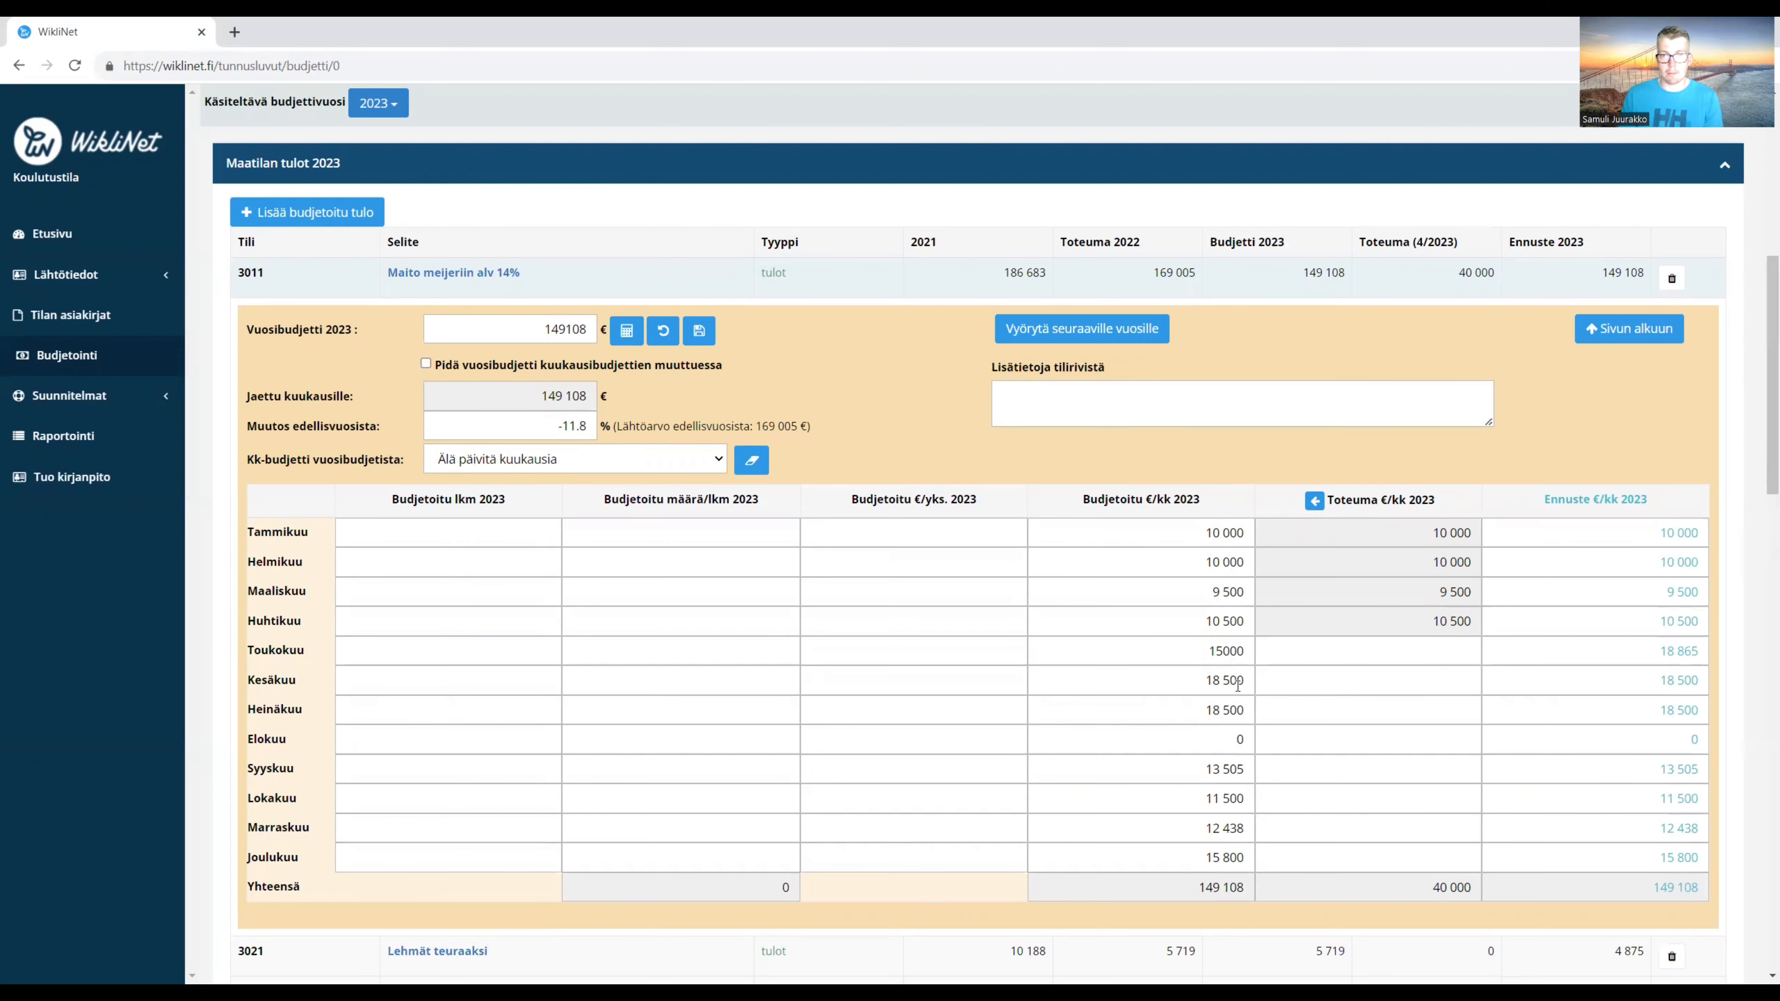
Budget Kesäkuu milk income with a count of 60, an amount of 800 each and 0.51 € per unit, and collapse the account.
click(542, 676)
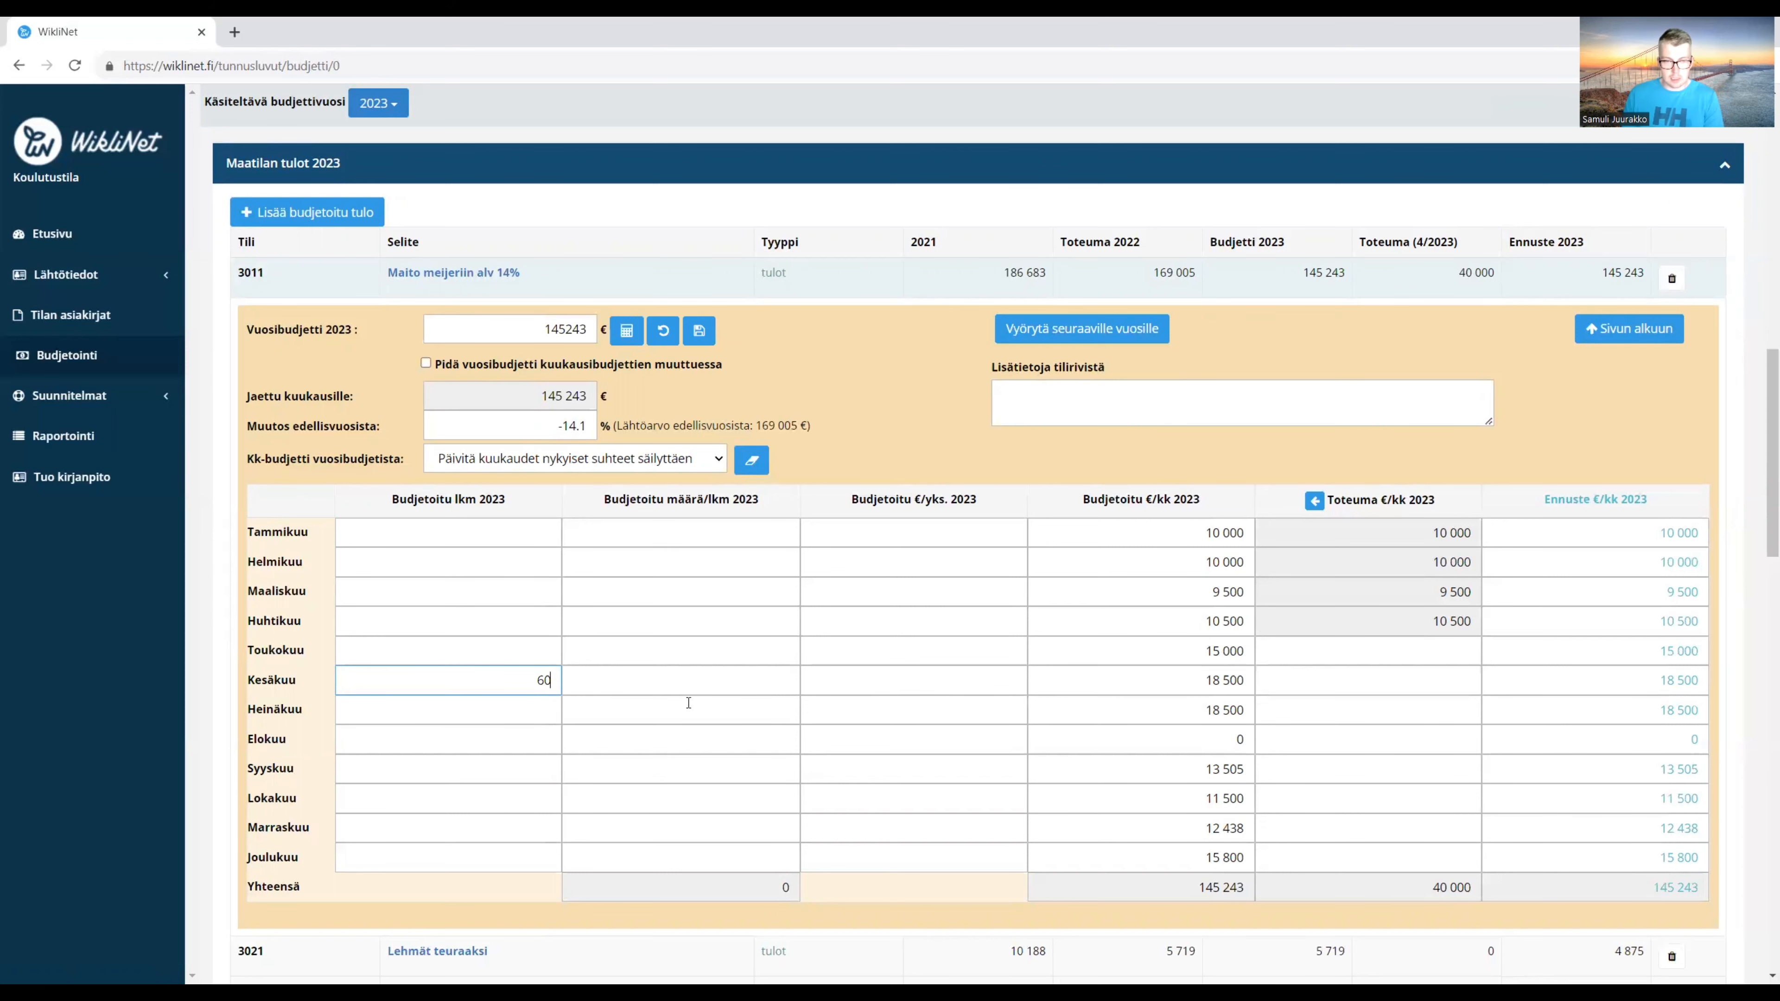
key(Tab)
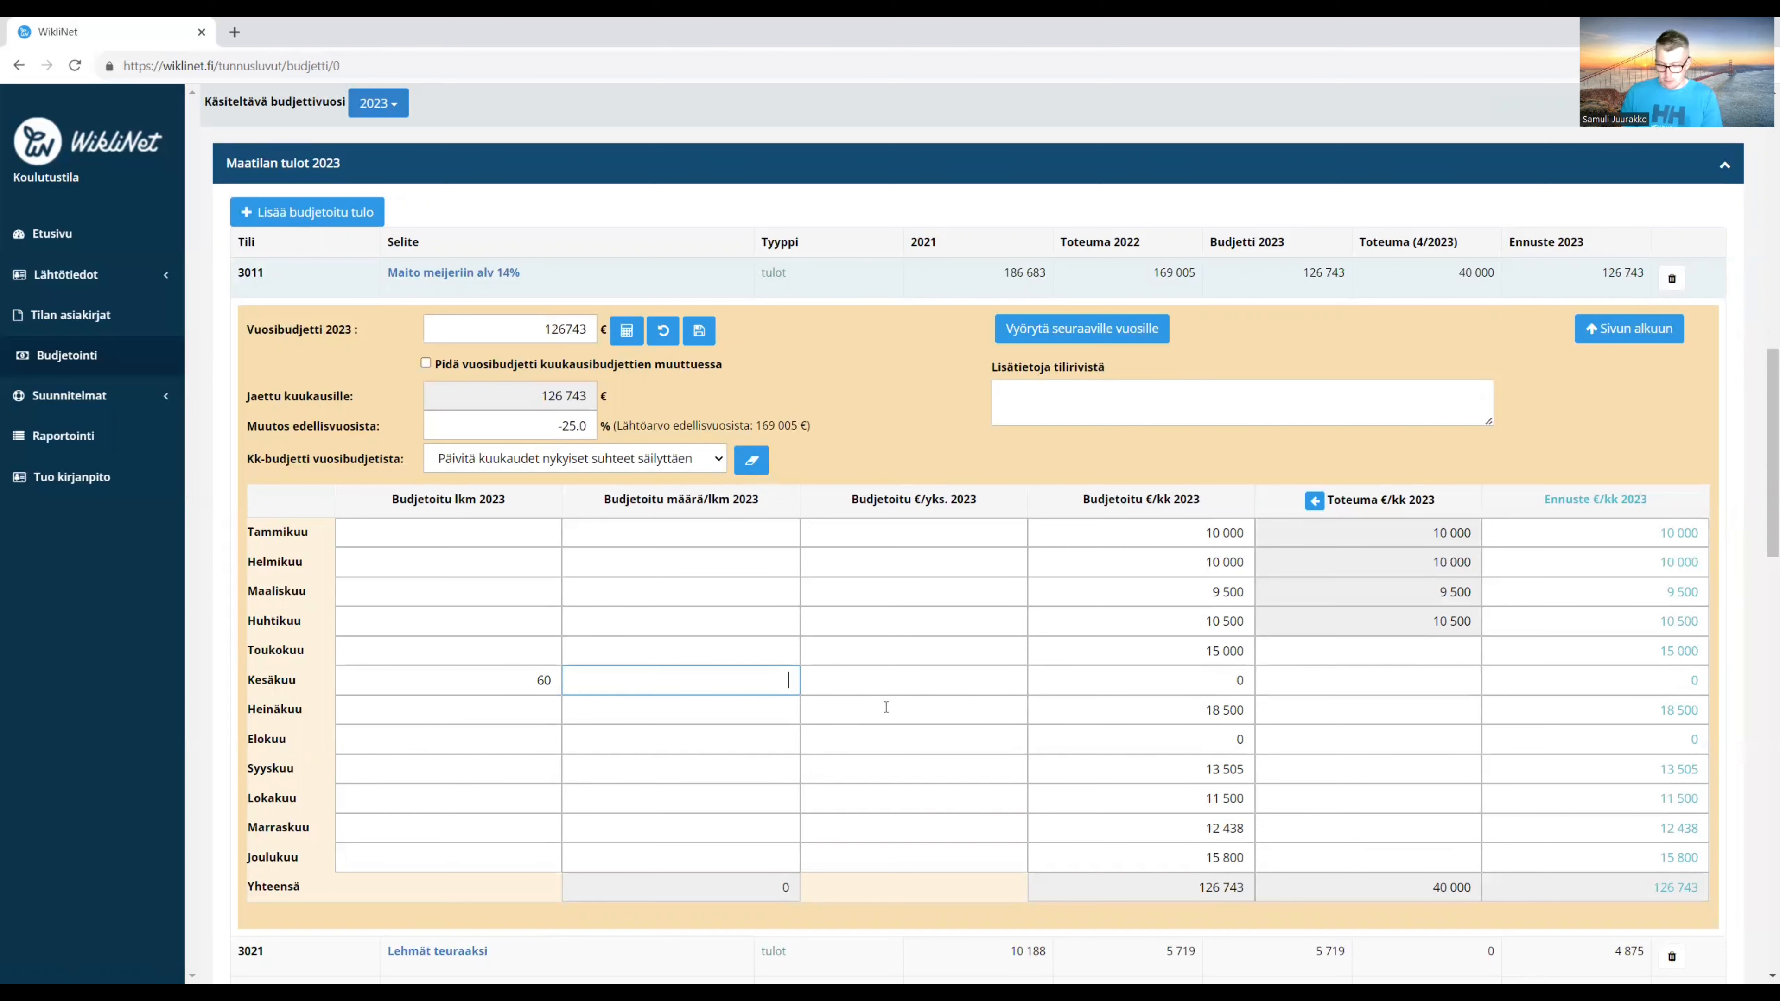
text(800)
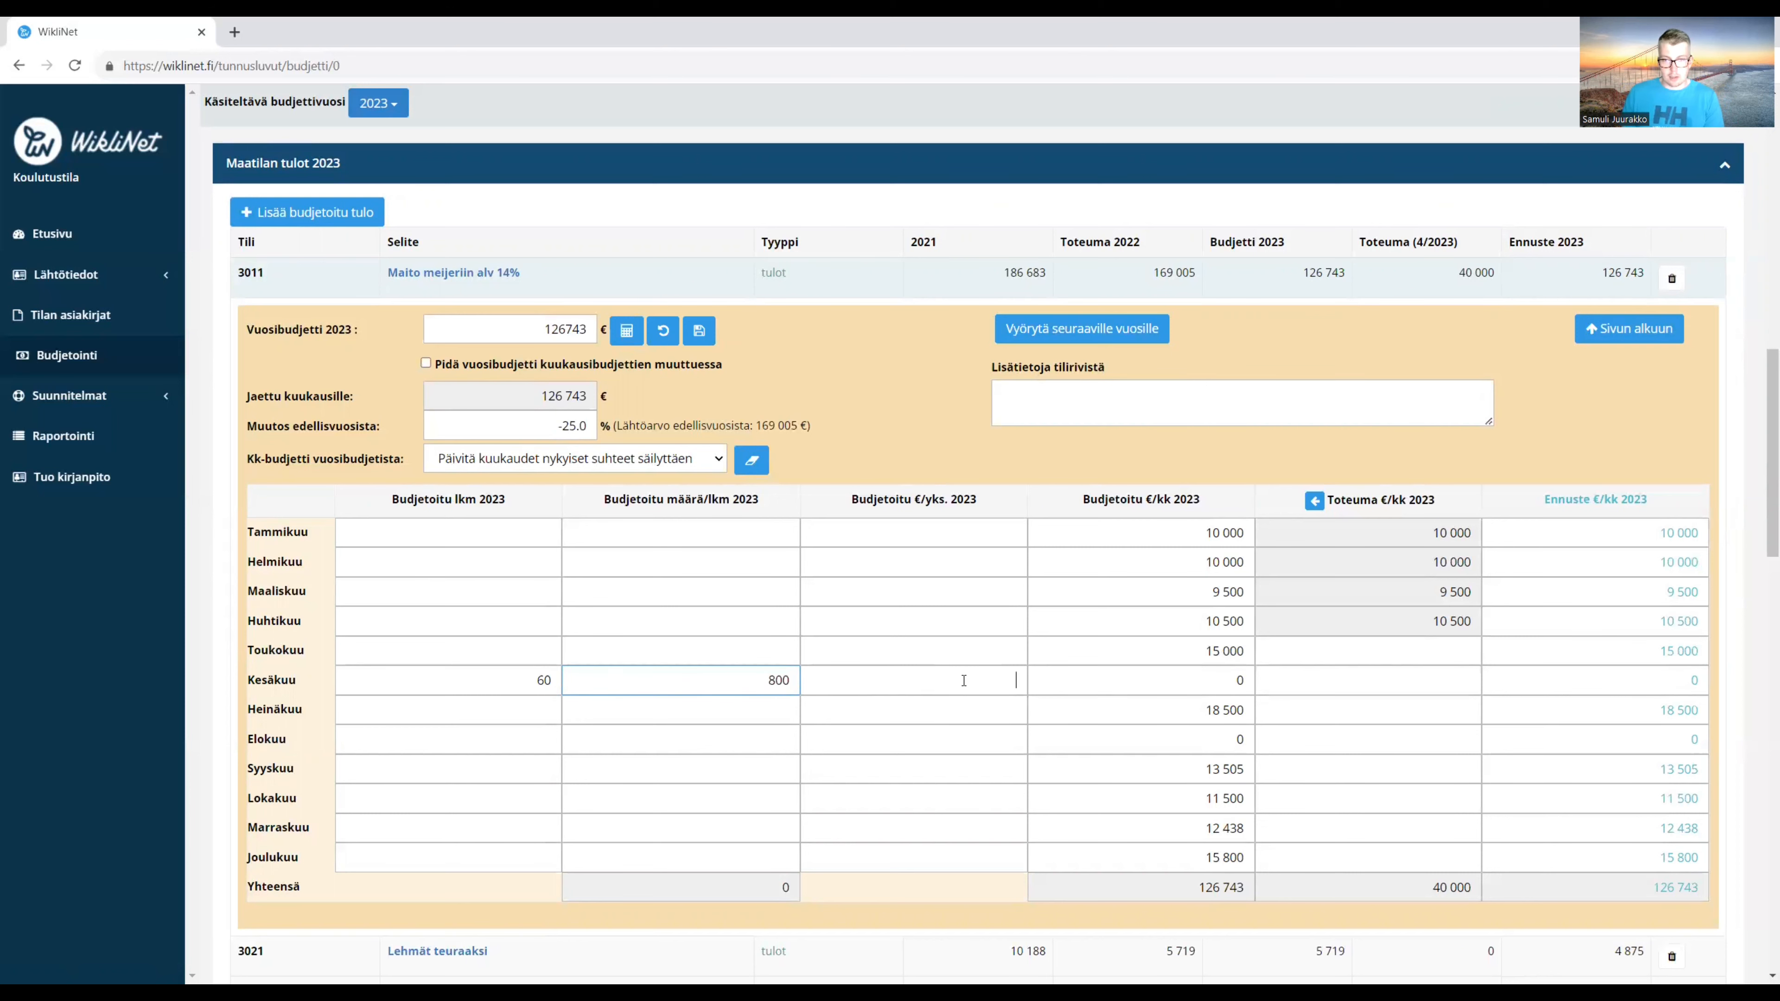
click(964, 680)
text(0.51)
click(1242, 693)
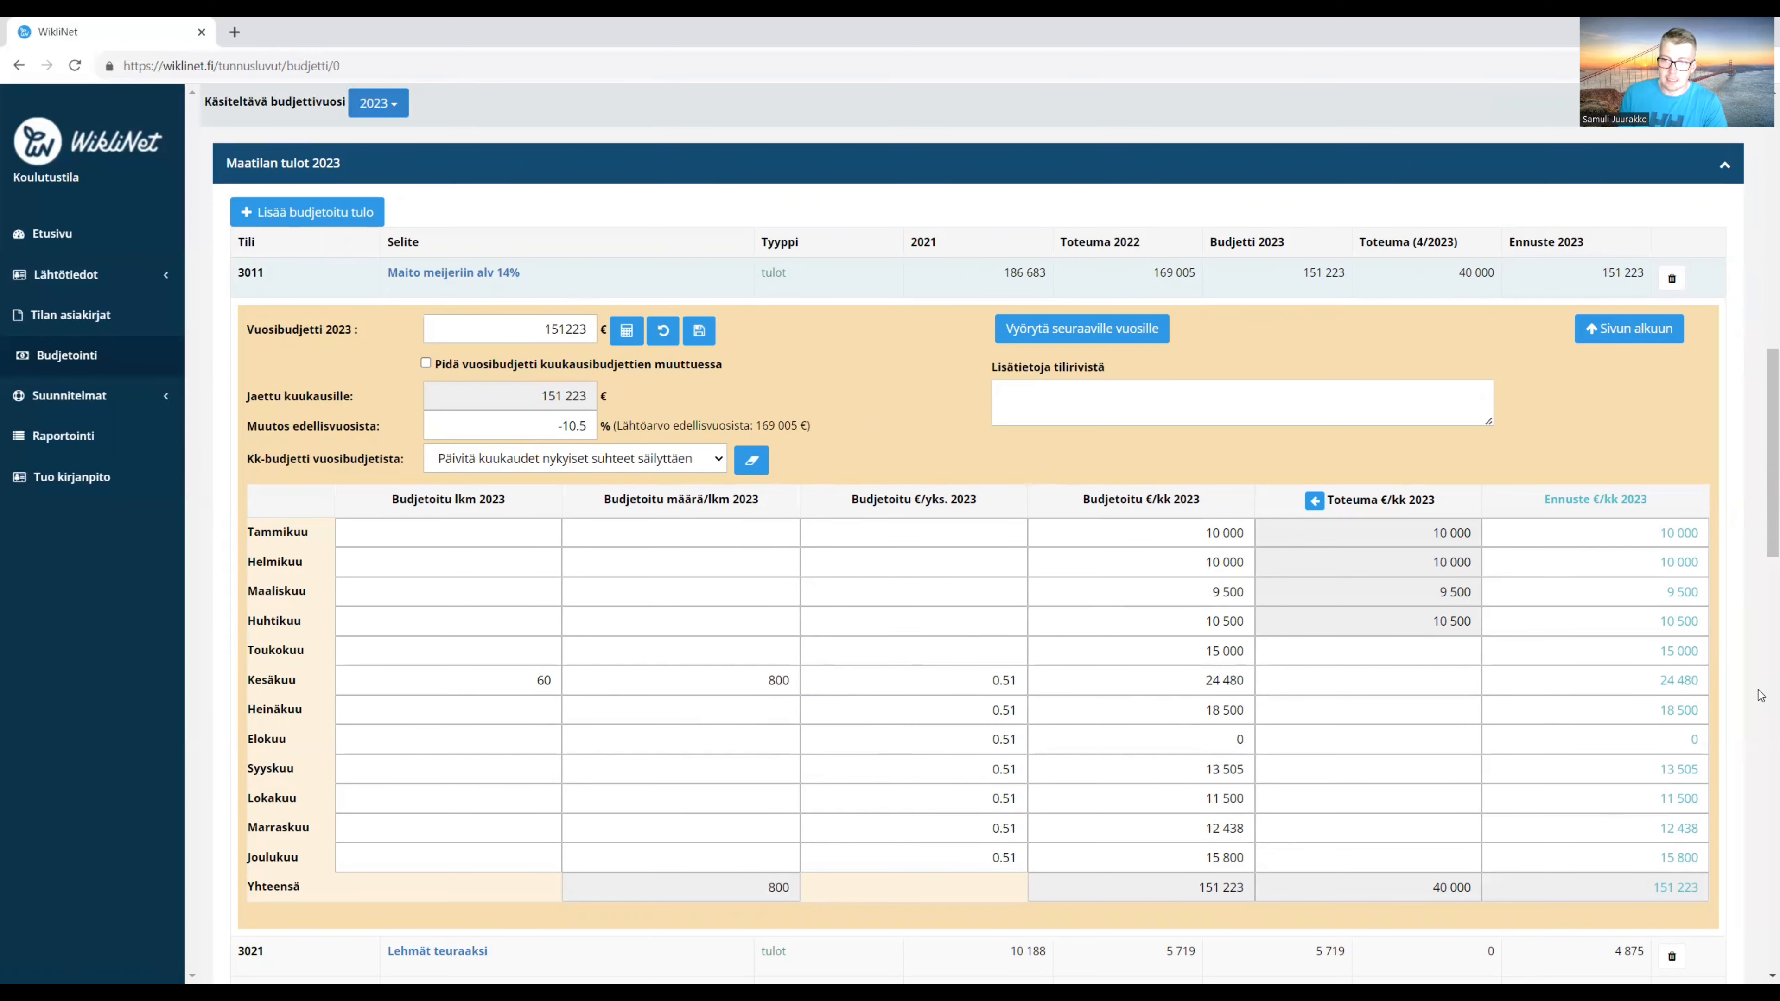
click(469, 277)
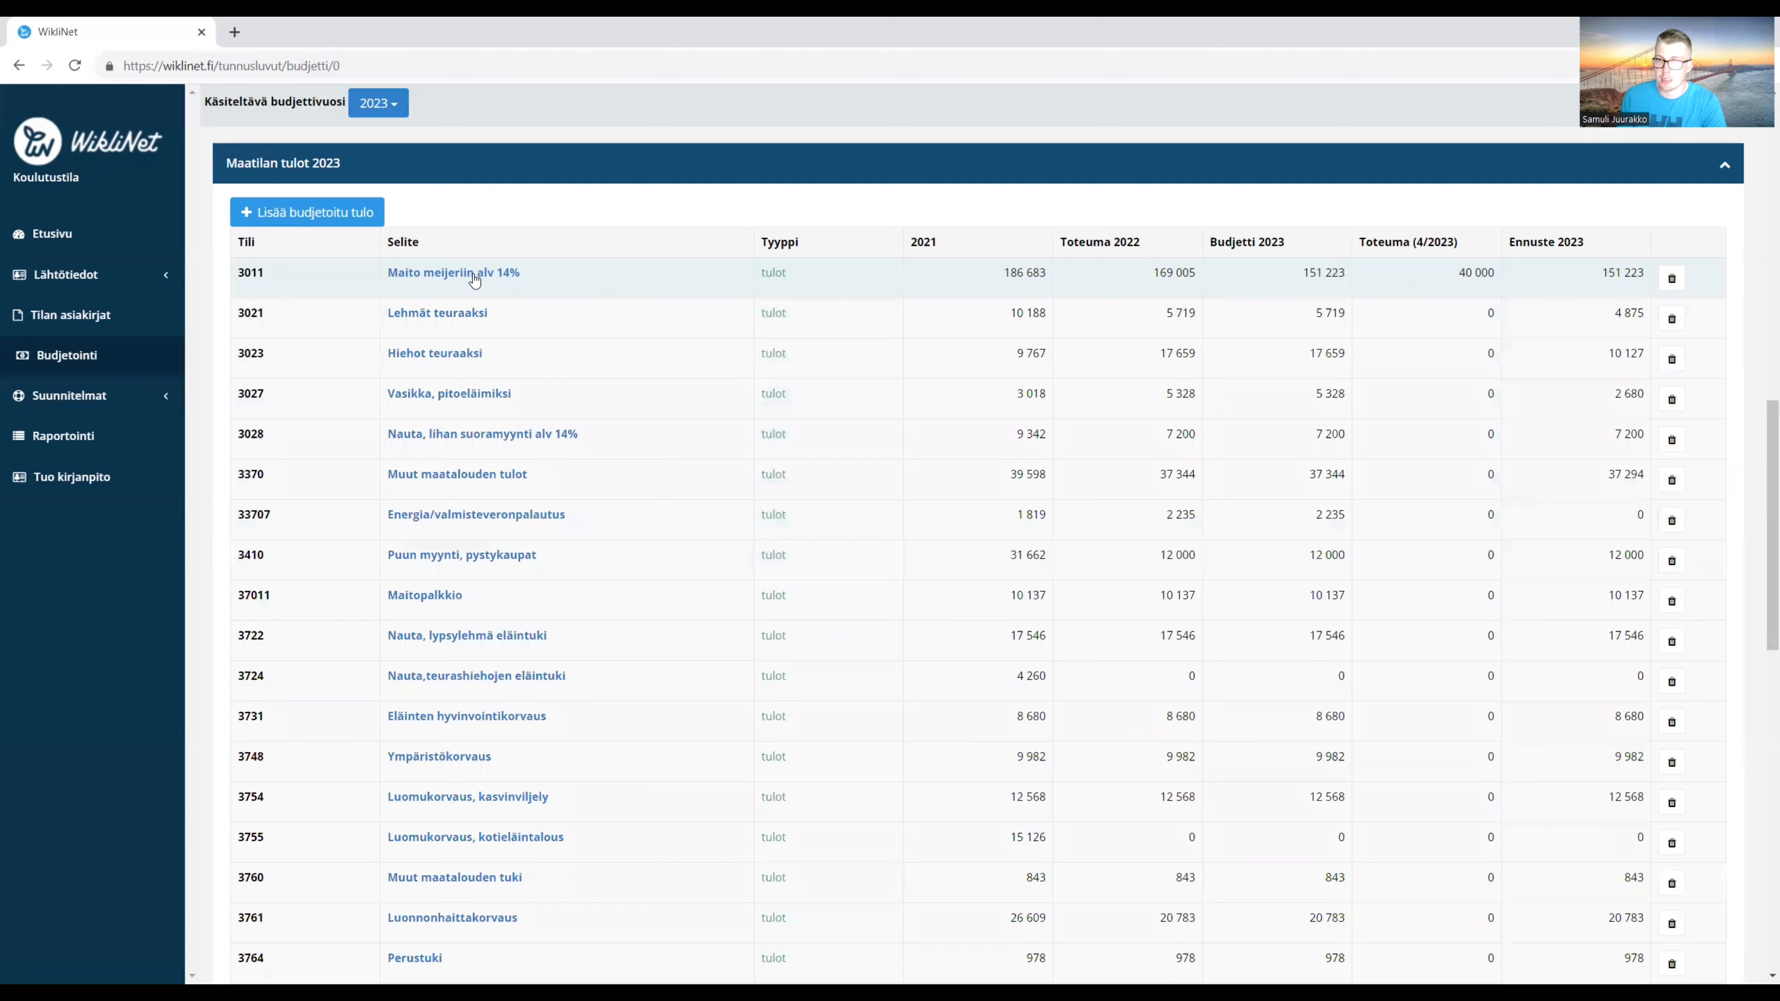
Review the monthly budget of Lehmät teuraaksi, the remaining income accounts and the accounts under Maatilan menot 2023.
click(464, 313)
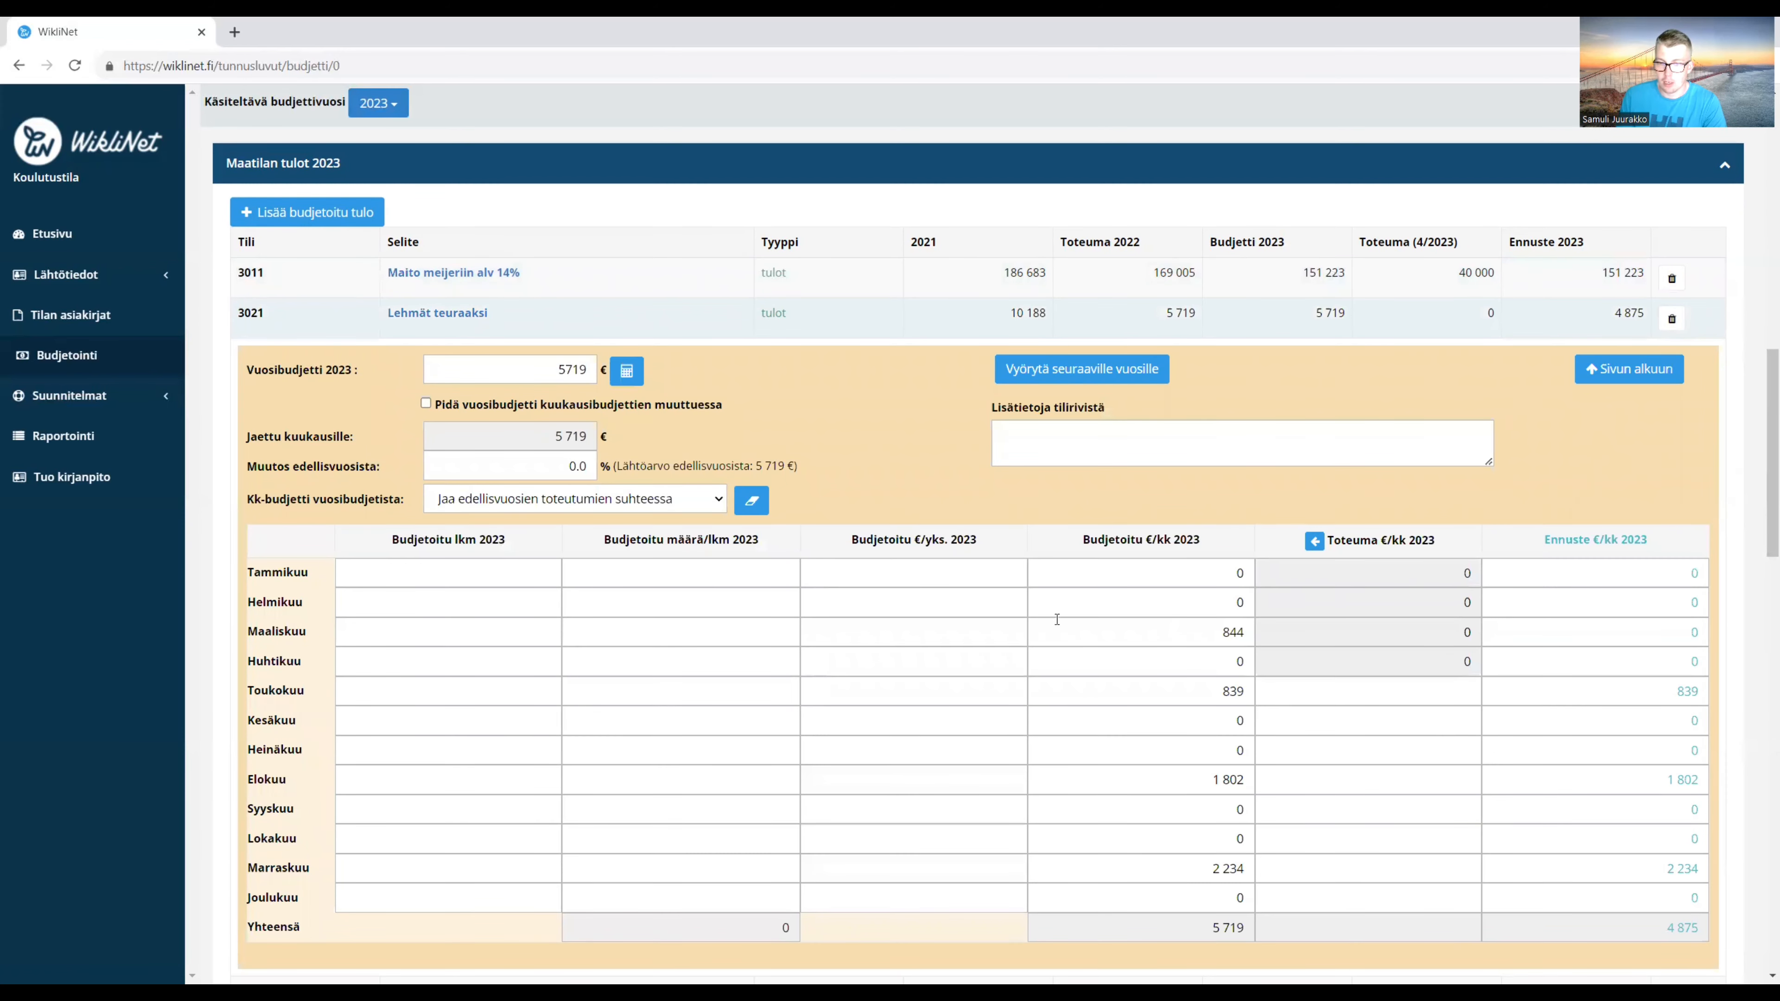
click(474, 316)
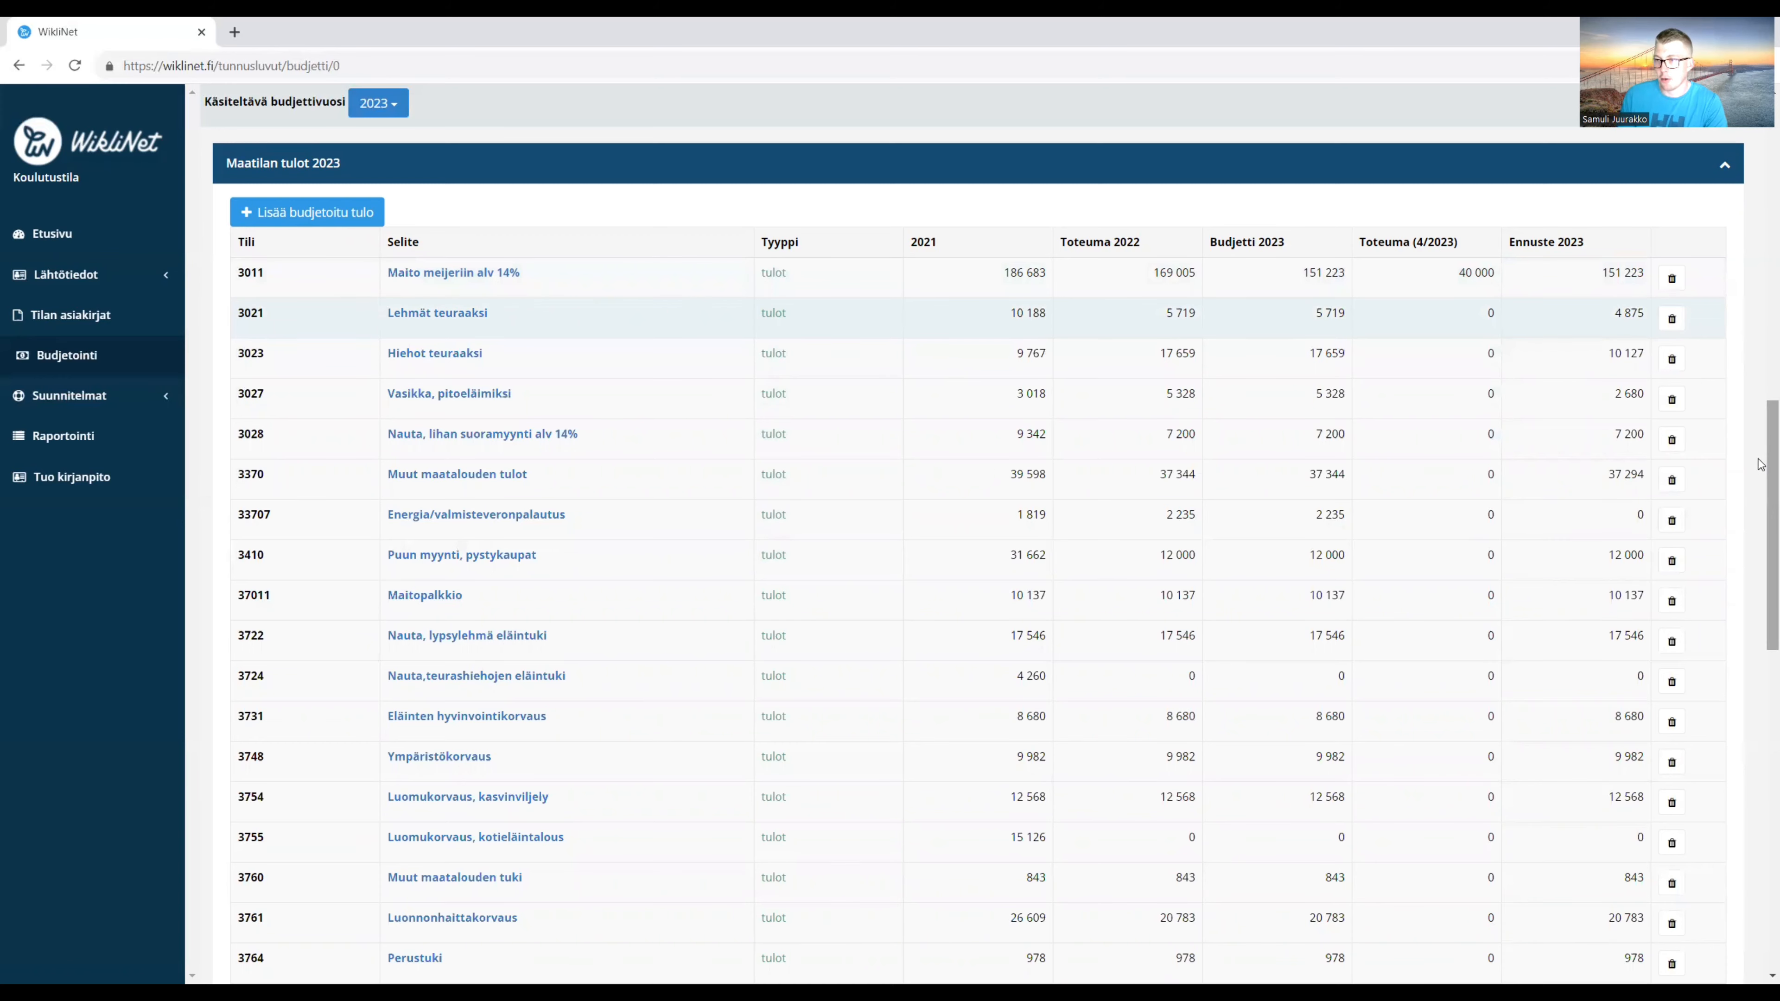
scroll(1759, 472, down, 2)
scroll(1759, 472, down, 5)
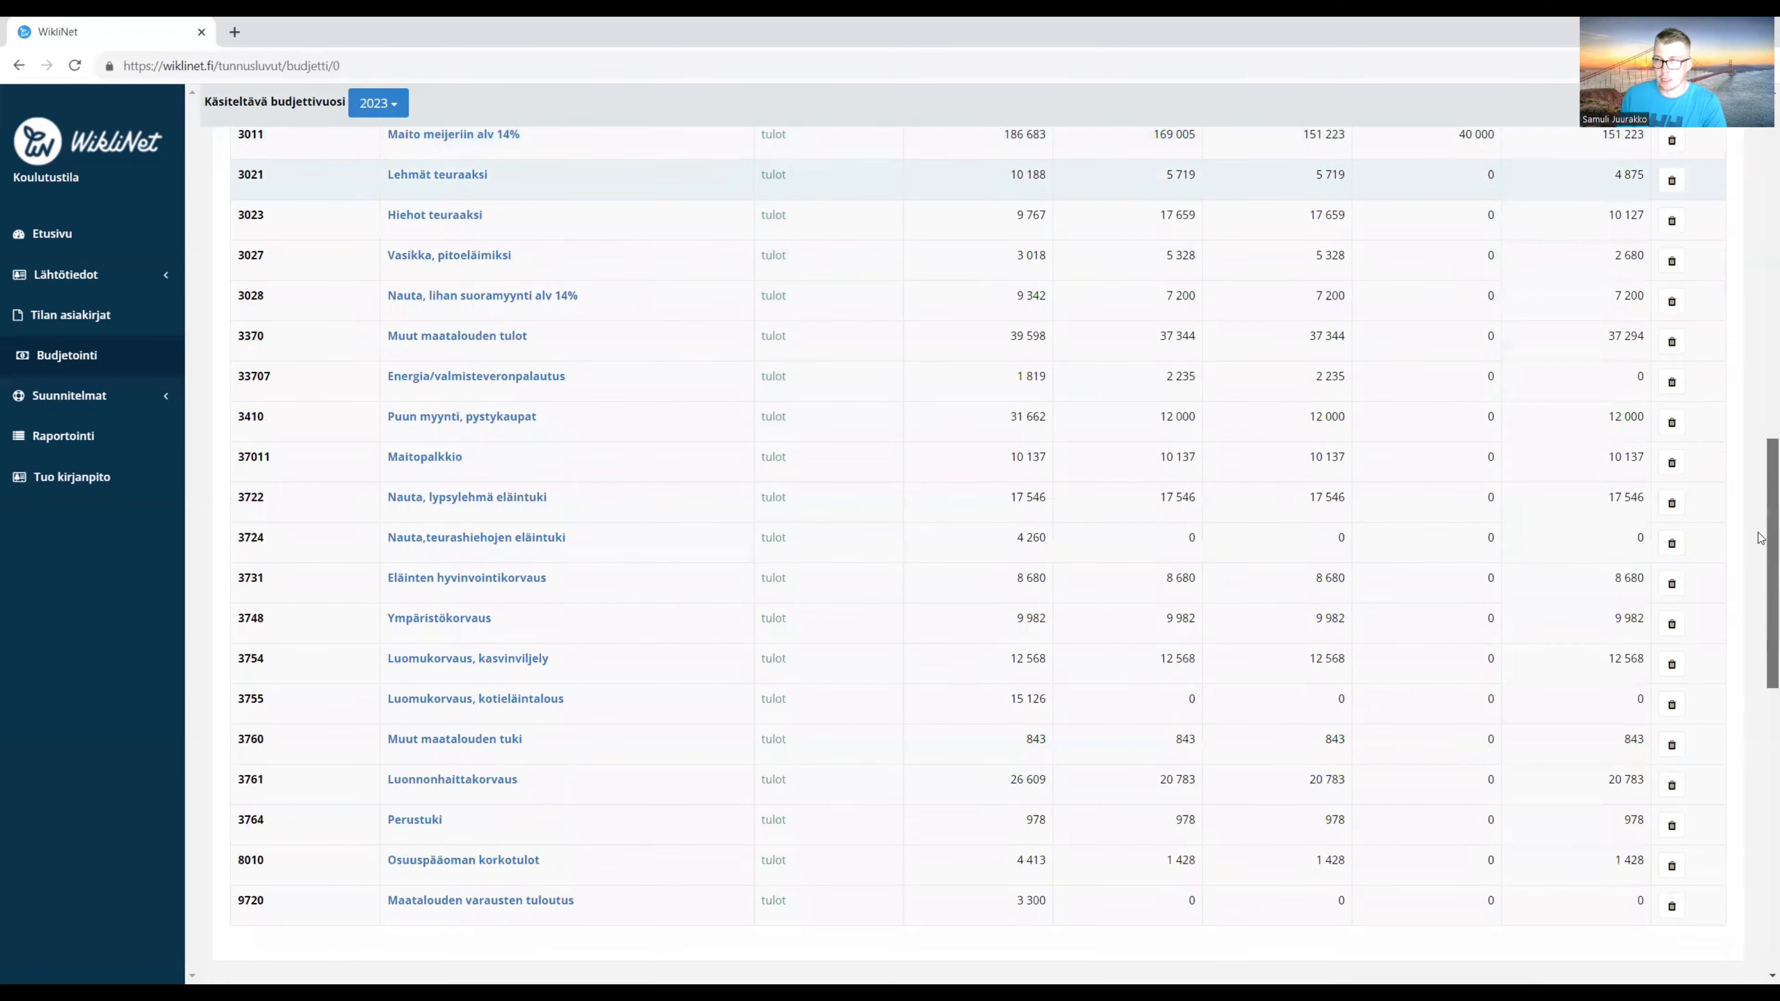
scroll(1759, 610, down, 6)
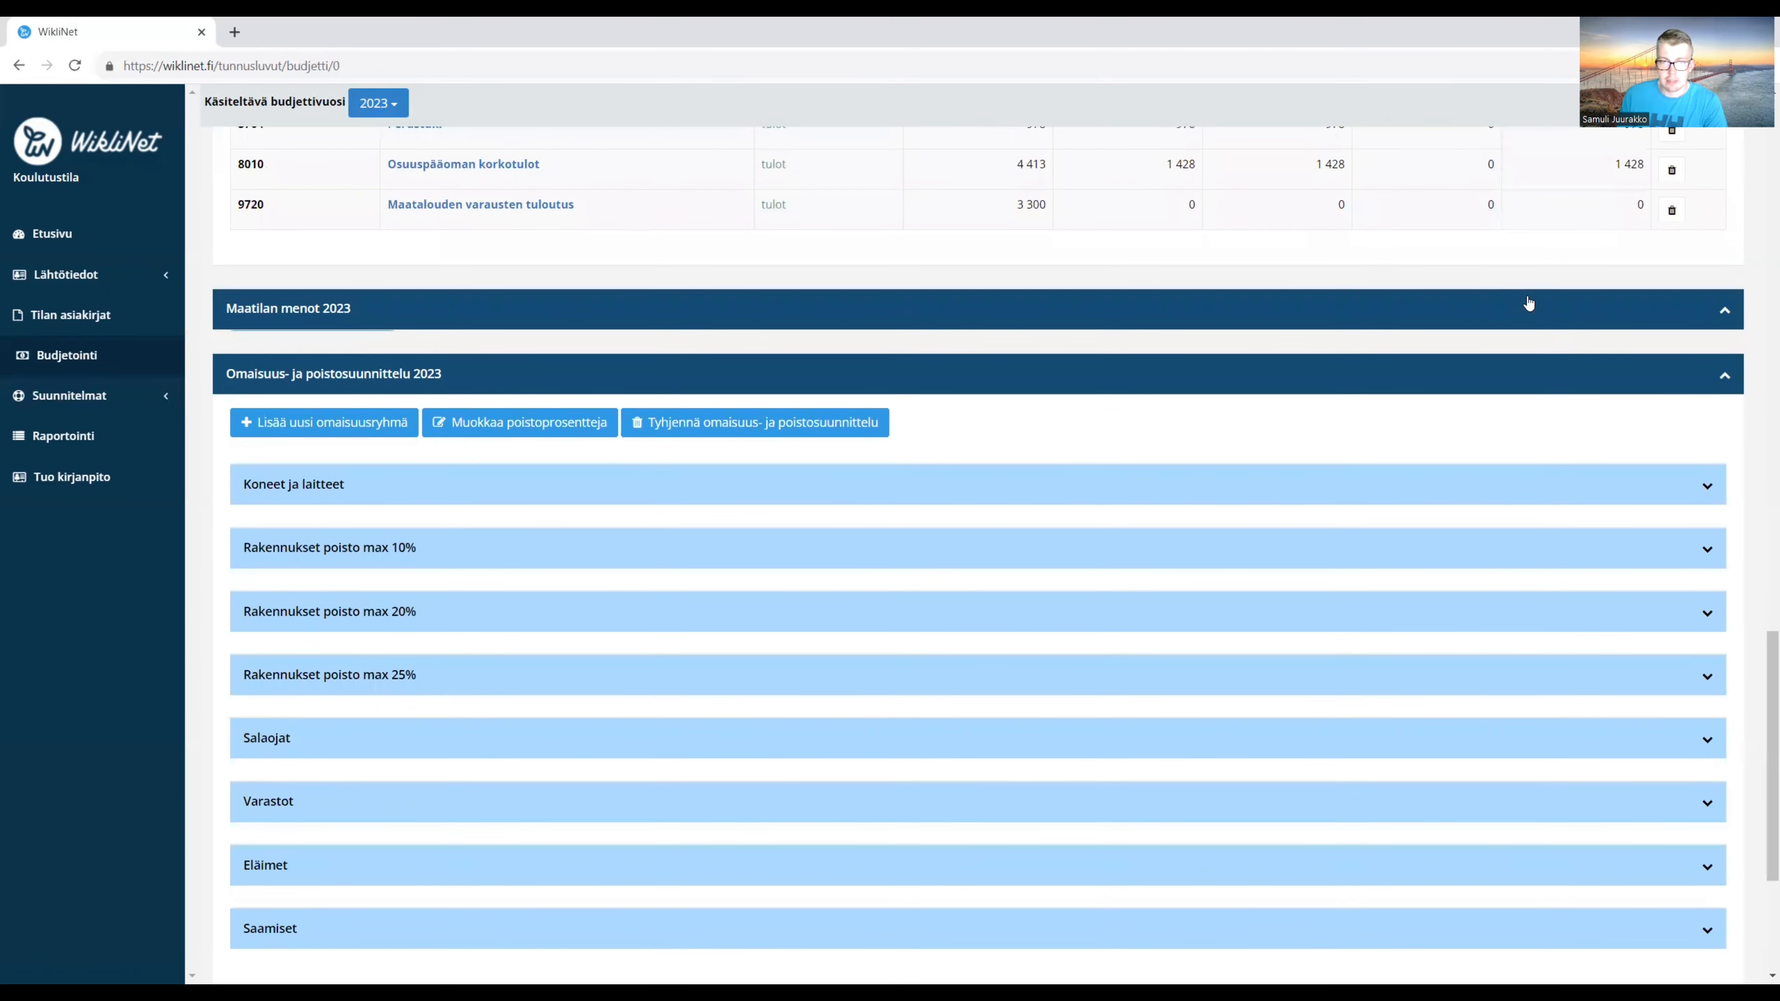
click(1525, 302)
scroll(1509, 306, down, 4)
scroll(1509, 306, down, 20)
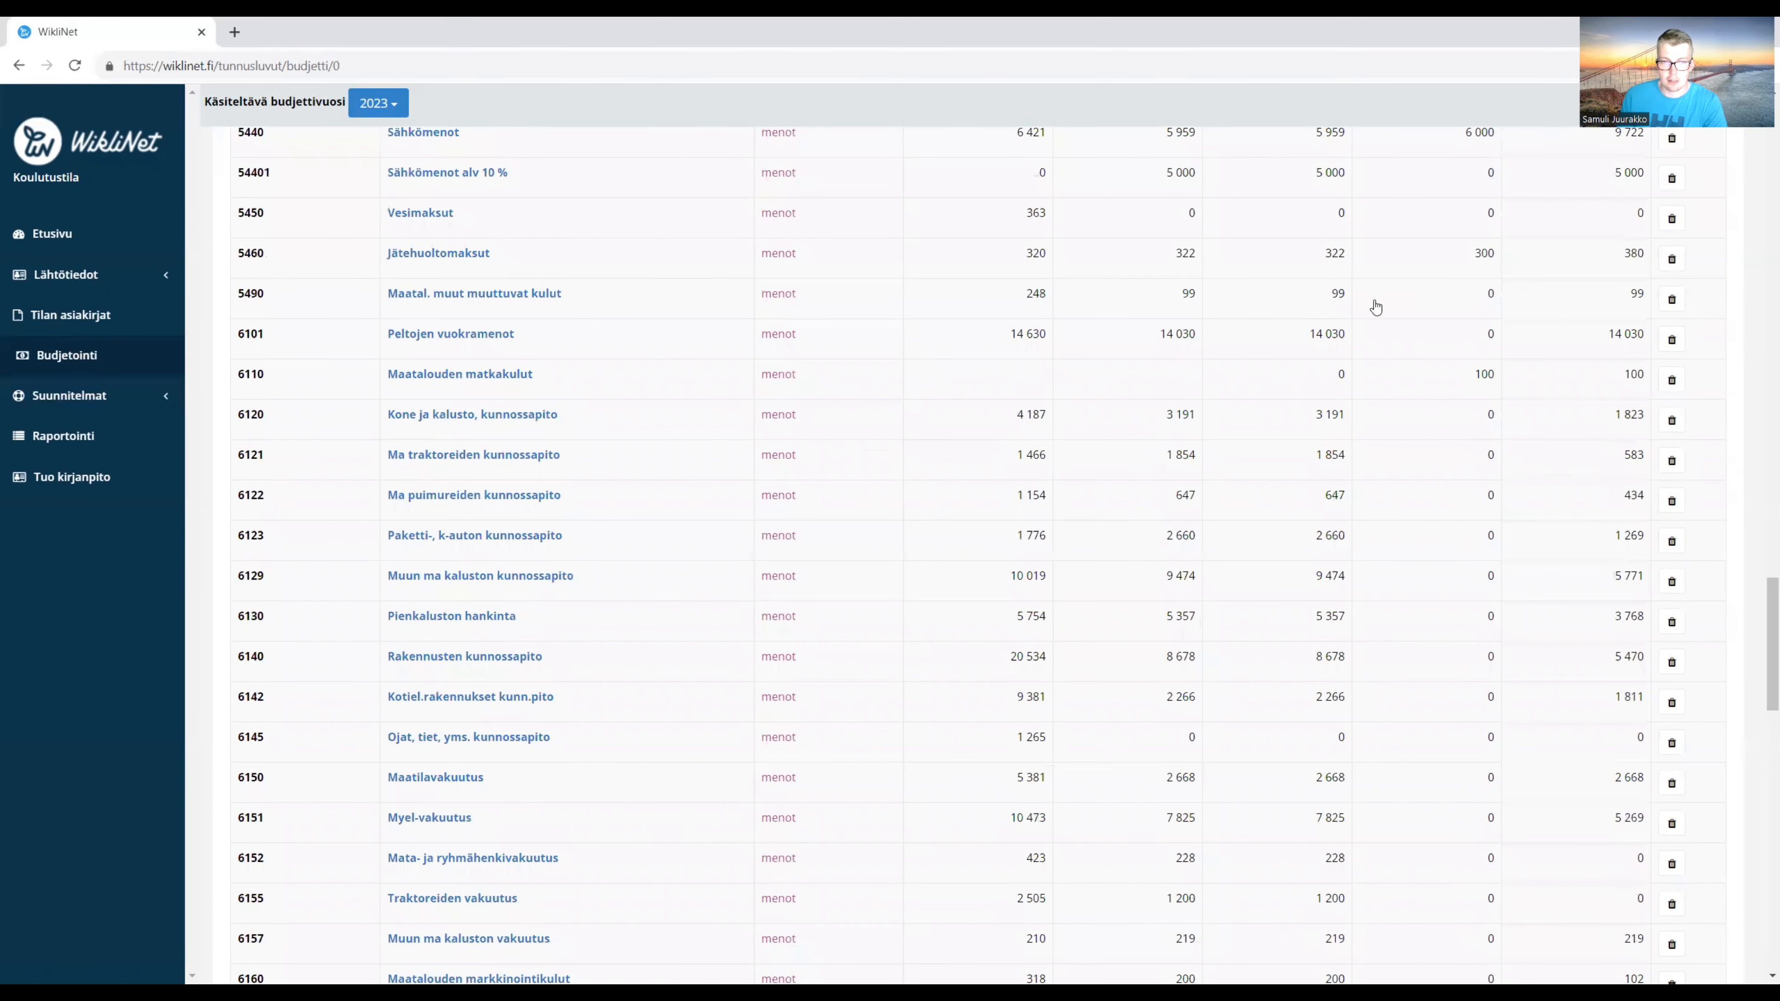
scroll(887, 371, down, 12)
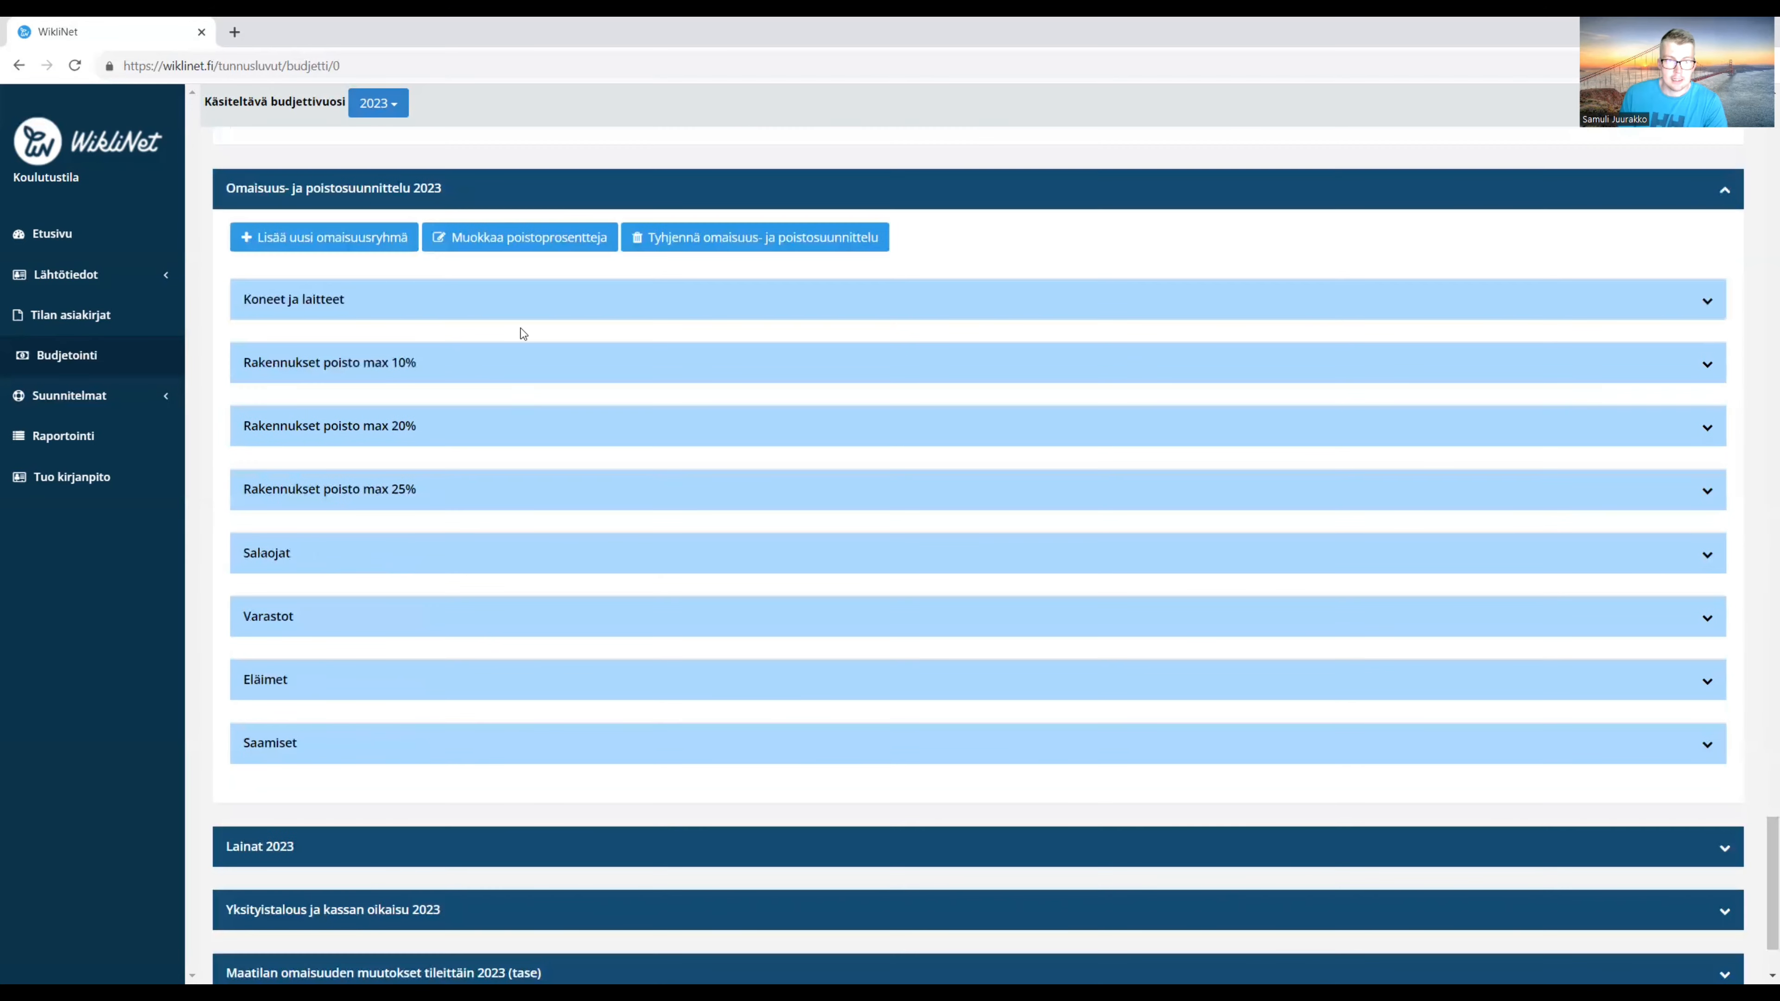
Copy the actual asset changes of Koneet ja kalusto maatalous in Koneet ja laitteet into the 2023 plan, and accept the replacement.
click(498, 310)
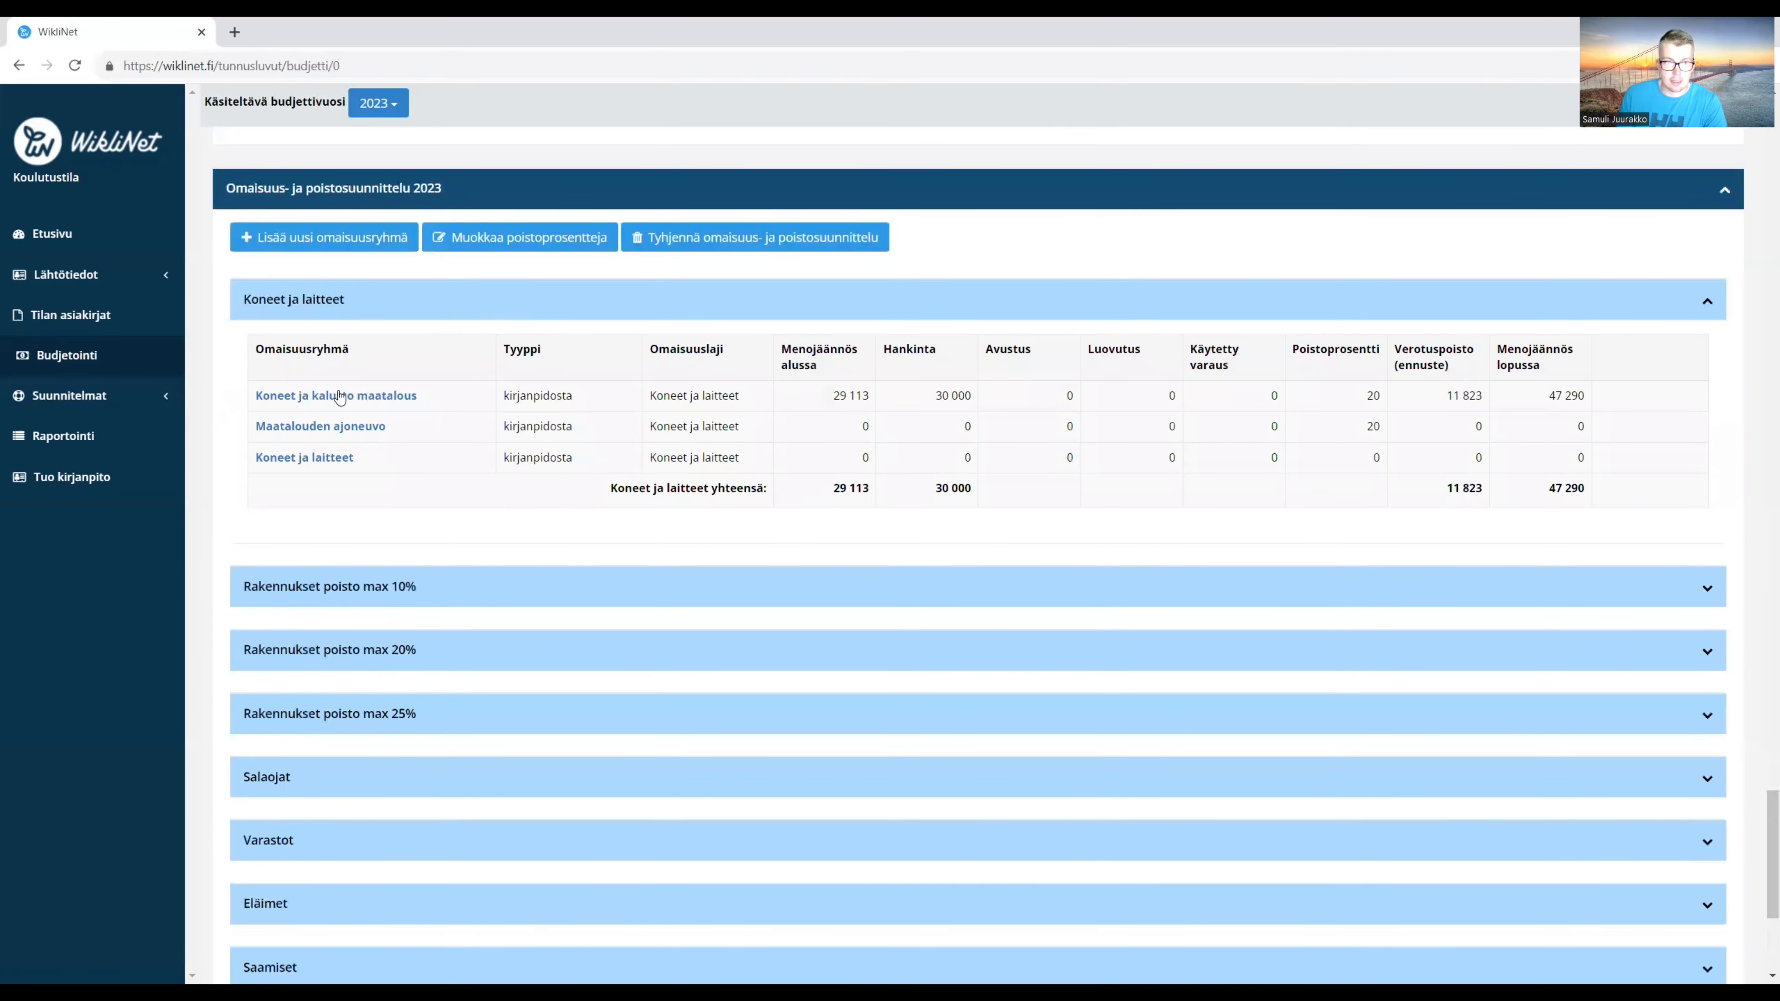
click(337, 393)
scroll(694, 542, down, 1)
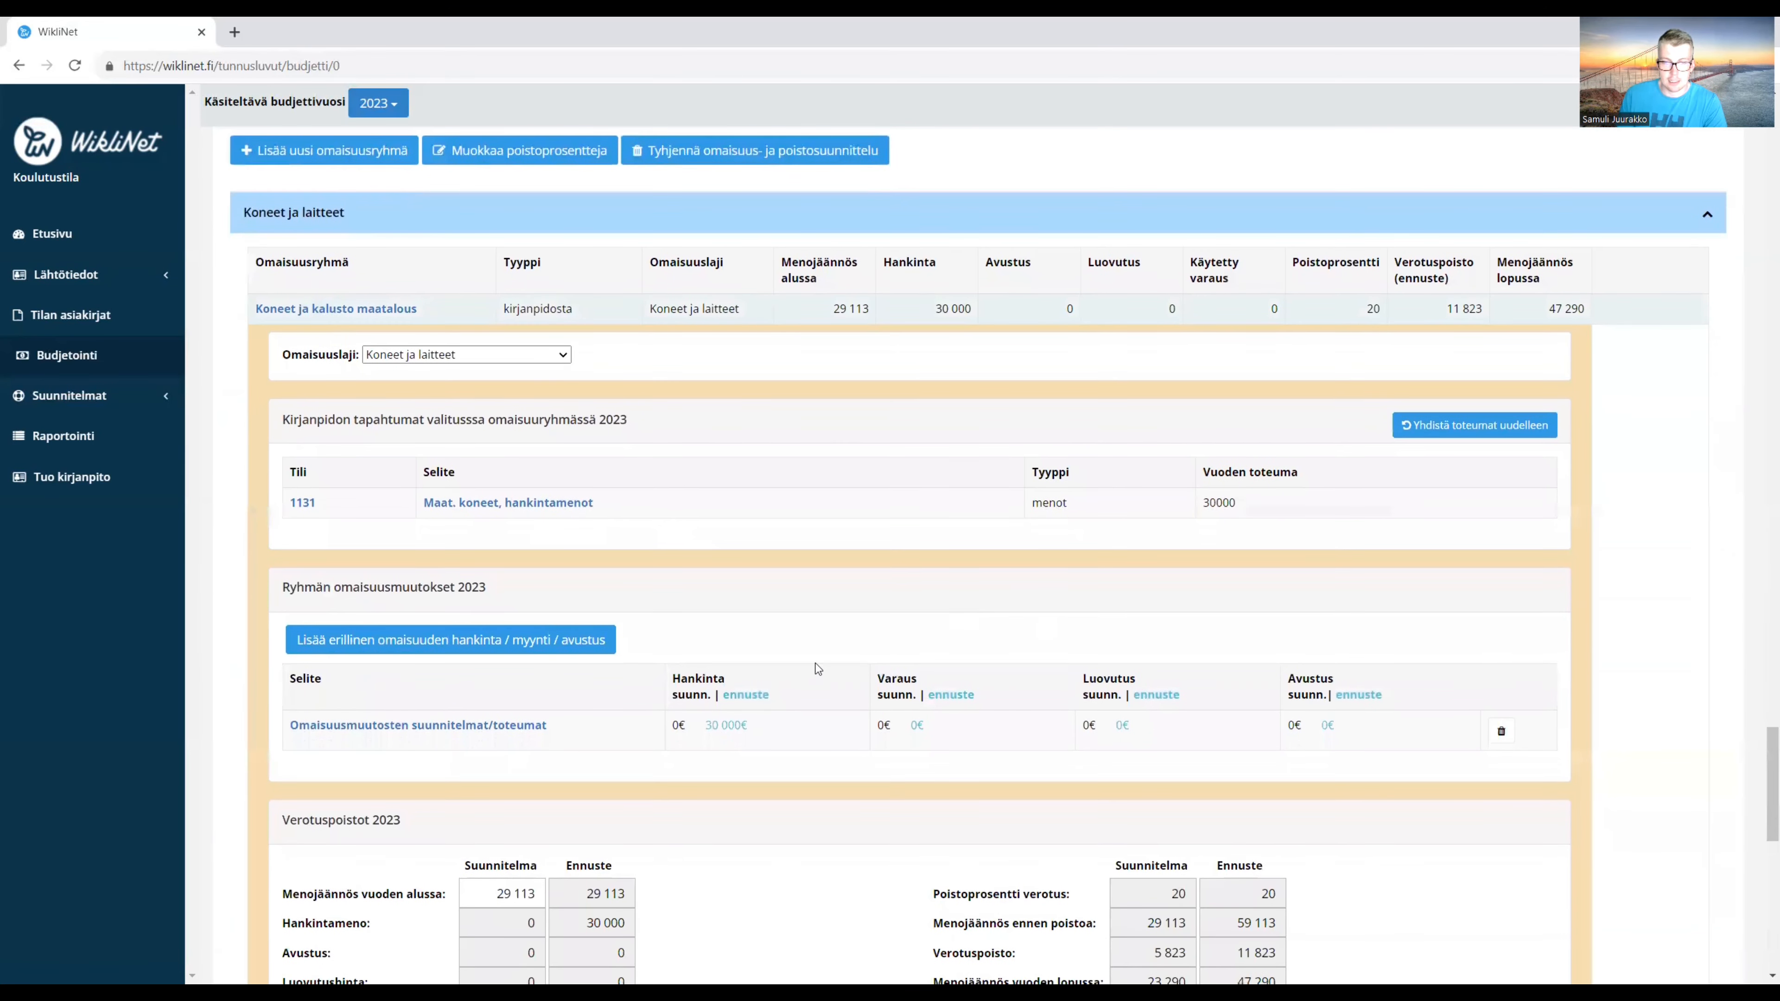
scroll(674, 708, down, 1)
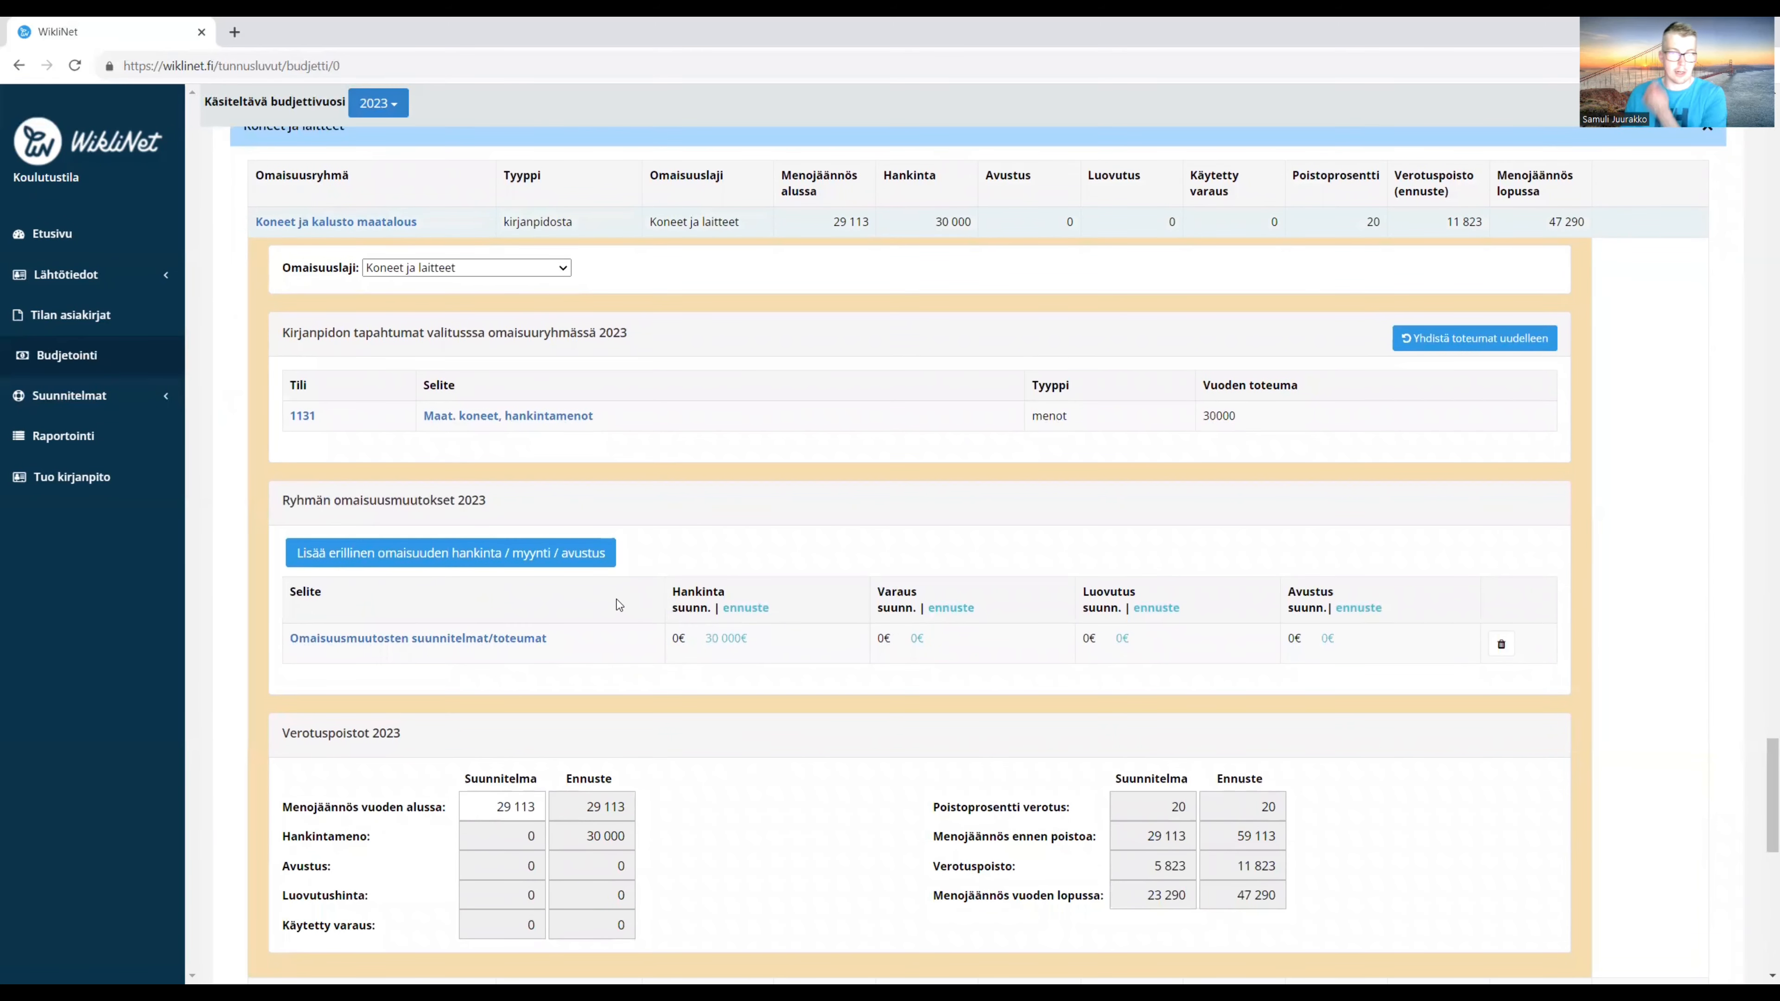
click(491, 638)
scroll(788, 603, down, 1)
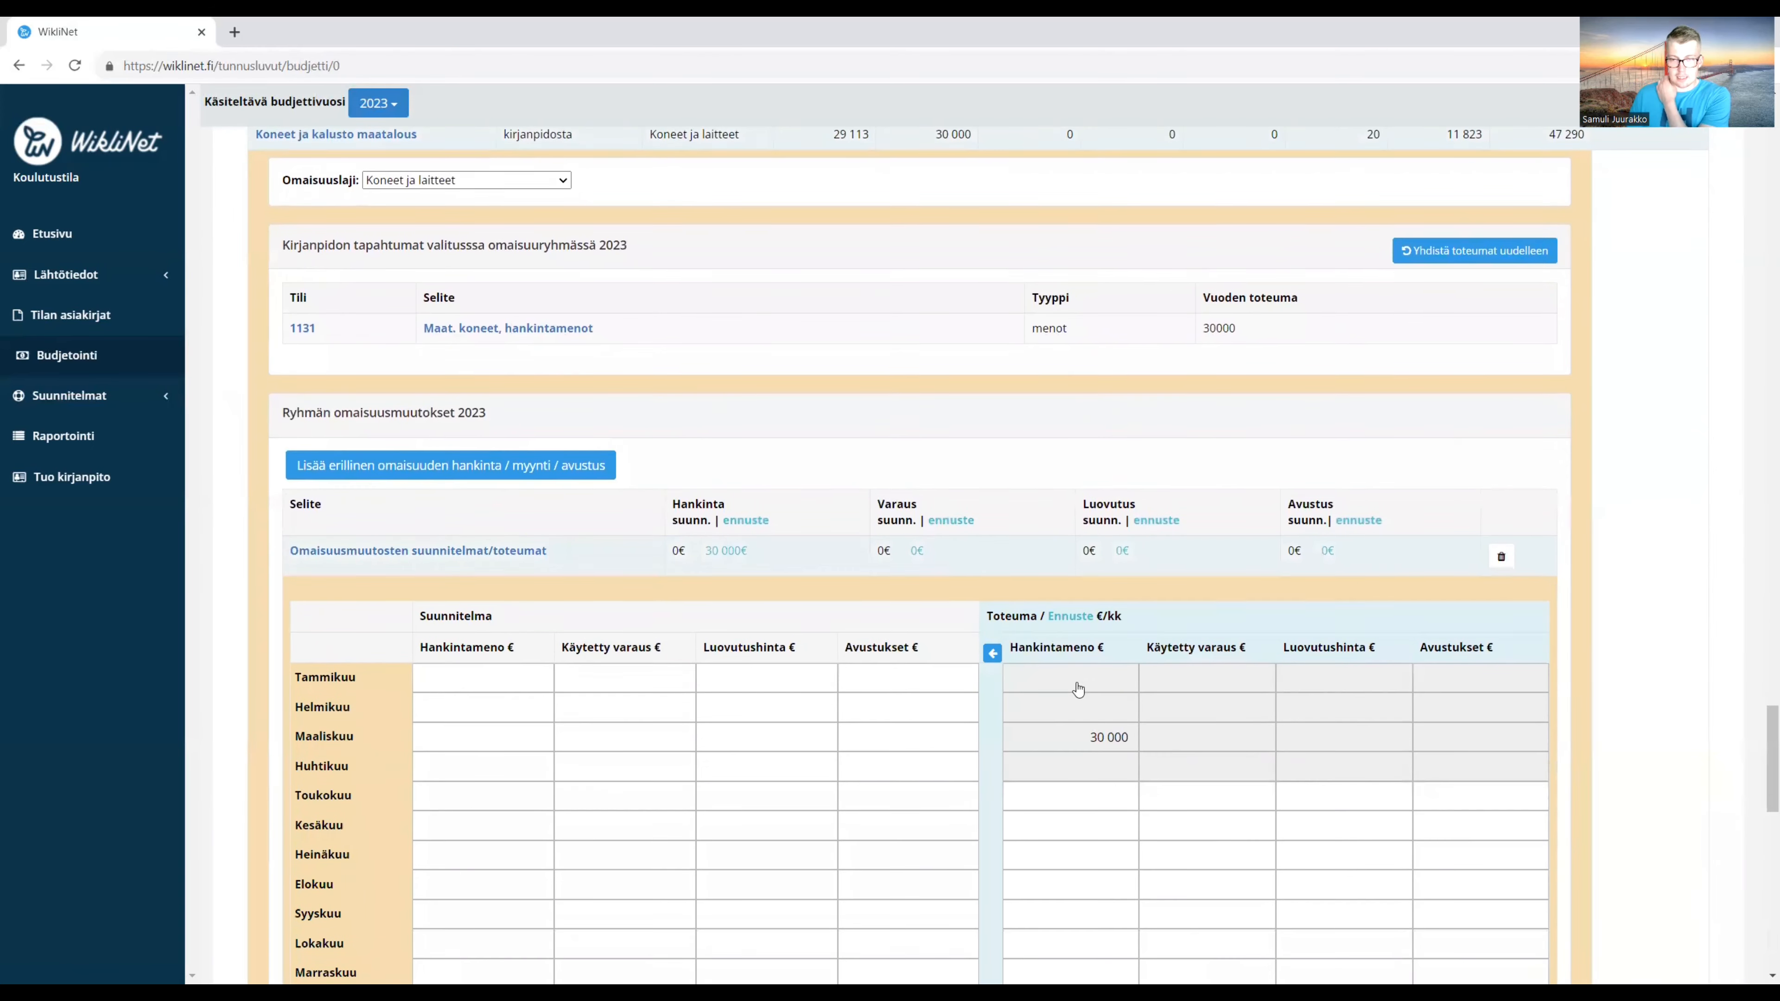
scroll(1107, 687, down, 1)
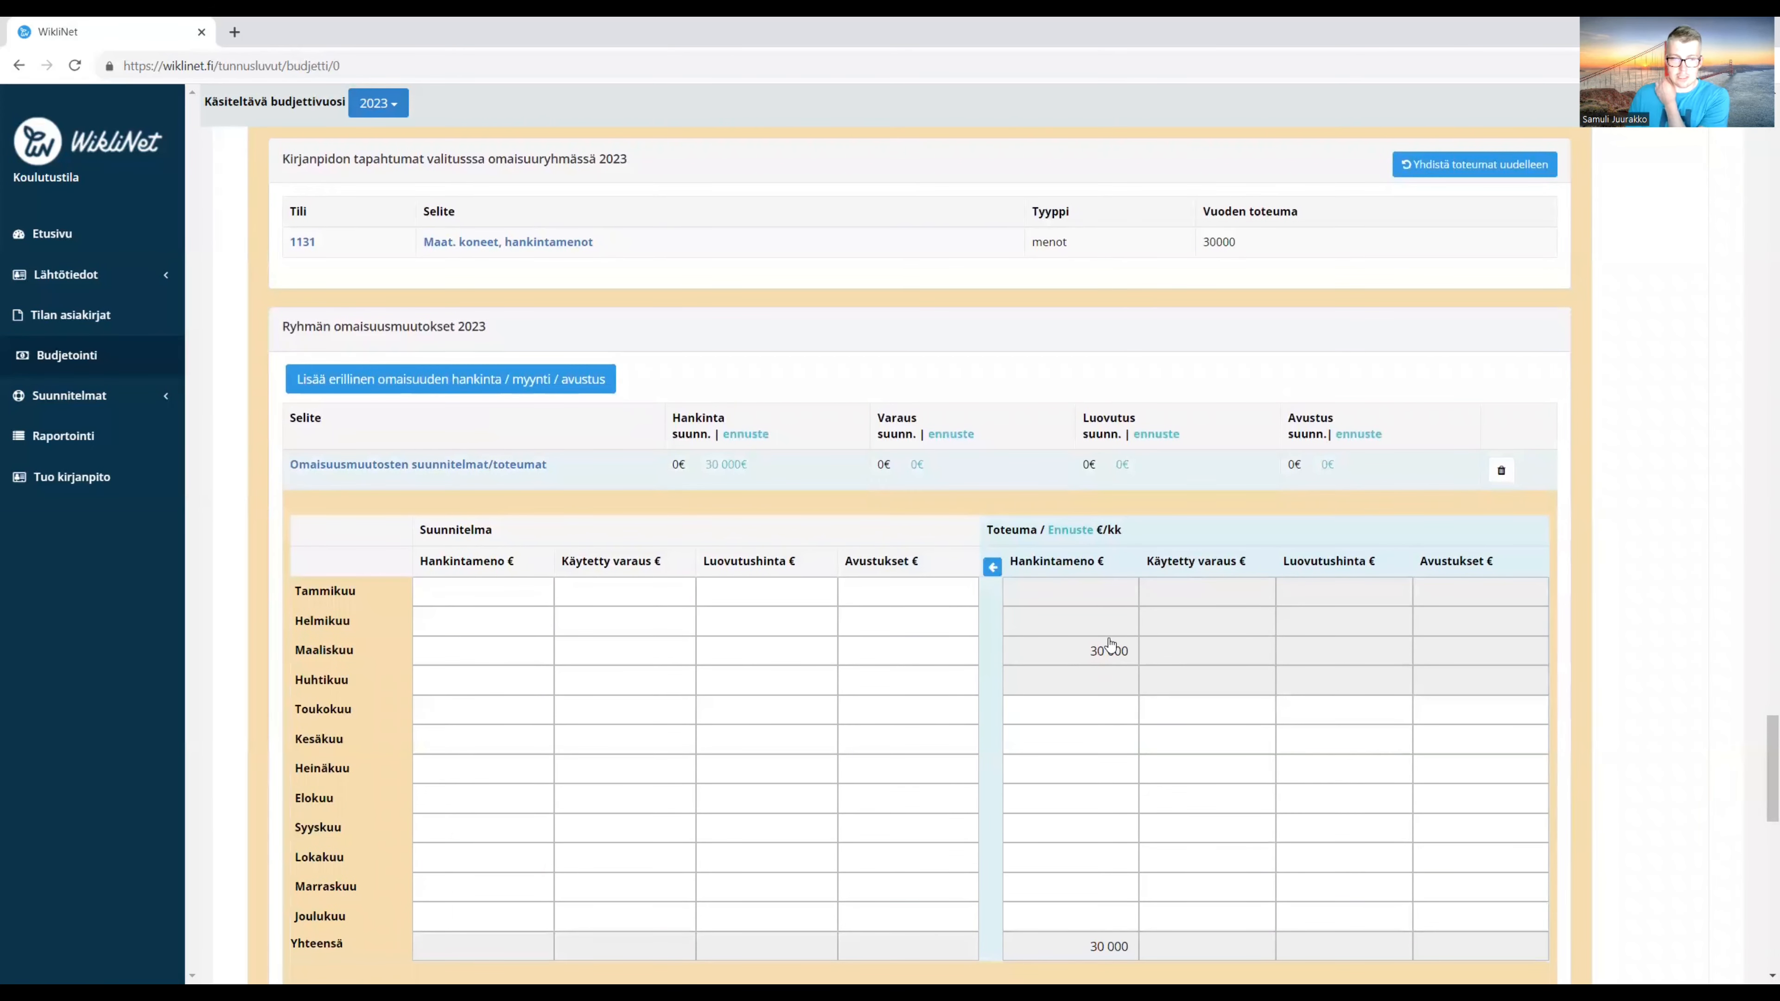
click(992, 568)
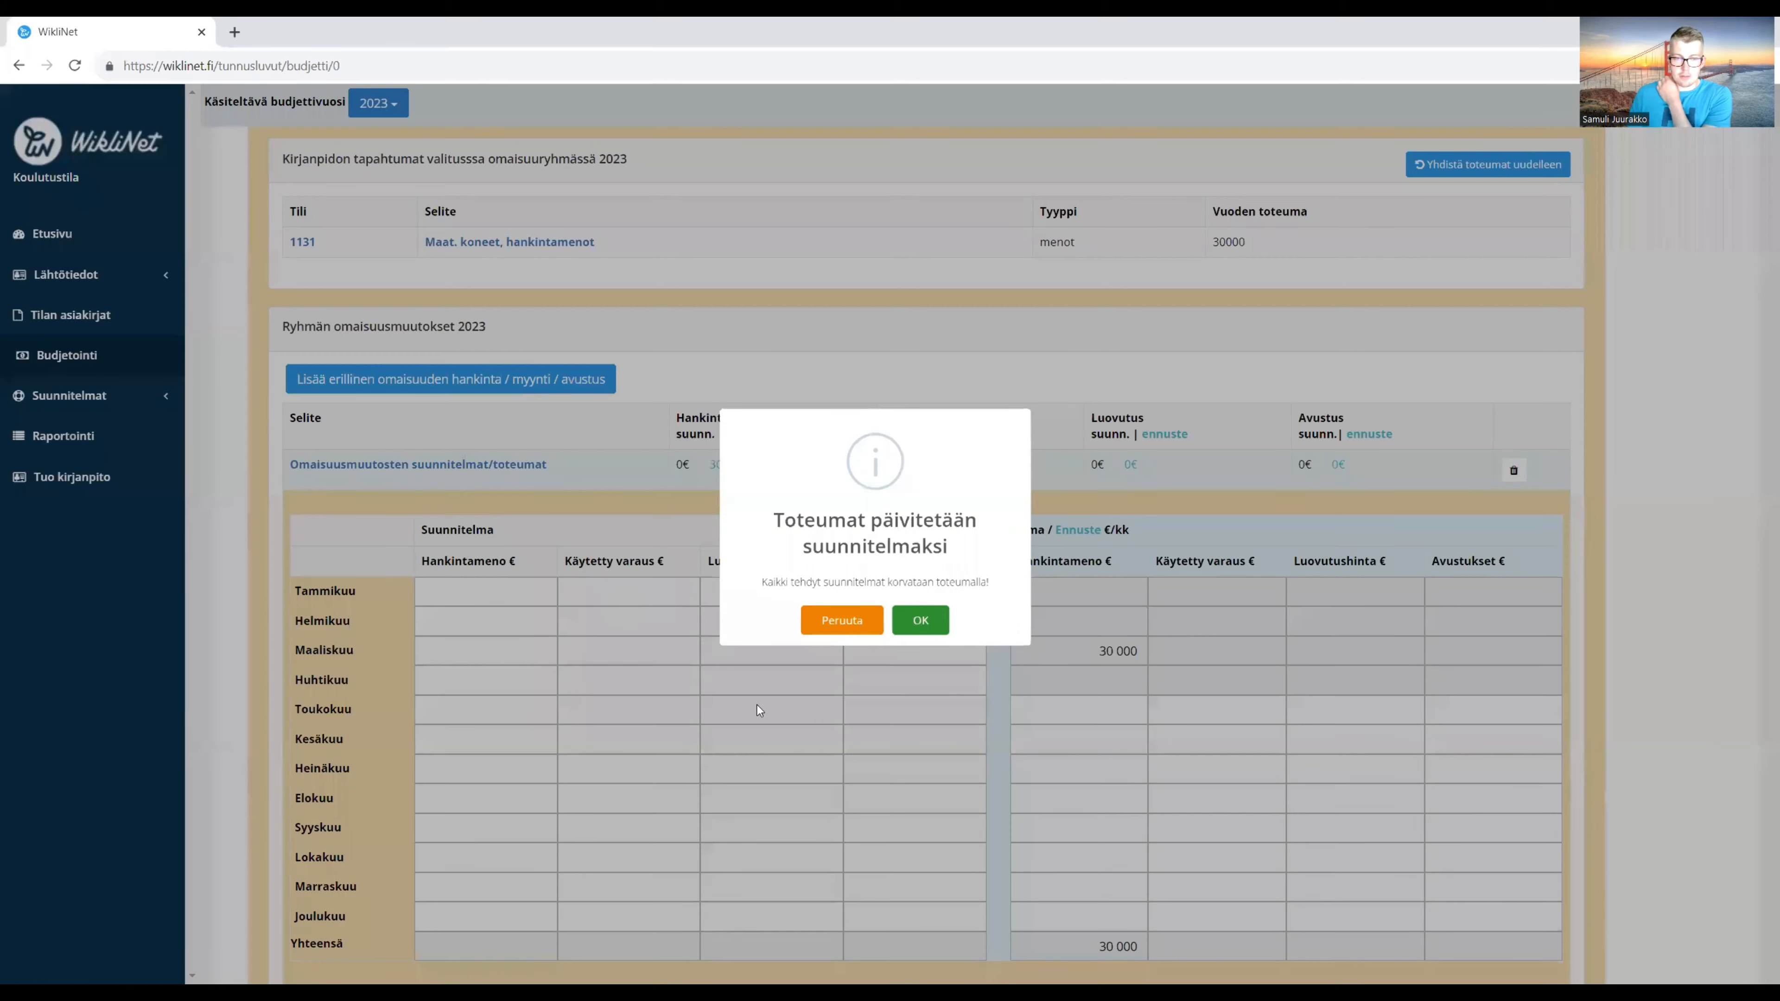
click(936, 649)
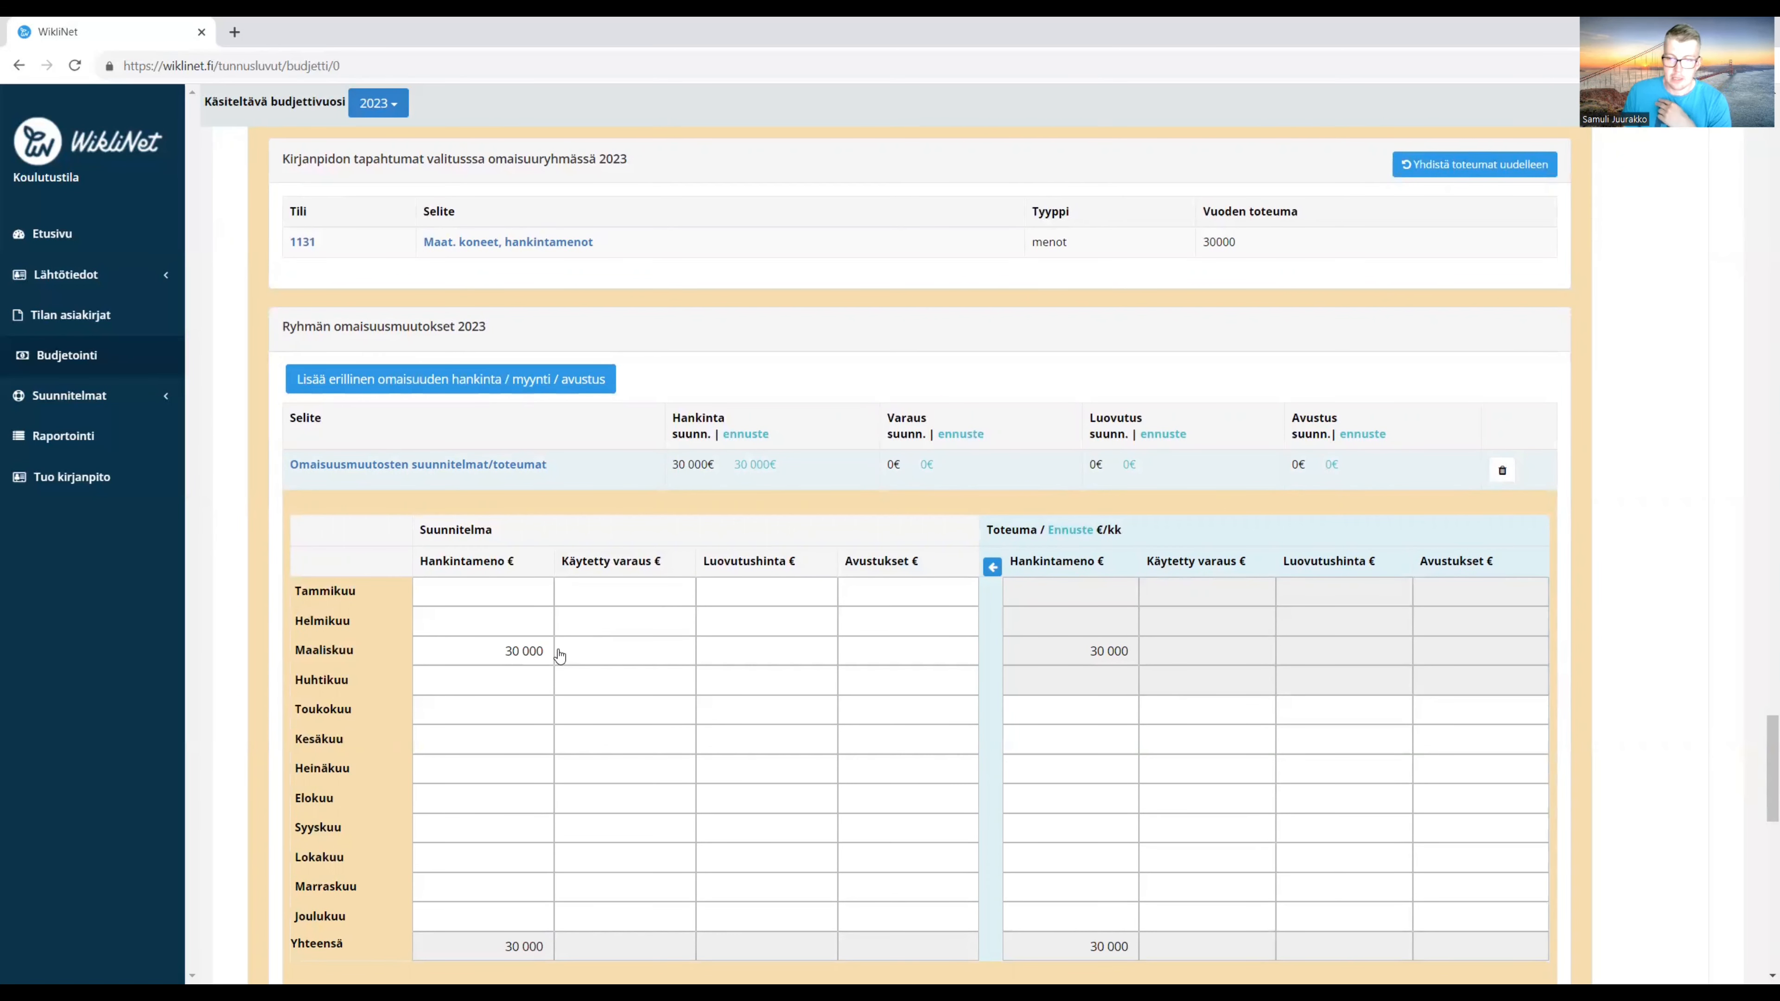
scroll(558, 656, down, 1)
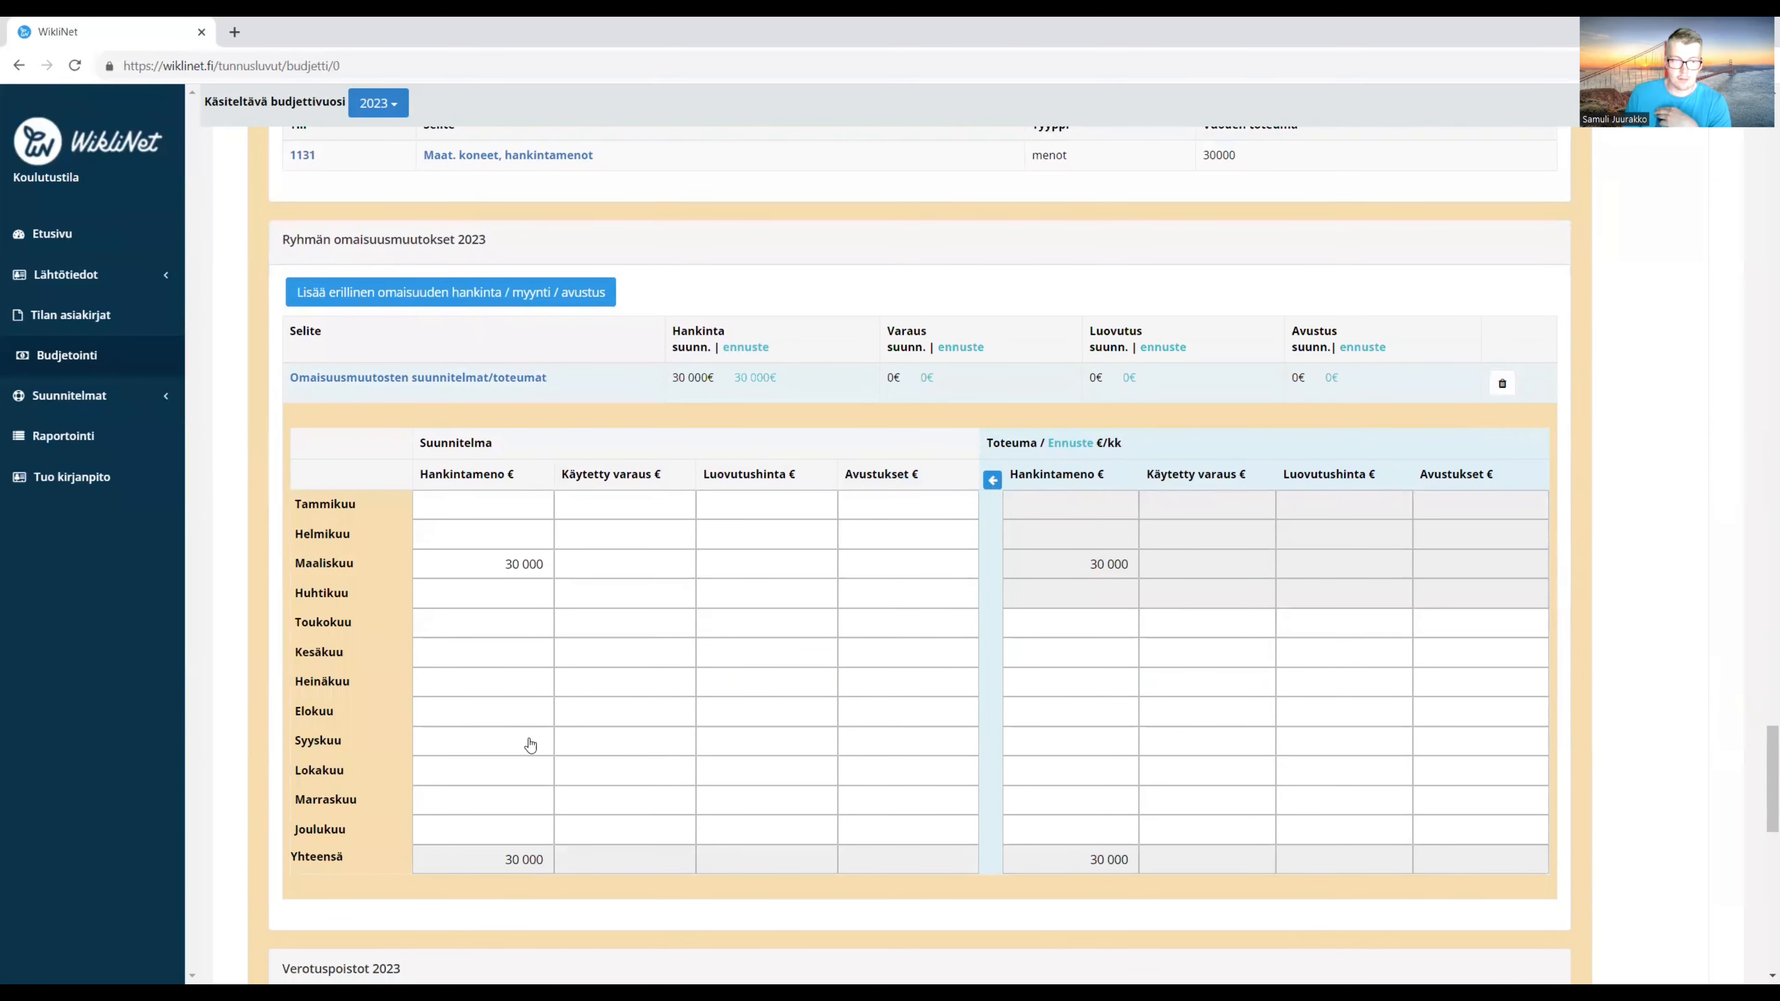
Plan a Syyskuu acquisition cost of 15000 € on account 1131 Maat. koneet, hankintamenot, save it and collapse the asset change plan.
click(514, 743)
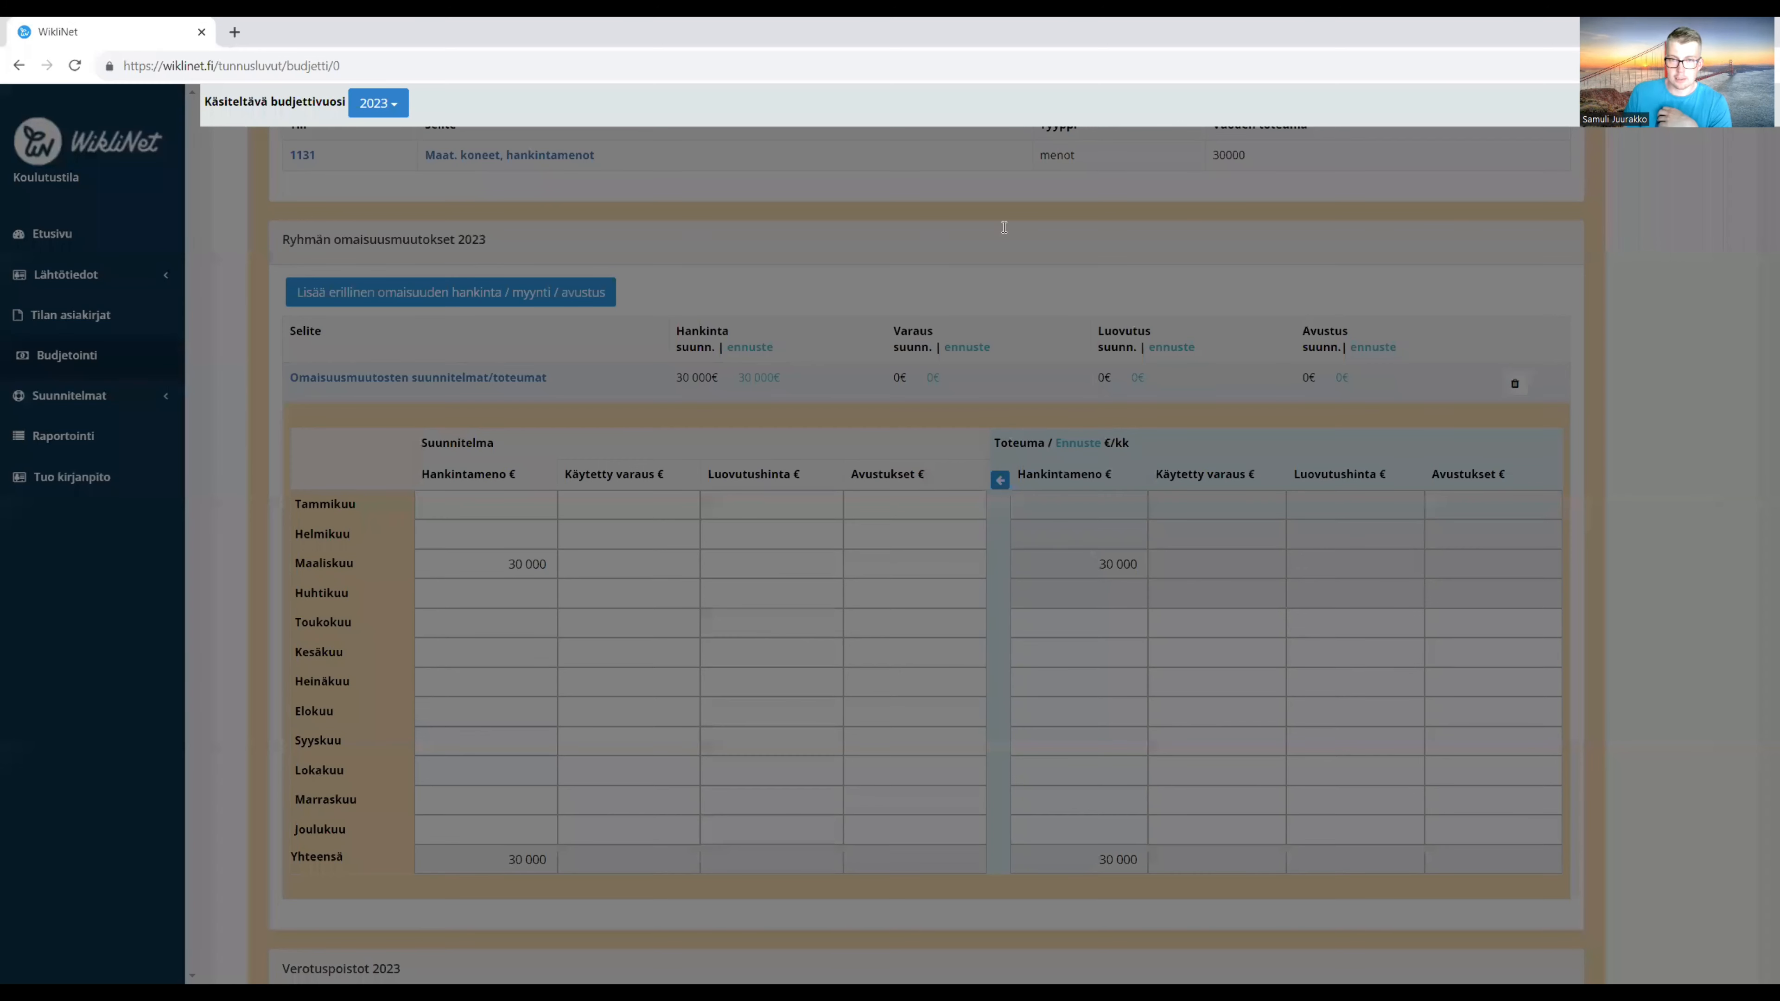
click(1024, 235)
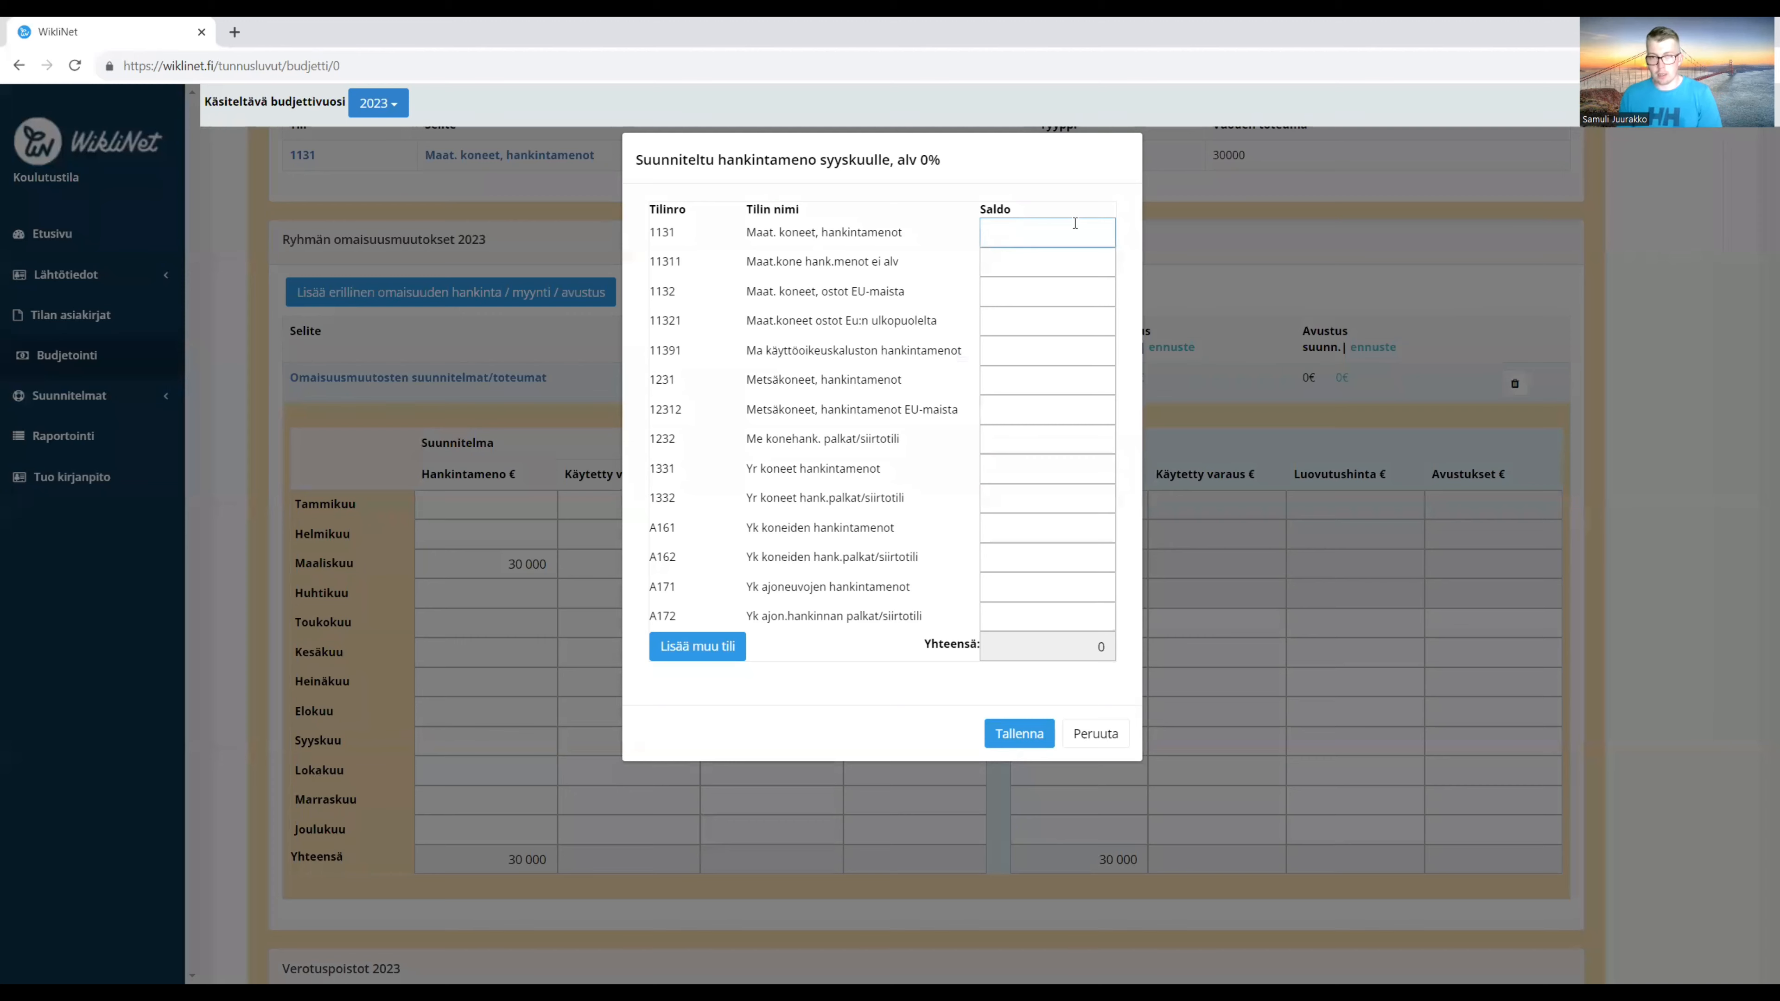
text(15000)
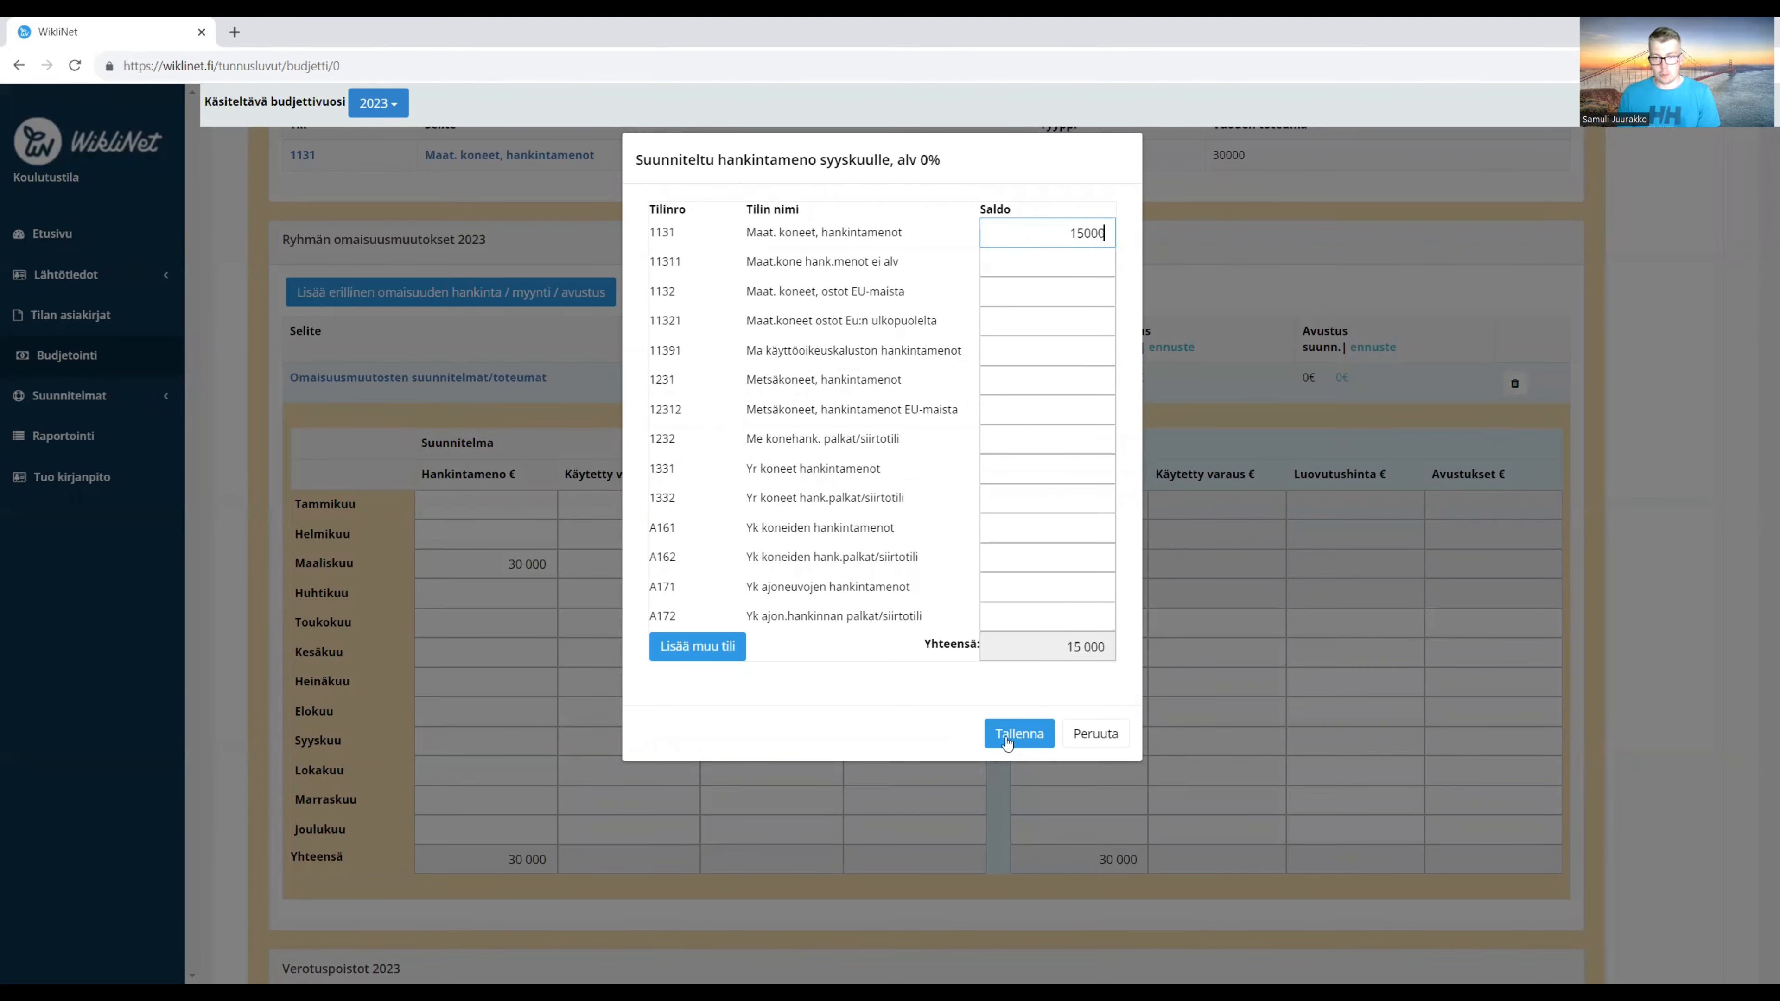
click(1018, 733)
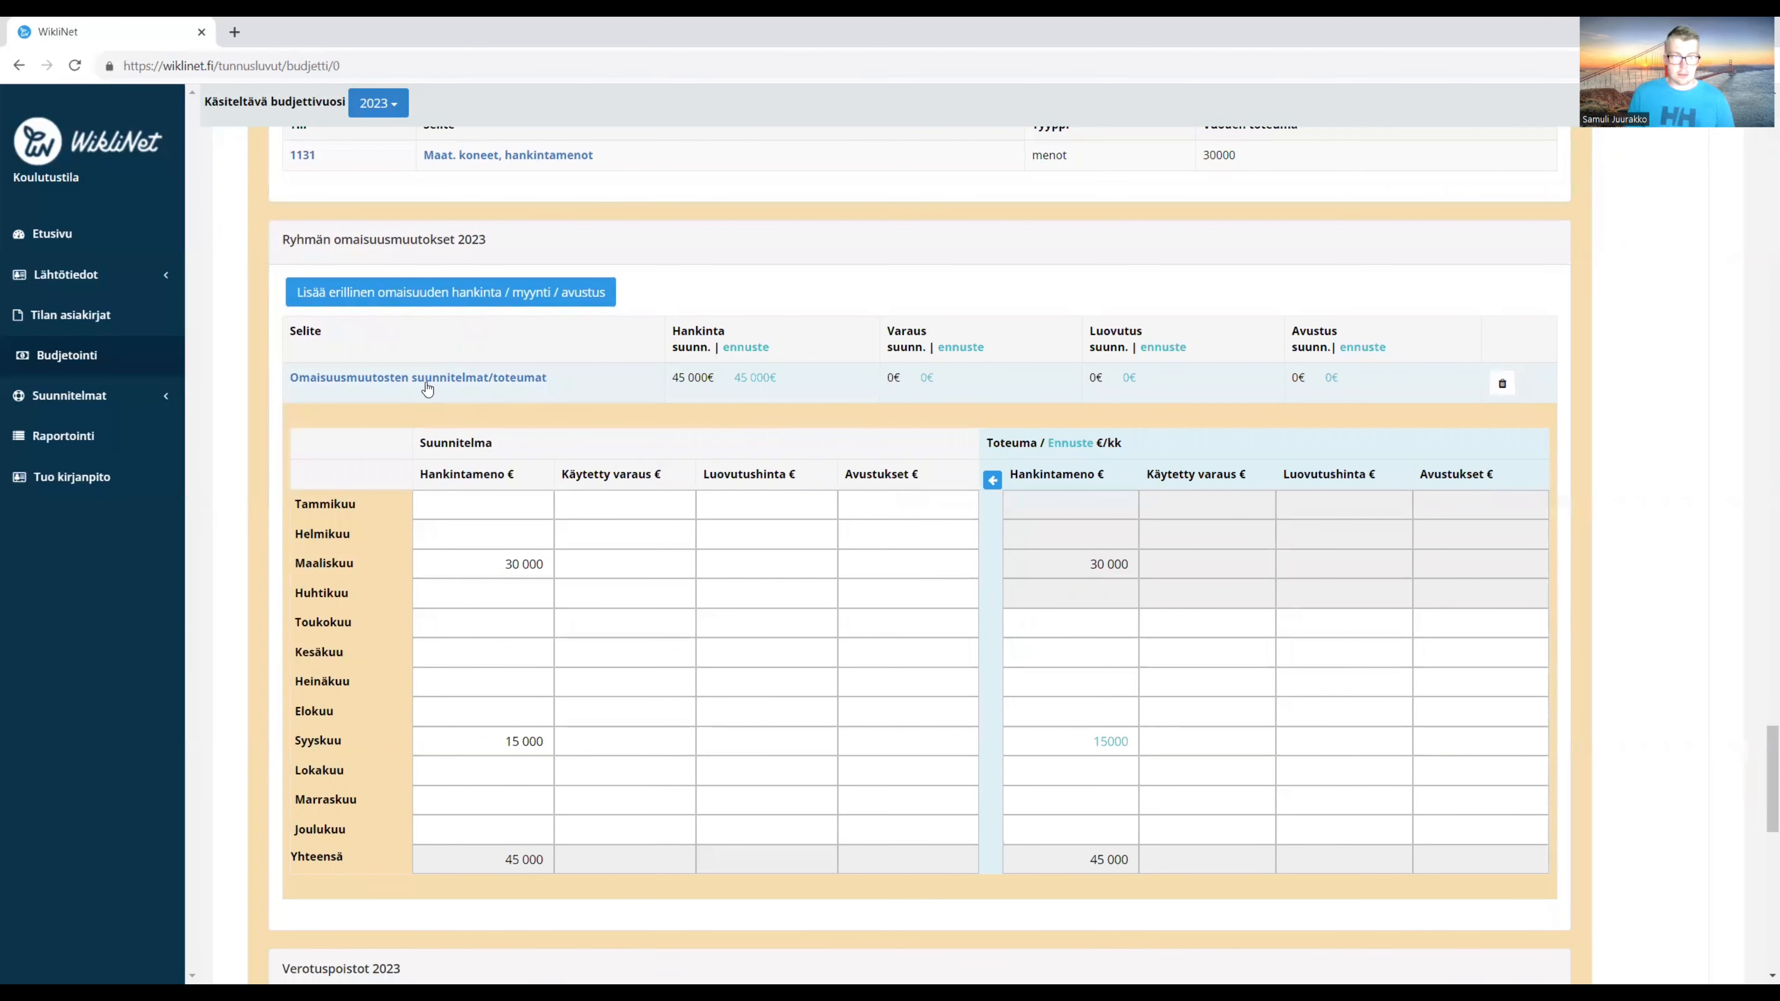
click(429, 377)
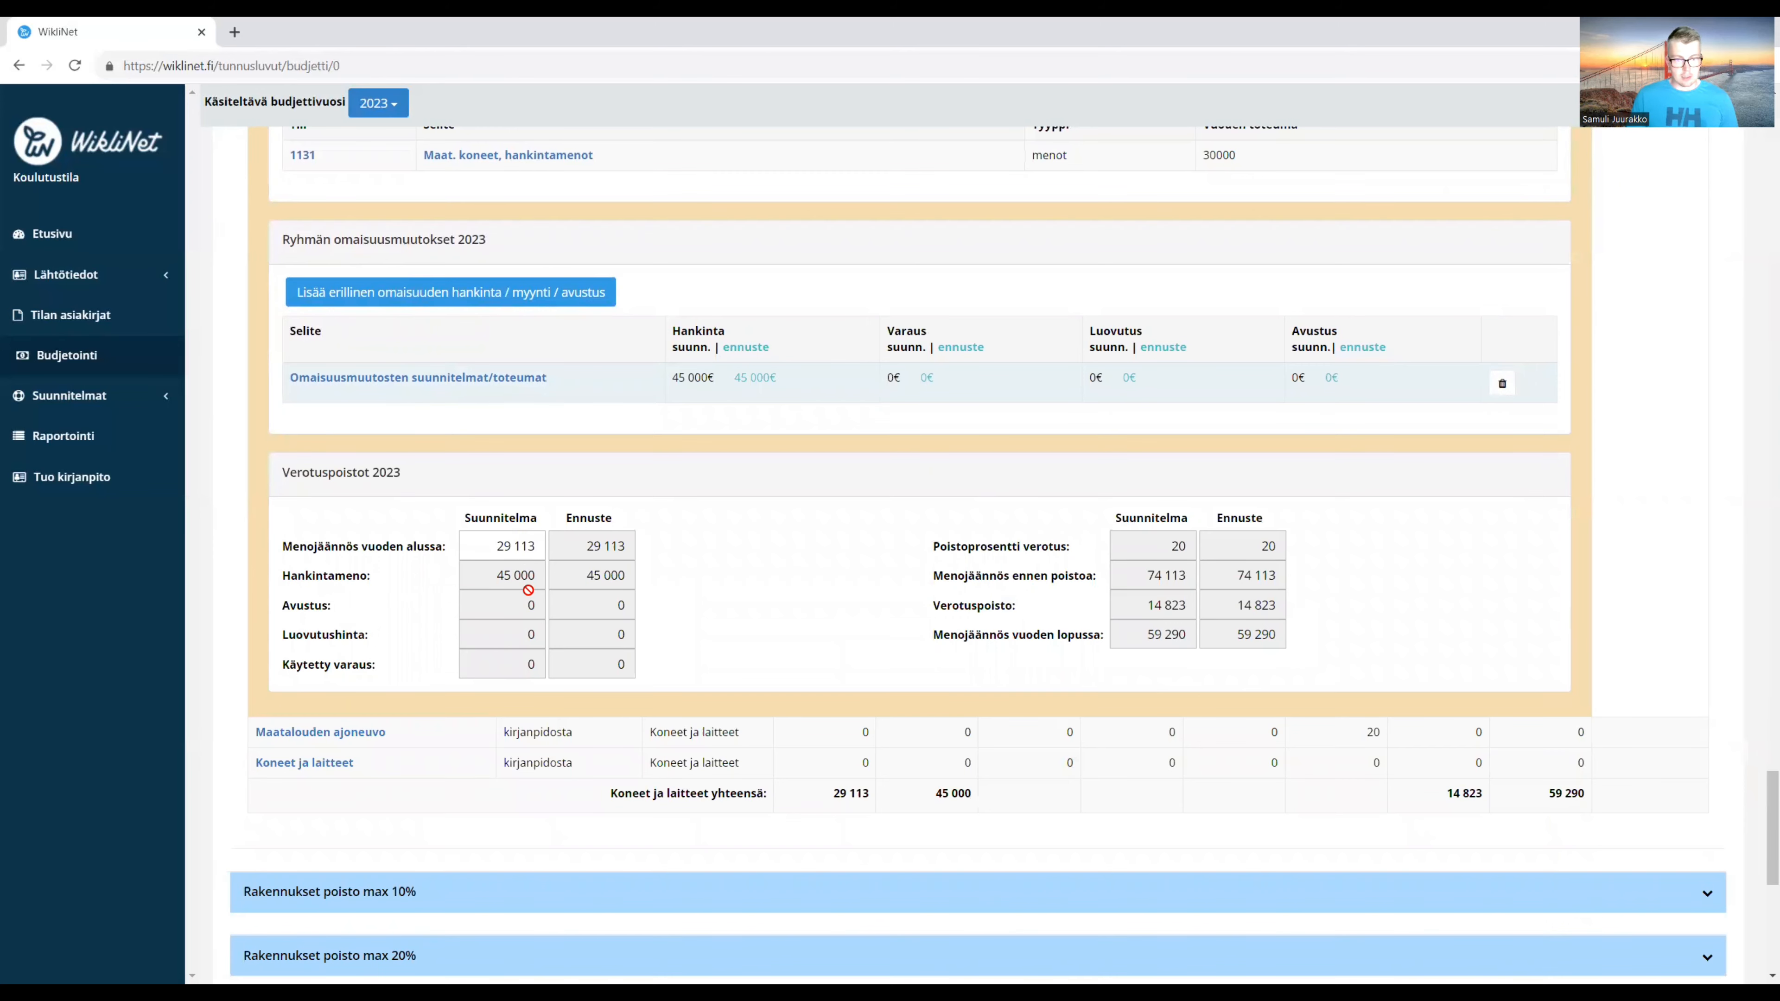
In the general tax settings of Kokonaistarkastelu 2022 - 2023 (verosuunnittelu), choose WN laskee + syöttö as the 2023 Verojen laskentatapa.
drag(1772, 834, 1758, 205)
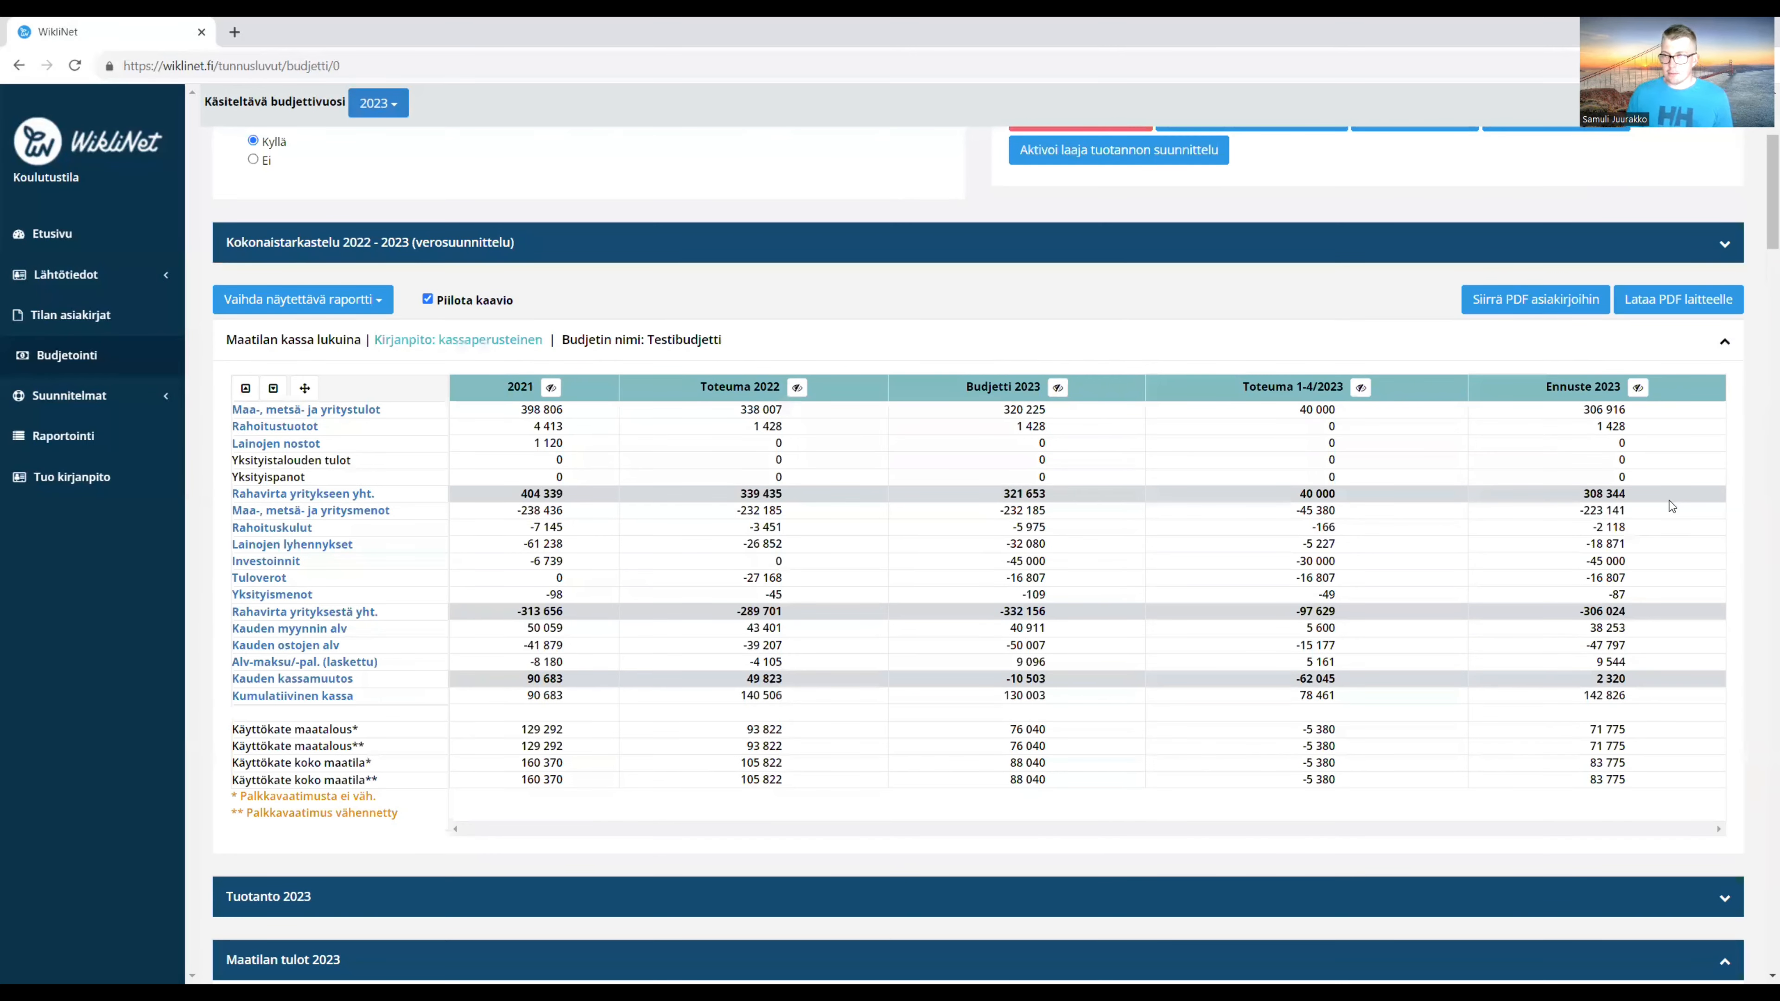
scroll(992, 507, up, 1)
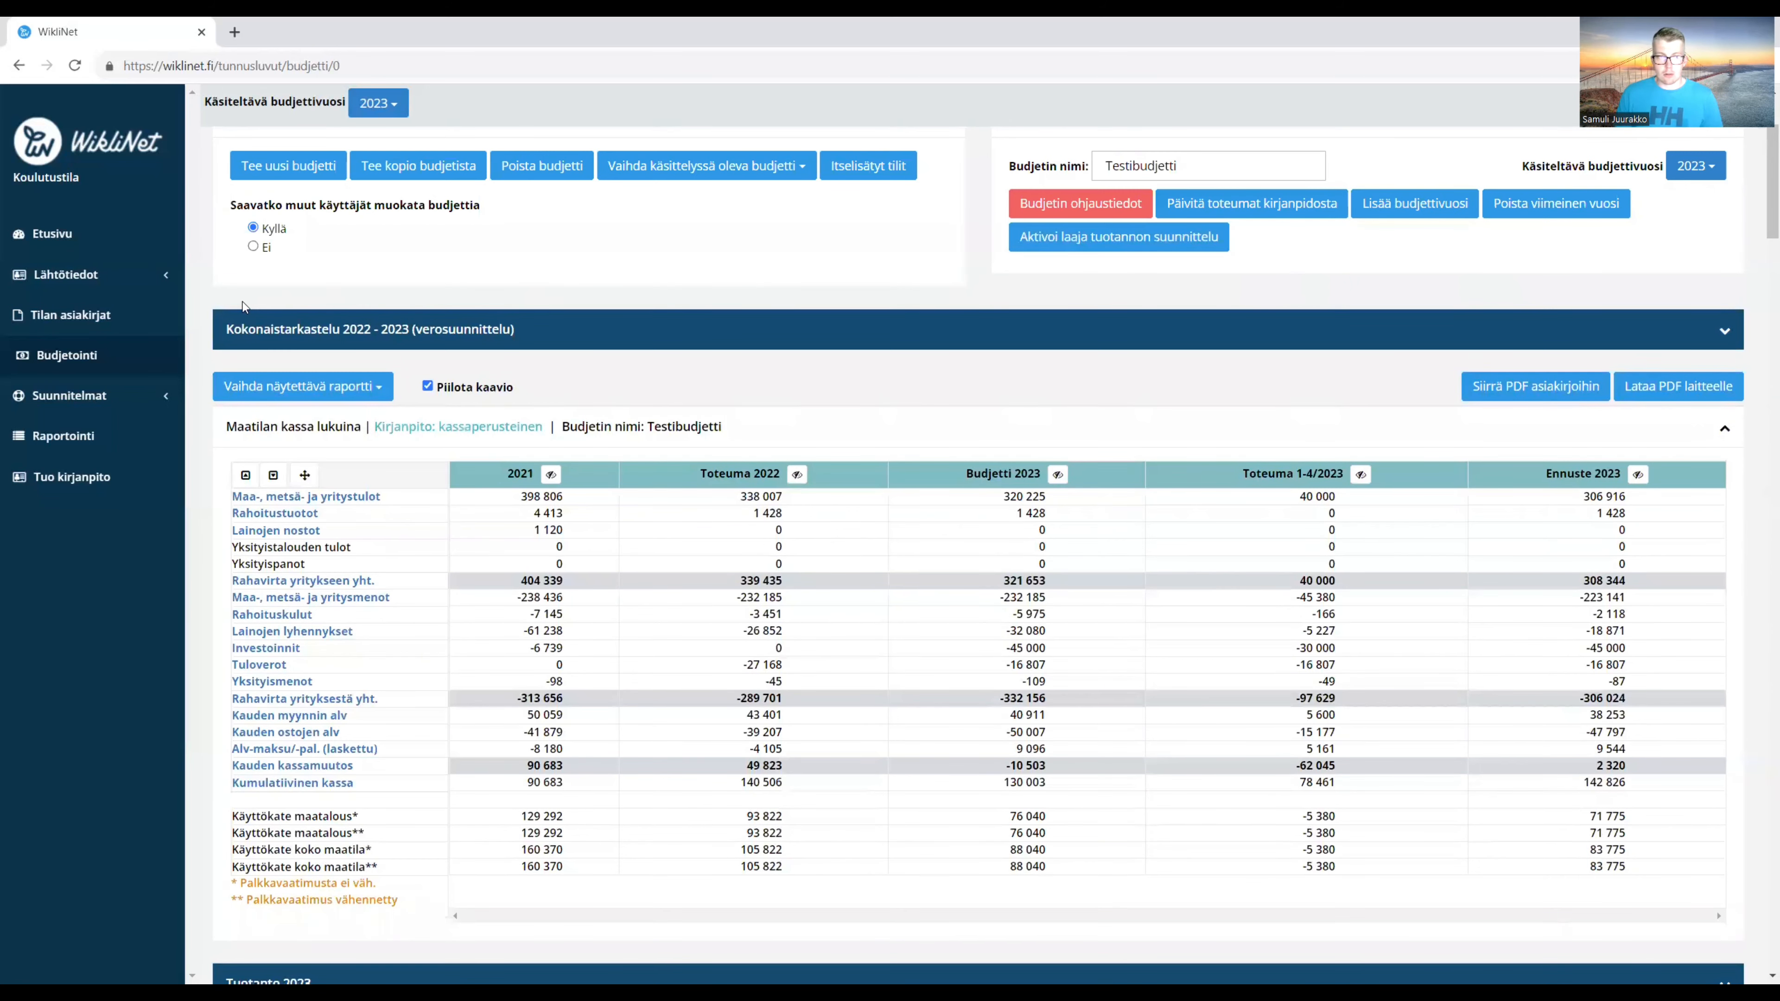
click(1725, 332)
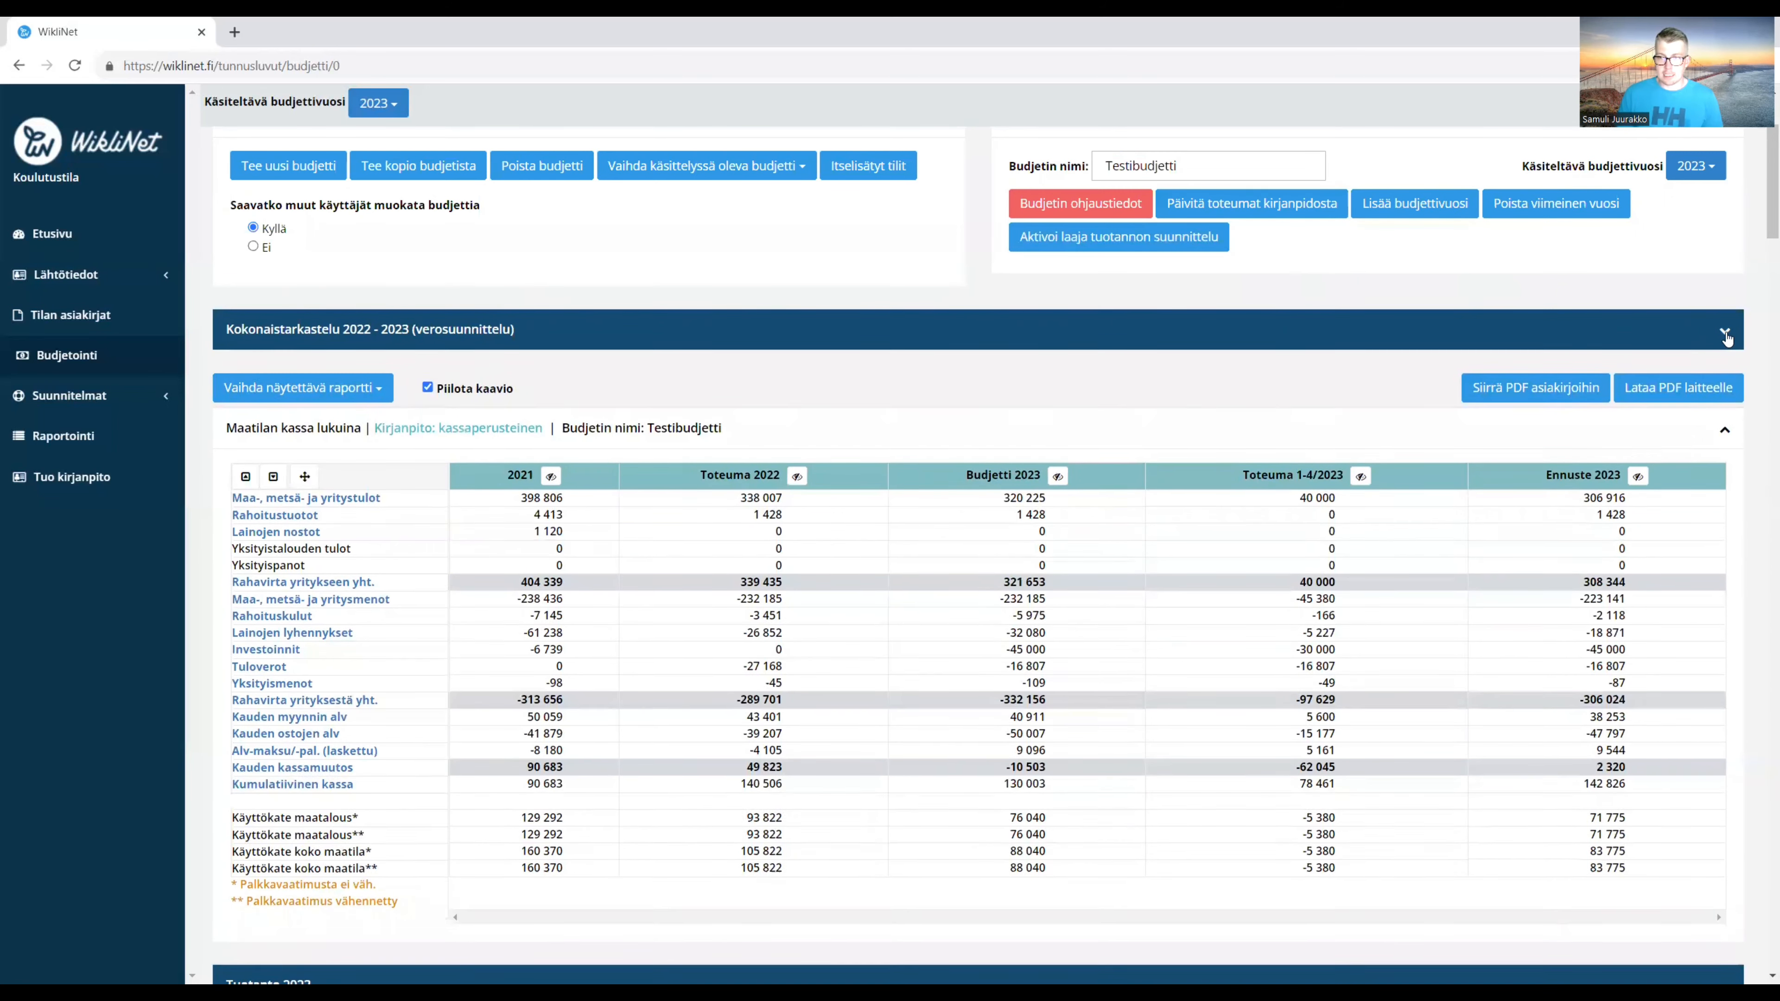
click(582, 384)
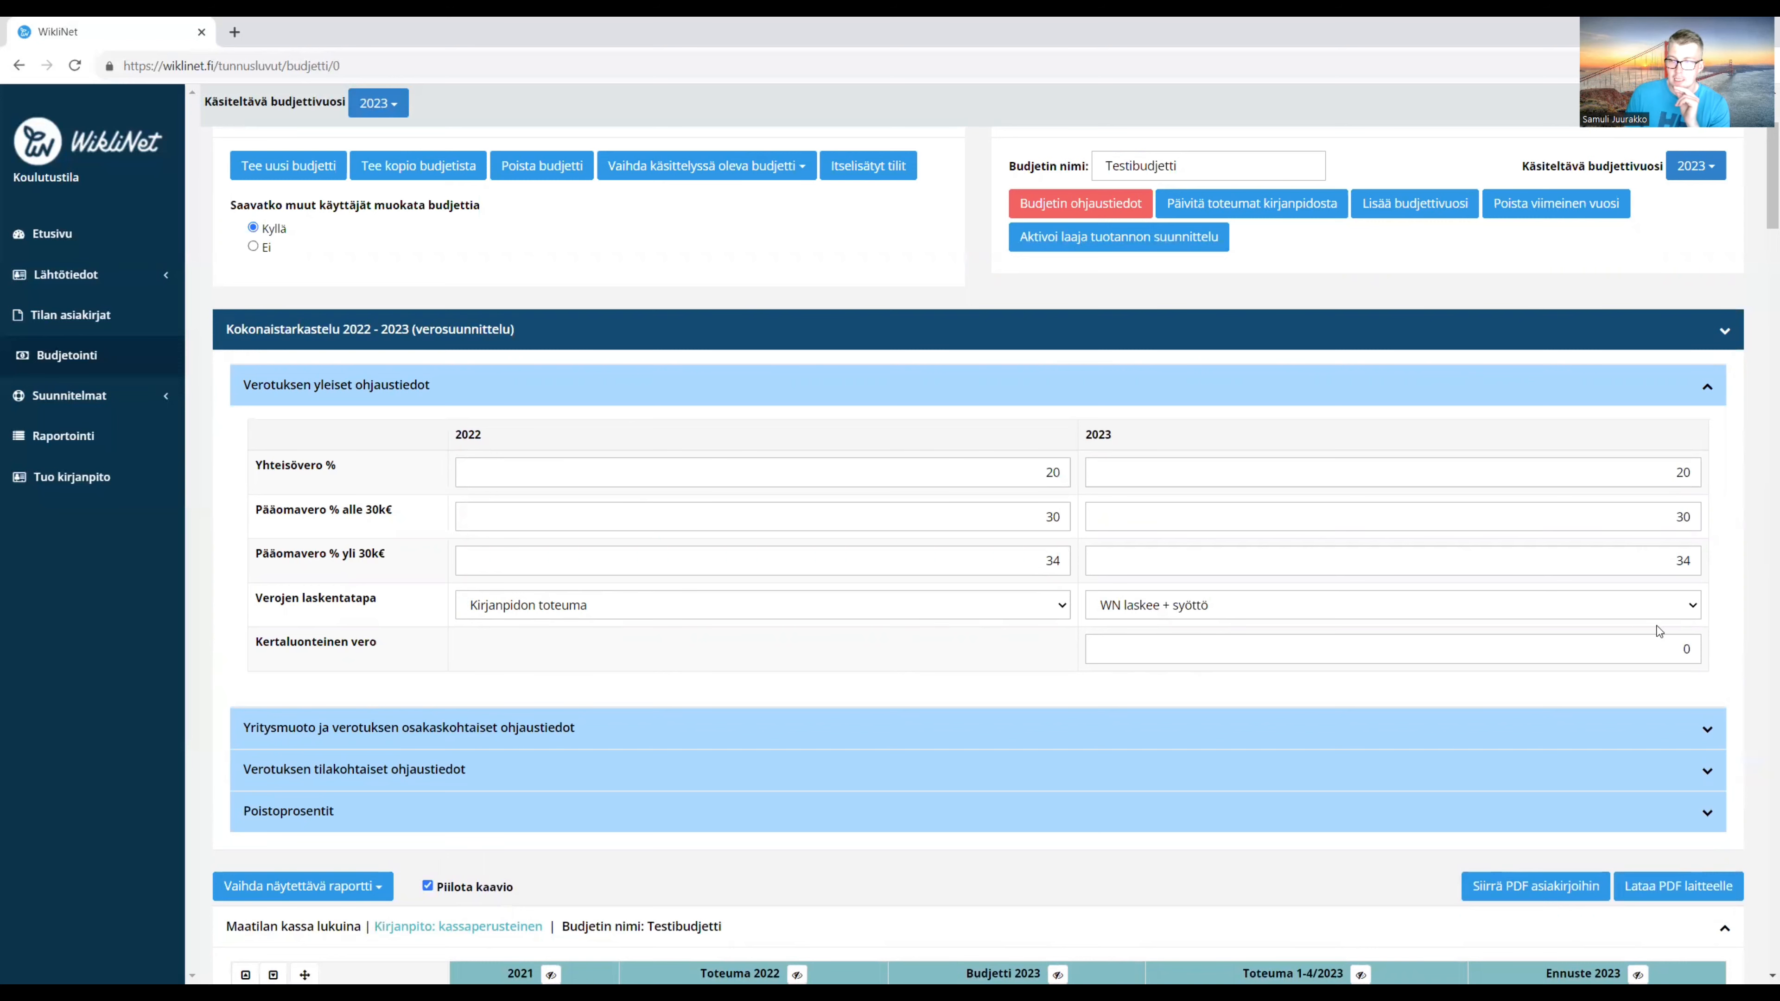
click(1693, 607)
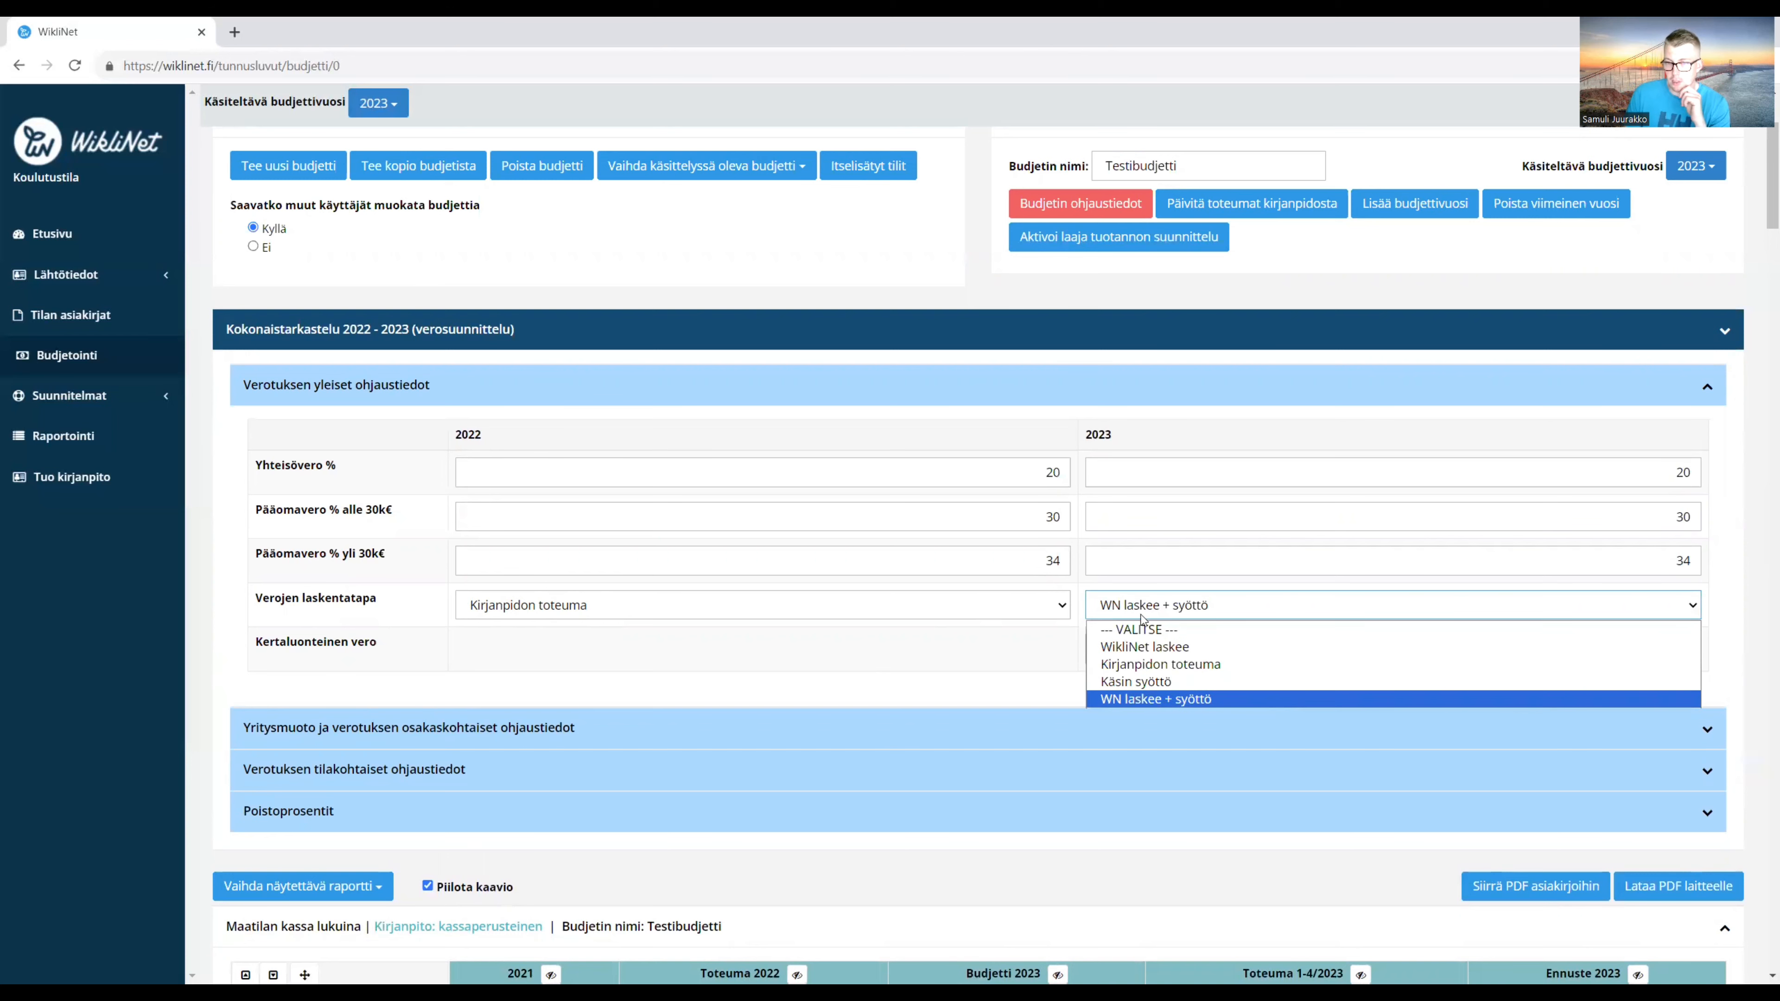
click(1279, 700)
Expand Yritysmuoto ja verotuksen osakaskohtaiset ohjaustiedot and review the company form, ownership shares and personal income fields.
scroll(1710, 602, down, 3)
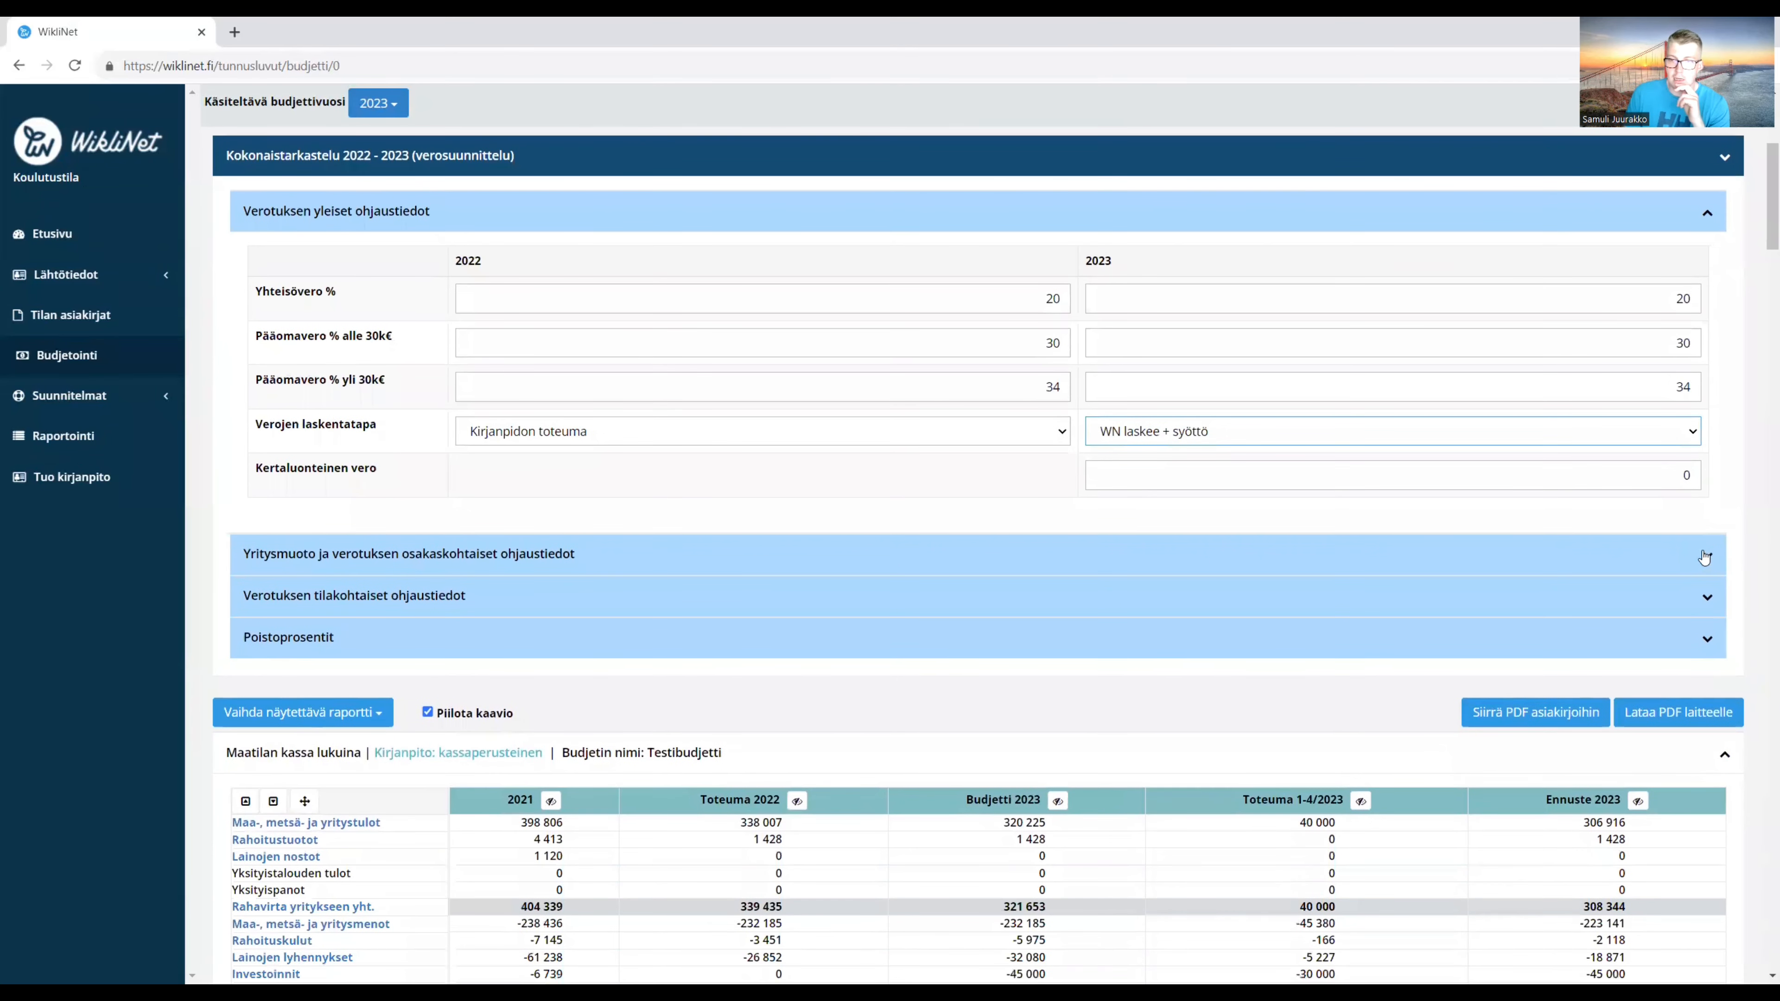
click(1707, 558)
scroll(1719, 561, down, 1)
scroll(1718, 561, down, 1)
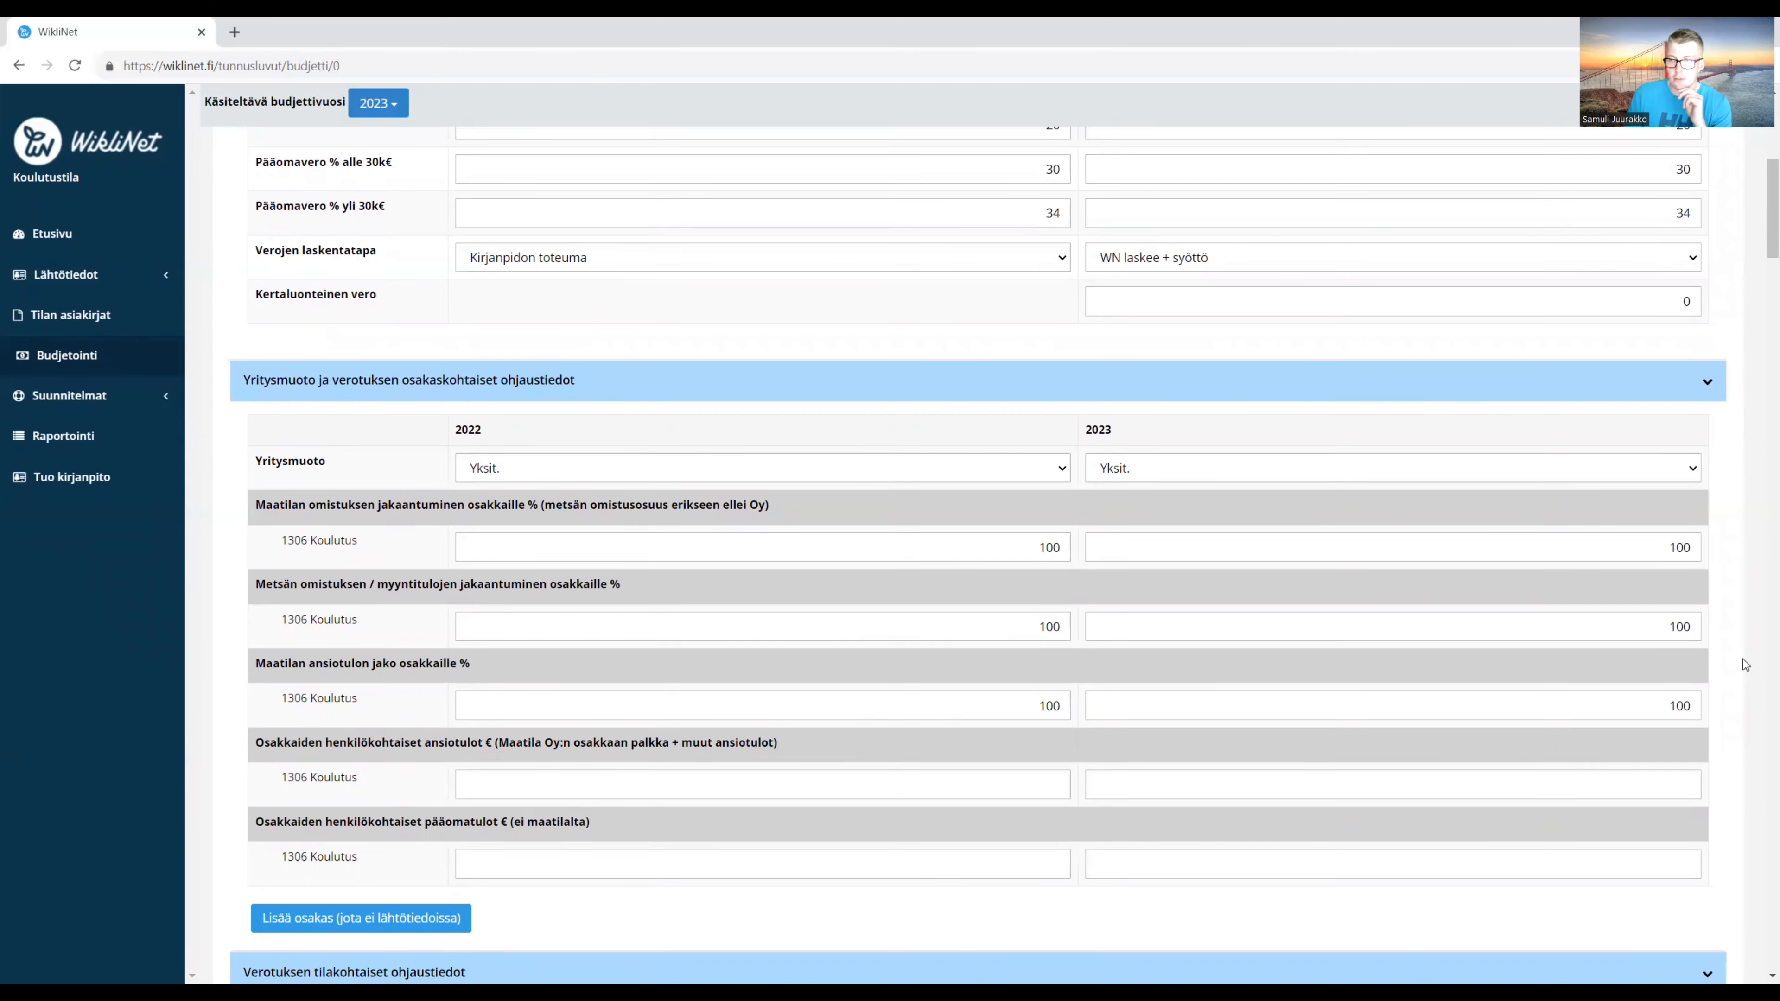
scroll(1742, 662, down, 4)
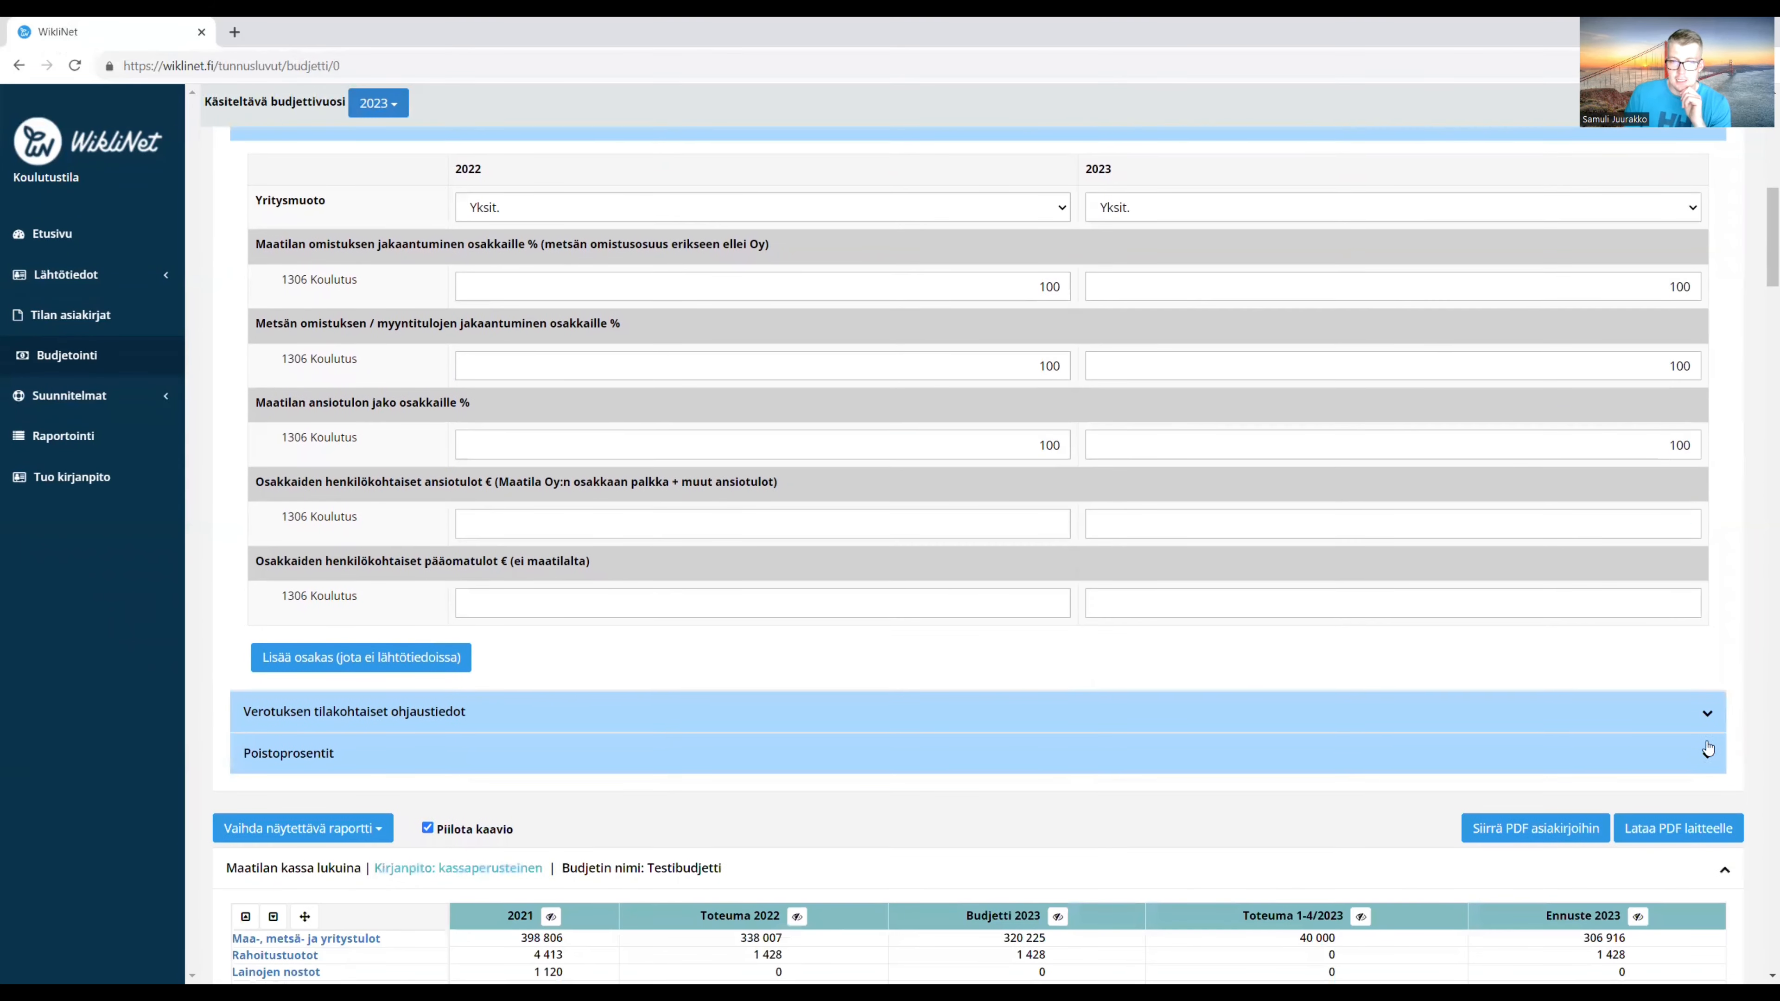
Expand Verotuksen tilakohtaiset ohjaustiedot and set Maatalouden nettovarallisuus to 0 for both 2022 and 2023.
click(1714, 715)
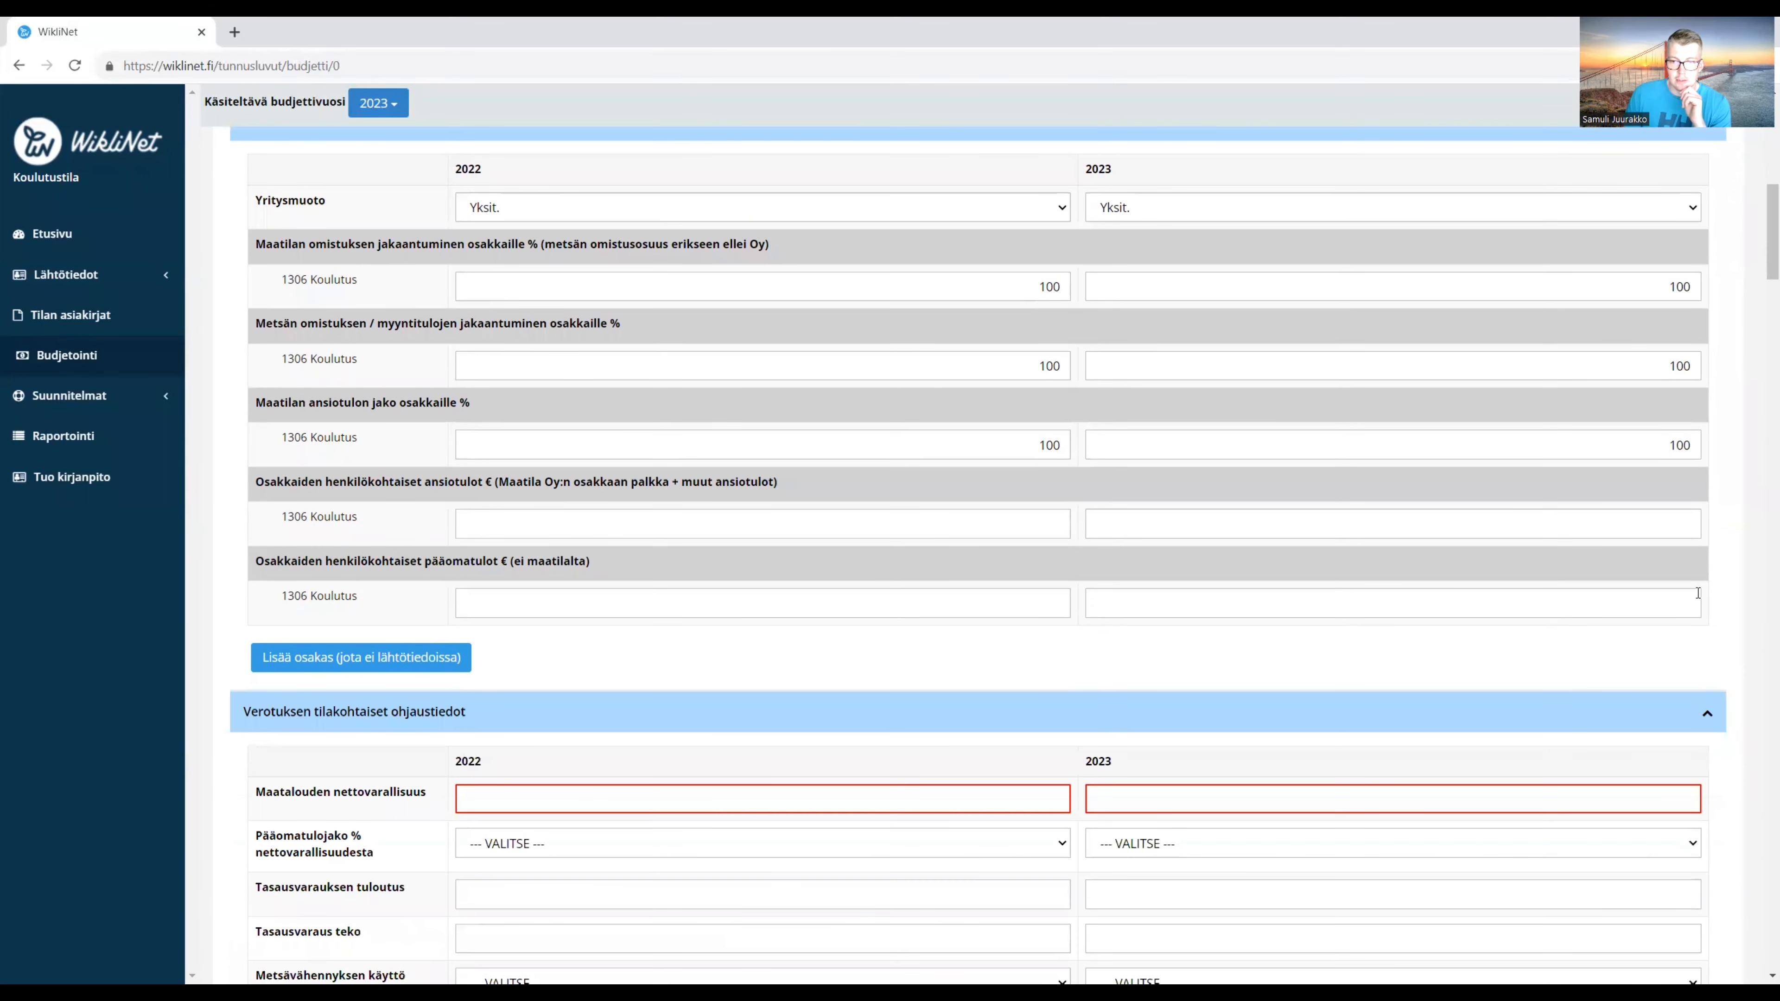
scroll(1702, 594, down, 1)
scroll(1702, 594, down, 2)
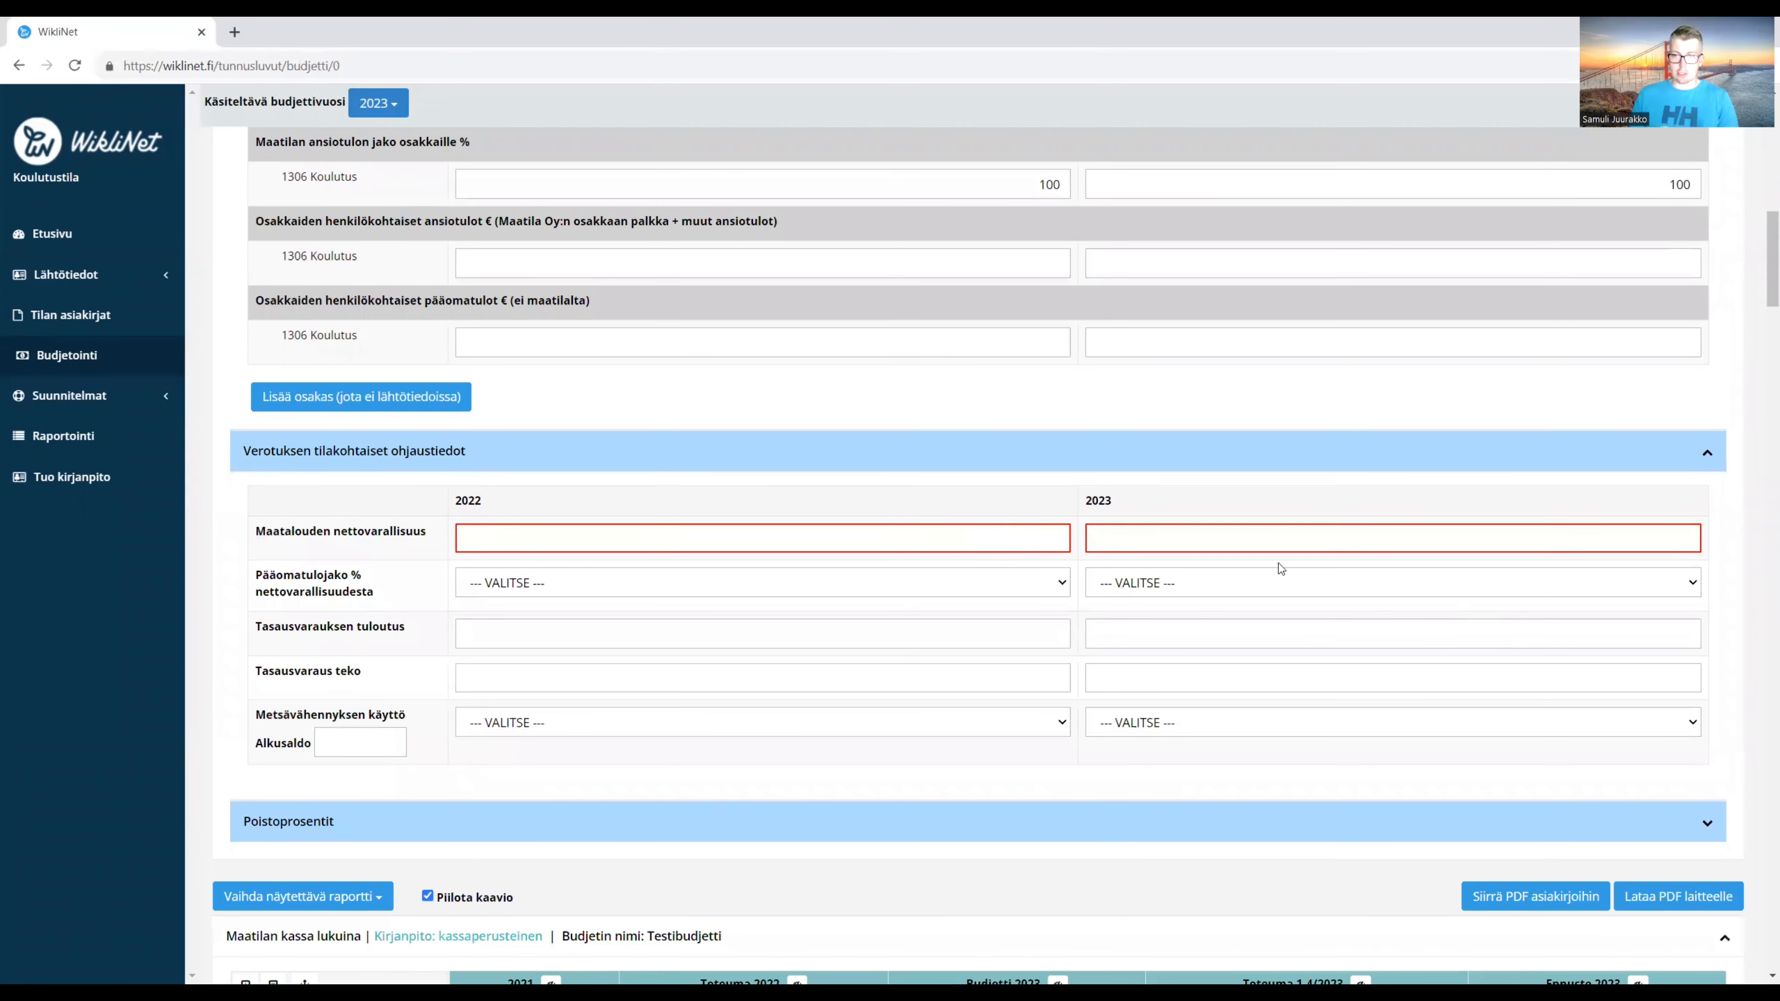
text(0)
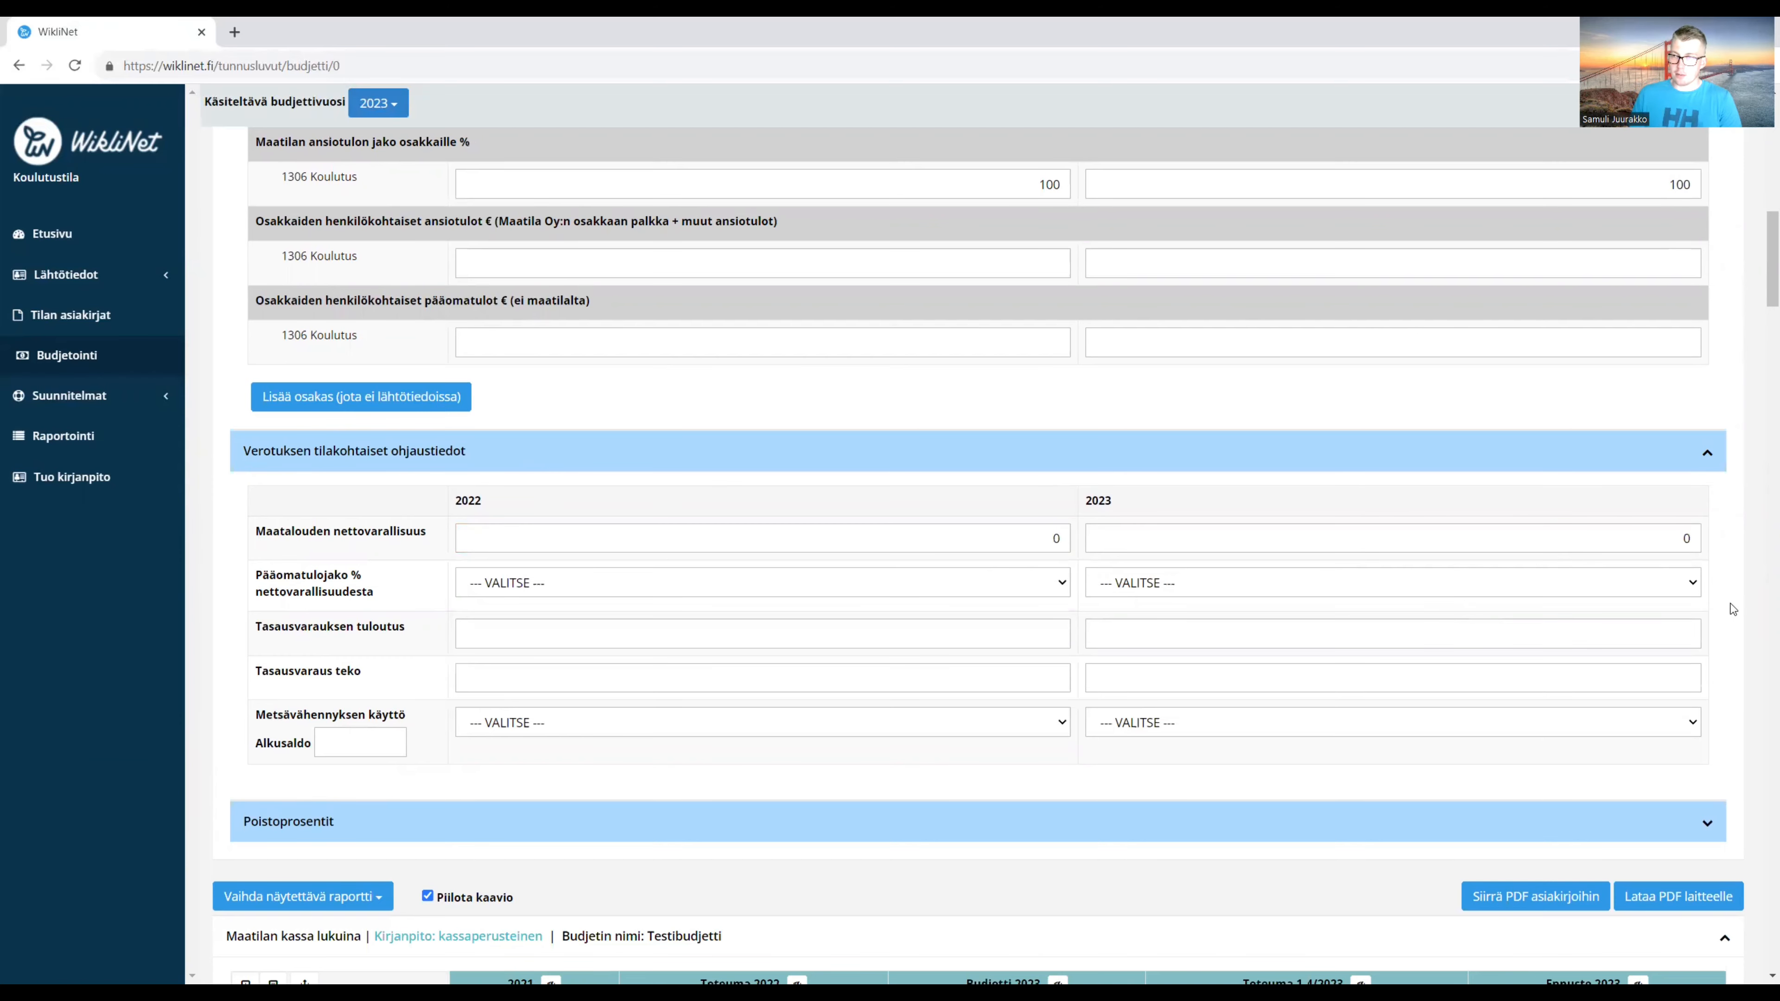
scroll(1742, 615, down, 1)
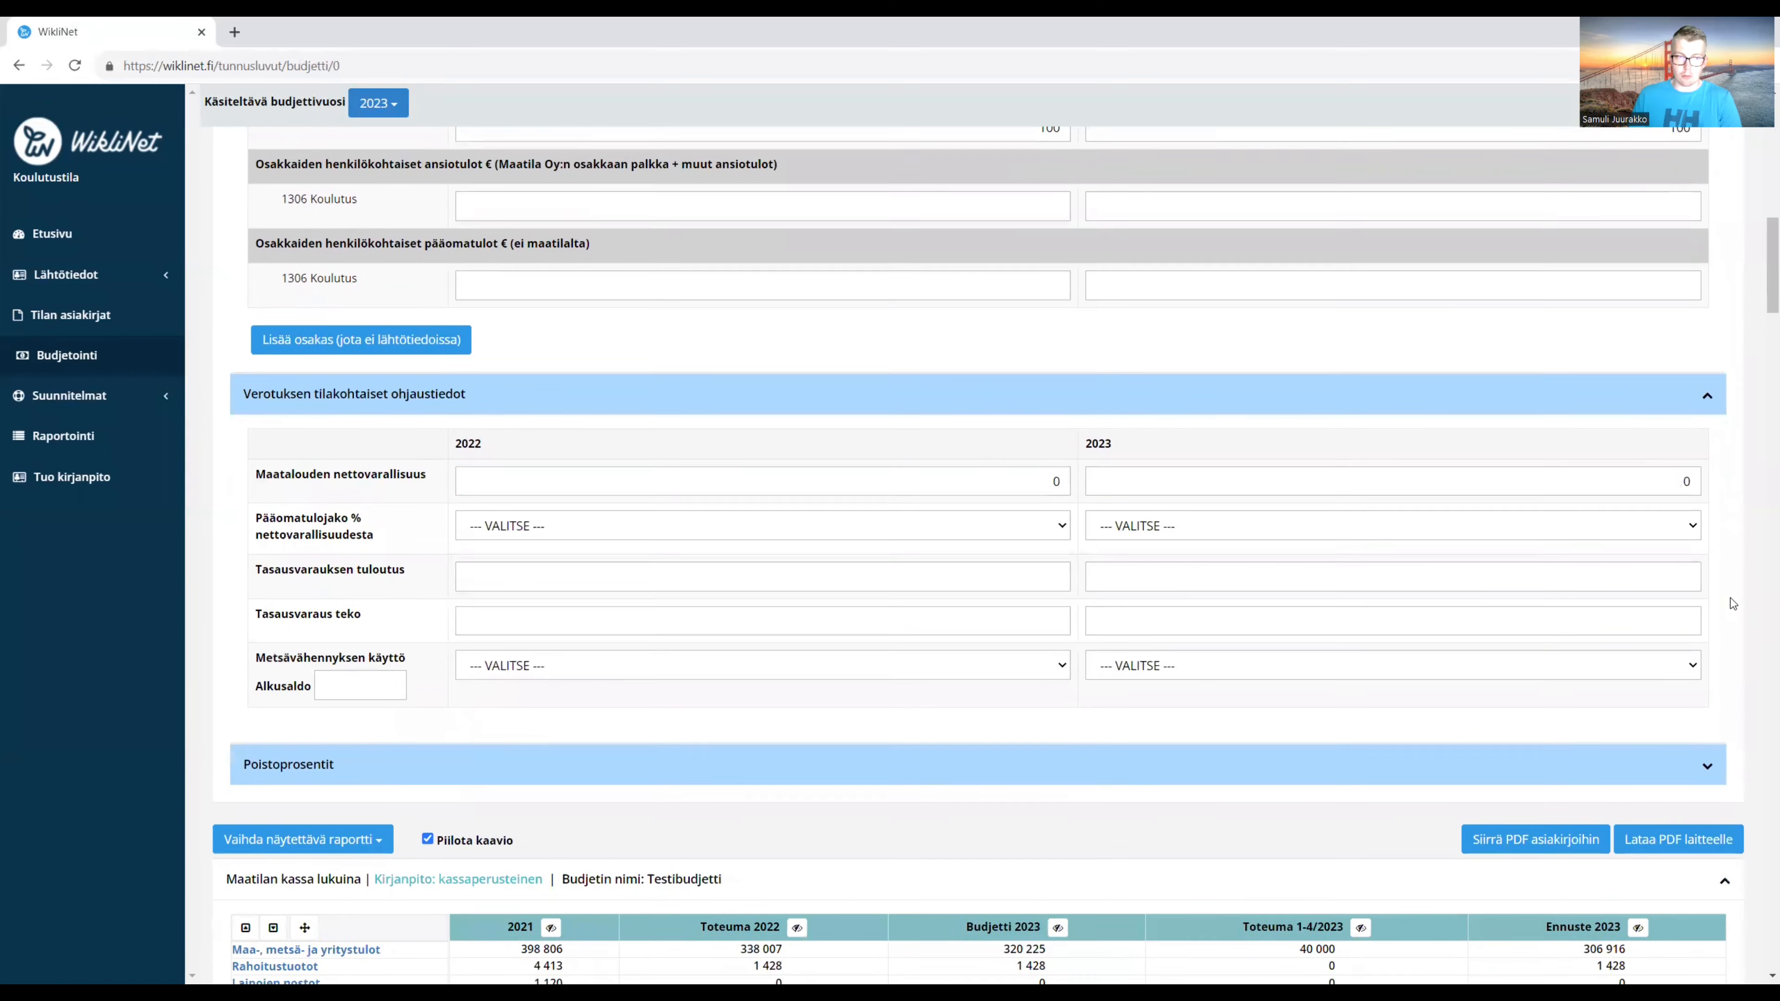
scroll(1724, 667, up, 3)
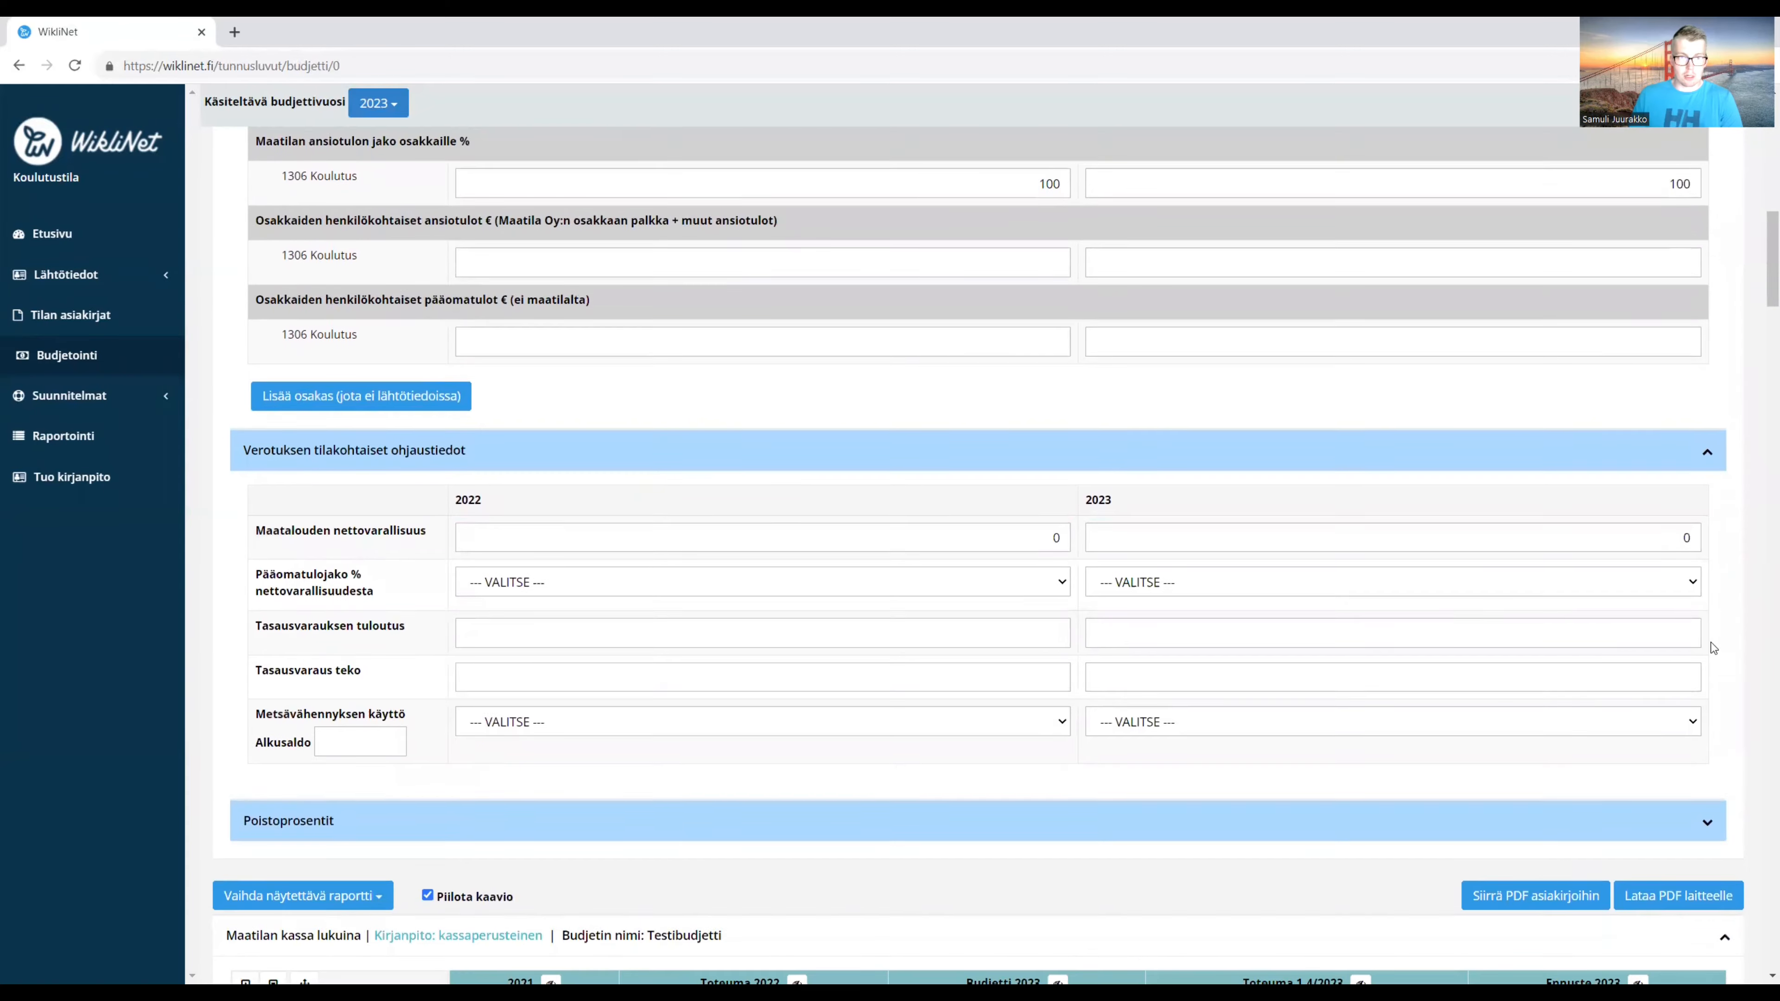
scroll(329, 290, up, 1)
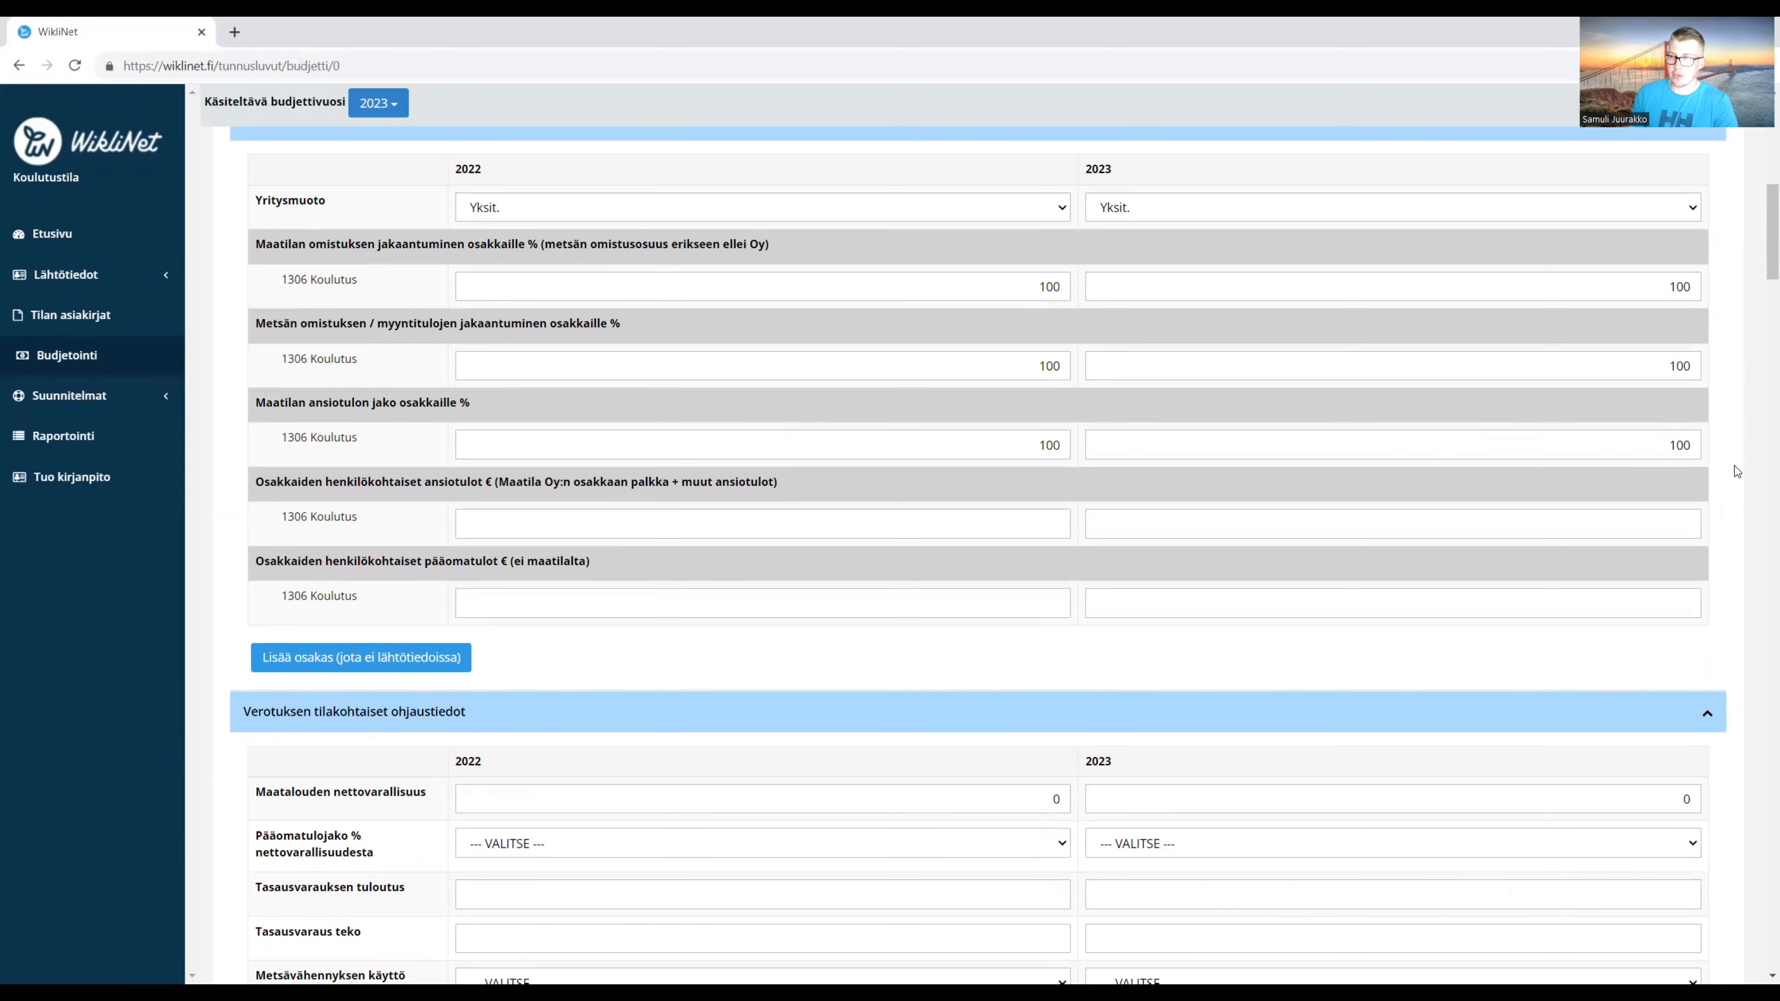
Expand Poistoprosentit to check the 2022 and 2023 depreciation percentages by asset group, and collapse the section again.
scroll(1737, 471, down, 4)
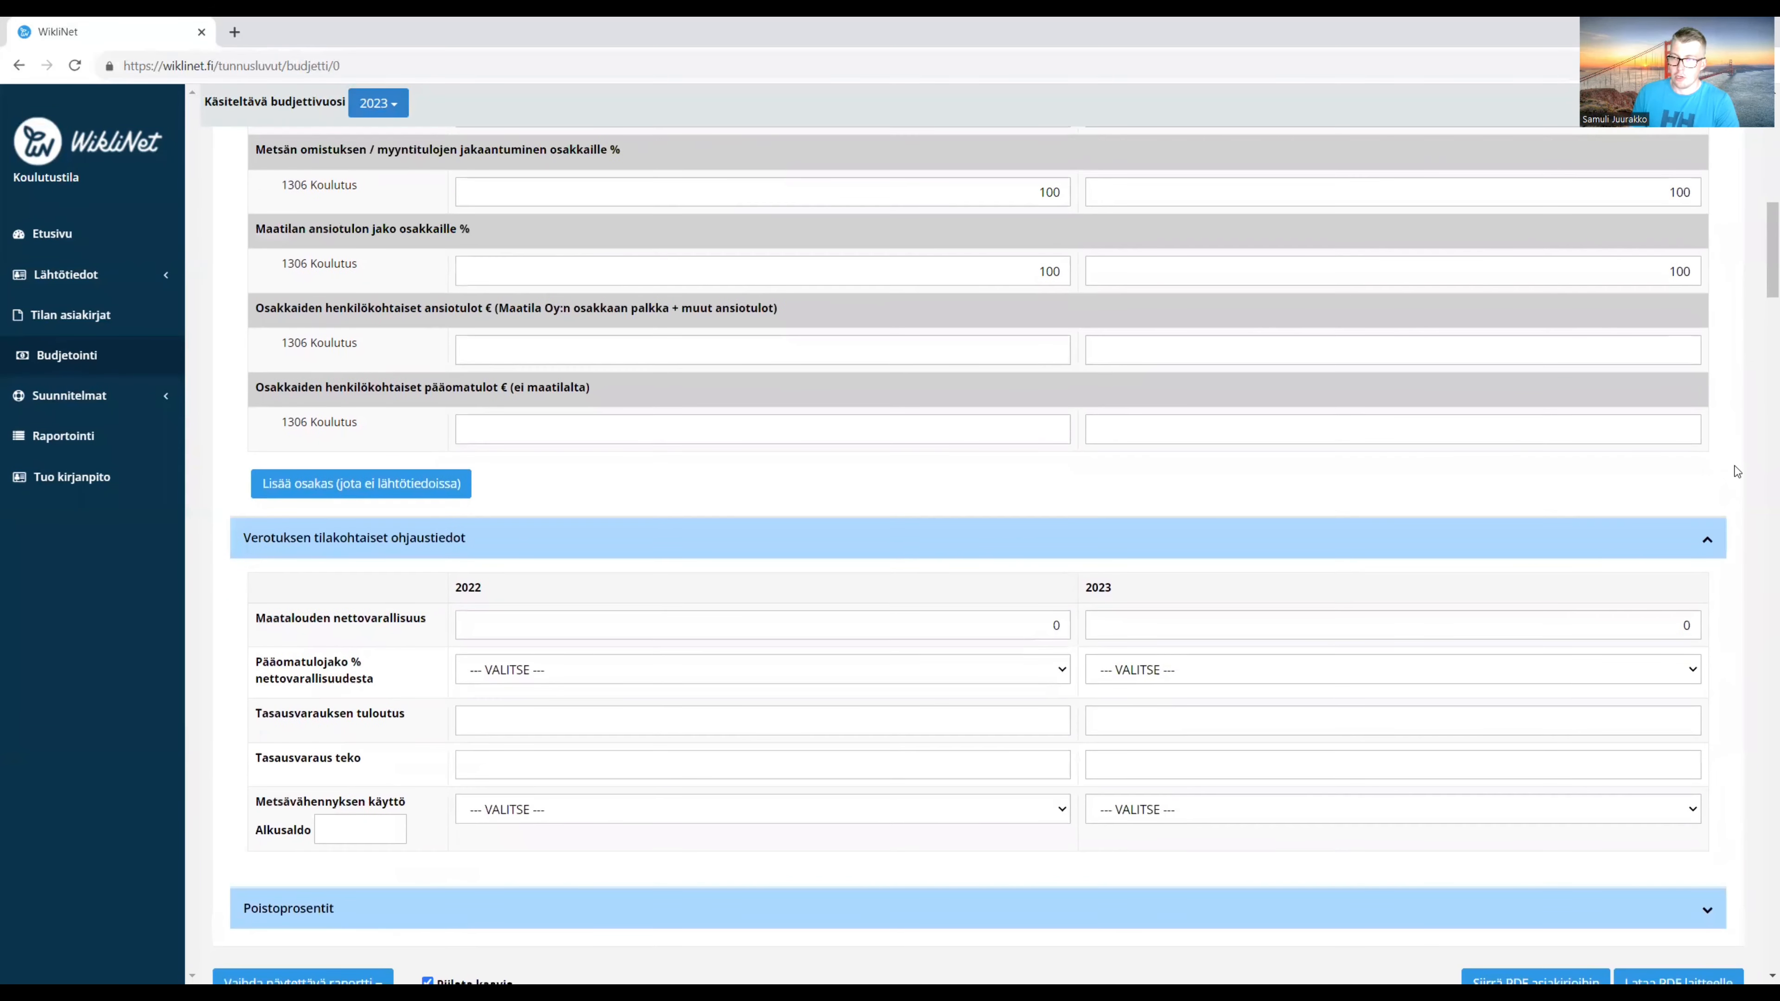
scroll(1737, 471, down, 4)
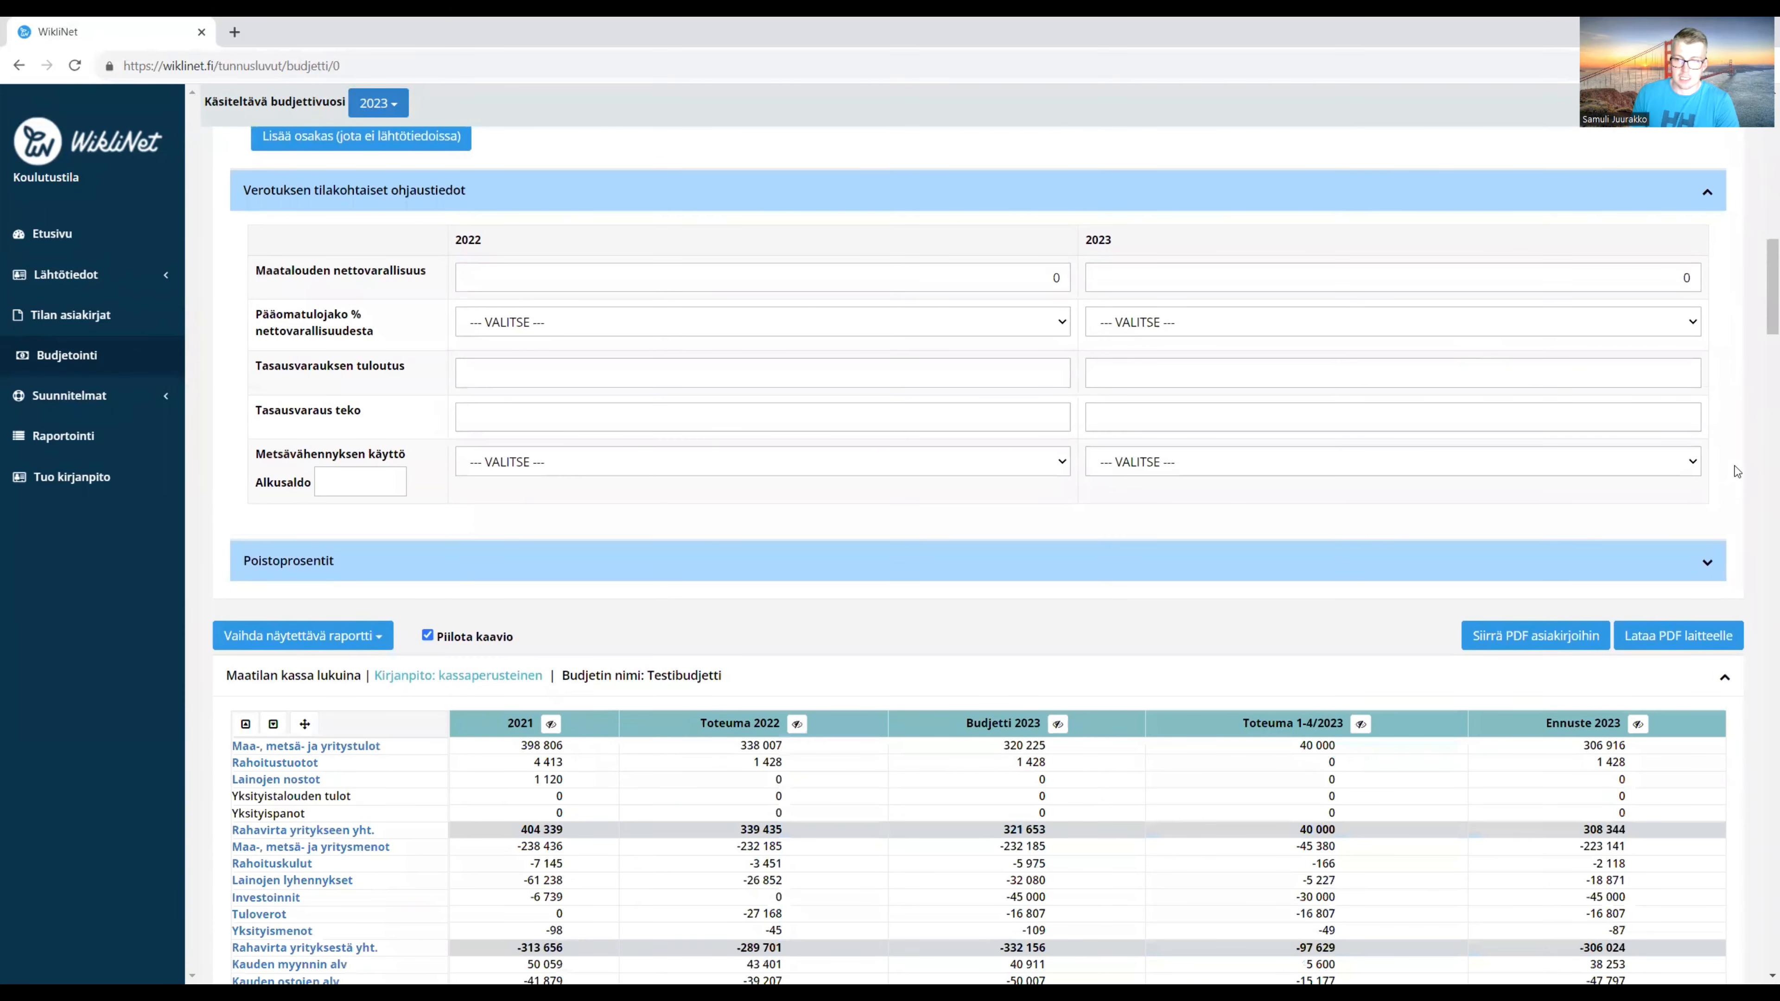
click(1725, 550)
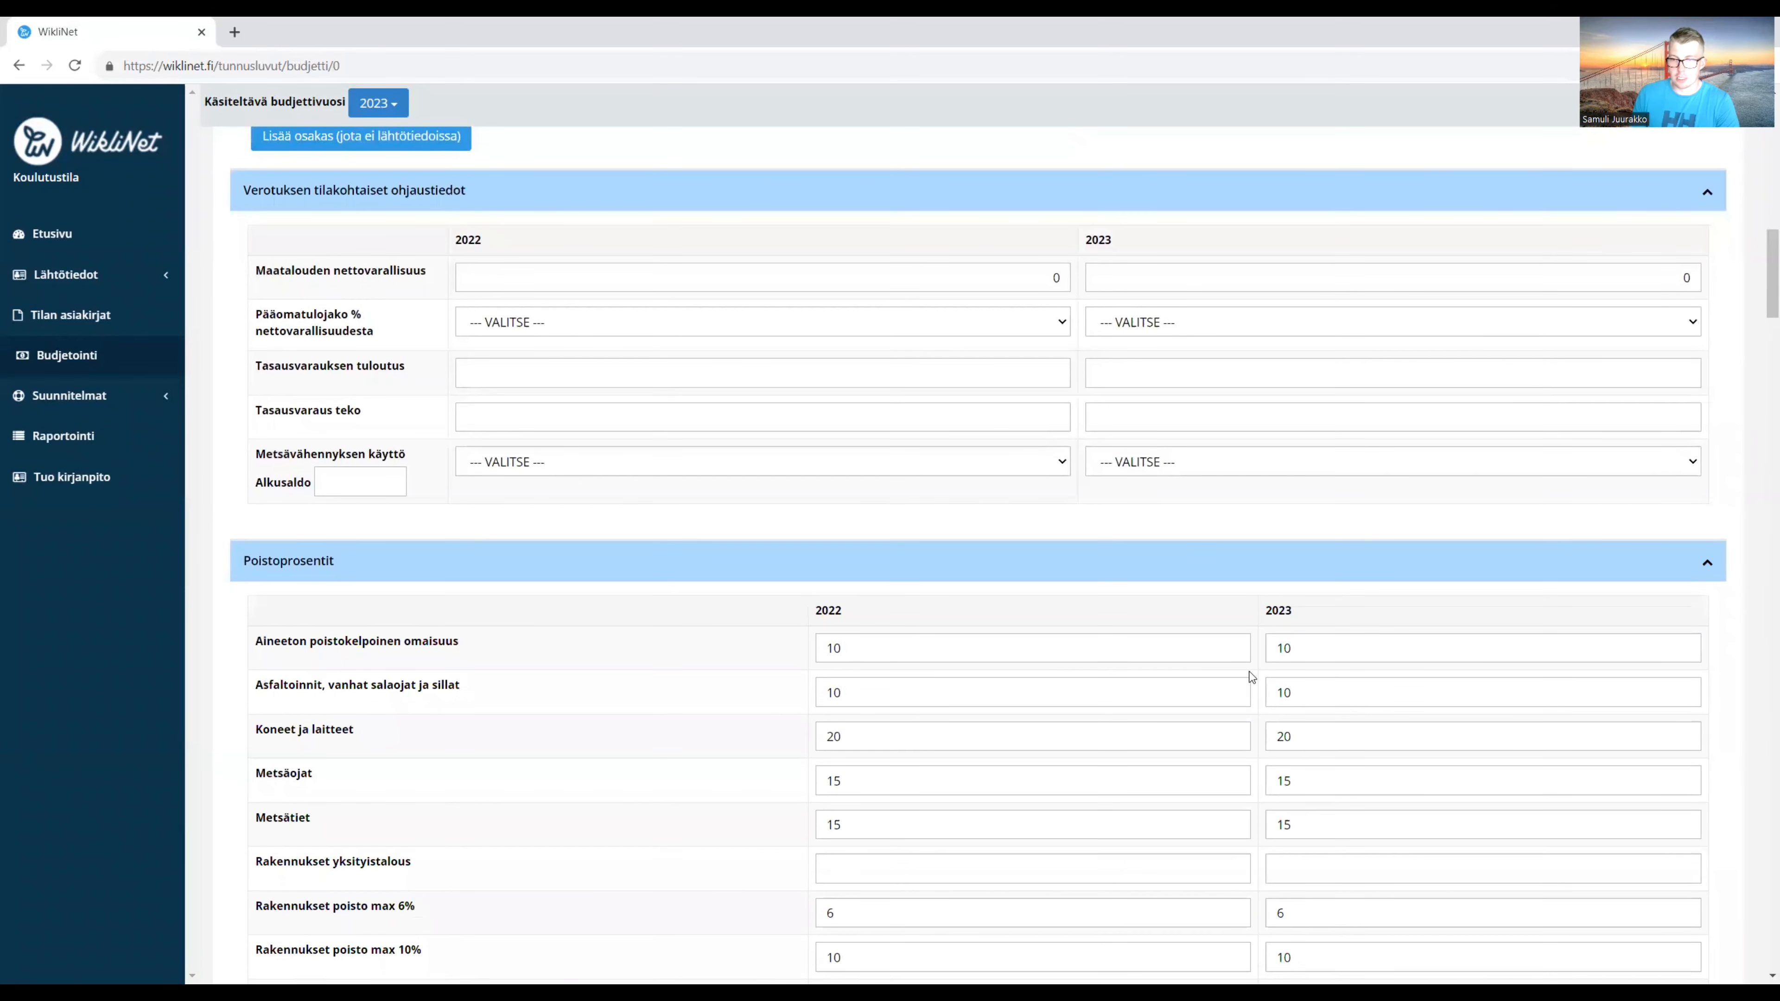
scroll(1184, 661, down, 1)
click(1693, 478)
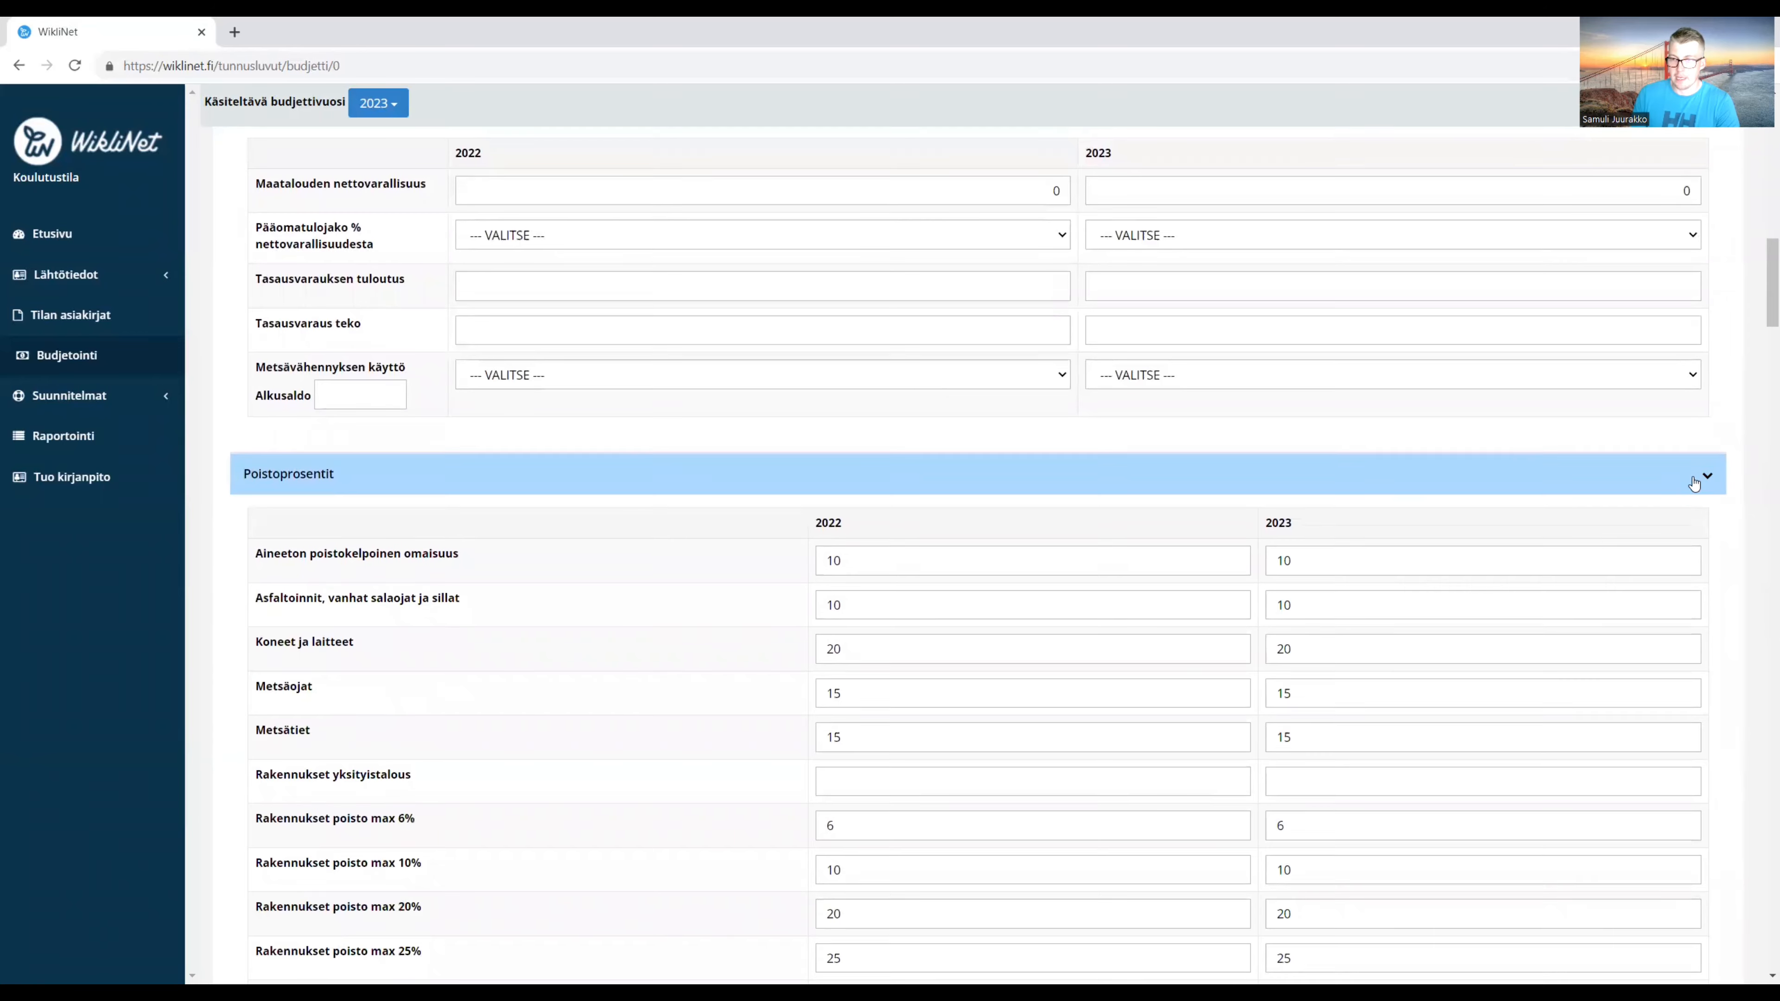
Examine the Ennuste 2023 column and its Tuloverot figure in the Maatilan kassa lukuina report.
scroll(1051, 631, down, 2)
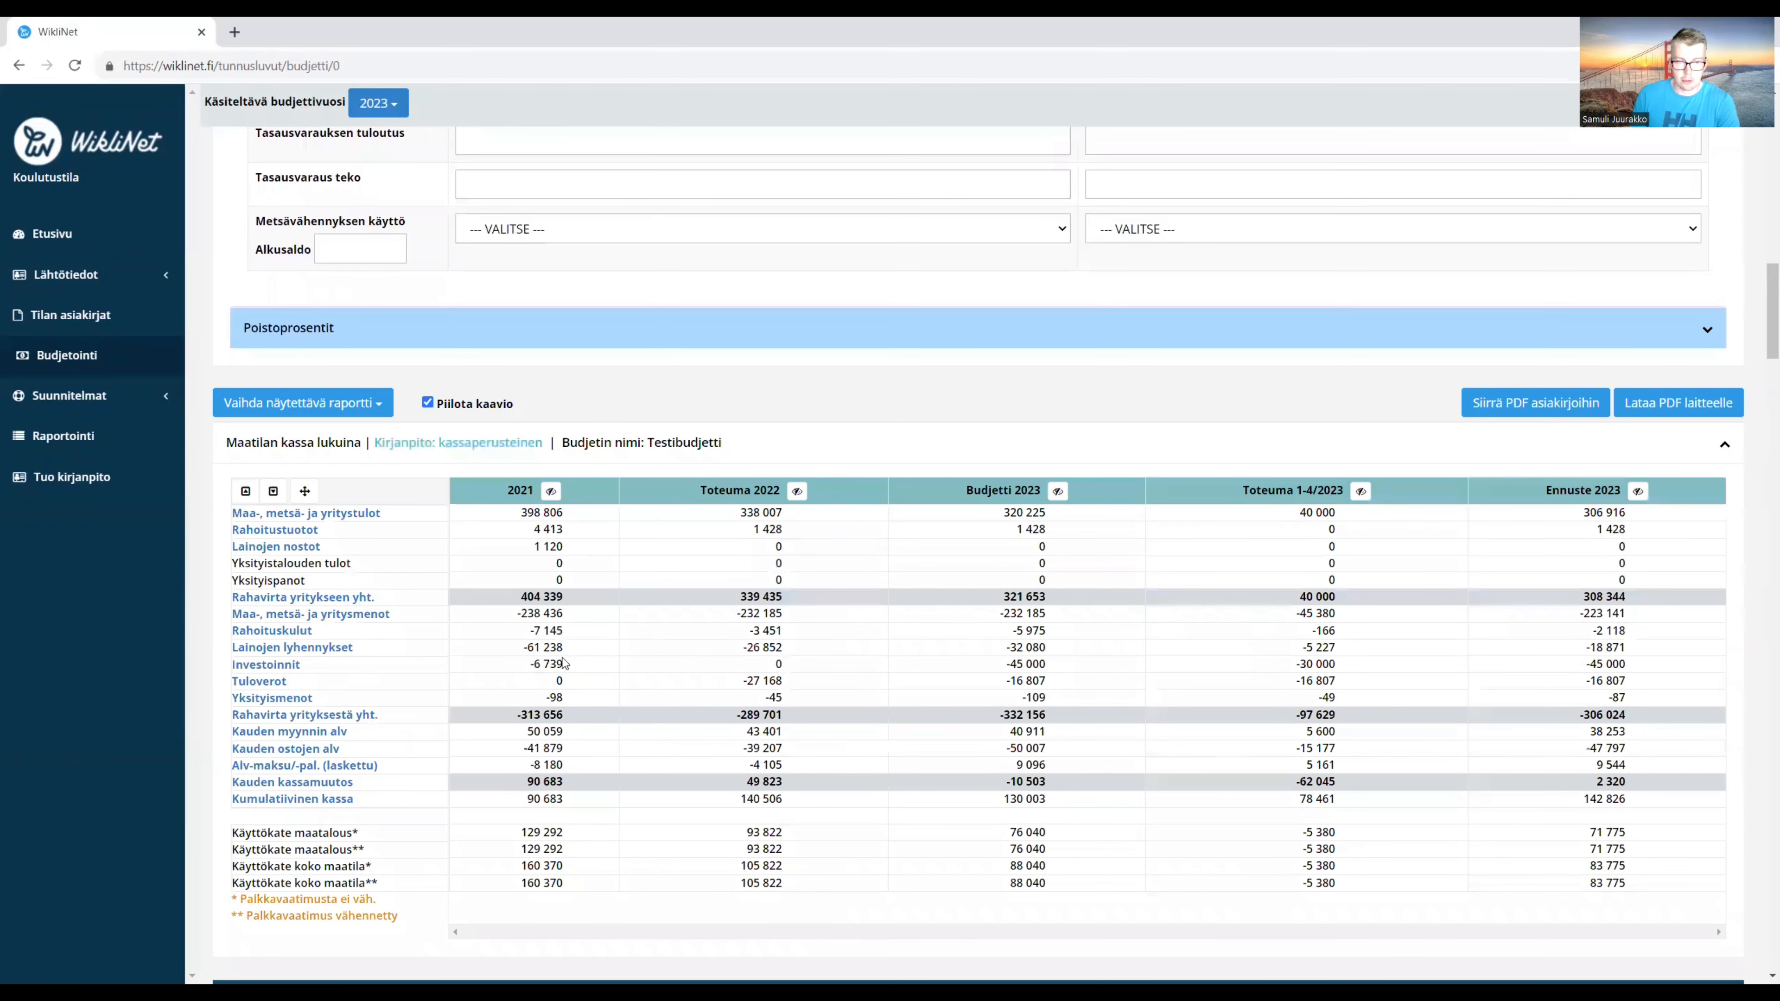
scroll(631, 666, down, 1)
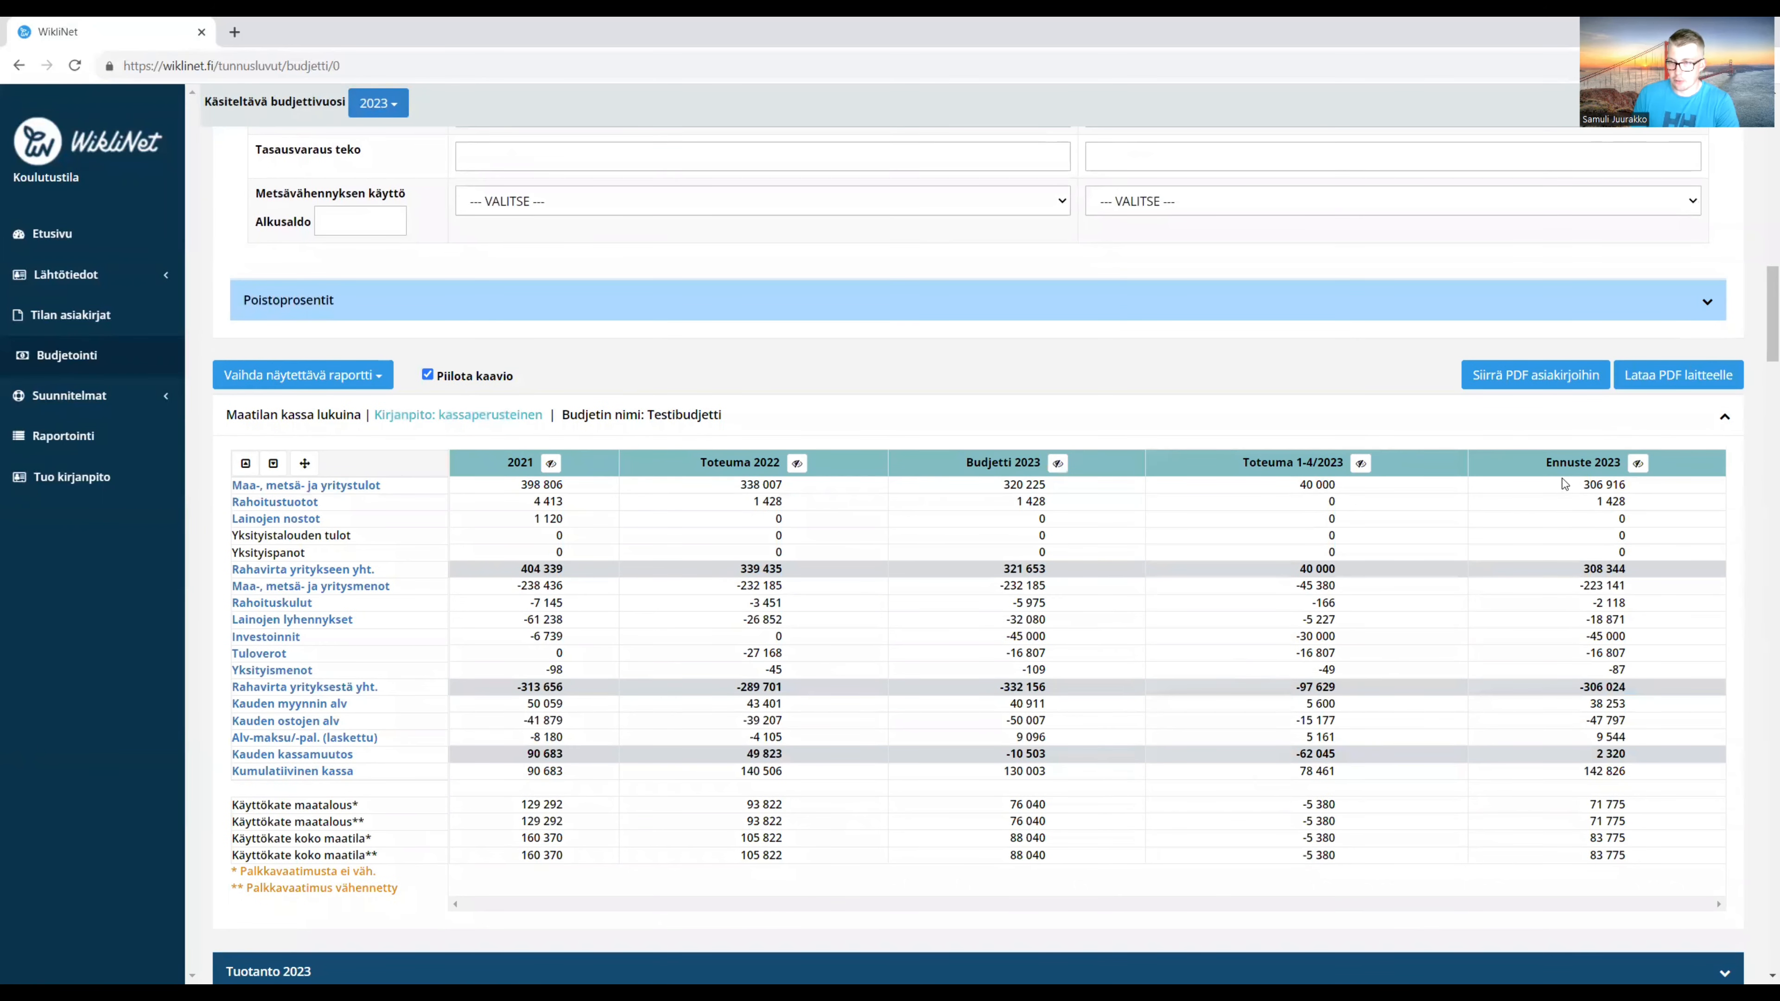
drag(1555, 466, 1625, 466)
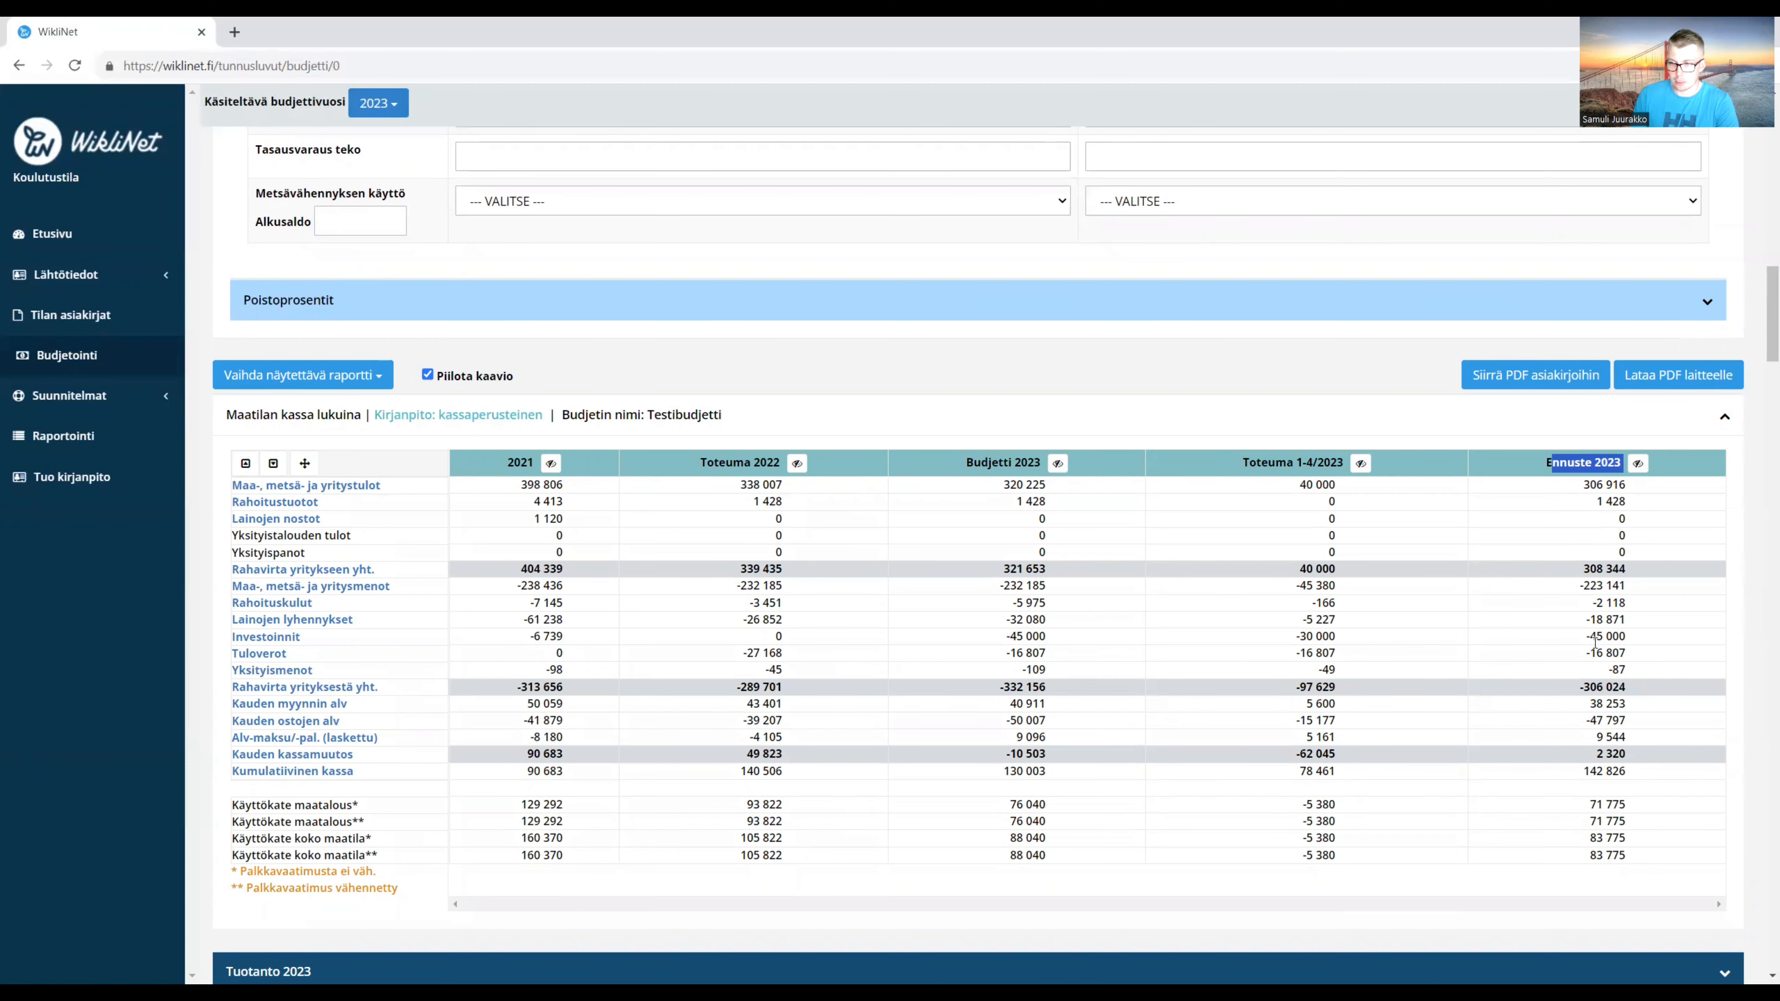
drag(1637, 655, 1590, 652)
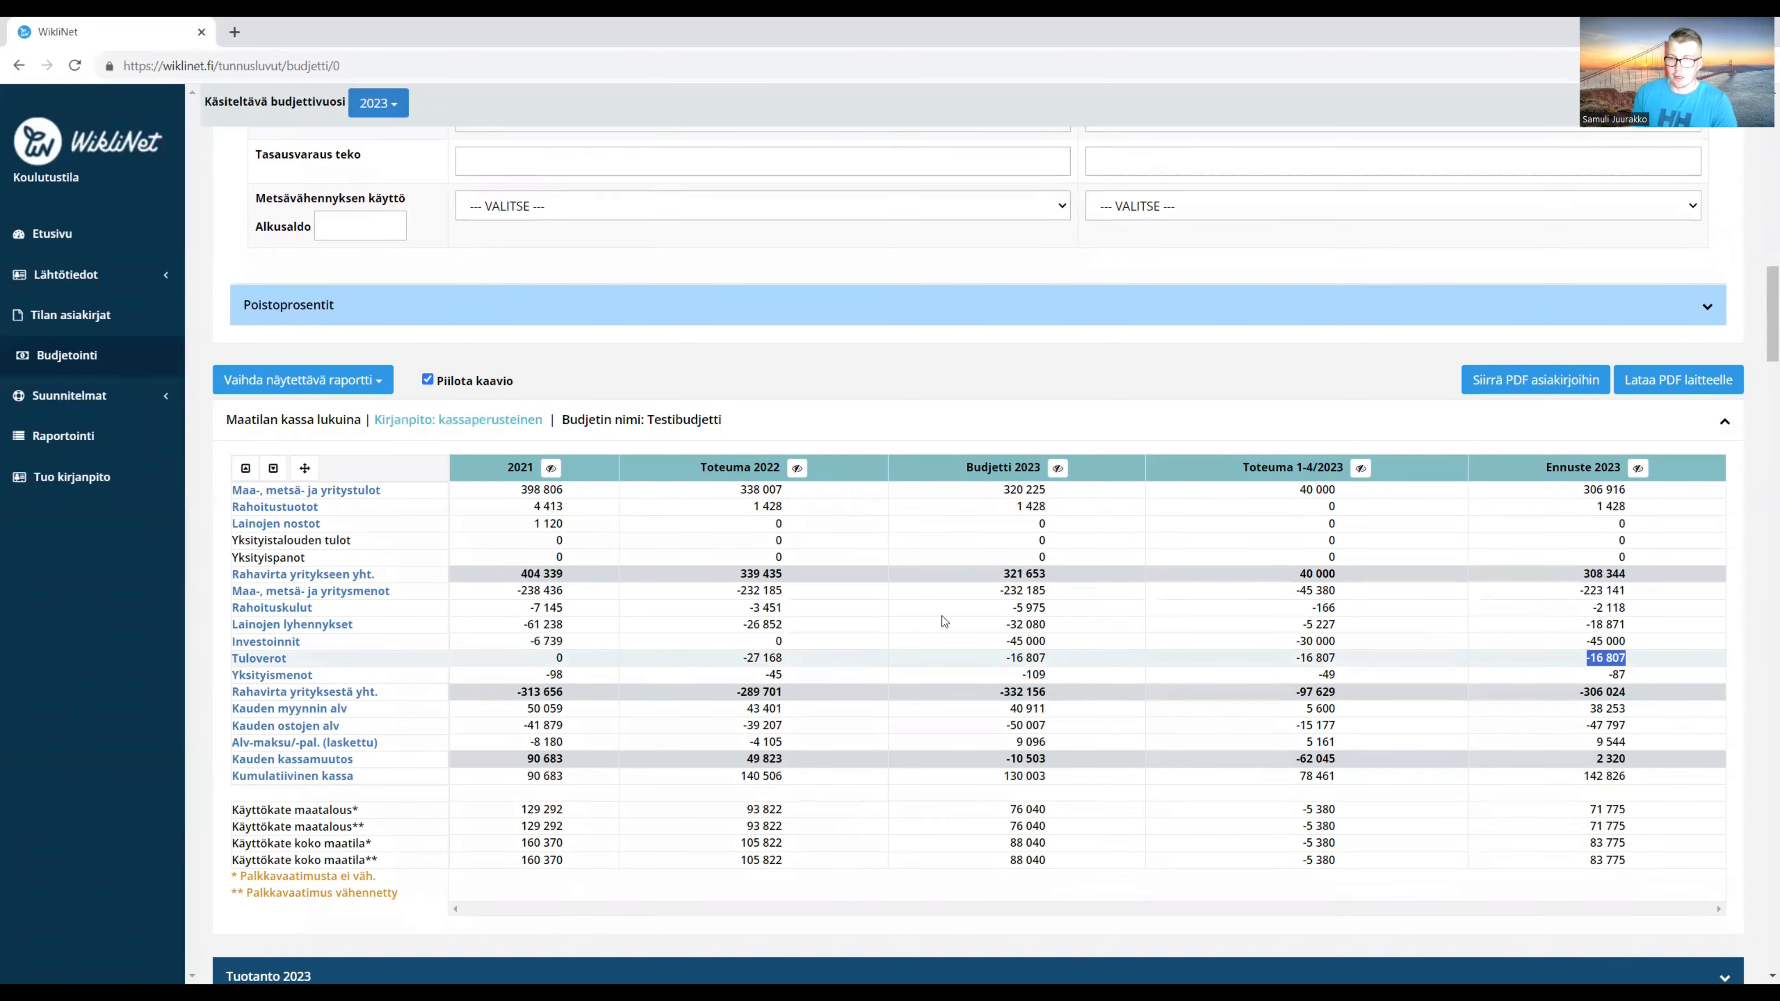
Collapse Verotuksen yleiset ohjaustiedot and the whole Kokonaistarkastelu 2022 - 2023 (verosuunnittelu) section.
scroll(896, 587, up, 1)
scroll(896, 587, up, 15)
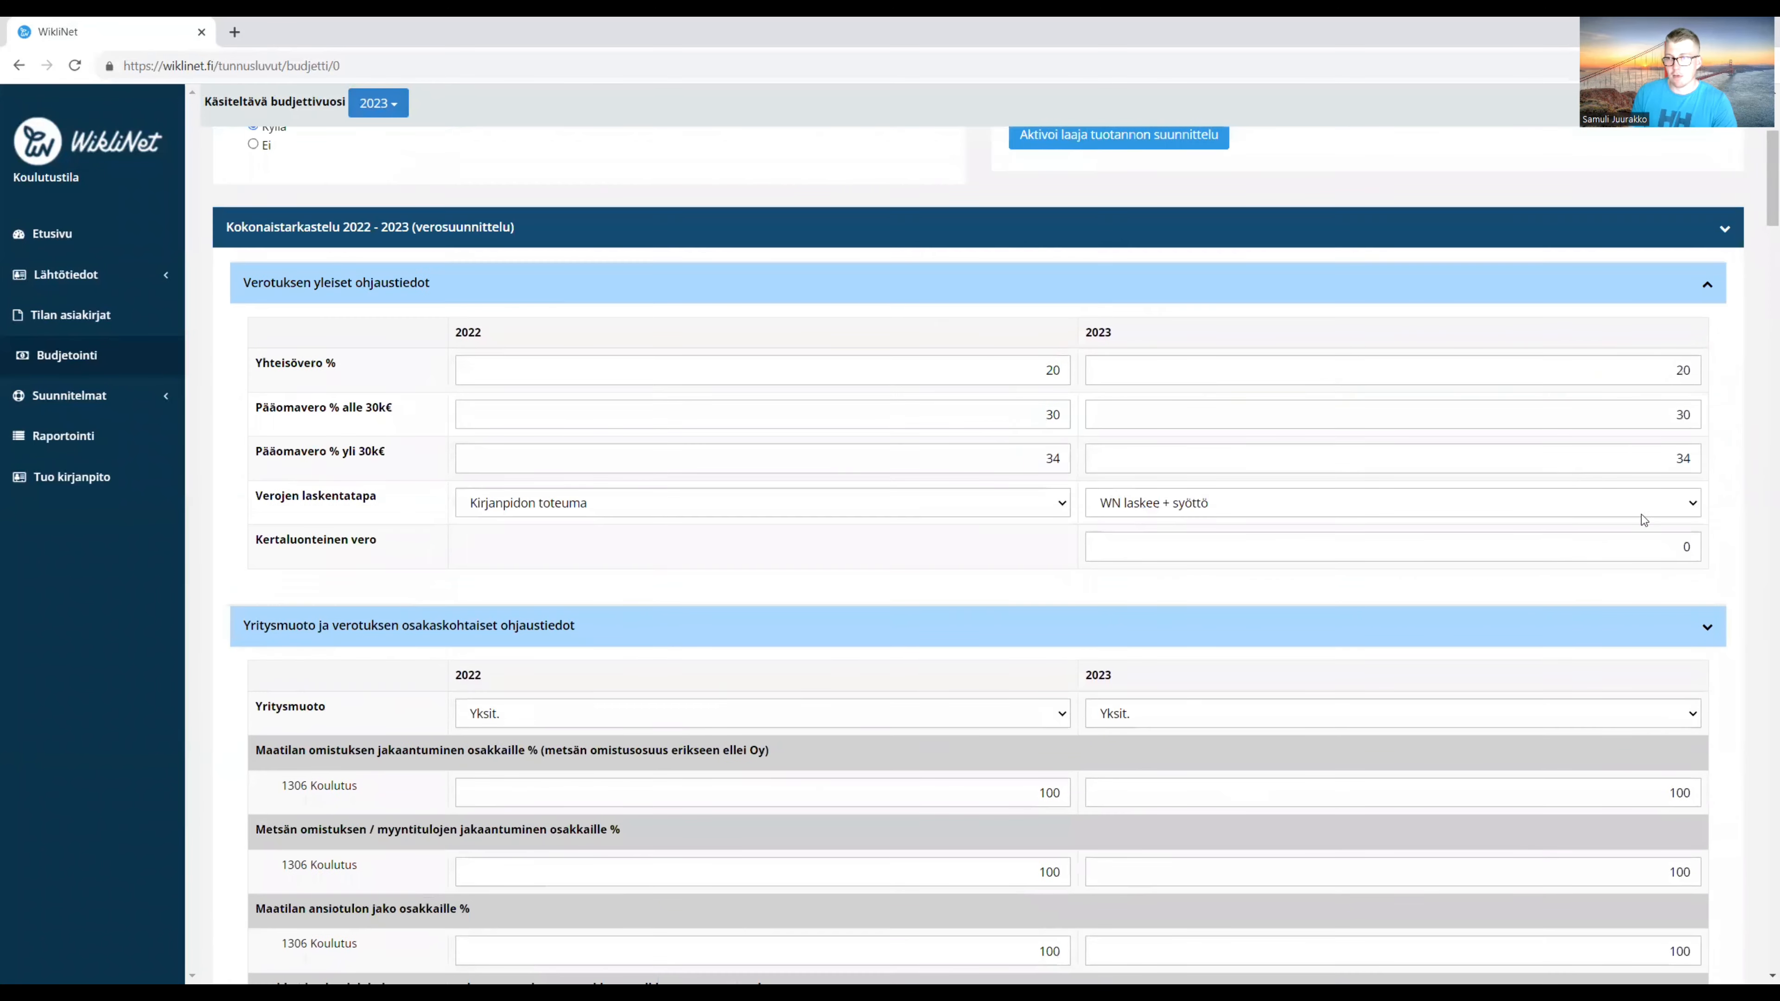
scroll(1642, 520, up, 4)
click(1699, 589)
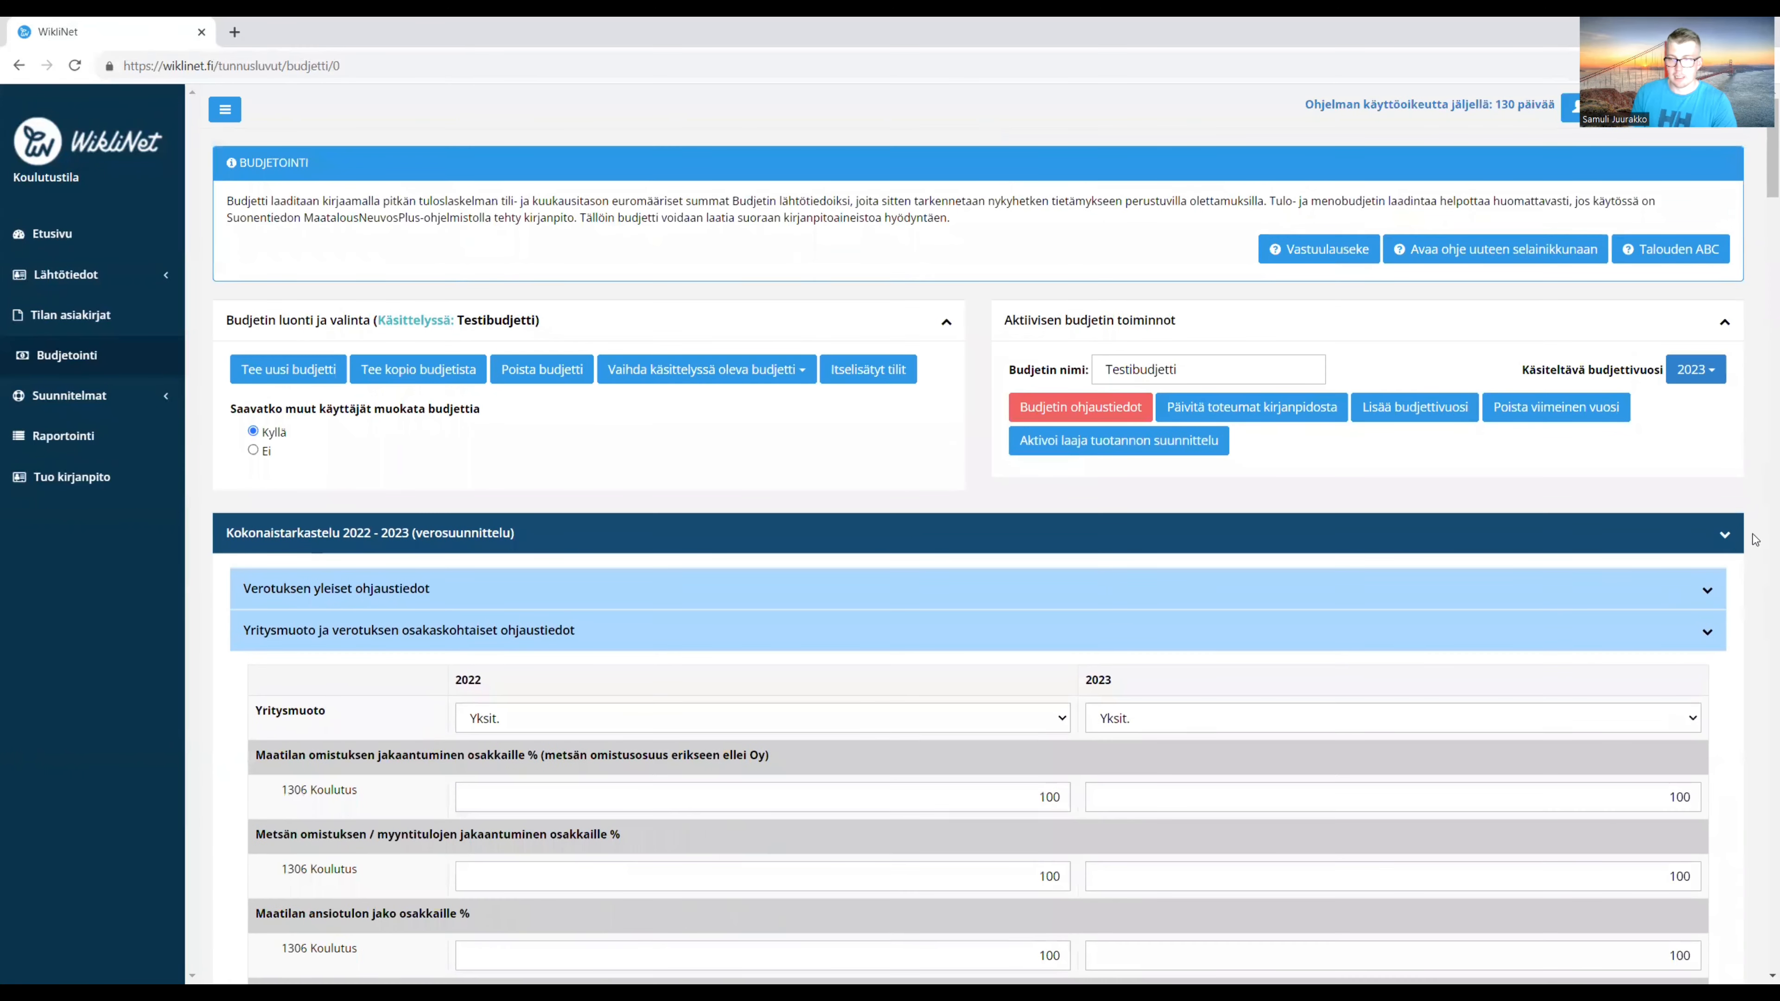
click(1724, 538)
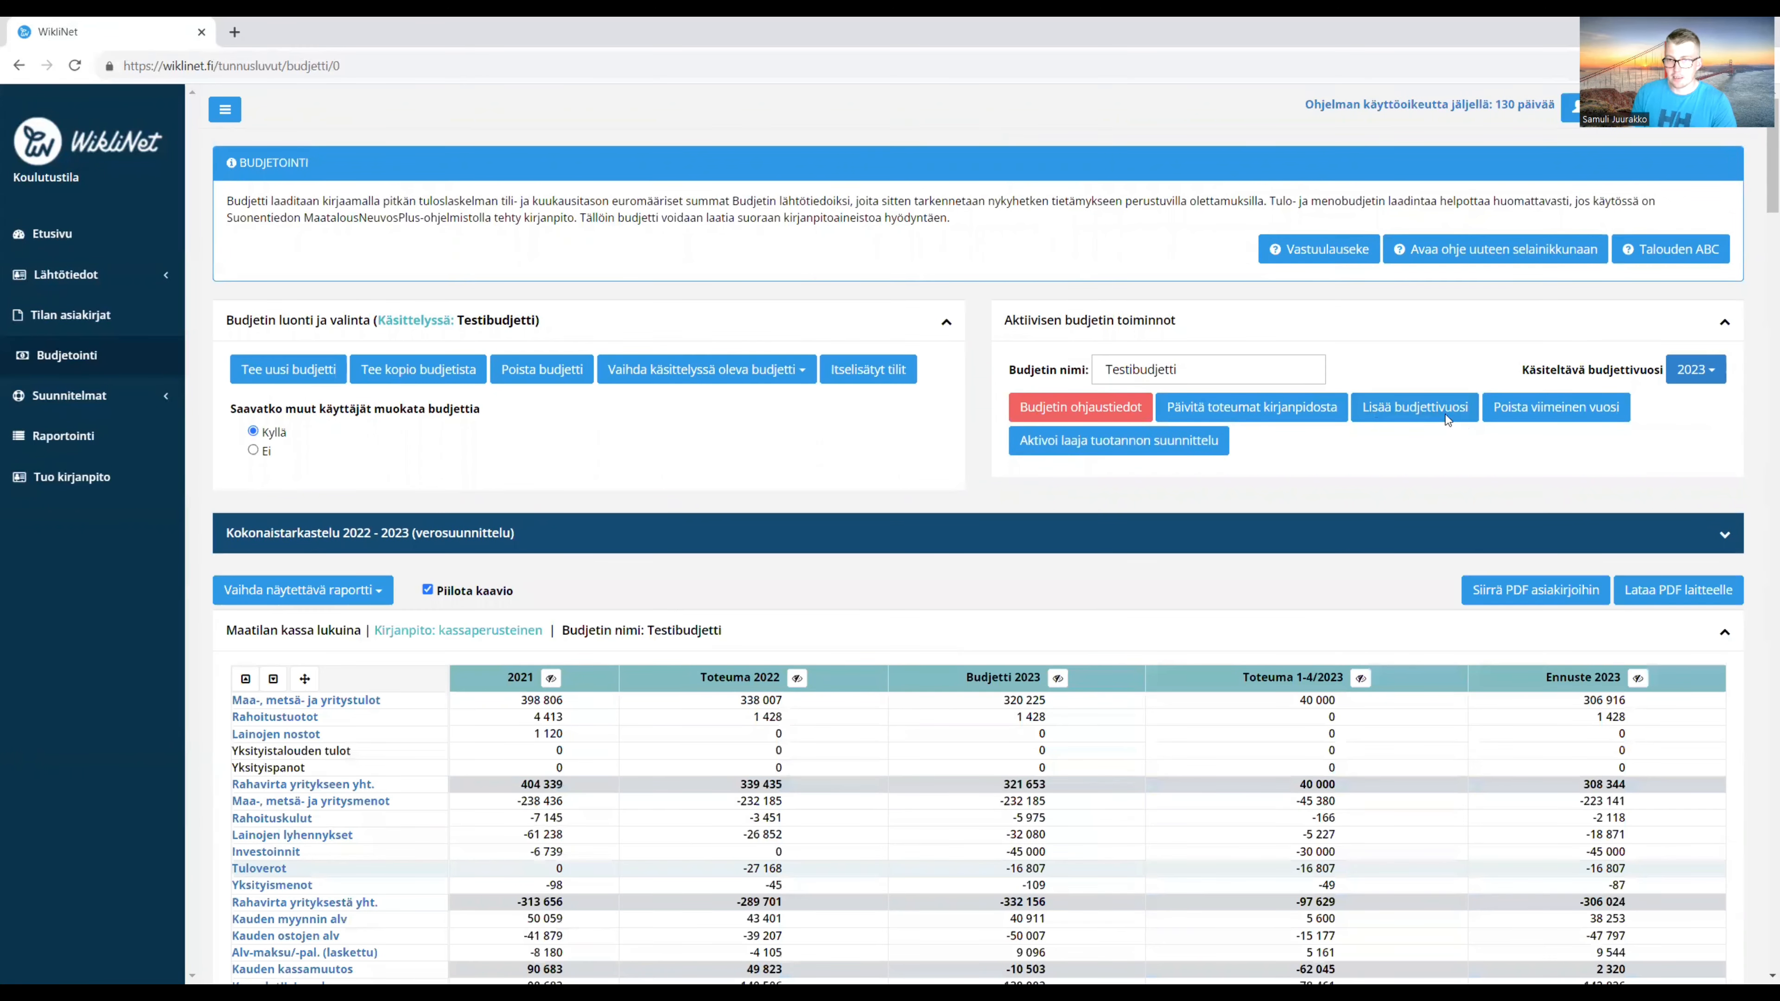